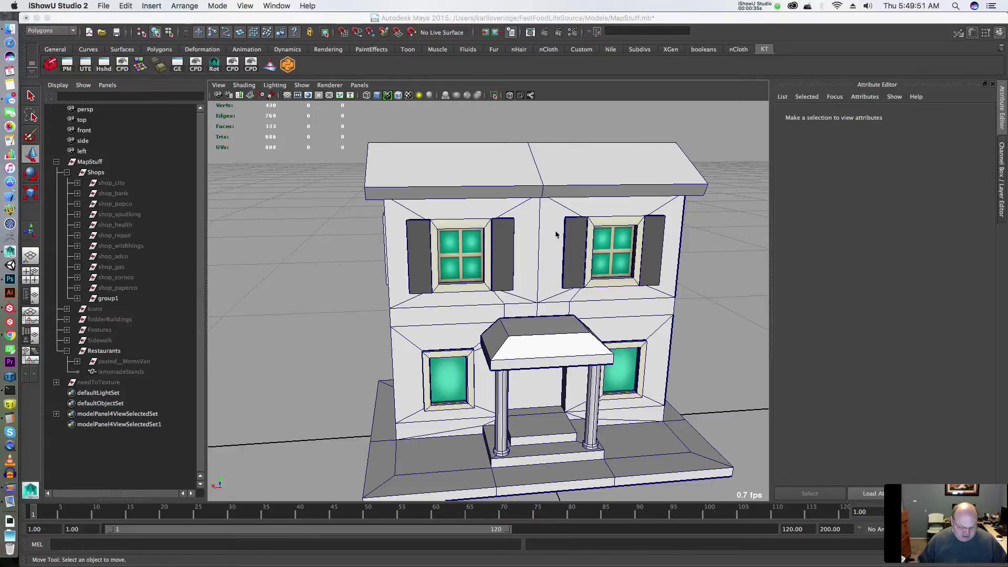
- Select the cream frame of the upper-floor window beside the building's corner
middle_click_drag(708, 252, 617, 235, "alt")
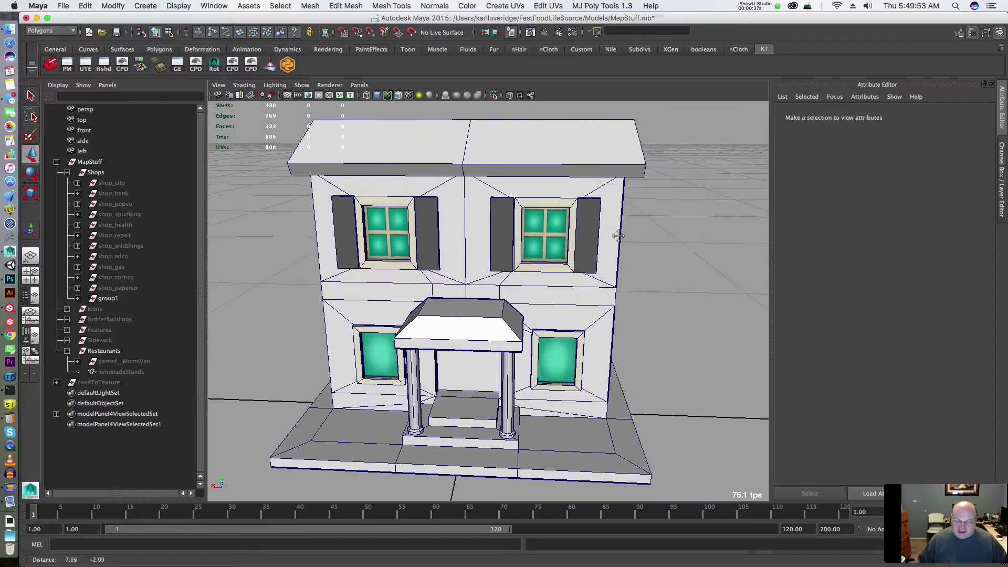
left_click_drag(618, 236, 628, 236, "alt")
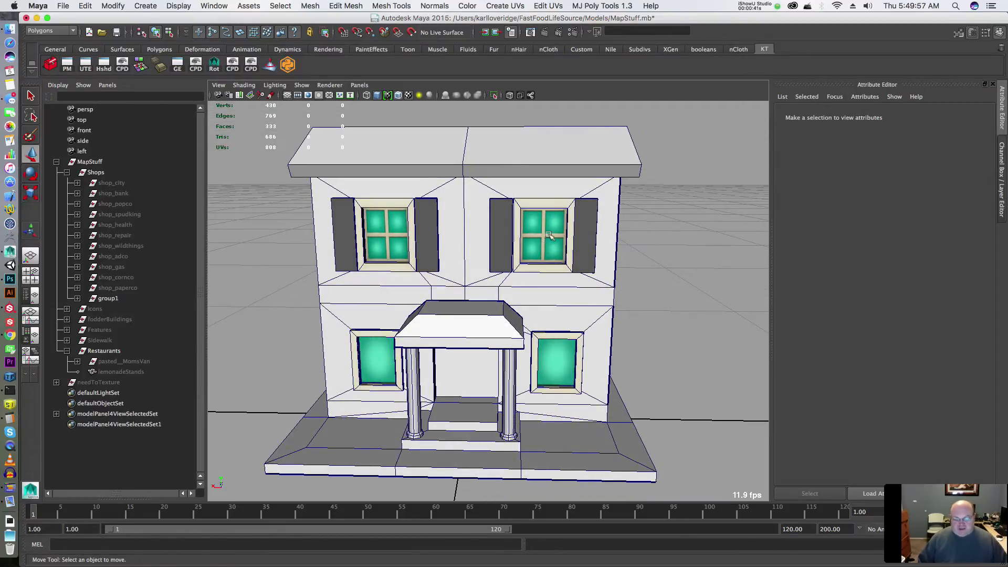
left_click_drag(653, 247, 657, 246, "alt")
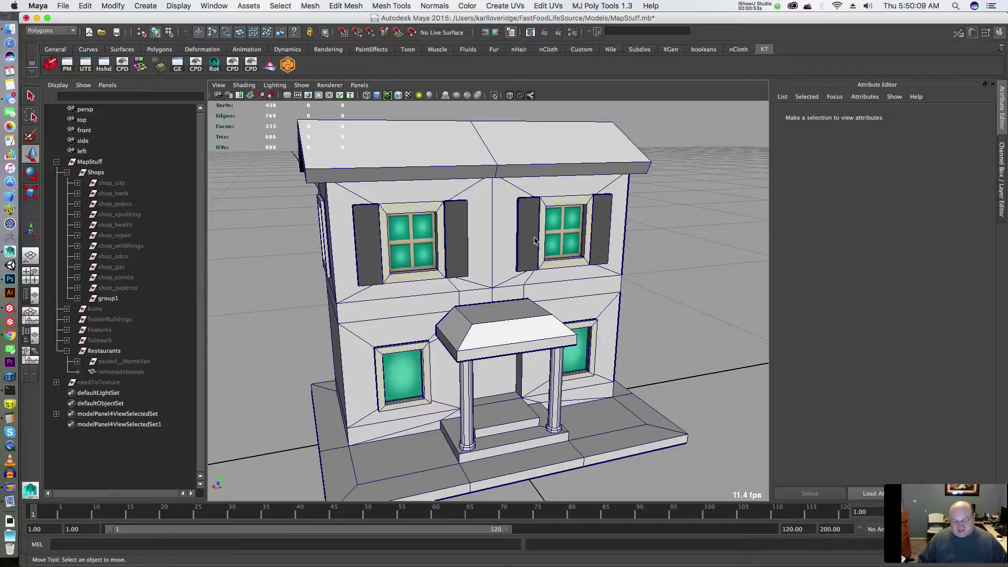
scroll(406, 259, "up", 5)
middle_click_drag(394, 234, 512, 292, "alt")
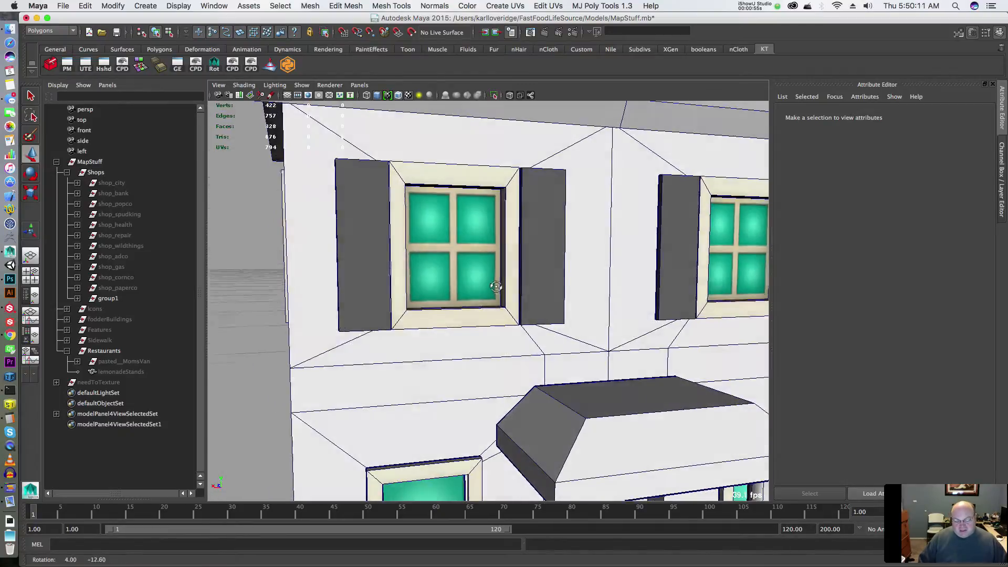
left_click(477, 246)
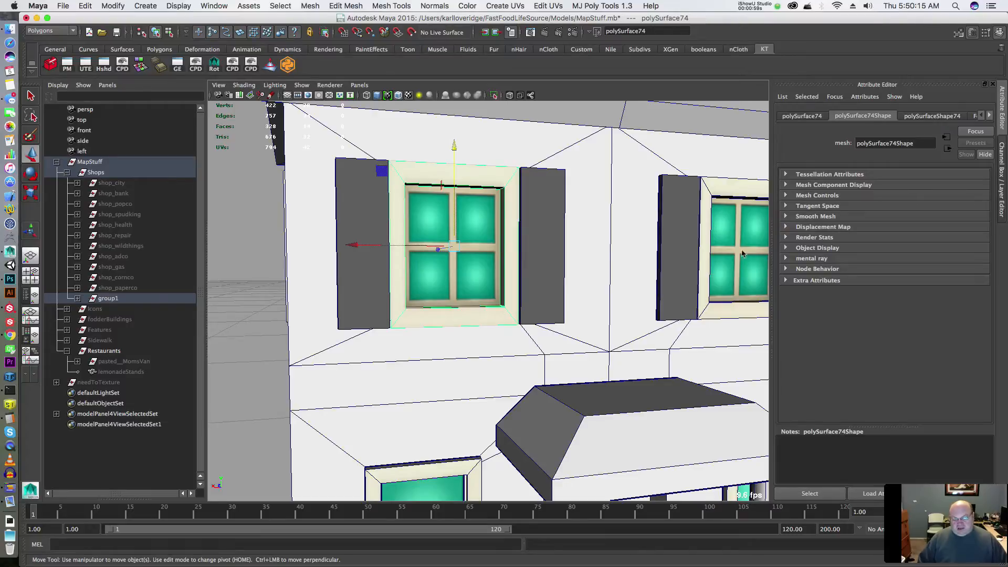
- Examine the textured windows, shutters and porch roof on the building's front
middle_click_drag(717, 260, 535, 252, "alt")
left_click_drag(536, 252, 558, 256, "alt")
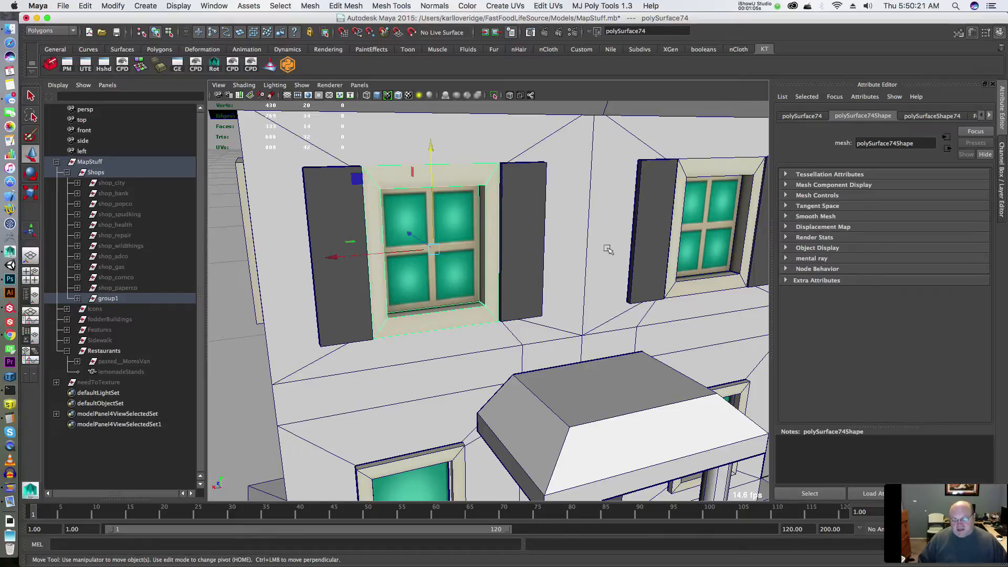
left_click_drag(609, 249, 641, 248, "alt")
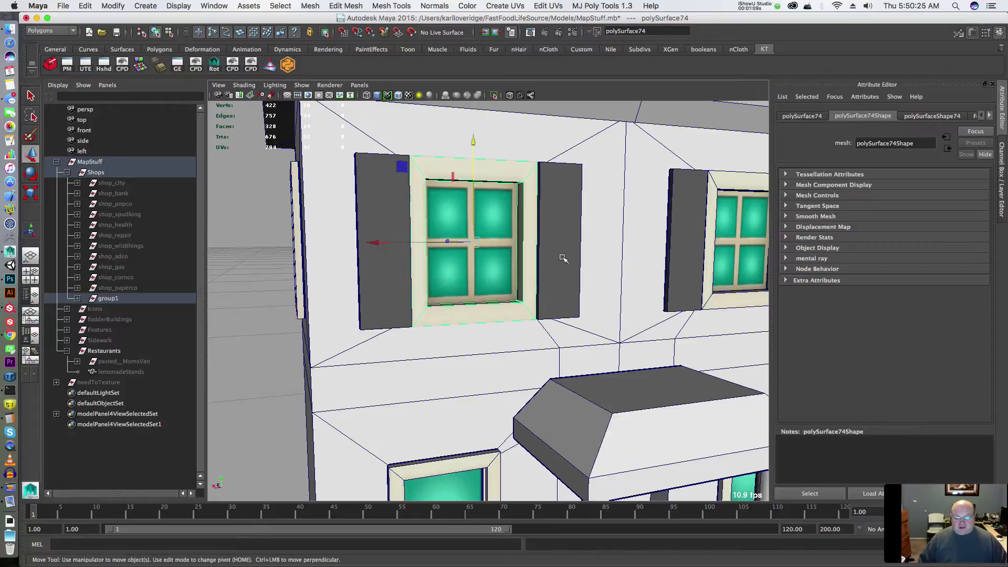
left_click_drag(609, 261, 594, 258, "alt")
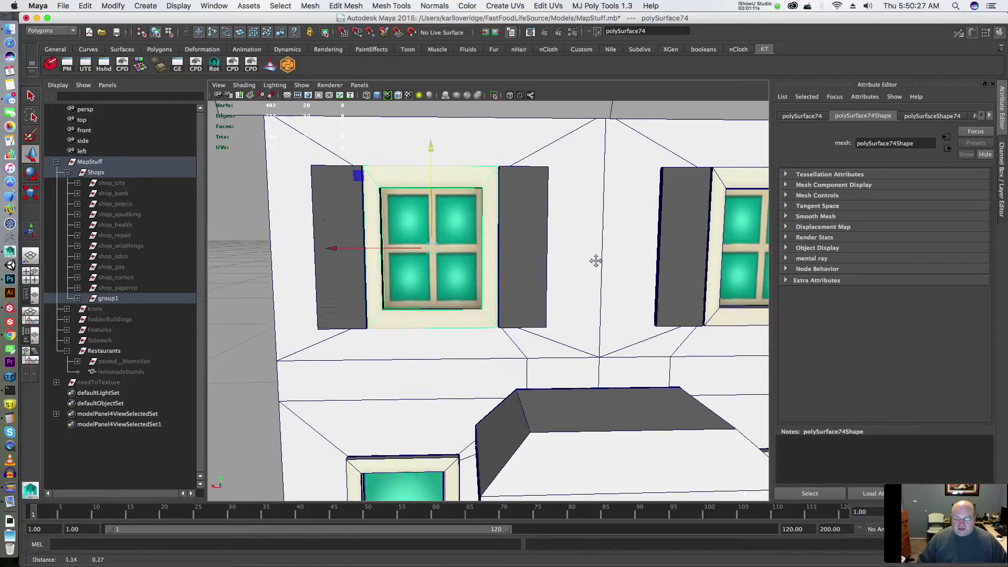
middle_click_drag(594, 259, 512, 260, "alt")
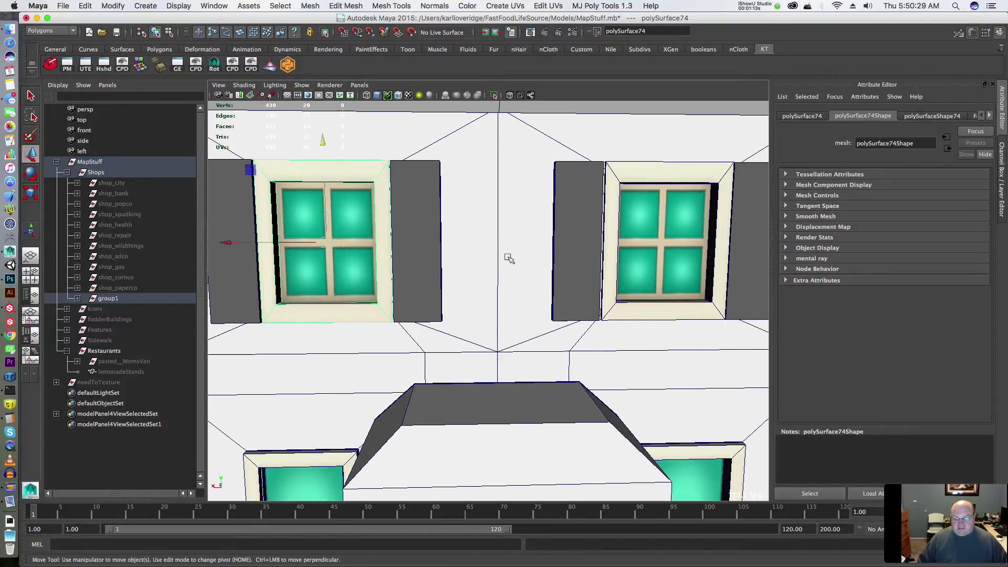
middle_click_drag(474, 366, 479, 254, "alt")
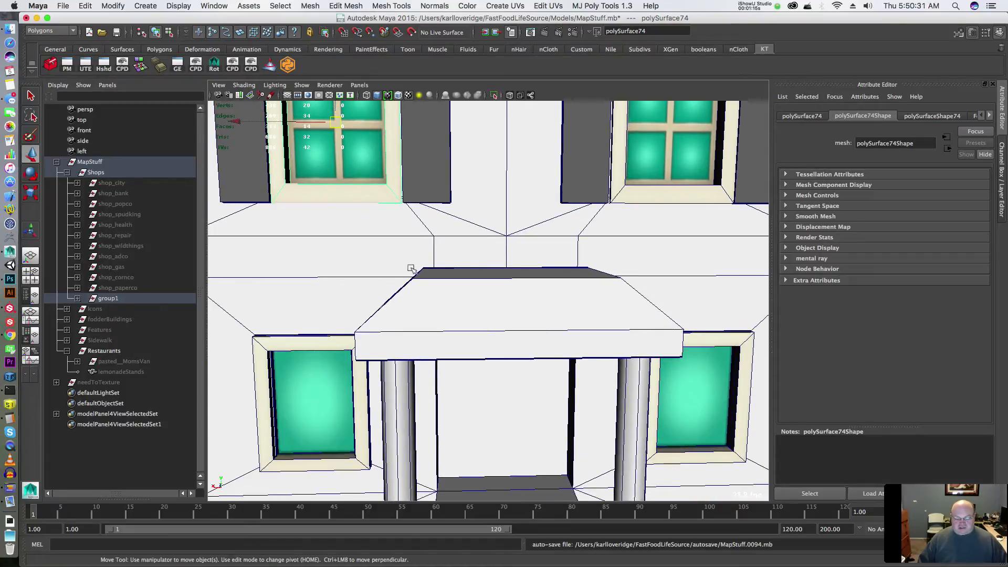
middle_click_drag(412, 267, 465, 349, "alt")
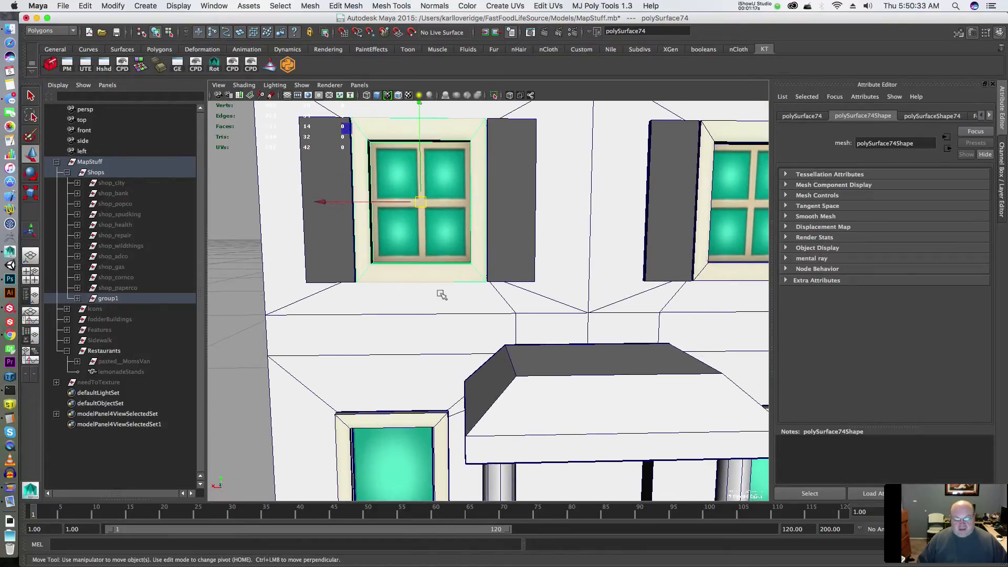
- Switch to Photoshop and close the Untitled-1 document without saving
key("super+Tab")
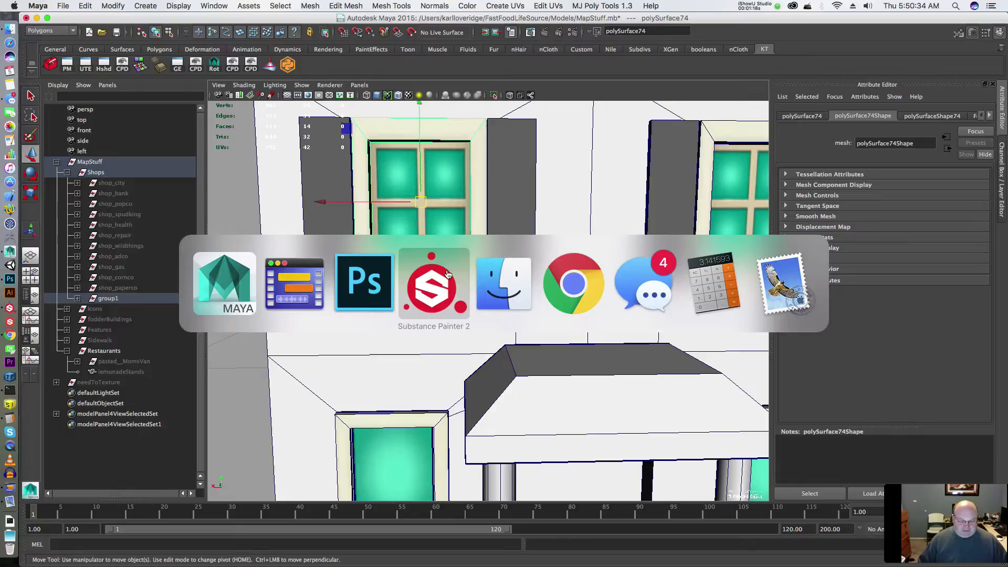
left_click(383, 295)
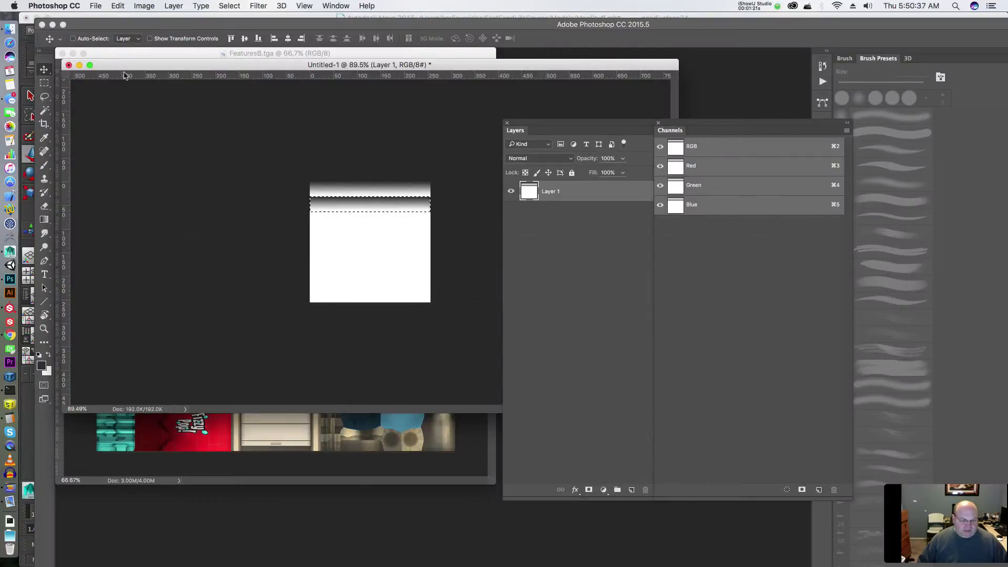
left_click(69, 65)
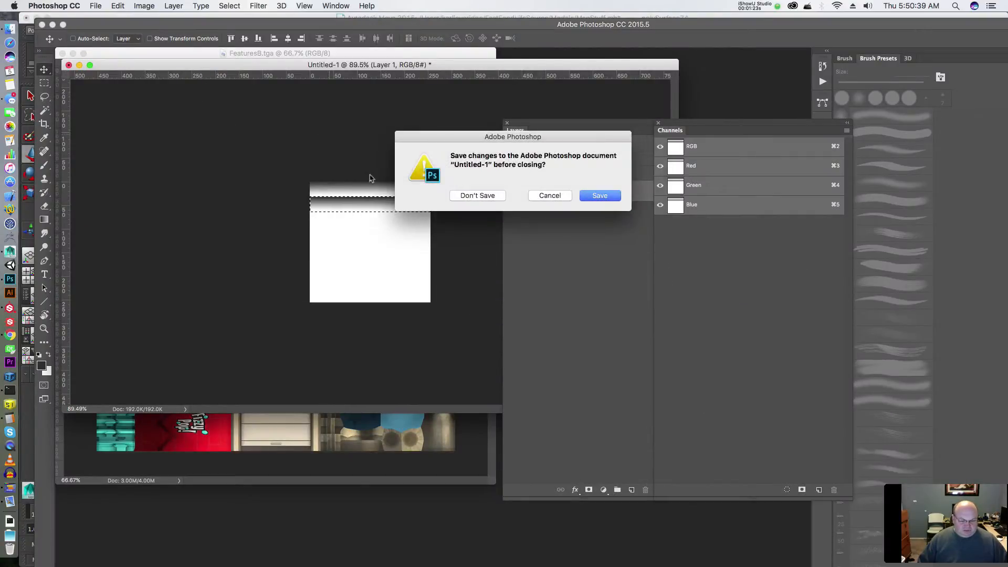
left_click(477, 195)
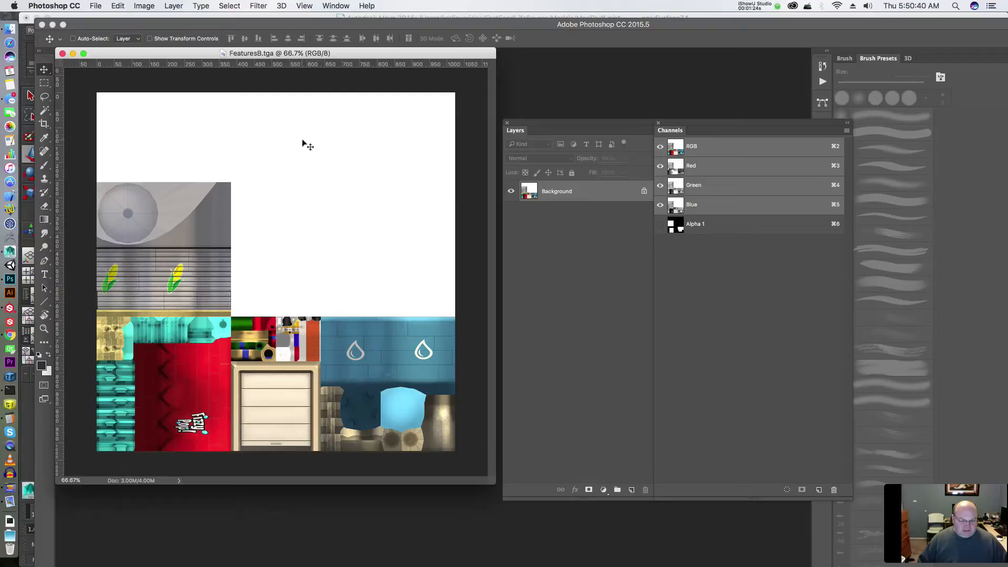
- Open the recent file FeaturesA.tga and arrange its window and the Layers panel so the whole texture is unobstructed
left_click(95, 6)
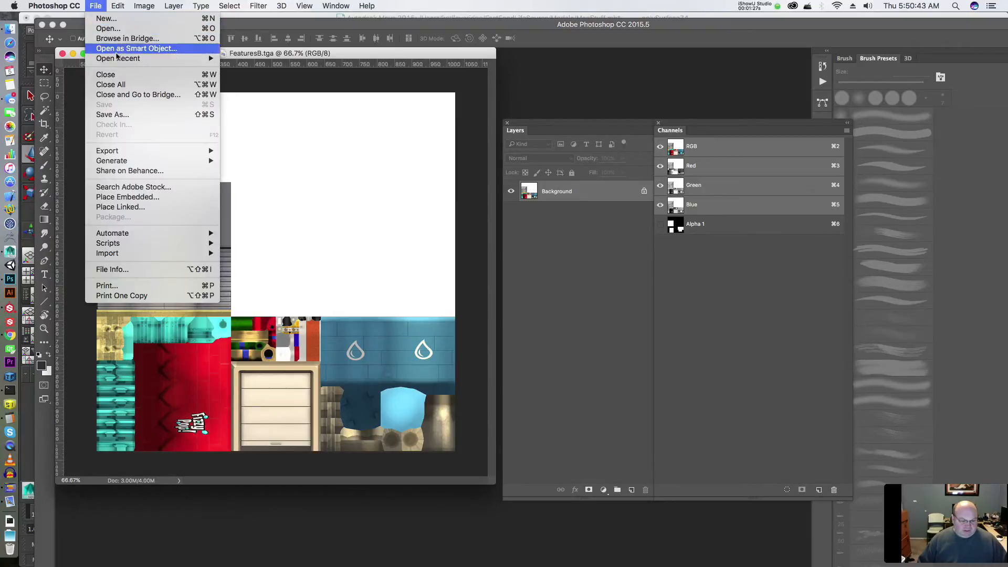
mouse_move(117, 61)
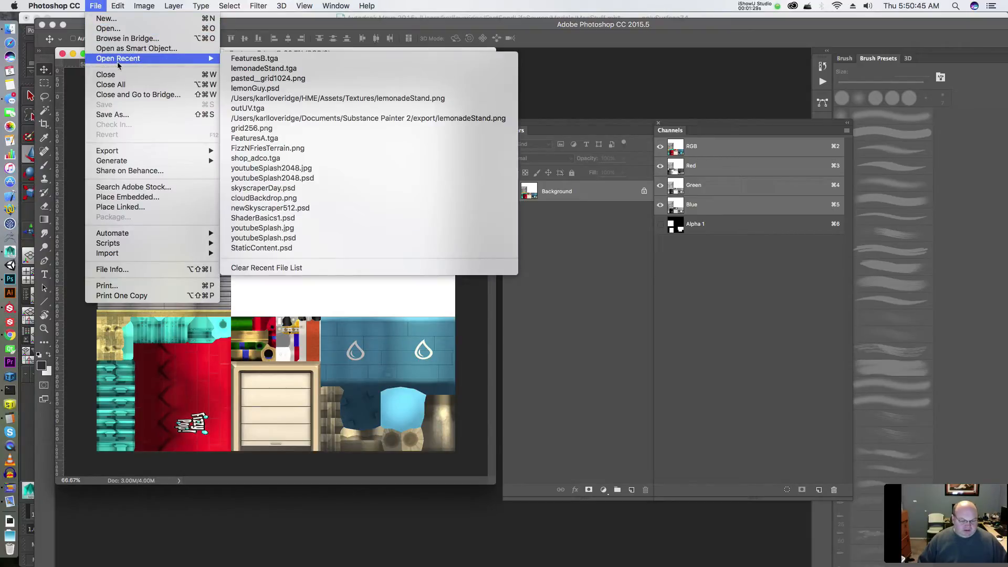
left_click(254, 138)
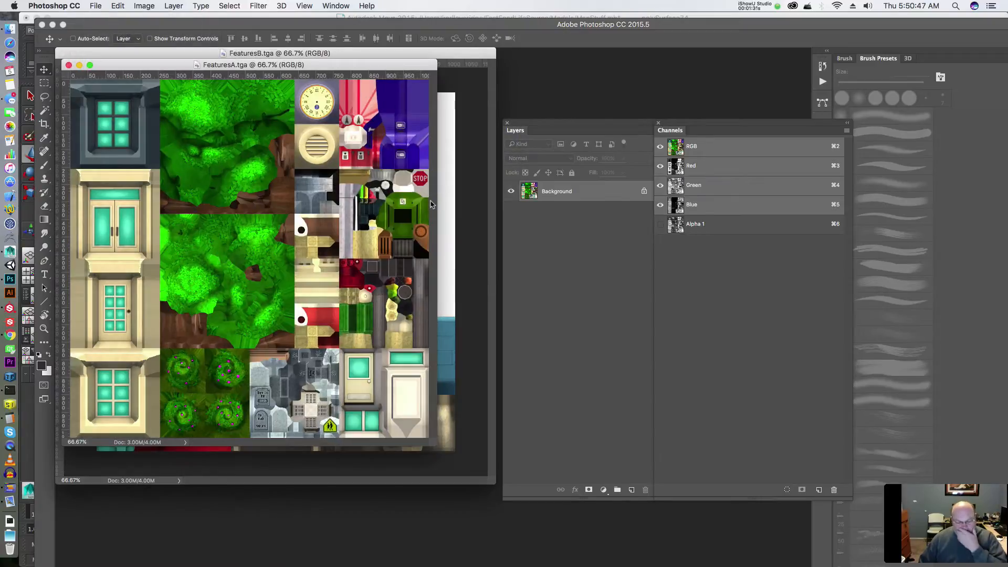
left_click_drag(344, 65, 466, 107)
left_click(614, 128)
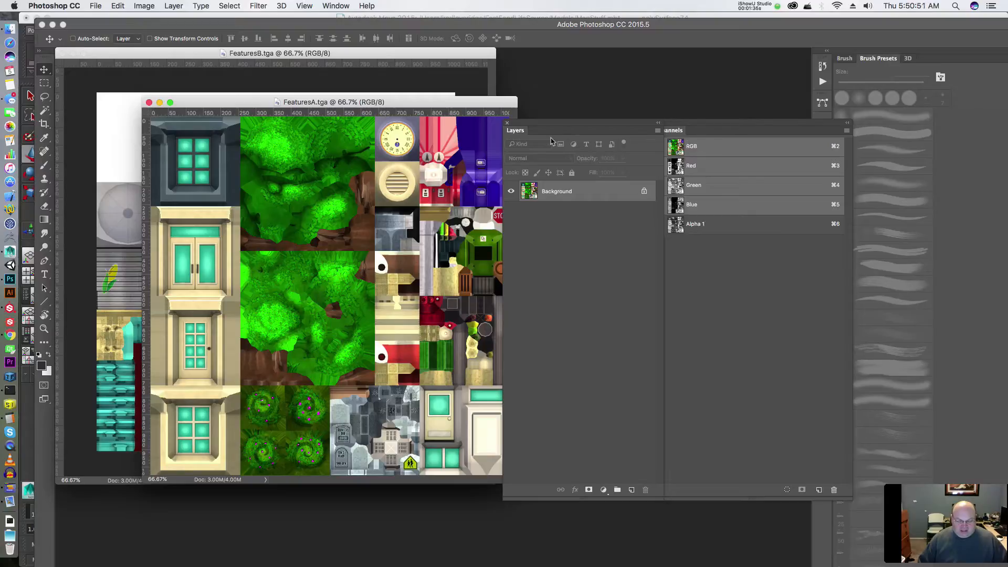
left_click_drag(554, 134, 858, 202)
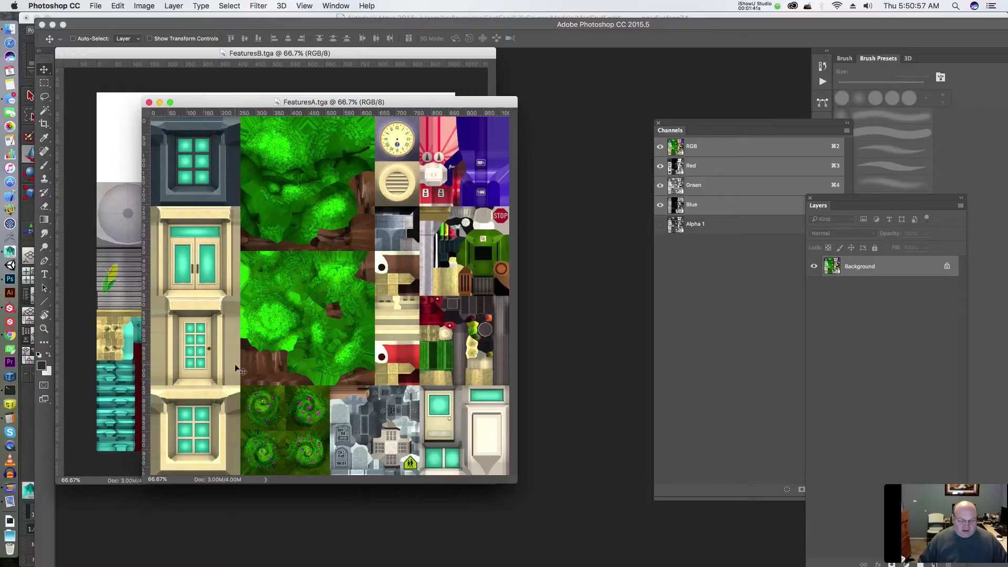
- Return to Maya and inspect the window frame's UV shells in the UV Texture Editor with the texture image hidden and shown
key("super+Tab")
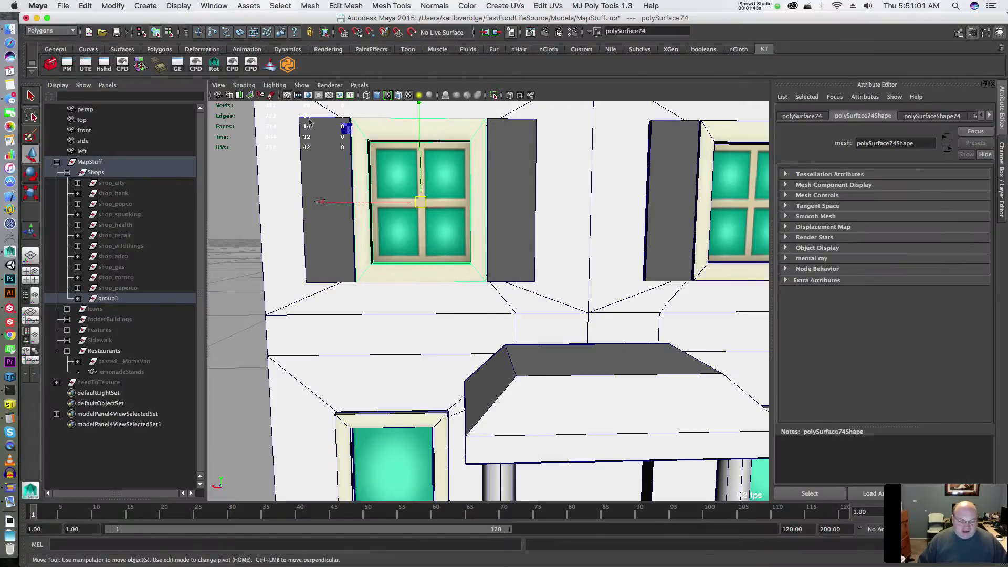
left_click(85, 66)
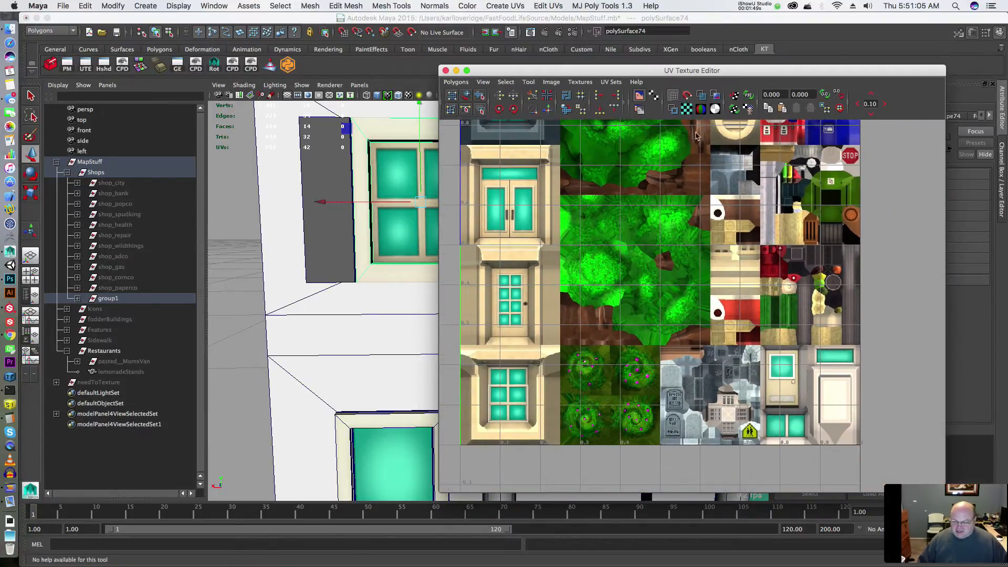
left_click(640, 96)
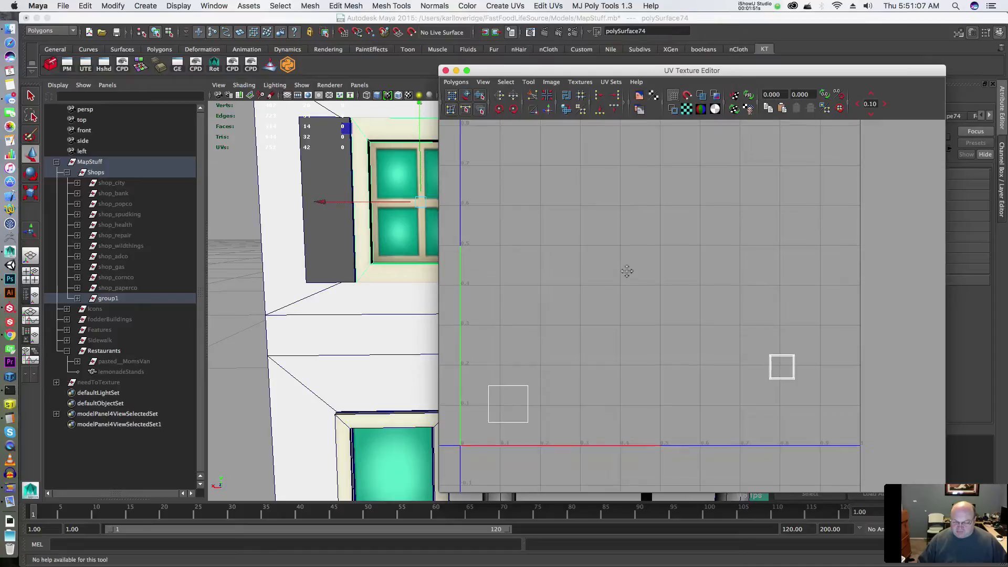
middle_click_drag(628, 272, 701, 213, "alt")
scroll(590, 329, "up", 2)
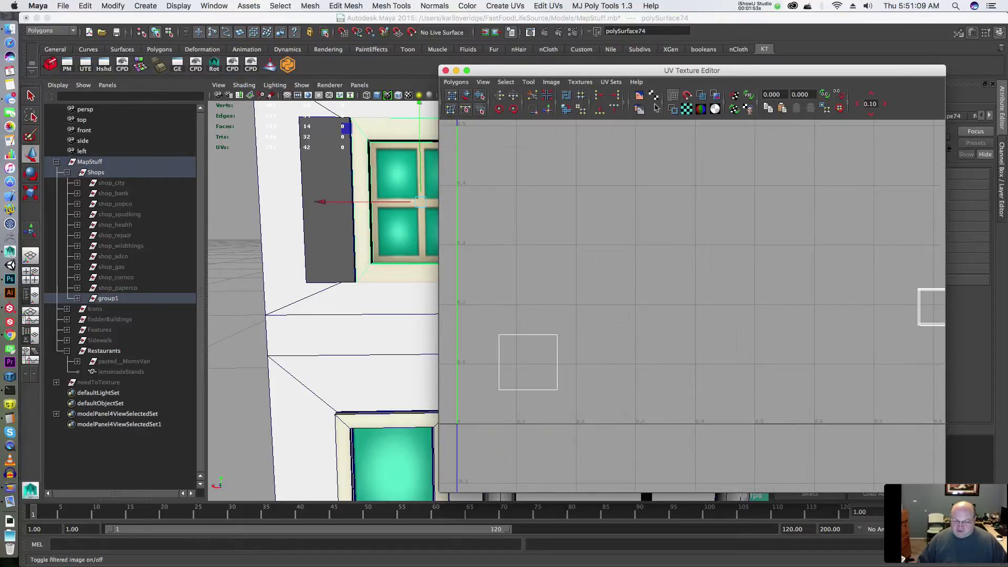
left_click(639, 95)
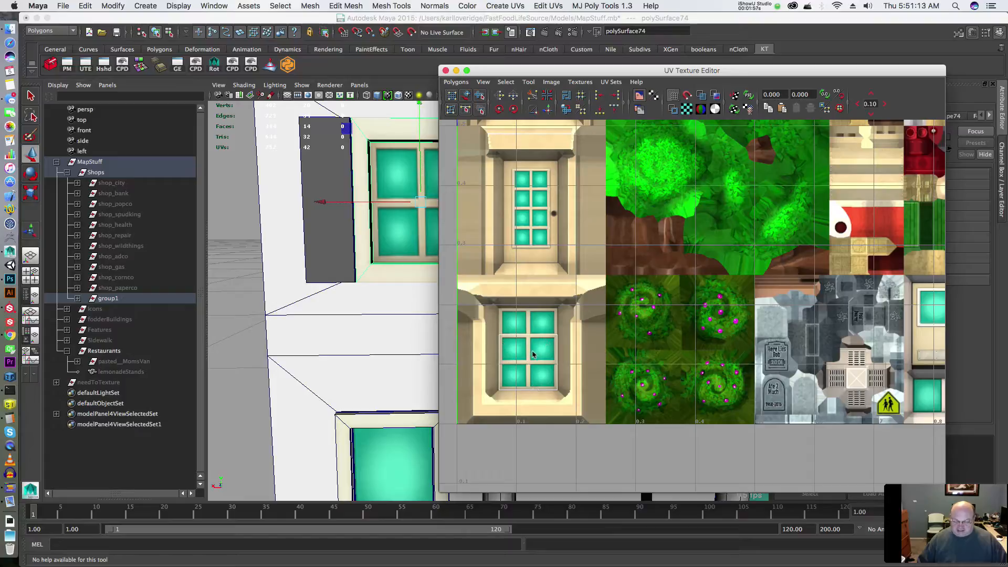
- Compare the window frame's small UV shells with the cream door area of the texture by toggling the image display
middle_click_drag(857, 316, 684, 325, "alt")
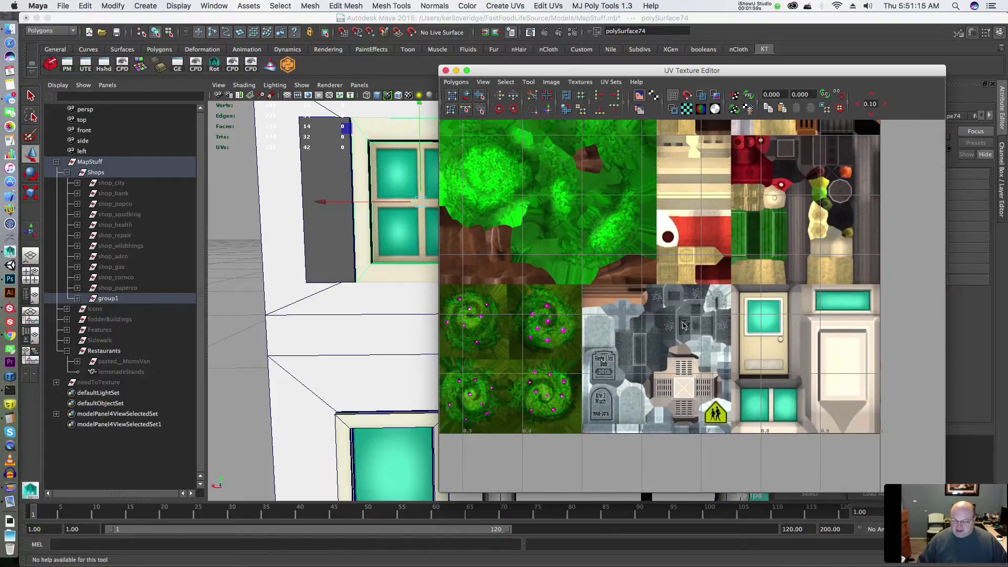
scroll(683, 326, "up", 1)
scroll(774, 313, "up", 1)
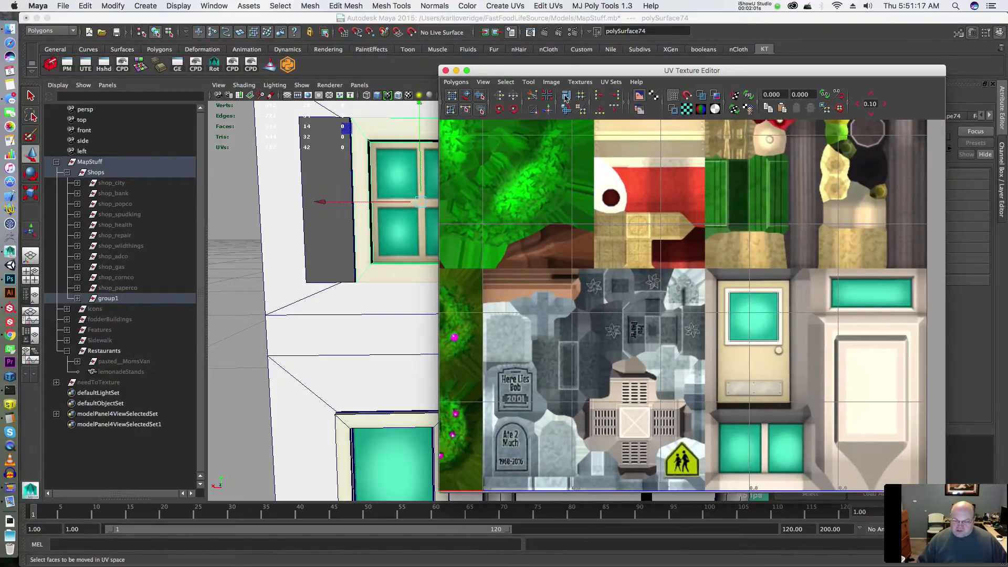
left_click(639, 95)
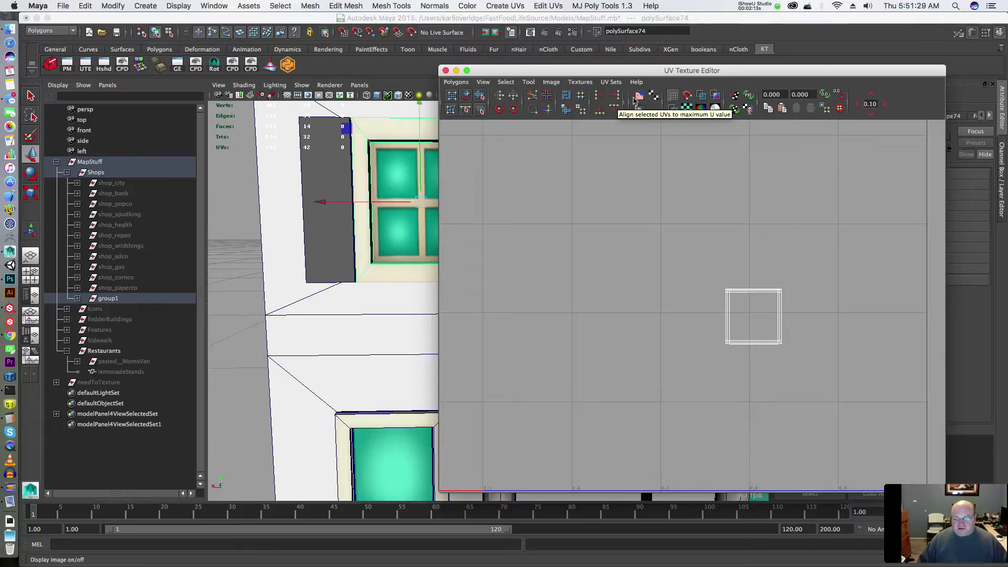
left_click(639, 97)
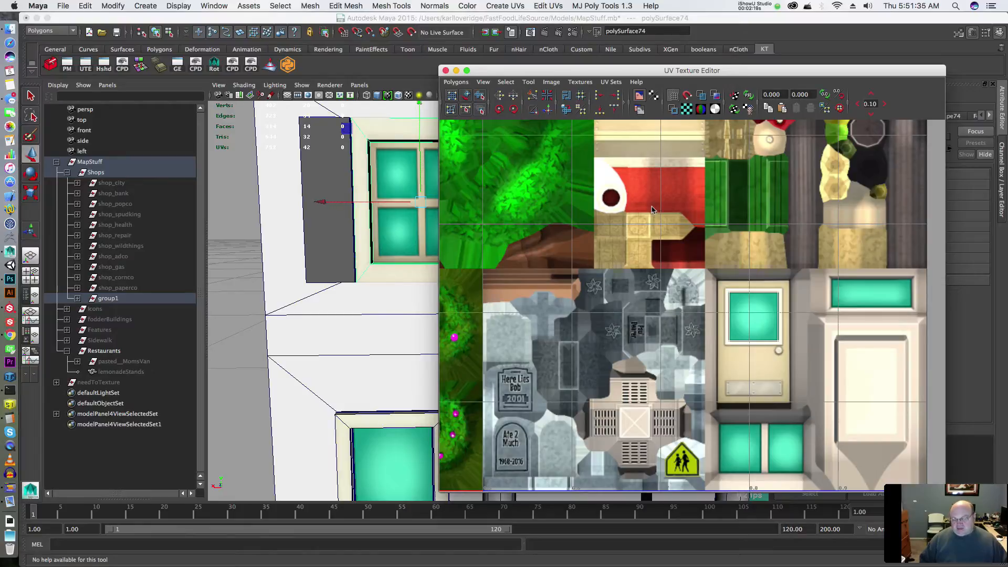
- Examine the doors, windows, foliage and props across the full shared texture sheet in the UV Texture Editor
scroll(664, 246, "down", 3)
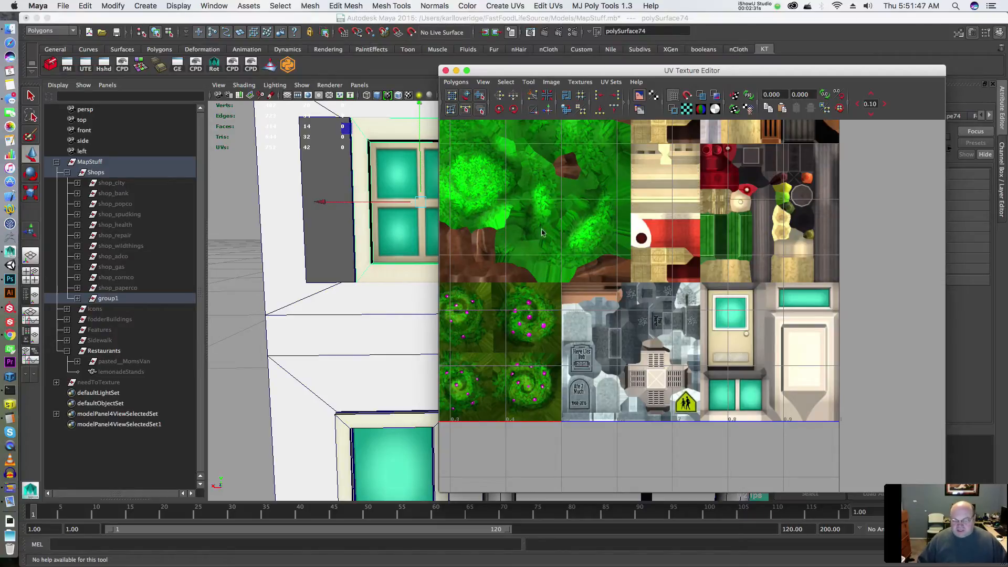
middle_click_drag(641, 234, 682, 355, "alt")
scroll(618, 309, "down", 3)
scroll(699, 342, "down", 3)
middle_click_drag(665, 300, 684, 315, "alt")
scroll(658, 291, "up", 3)
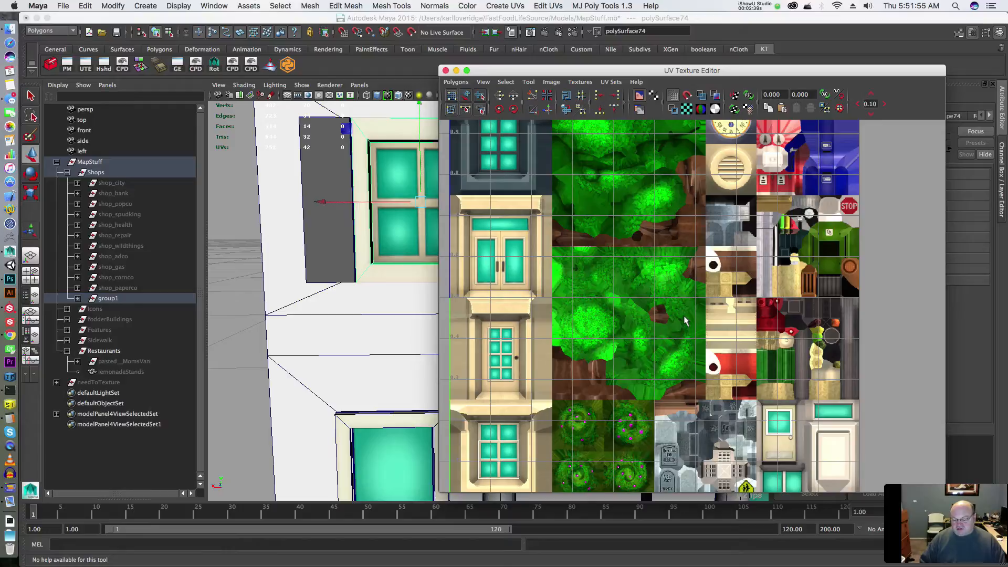
scroll(621, 289, "down", 4)
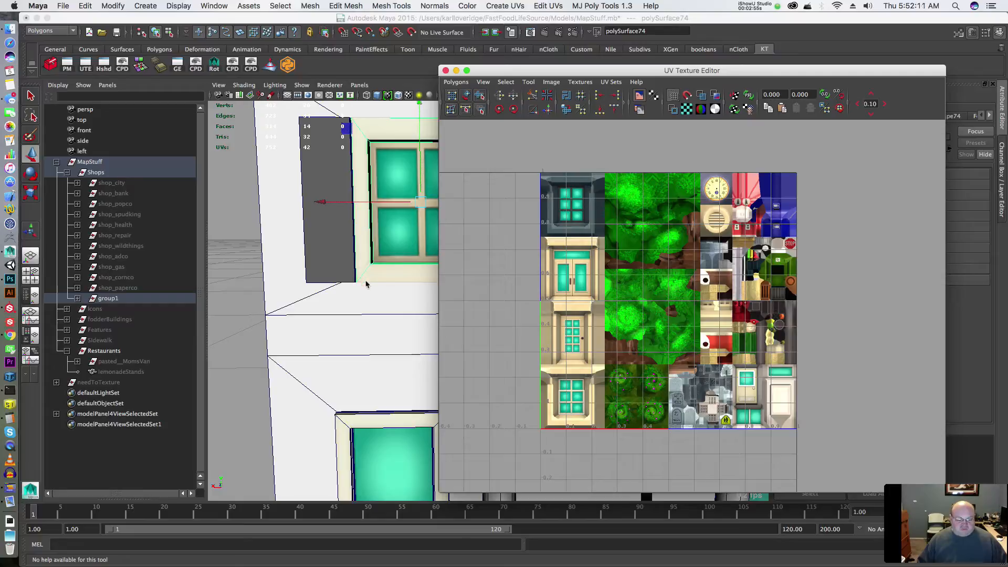
- Hide group1, show shop_city in its place, and move the UV Texture Editor aside to view the building's entrance and windows
left_click(251, 288)
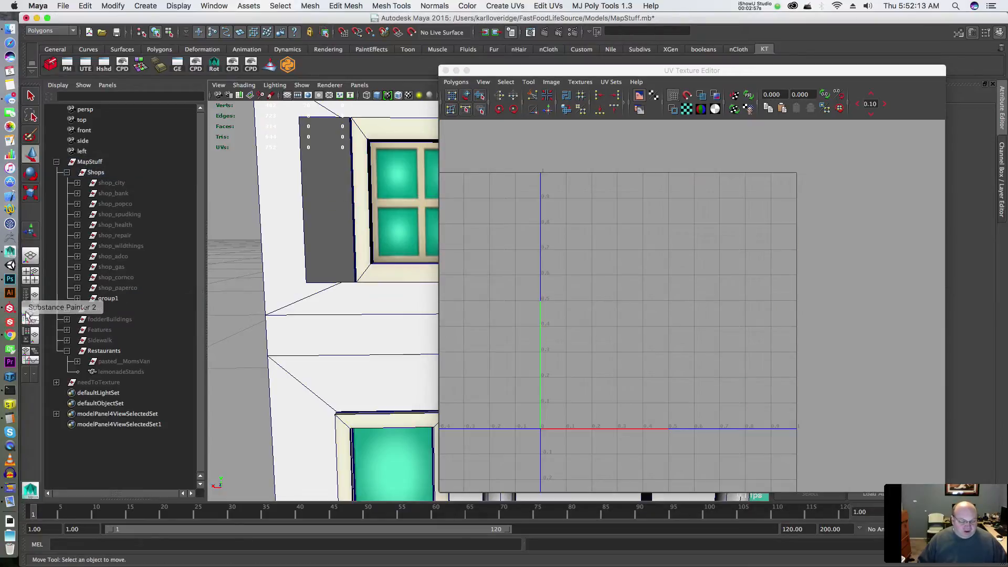
left_click(149, 298)
left_click(131, 182)
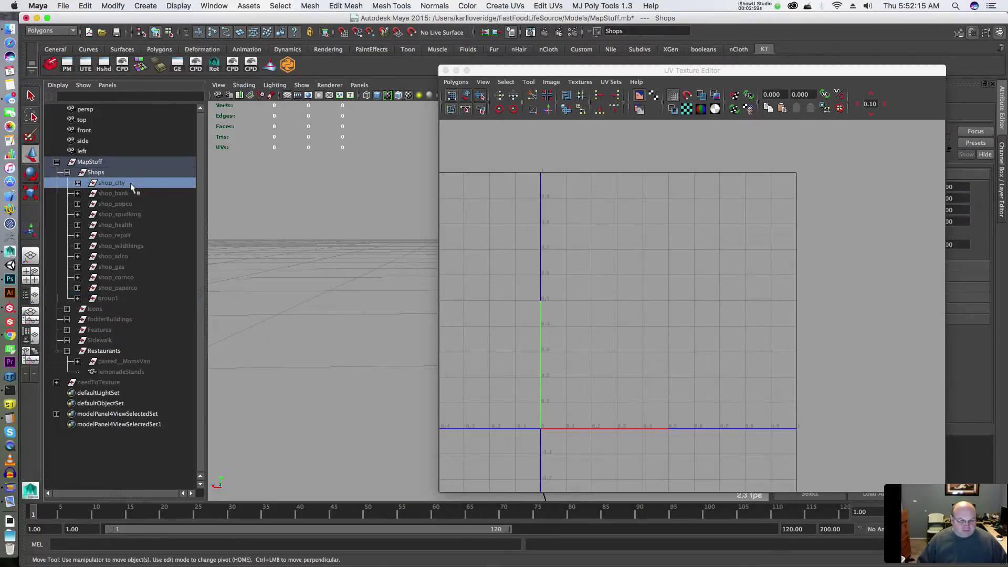
left_click_drag(577, 70, 744, 84)
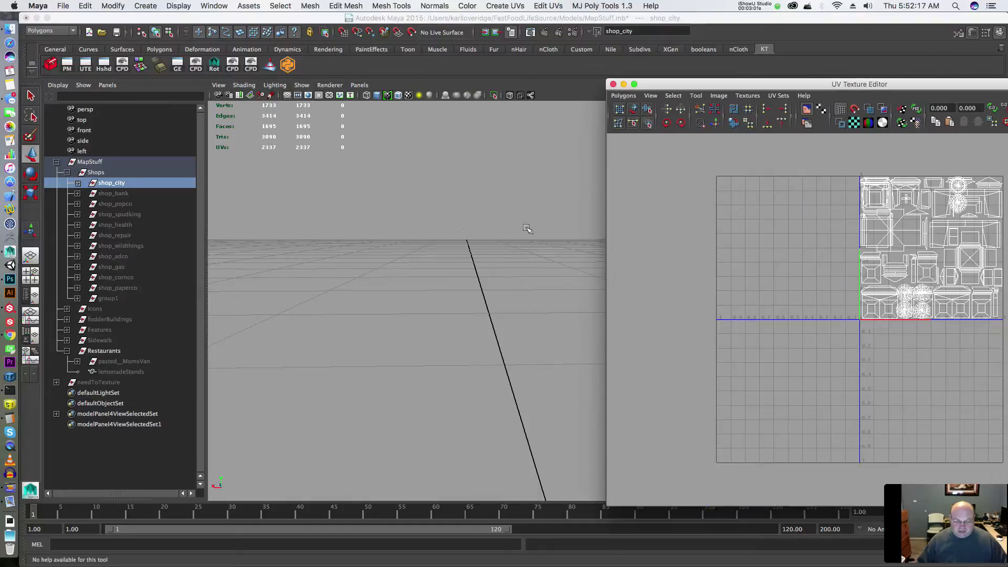
key("f")
scroll(459, 262, "up", 5)
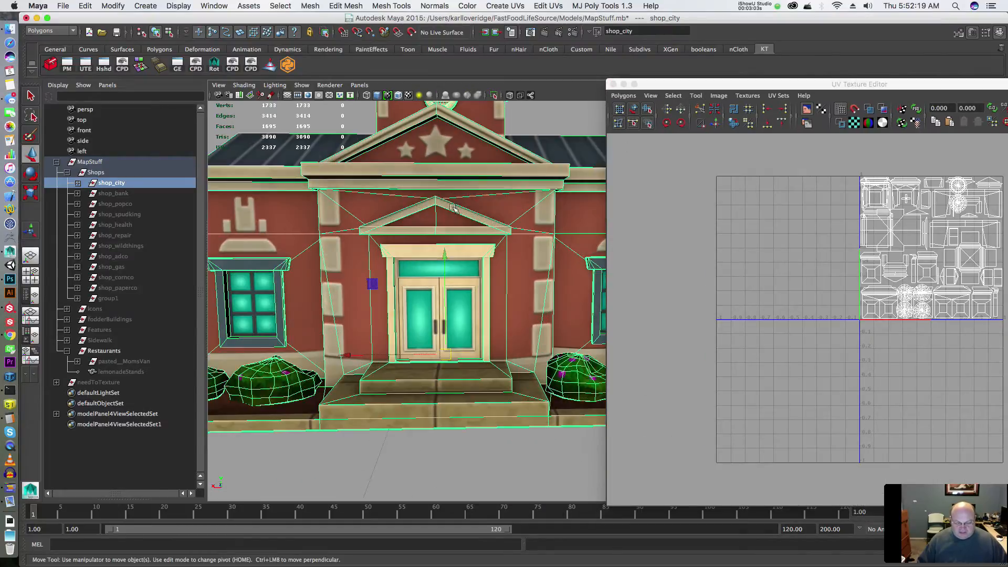
left_click(488, 433)
scroll(489, 433, "down", 3)
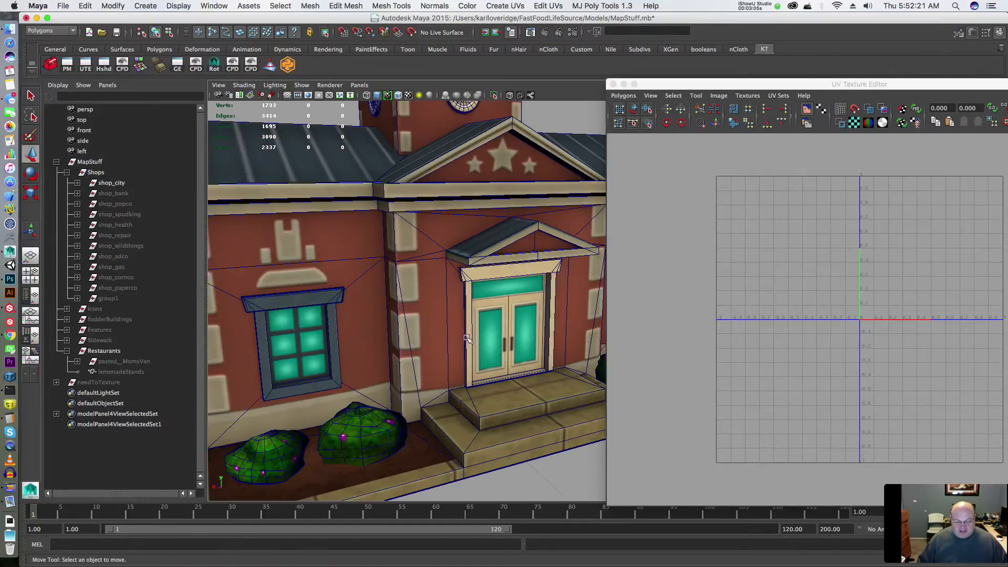
left_click_drag(488, 433, 545, 284, "alt")
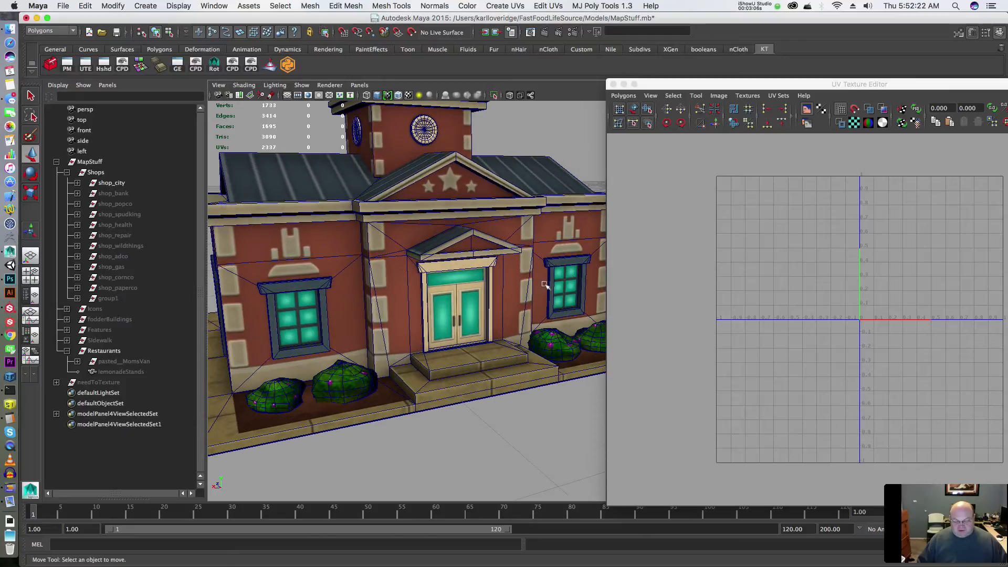
- Inspect the UVs of shop_city's windows, doors and bushes on the shared texture, with the image hidden and shown
left_click(456, 287)
middle_click_drag(862, 273, 820, 295, "alt")
scroll(818, 298, "up", 4)
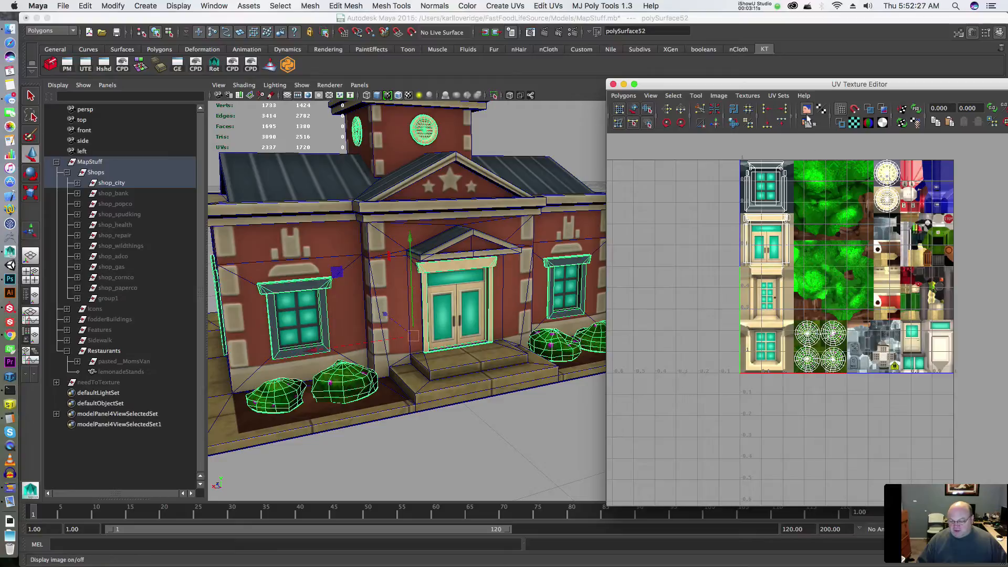
left_click(804, 96)
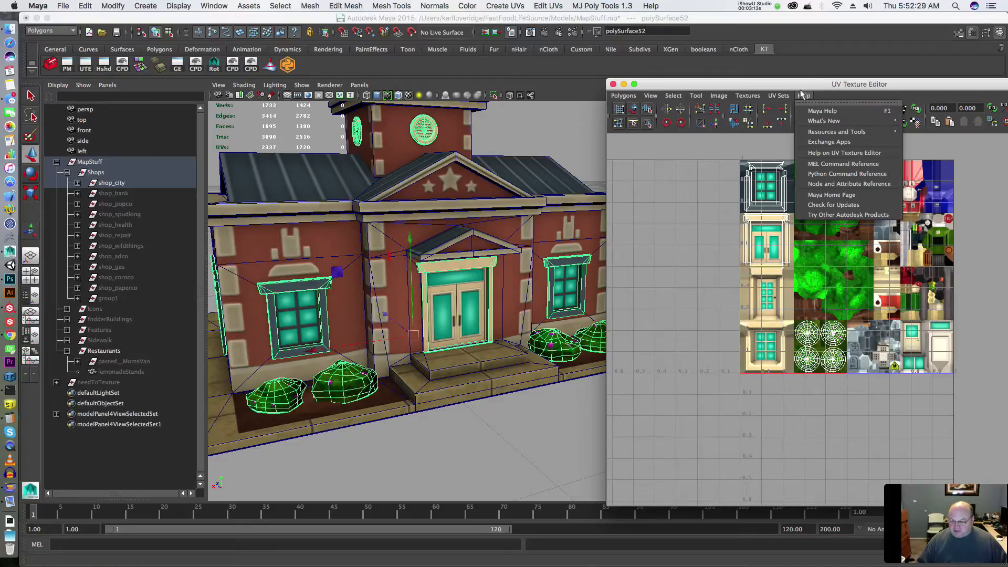
left_click(803, 95)
left_click(804, 97)
left_click(803, 96)
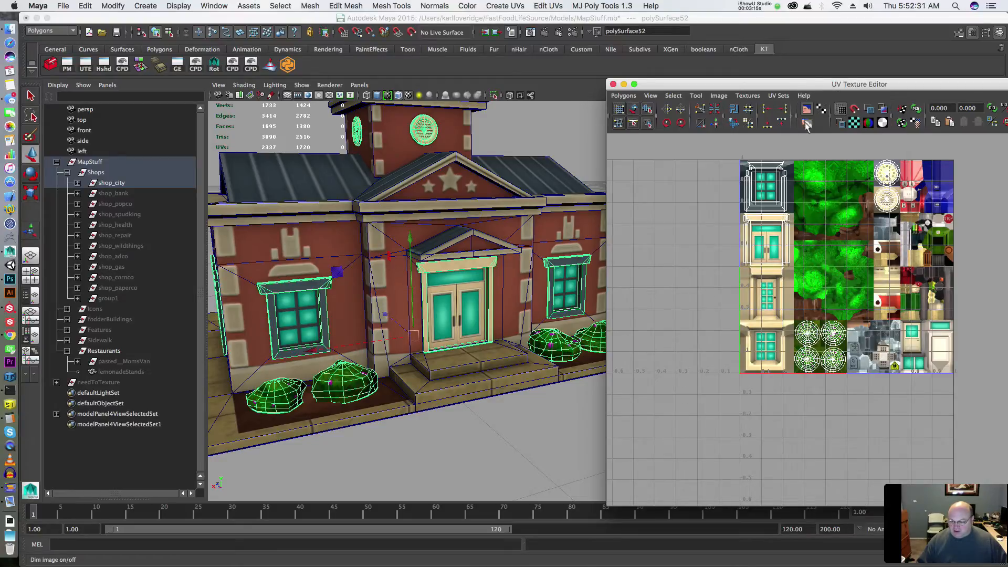
left_click(804, 111)
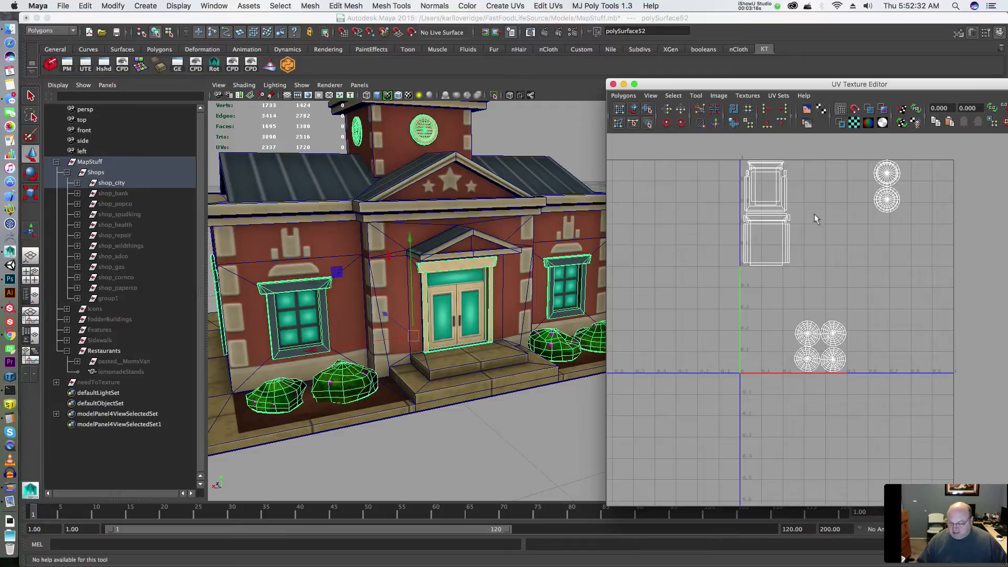
left_click(806, 110)
scroll(811, 313, "up", 5)
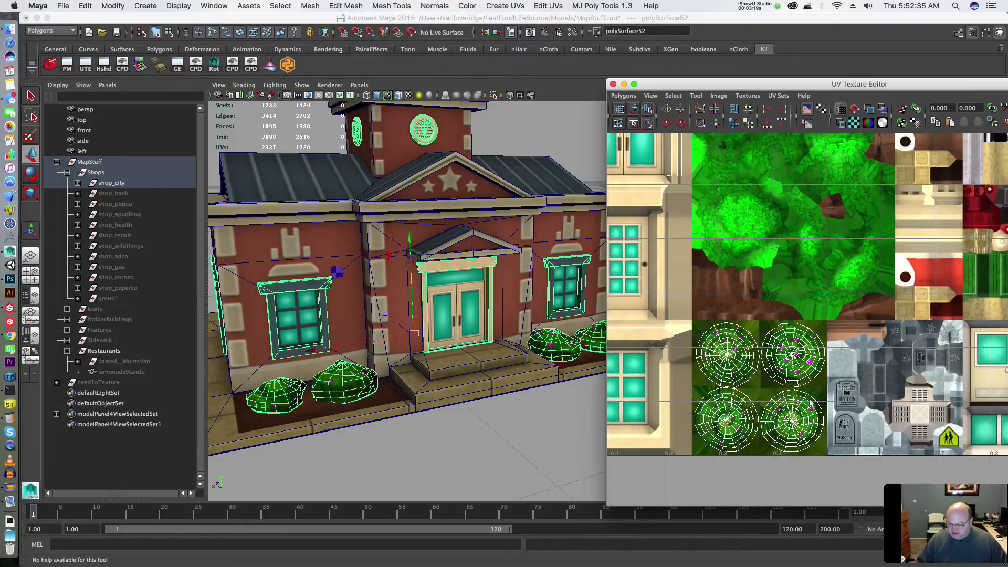
- Hide shop_city, show shop_bank and frame its front door, steps and columns
left_click(466, 436)
scroll(483, 342, "down", 5)
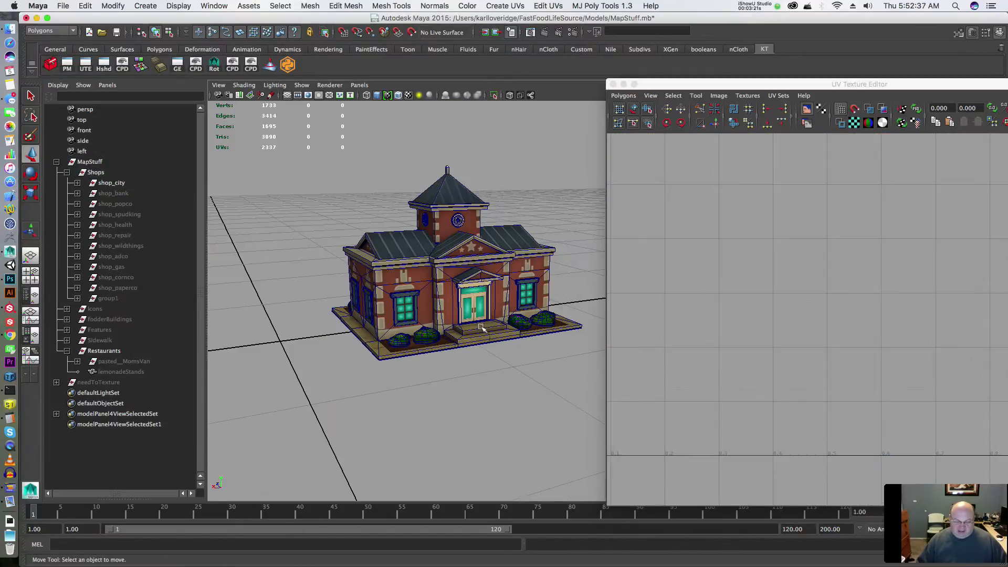
left_click(120, 183)
key("ctrl+h")
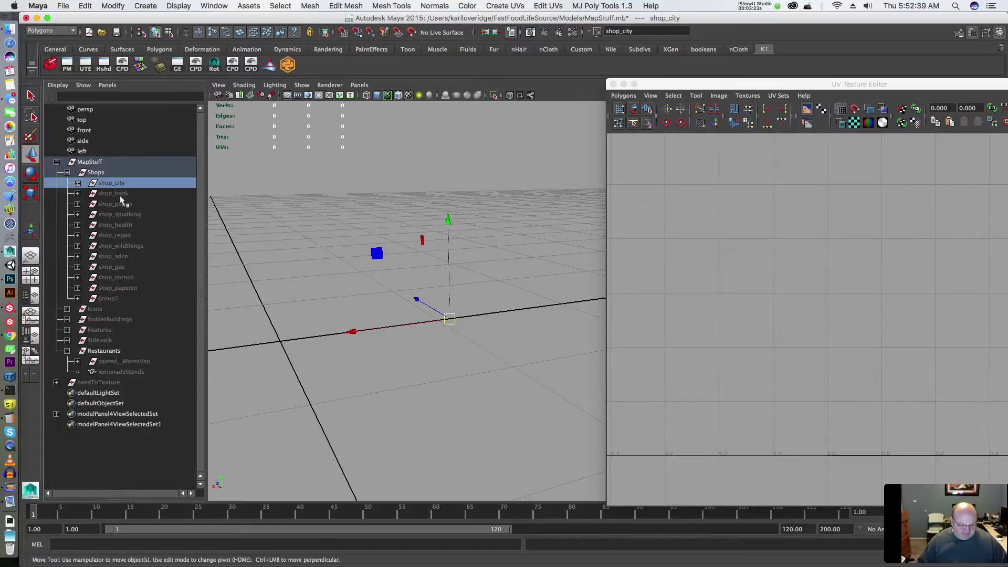
left_click(113, 193)
key("shift+h")
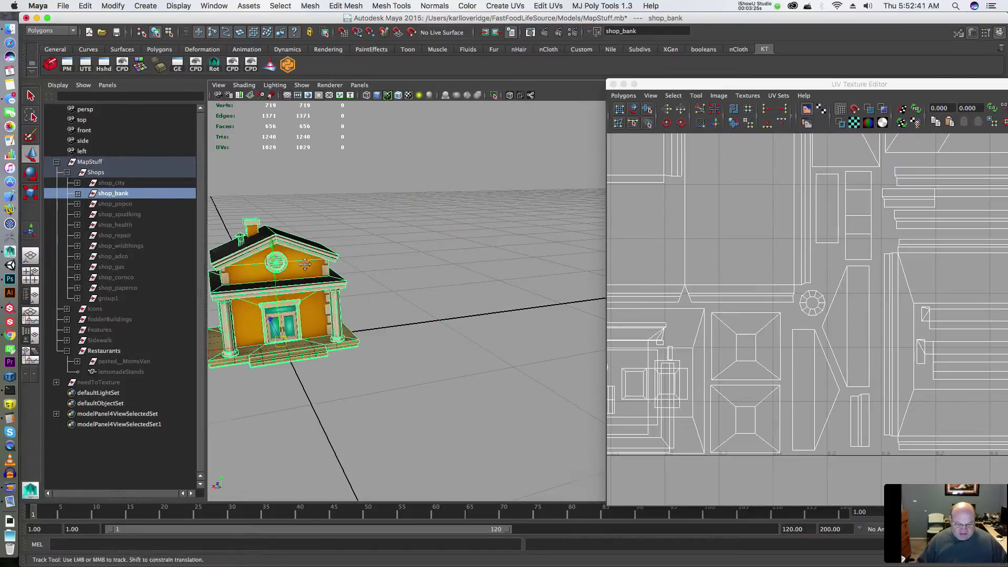
key("f")
scroll(395, 255, "up", 5)
middle_click_drag(389, 258, 495, 231, "alt")
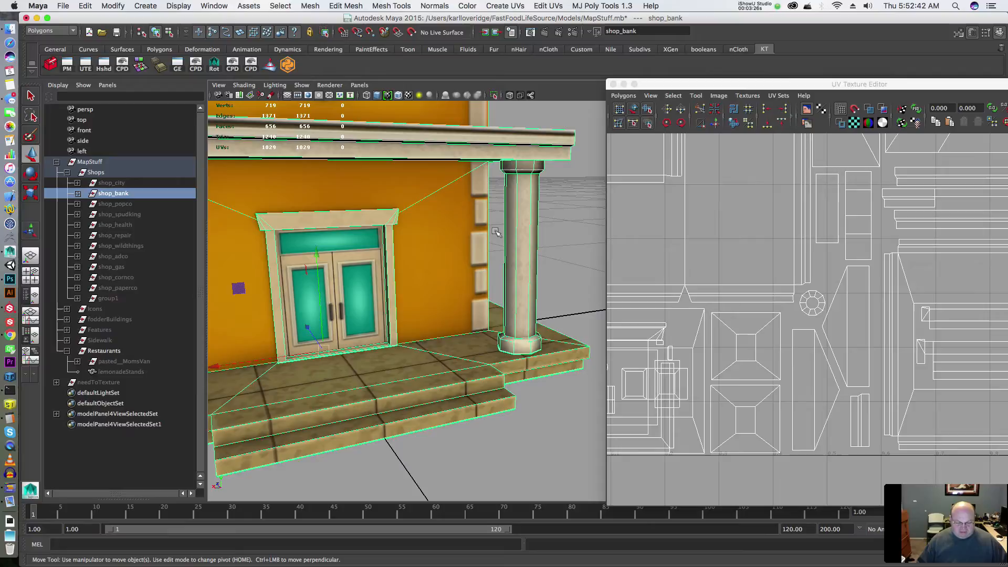
- Select the bank's windows mesh and compare its door and window UVs with the shared texture sheet
left_click(390, 248)
left_click_drag(382, 255, 446, 251, "alt")
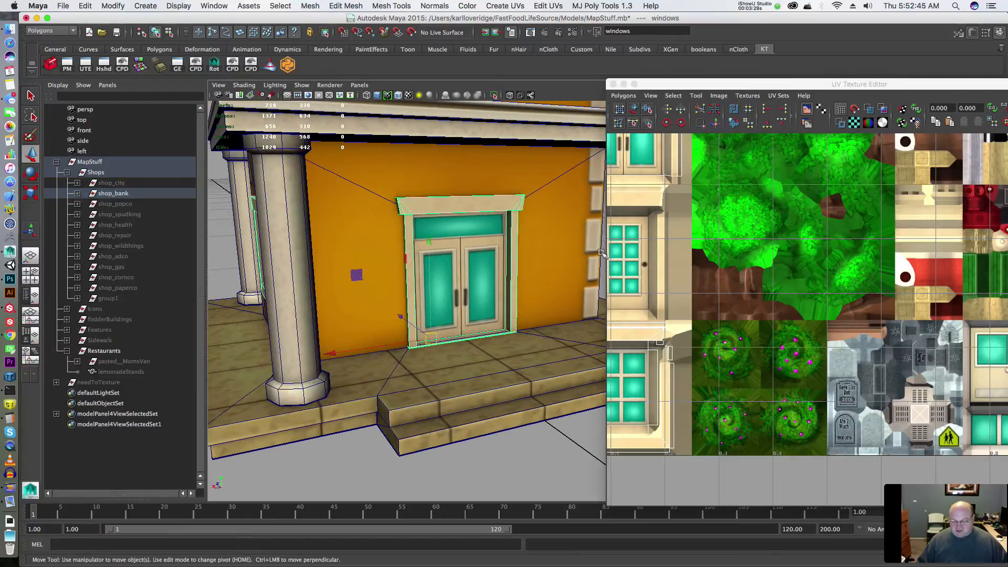
key("f")
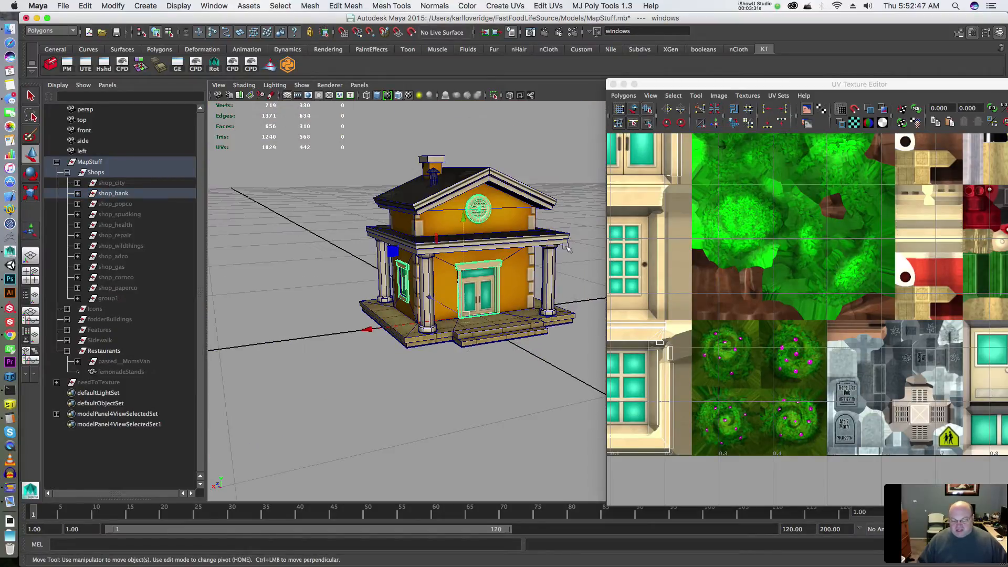
- Select the Bank body mesh and examine its dedicated texture layout alongside the building's front and side walls
left_click(514, 213)
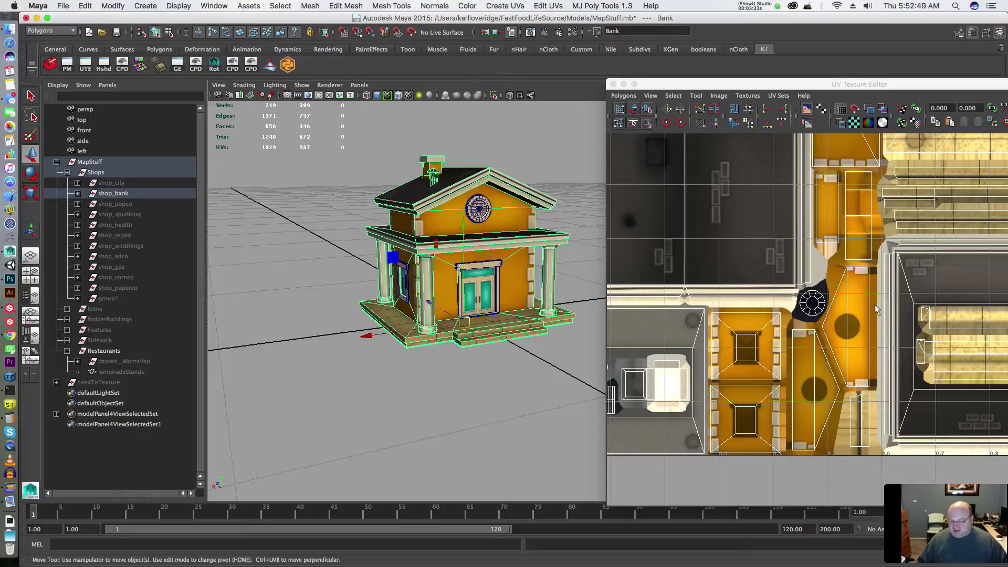
scroll(874, 306, "down", 2)
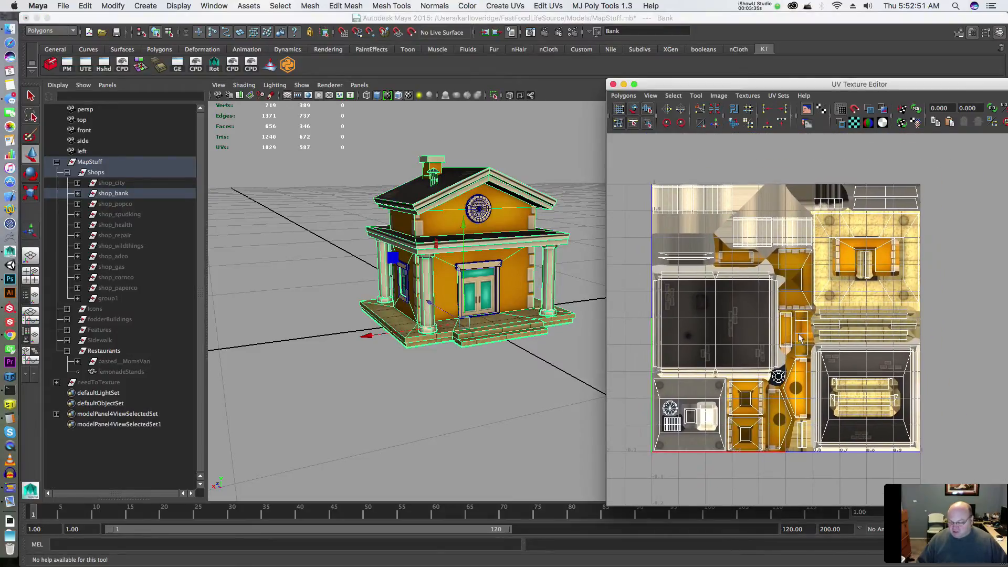
scroll(797, 340, "up", 1)
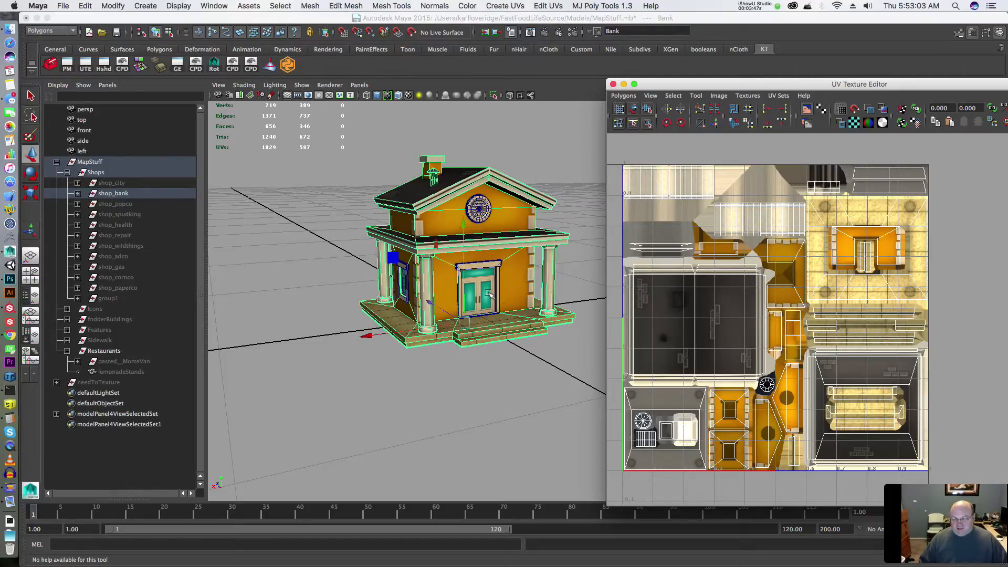
scroll(484, 280, "up", 5)
left_click_drag(407, 286, 377, 270, "alt")
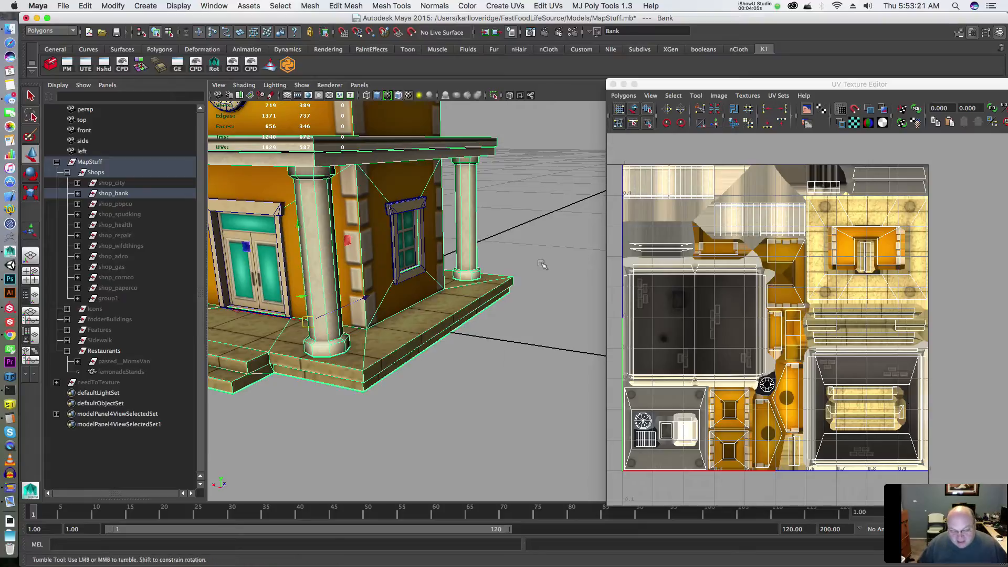
left_click_drag(542, 265, 520, 265, "alt")
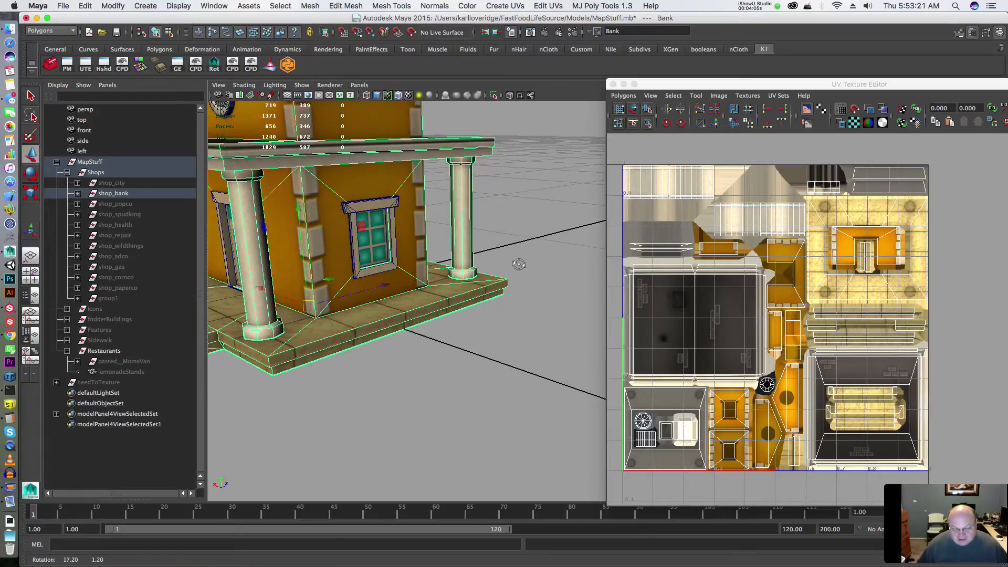
- Hide shop_bank, show shop_popco and frame the factory's front with its arched window wall and garage doors
left_click(121, 204)
key("f")
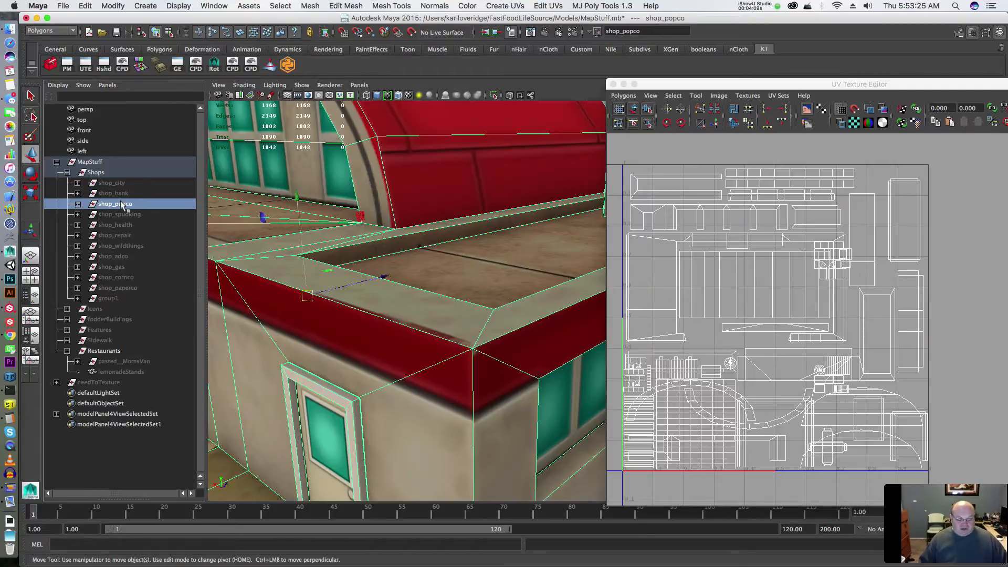
key("f")
left_click(316, 249)
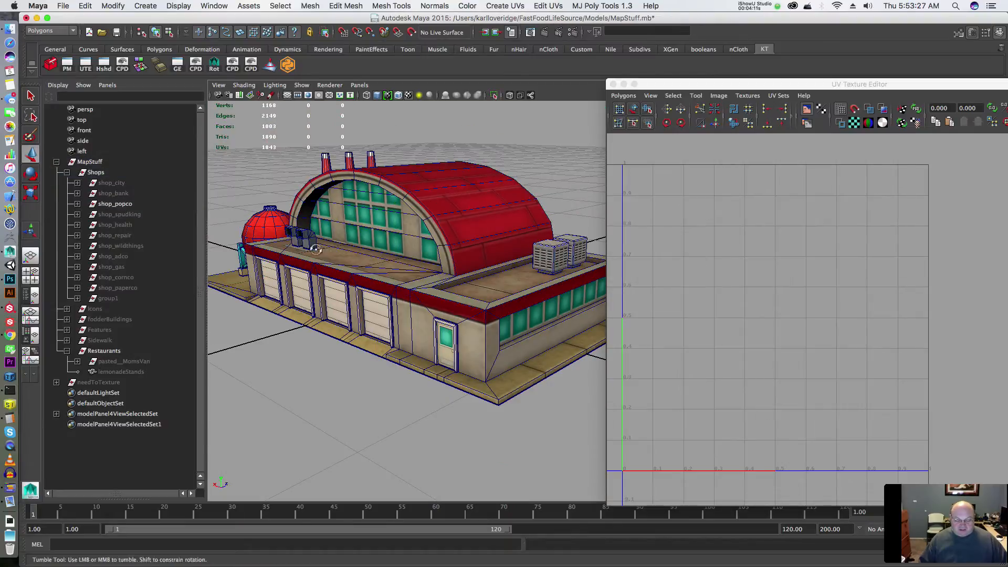
left_click_drag(316, 249, 382, 232, "alt")
scroll(382, 232, "up", 5)
- Select the popco body mesh and compare the arched wall's window panes with their UVs on the building's own texture
left_click(413, 160)
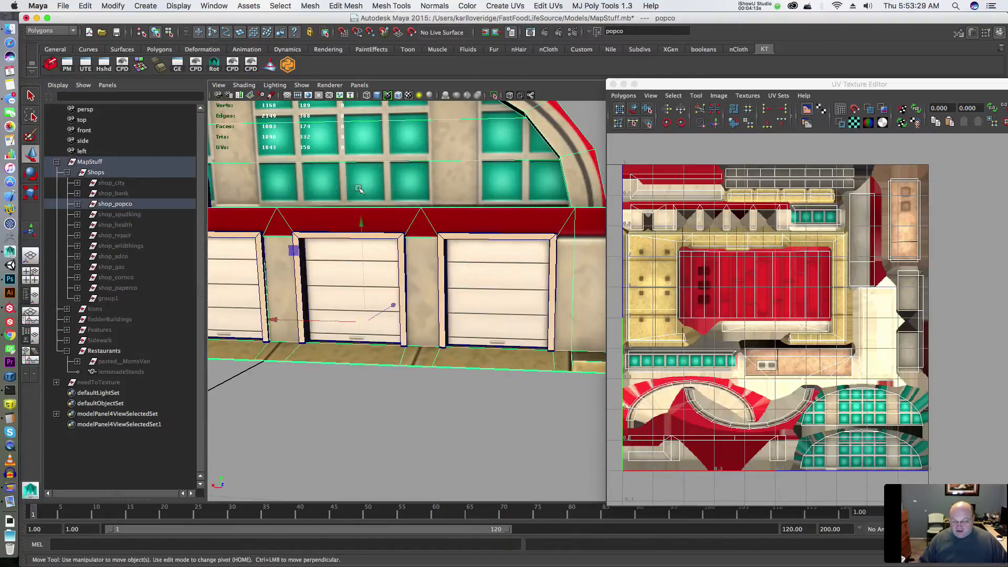
scroll(359, 189, "up", 5)
left_click_drag(387, 198, 416, 240, "alt")
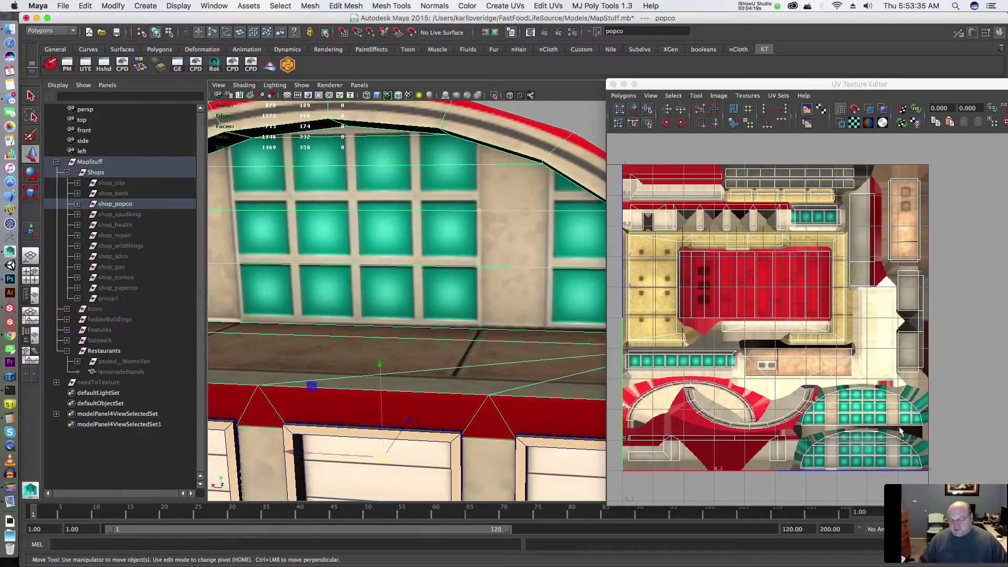
left_click_drag(367, 184, 398, 190, "alt")
- Select shop_popco's Features mesh and inspect how its smokestacks, vents, tank supports and garage doors use the shared features texture
scroll(402, 194, "down", 5)
left_click_drag(466, 256, 446, 249, "alt")
left_click_drag(343, 269, 578, 283, "alt")
left_click(367, 269)
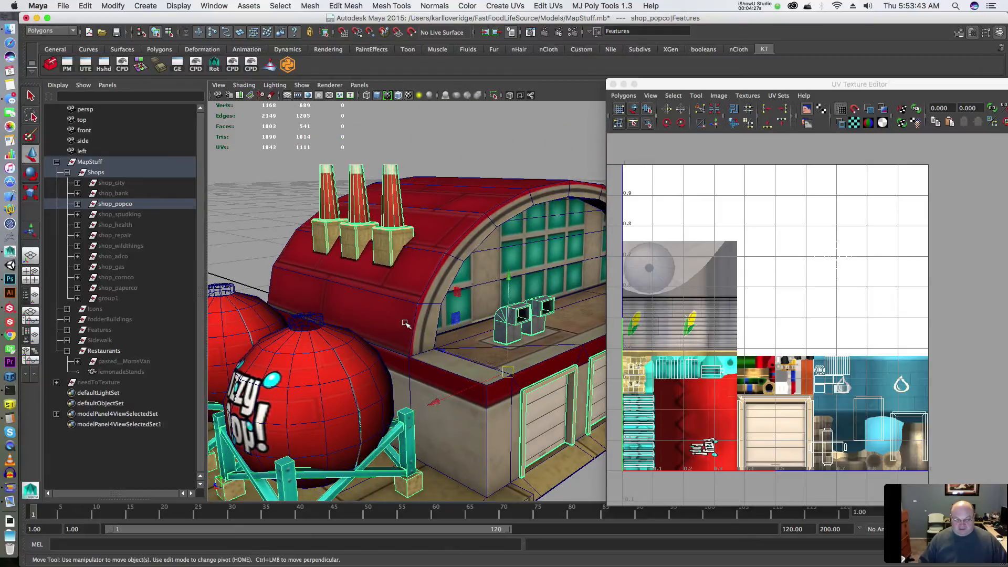
left_click_drag(405, 322, 473, 307, "alt")
middle_click_drag(473, 307, 474, 309, "alt")
left_click_drag(474, 309, 575, 333, "alt")
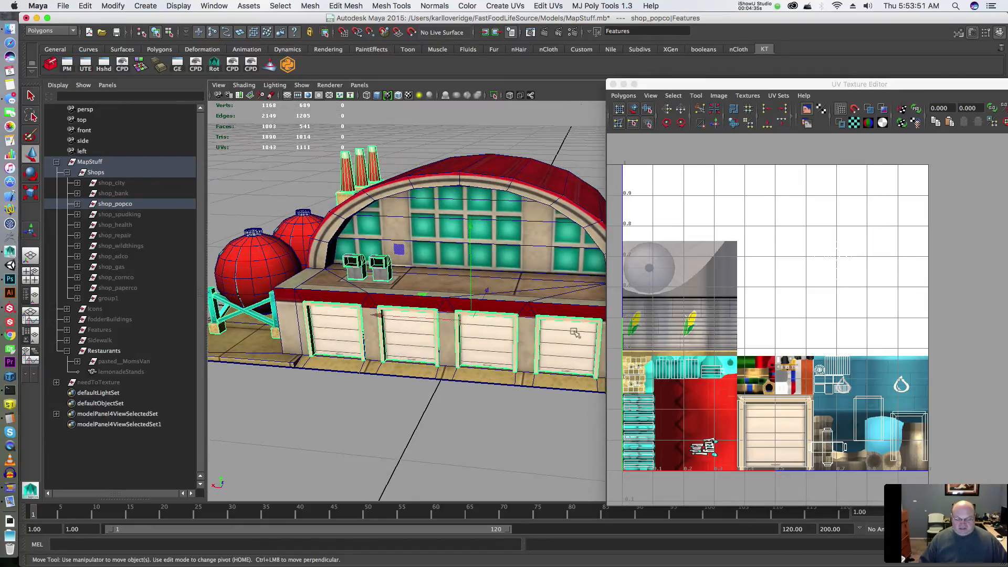
- Hide shop_popco and show the untextured house in group1 again
left_click(298, 168)
left_click(146, 203)
key("ctrl+h")
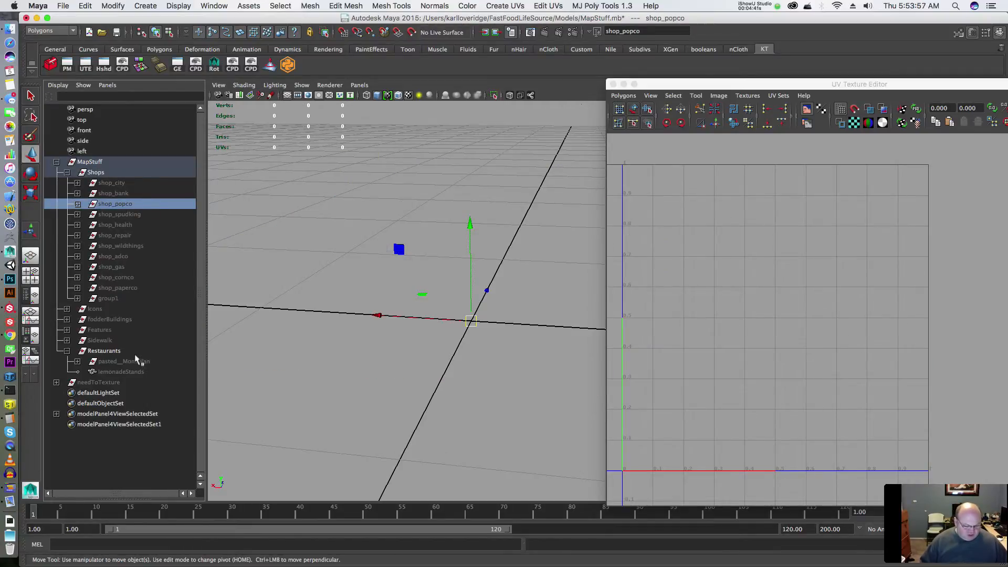
left_click(125, 299)
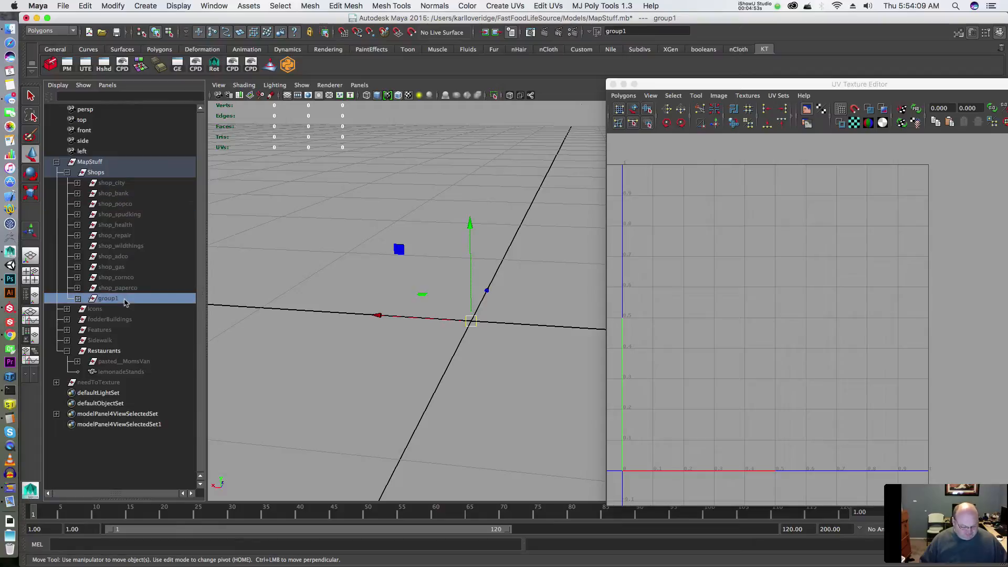
left_click(323, 209)
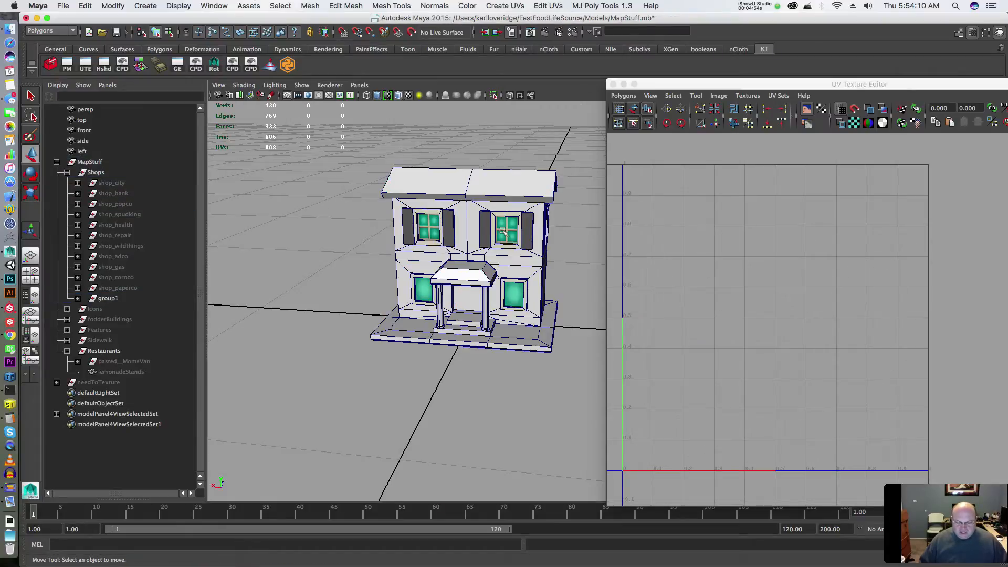
- Select the left shutter of the house's upper-left window and frame it to check its UV layout
left_click(415, 233)
key("f")
scroll(434, 254, "down", 2)
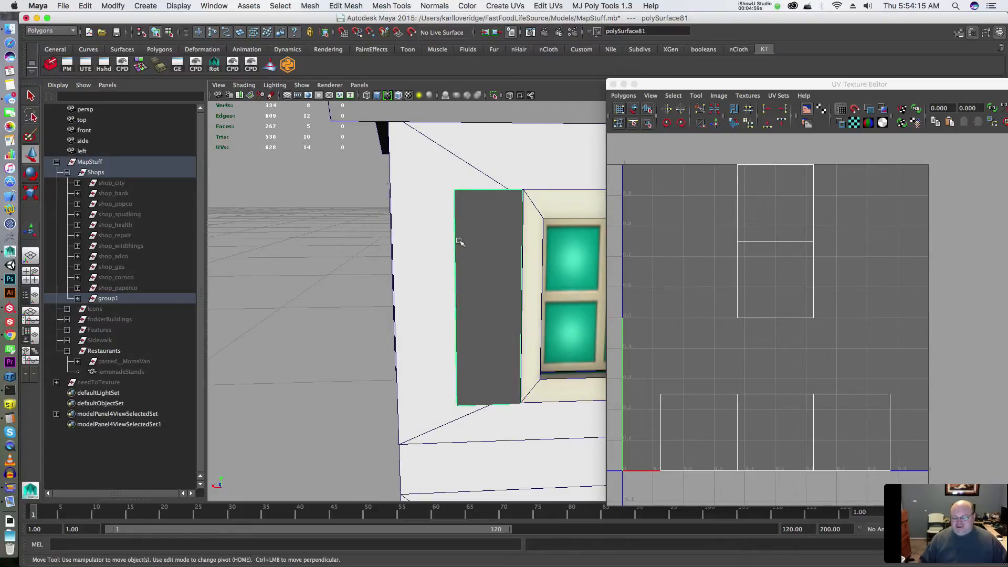
middle_click_drag(465, 237, 458, 238, "alt")
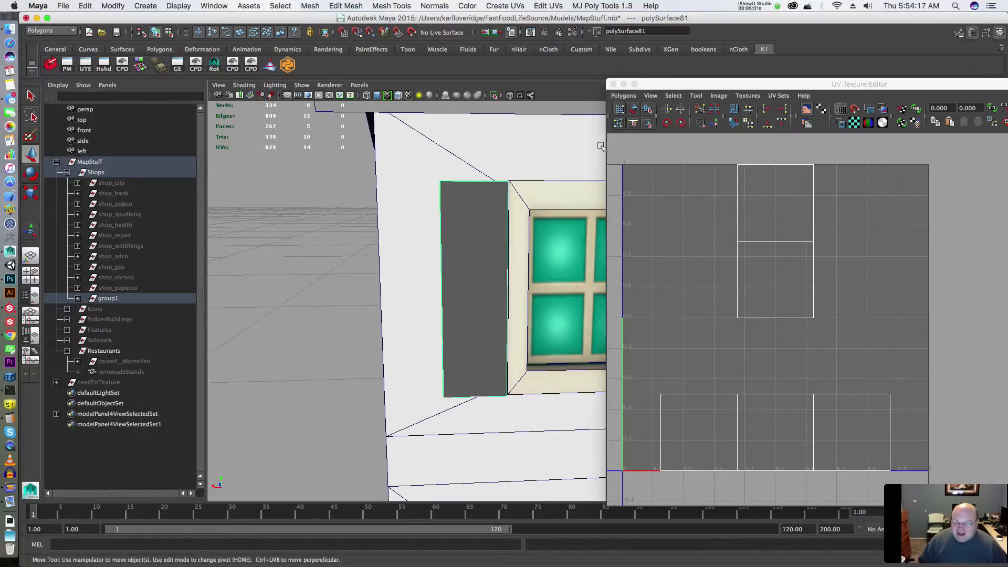
left_click_drag(843, 87, 938, 108)
middle_click_drag(597, 228, 532, 212, "alt")
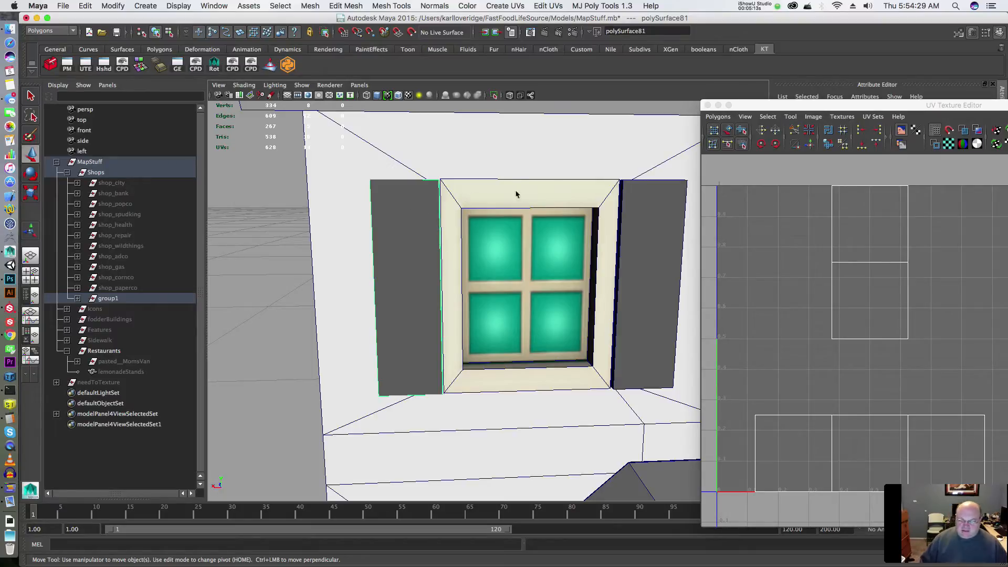
left_click(504, 7)
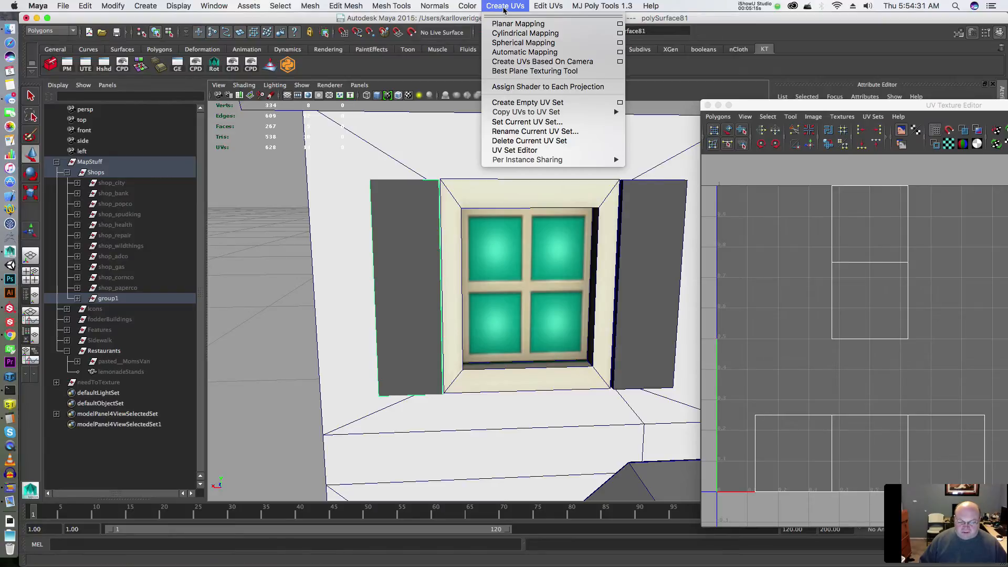
left_click(394, 237)
scroll(435, 228, "down", 5)
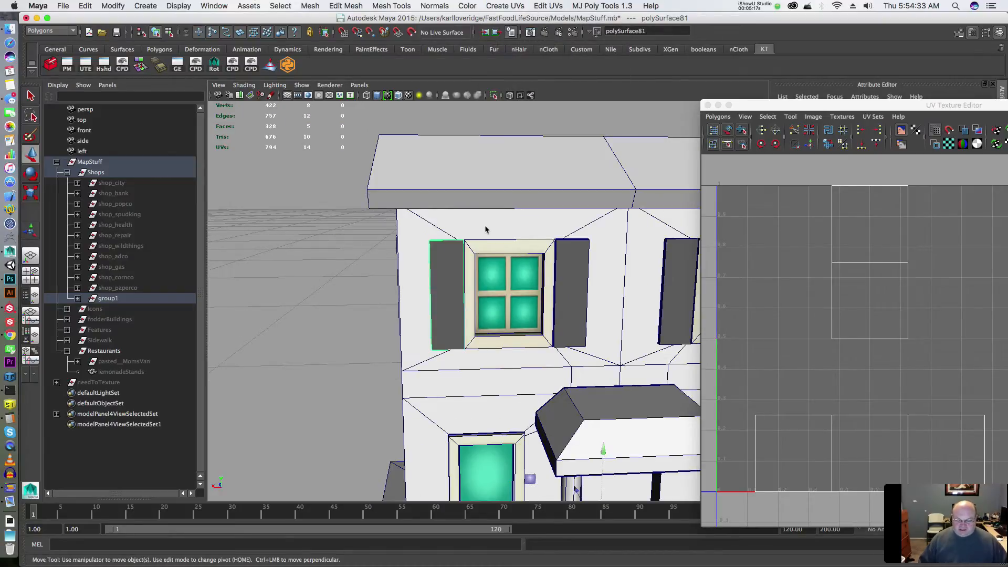
middle_click_drag(483, 224, 404, 200, "alt")
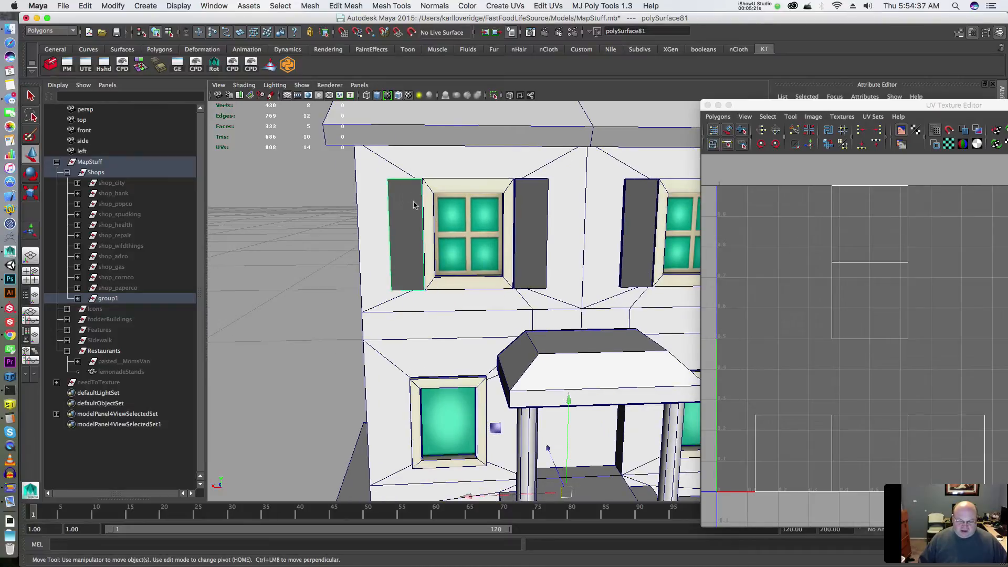
left_click_drag(413, 204, 415, 211, "alt")
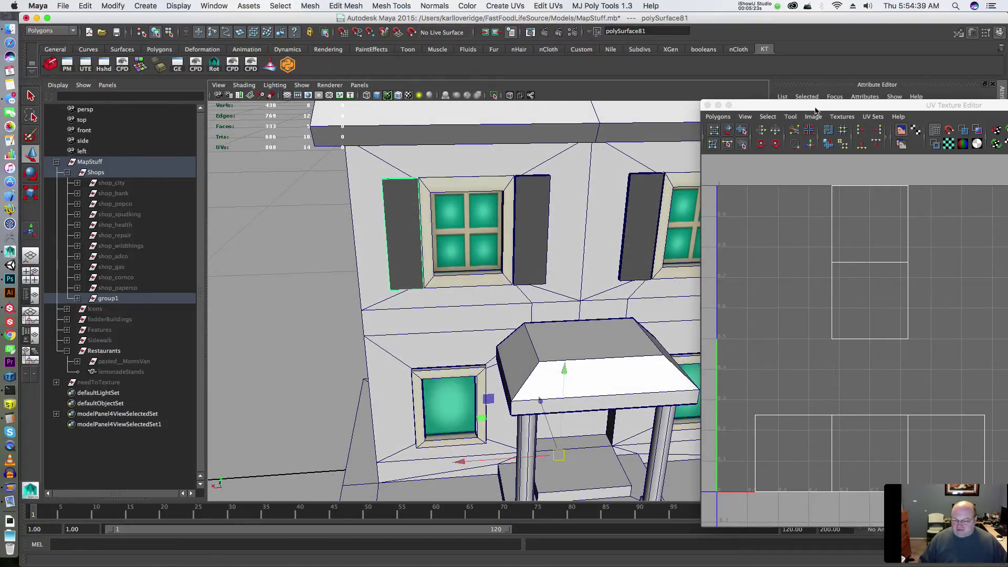
- Show the Channel Box for the selected left shutter and center the shutter's pivot
left_click_drag(817, 107, 560, 363)
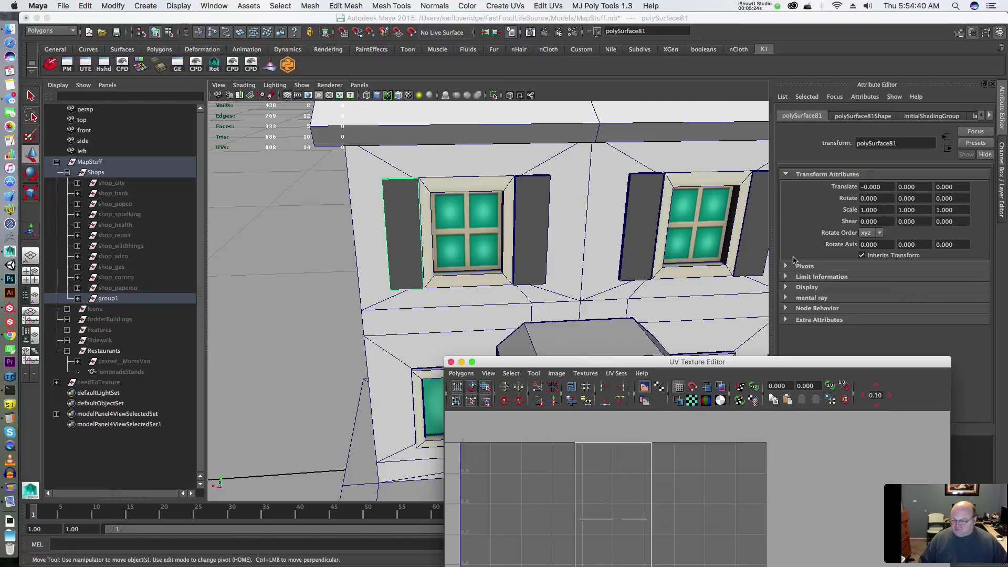
left_click(1001, 175)
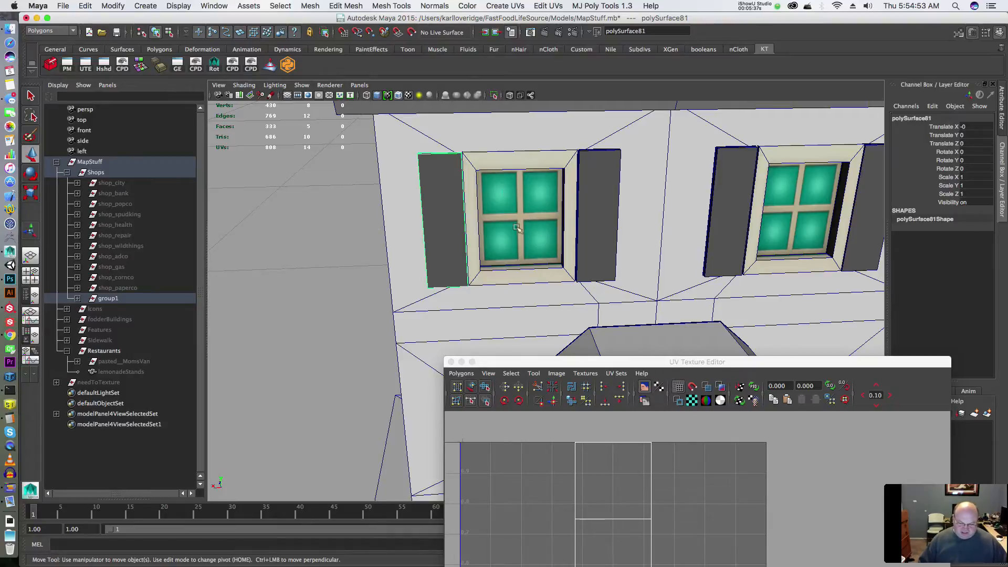
left_click_drag(518, 230, 503, 231, "alt")
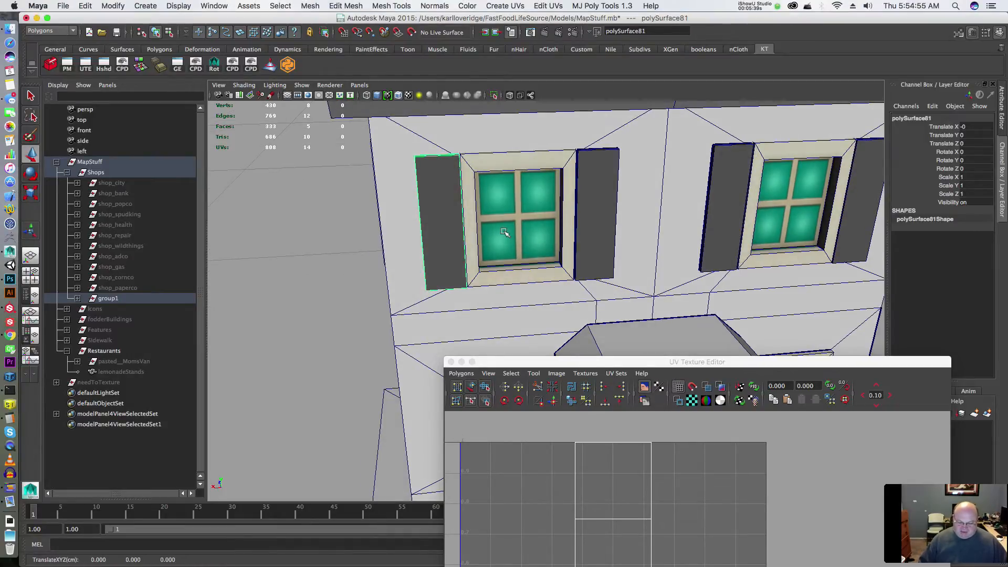
key("space")
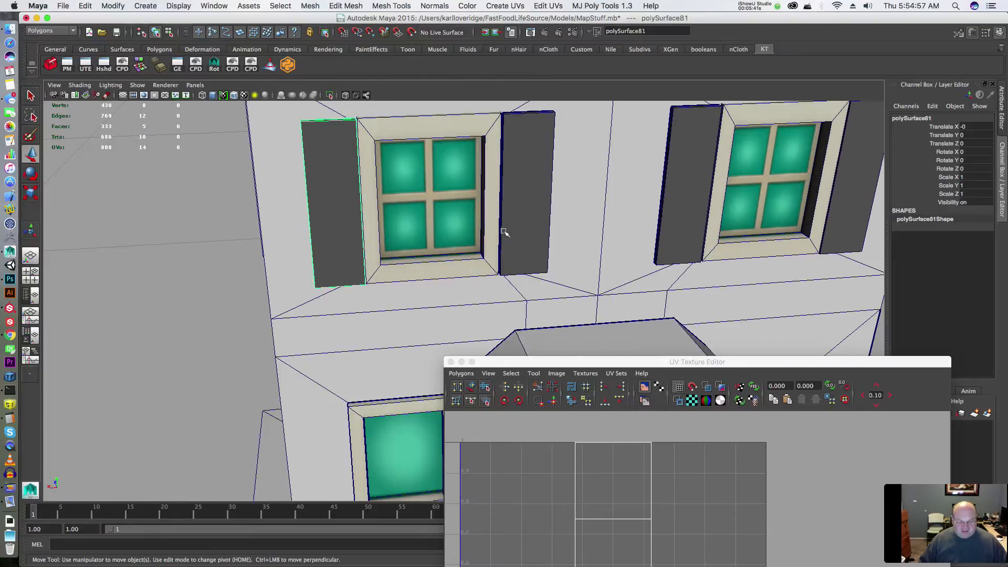
key("space")
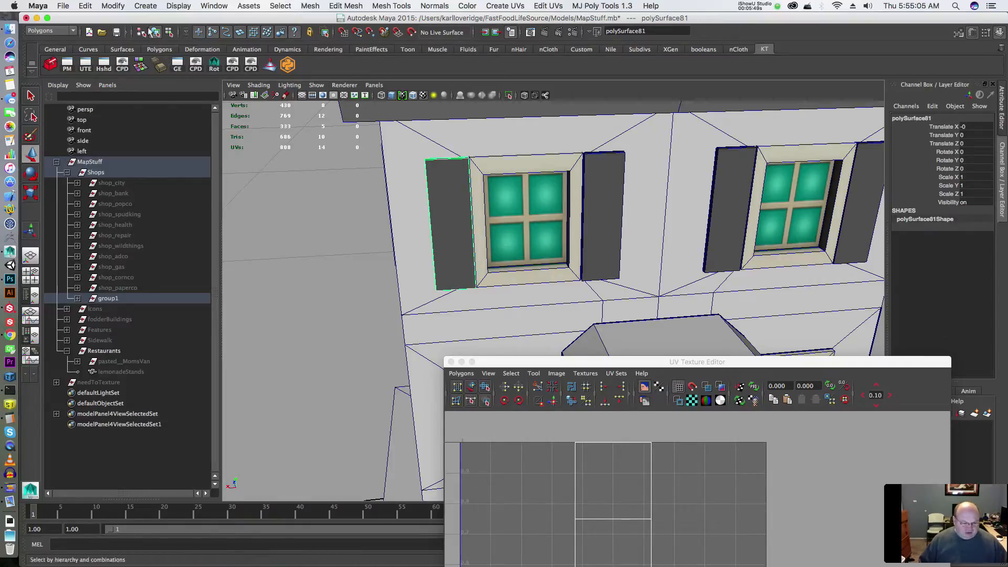
left_click(114, 6)
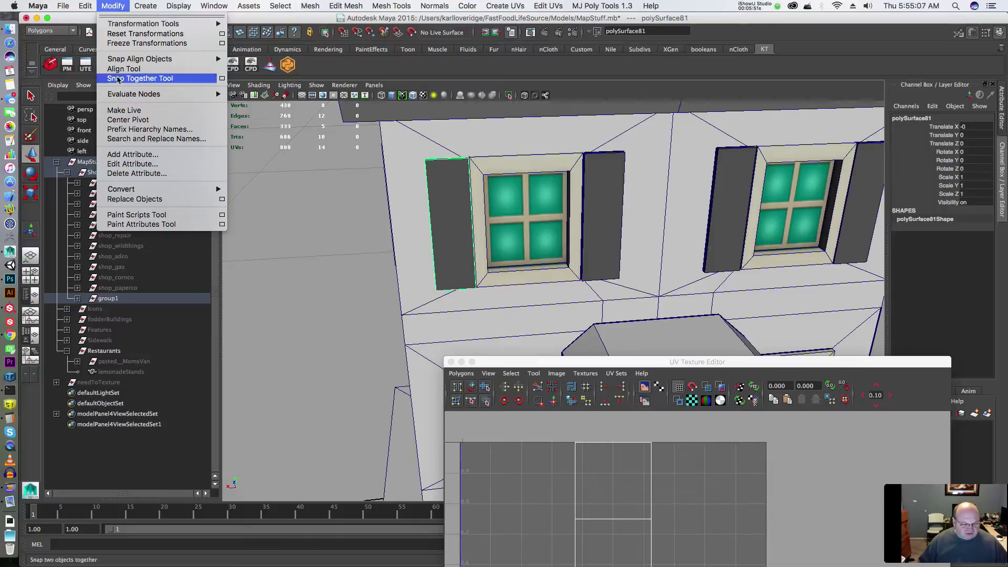
left_click(127, 119)
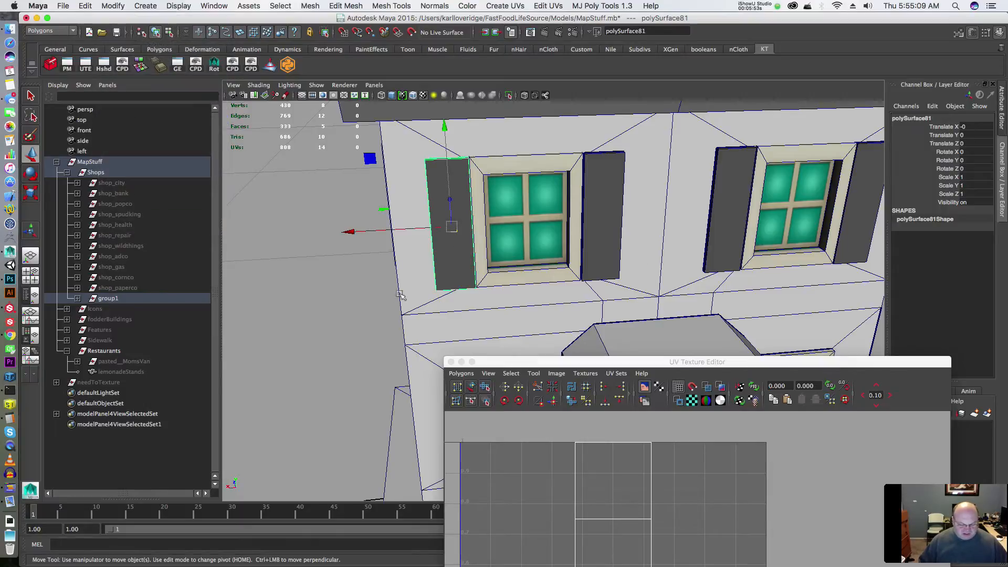
- Try to run the MEL procedure psxTranslate on the shutter, also spelled psxtranslate
left_click(122, 544)
type("psxTranslate")
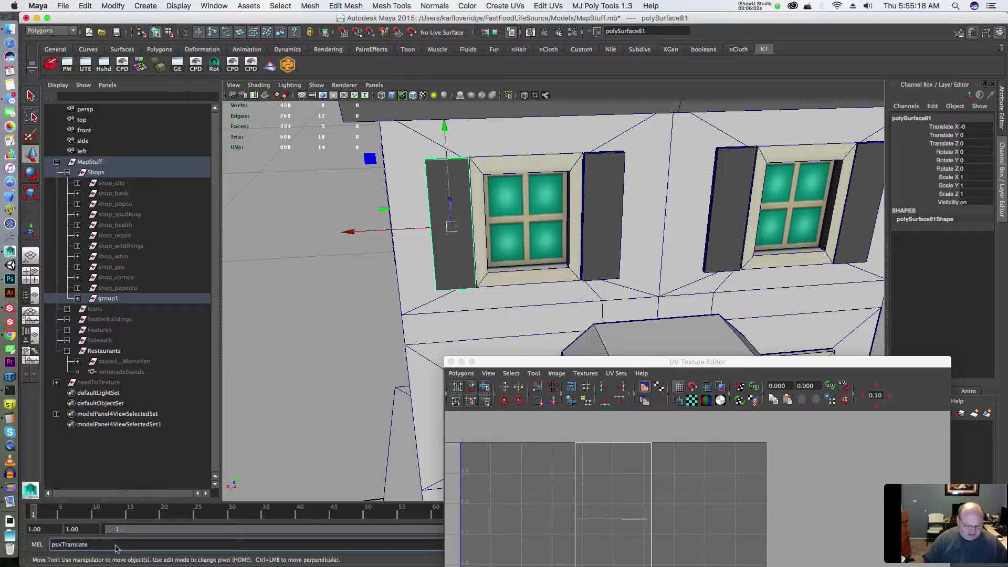
key("Return")
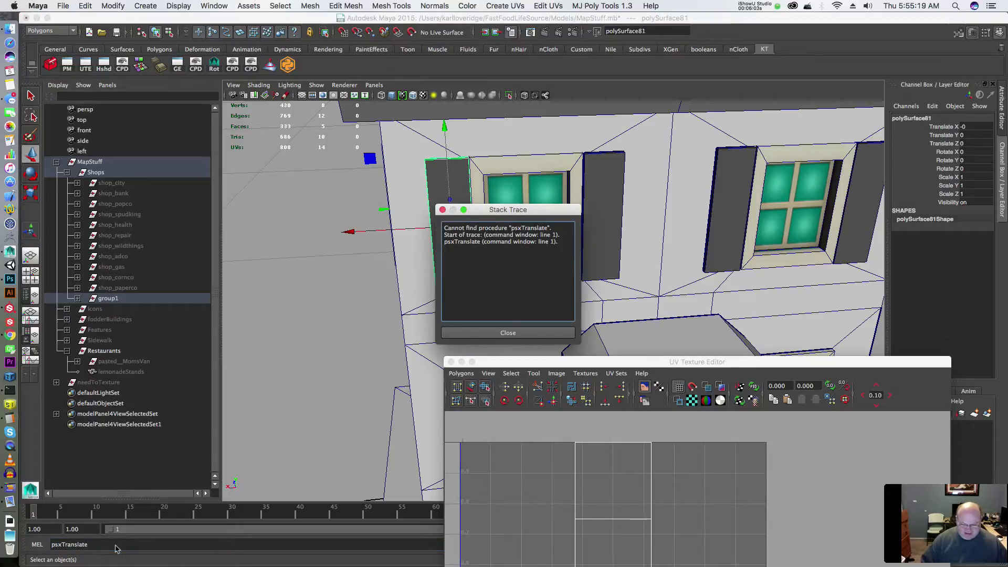
left_click(506, 331)
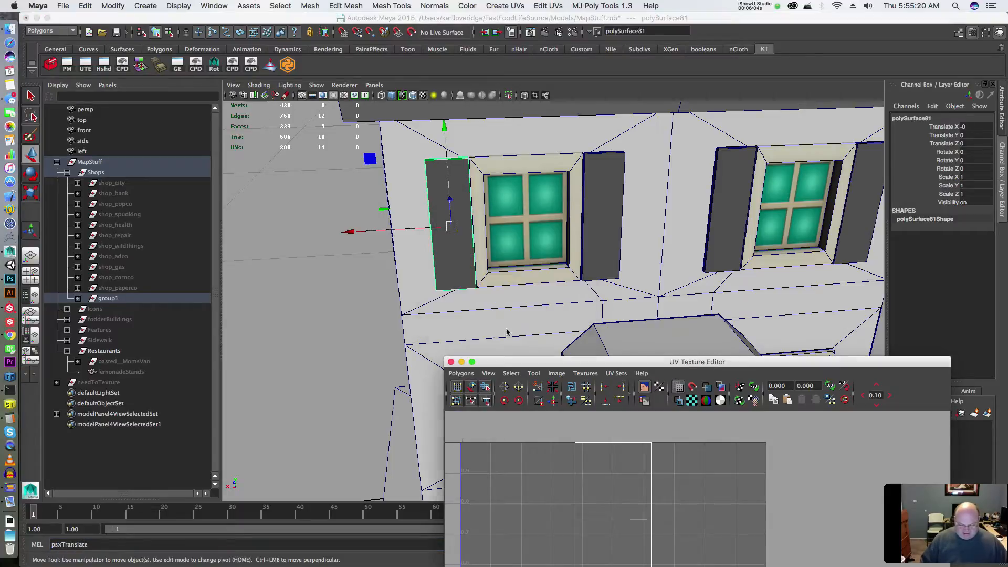
left_click(68, 544)
type("psxt")
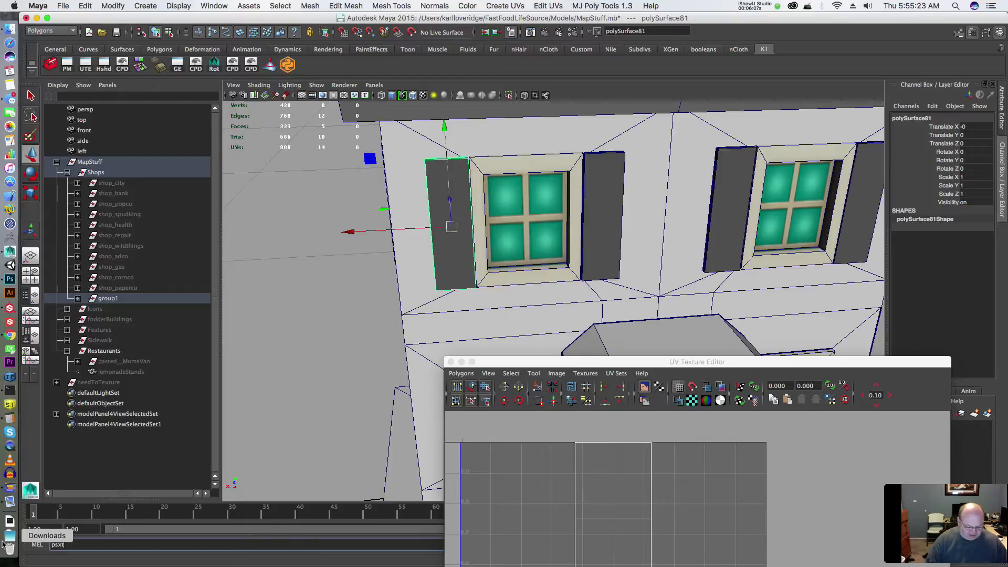
type("ranslate")
key("Return")
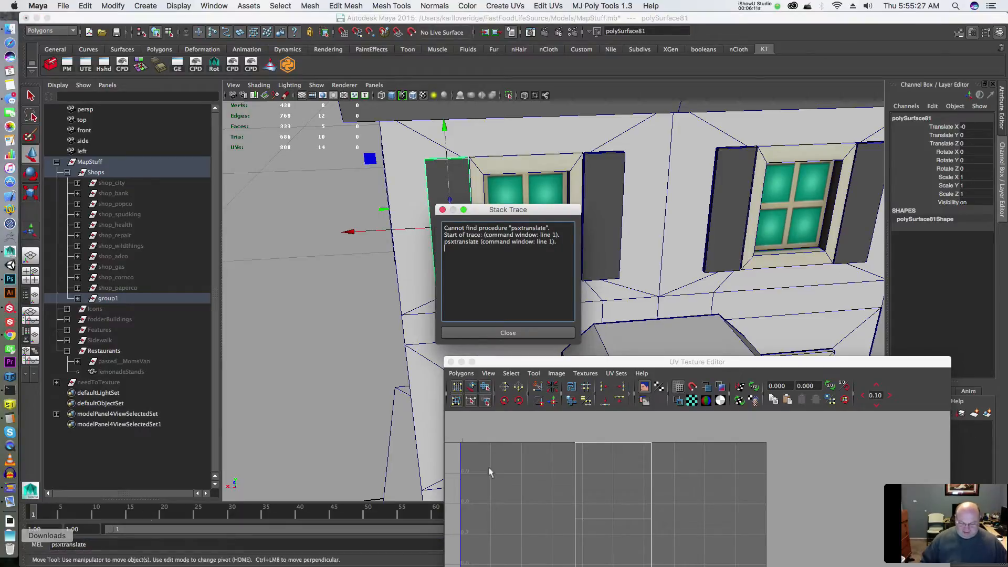
left_click(508, 329)
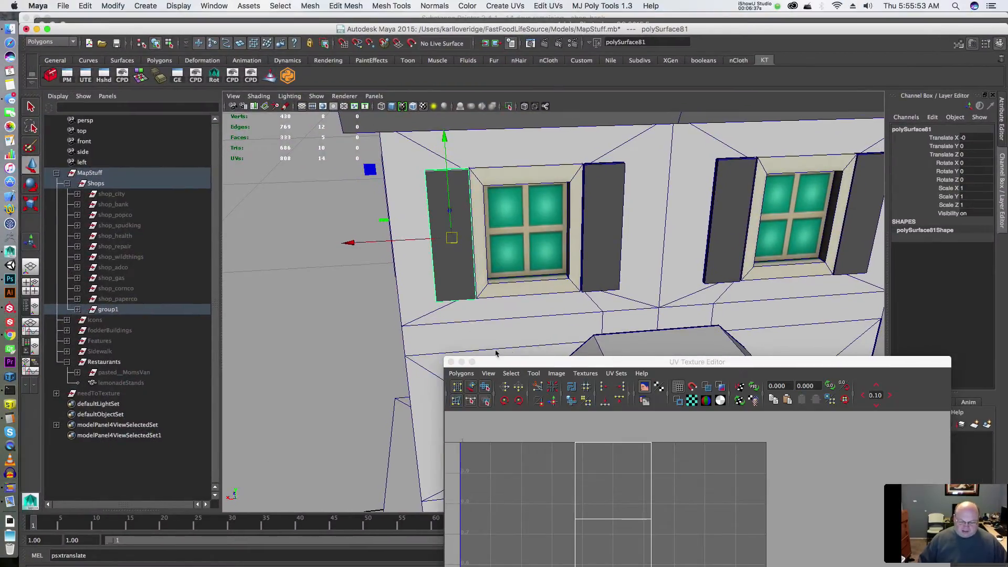
- Close the UV Texture Editor and set the shutter's Translate X, Y and Z to 0
left_click(451, 362)
left_click_drag(92, 560, 70, 555)
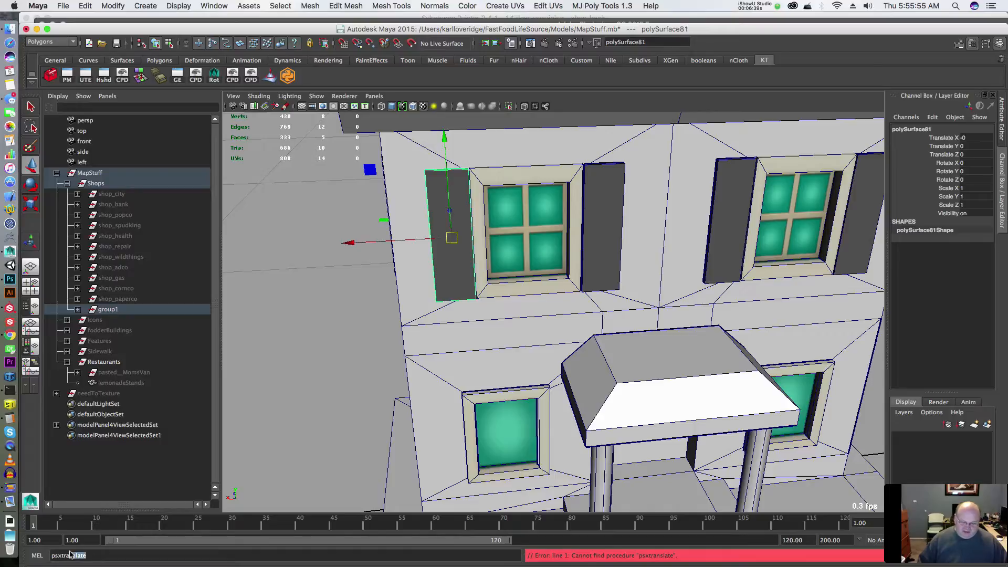
left_click_drag(972, 134, 969, 158)
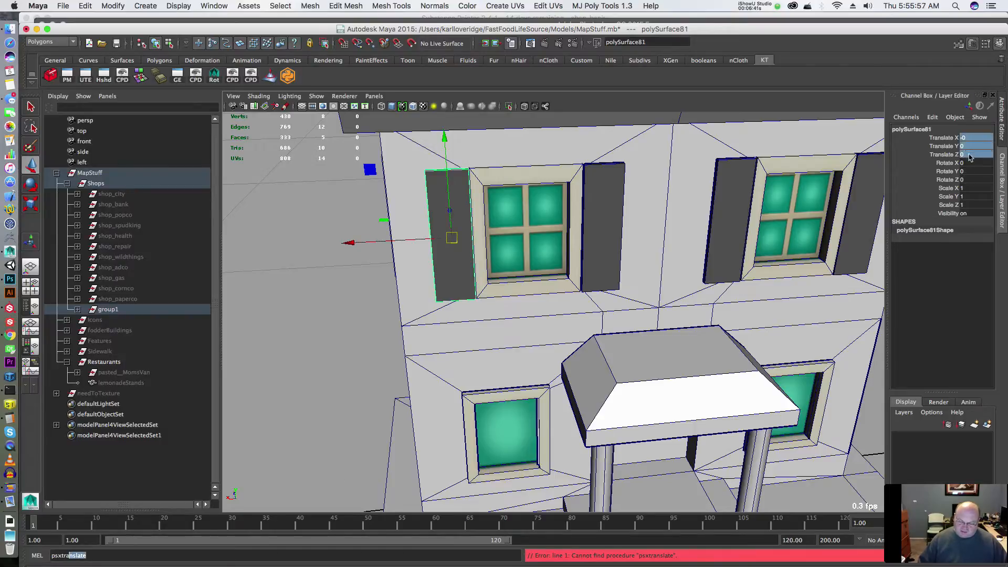
type("0")
key("Return")
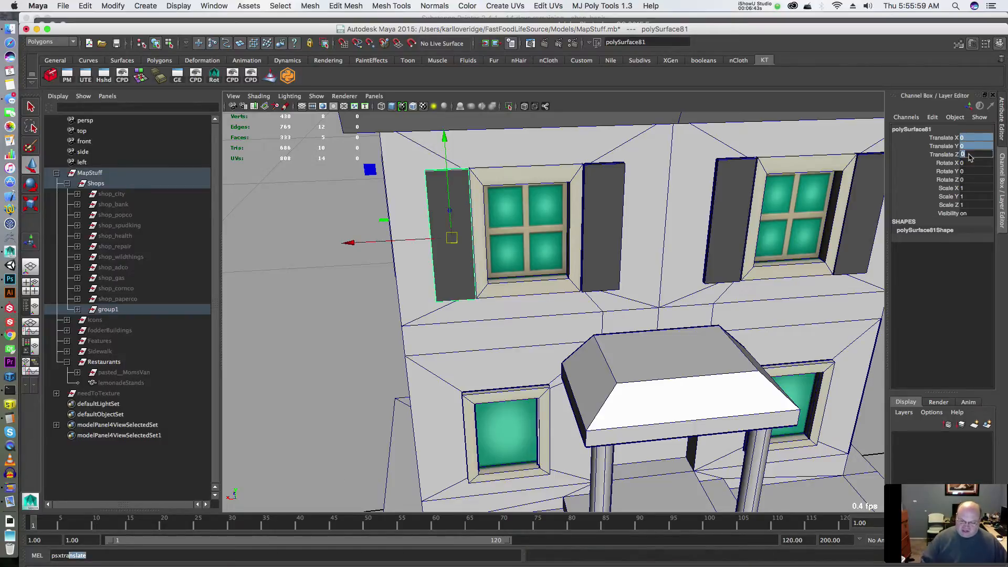
- Run the MEL command PSXtranslate on the shutter to restore its real translate values
right_click_drag(868, 267, 718, 288, "alt")
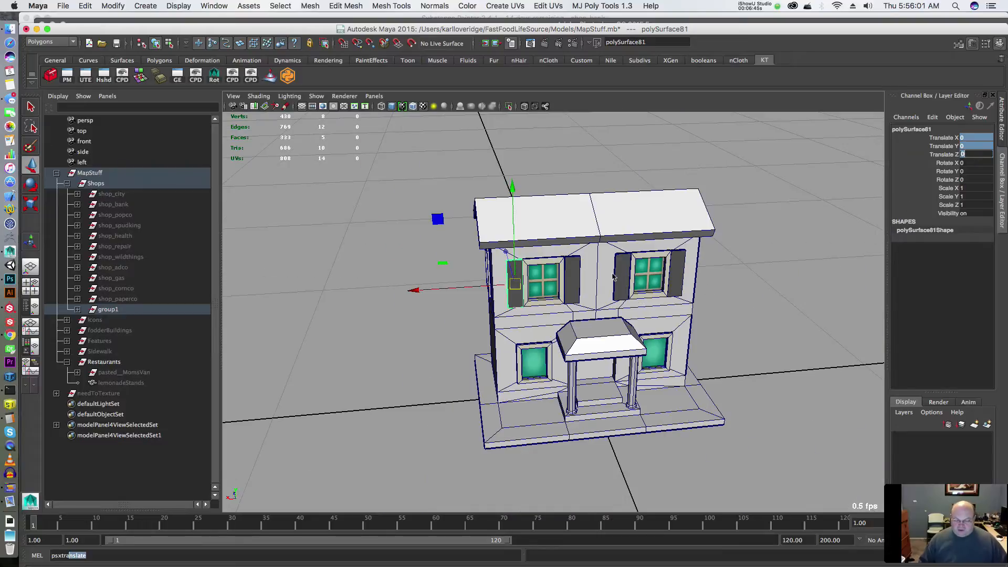
middle_click_drag(546, 272, 510, 200, "alt")
right_click_drag(510, 199, 570, 198, "alt")
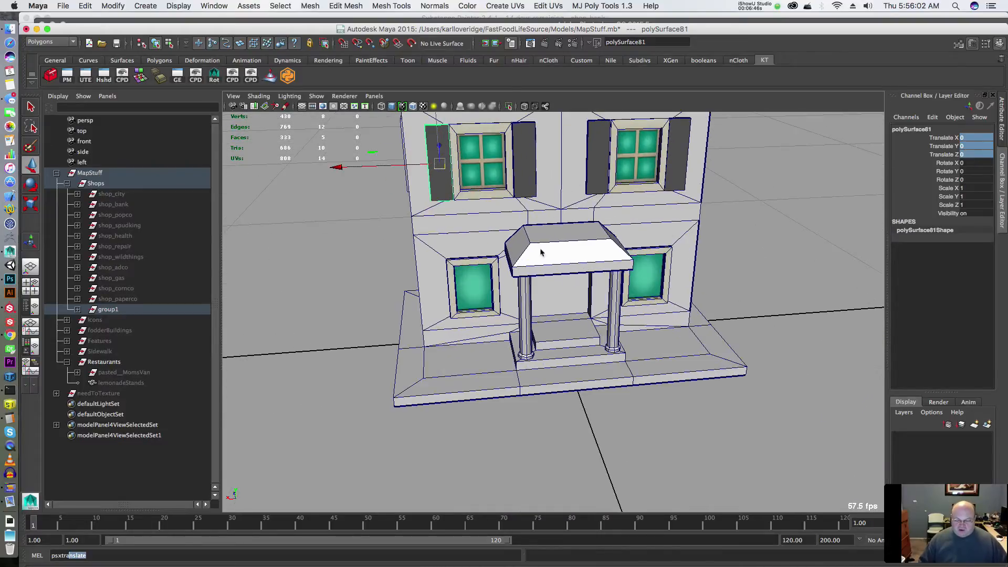
left_click_drag(90, 557, 69, 556)
double_click(76, 555)
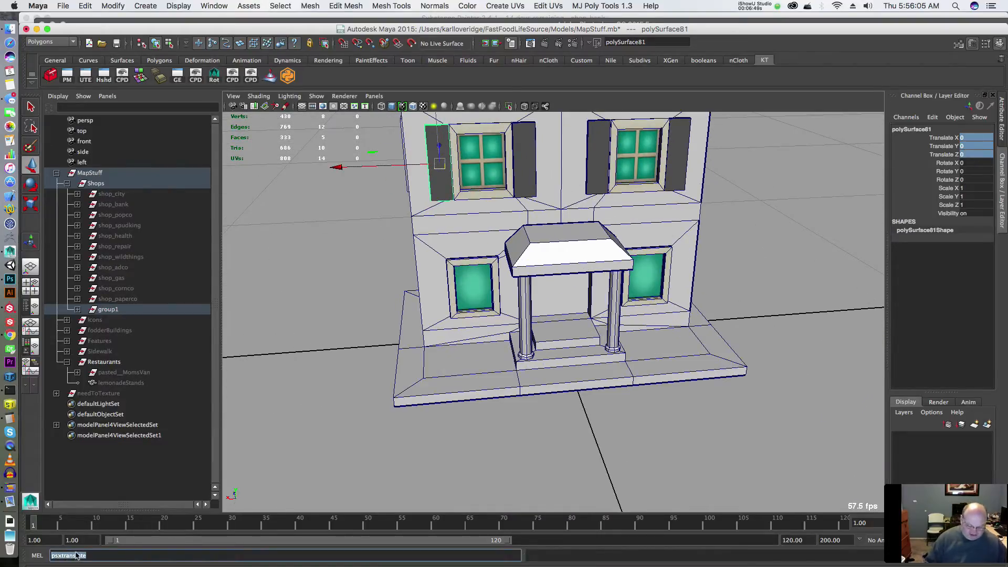
type("PSX")
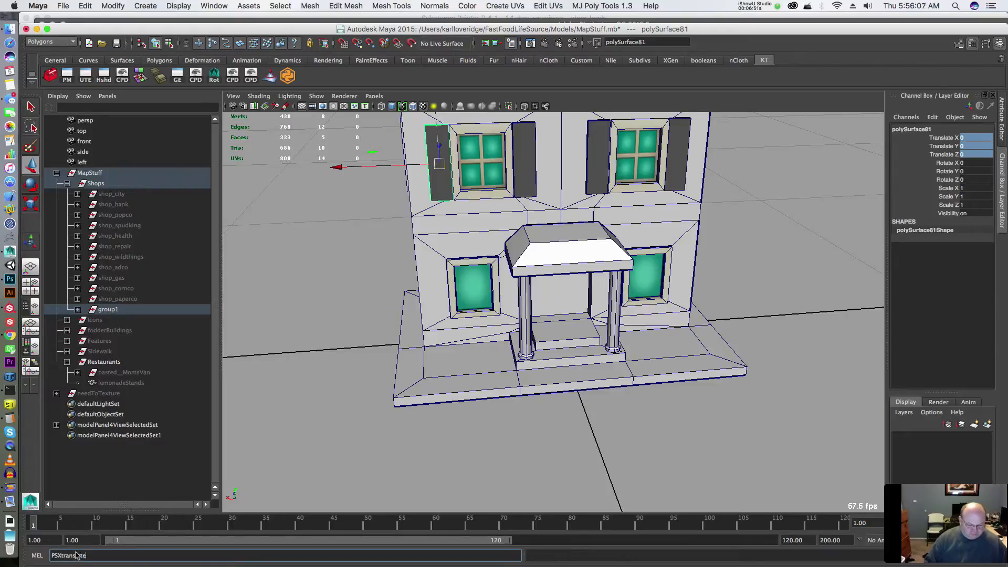
key("Return")
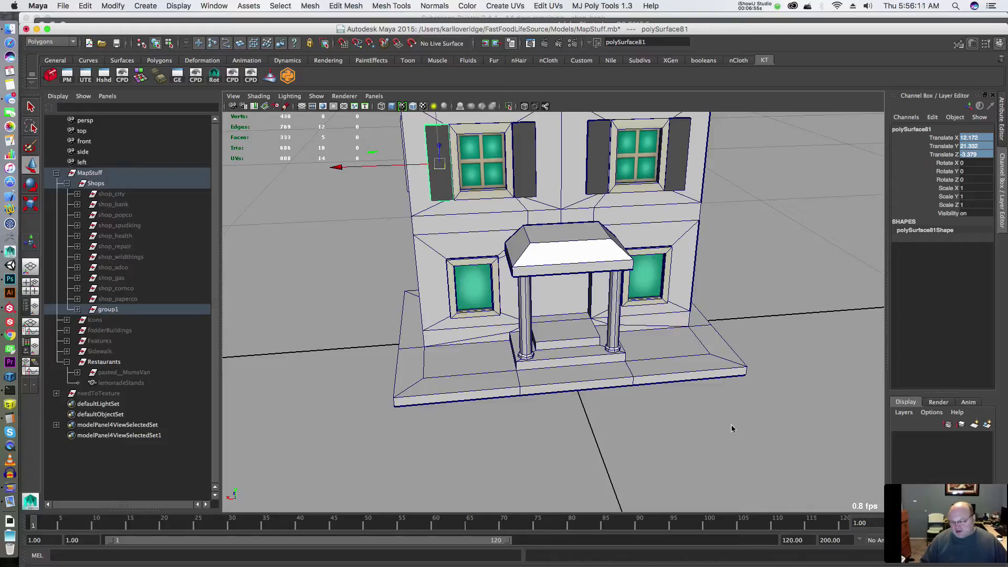
- Move the shutter to the world origin by setting Translate X, Y and Z to 0
left_click_drag(980, 149, 983, 142)
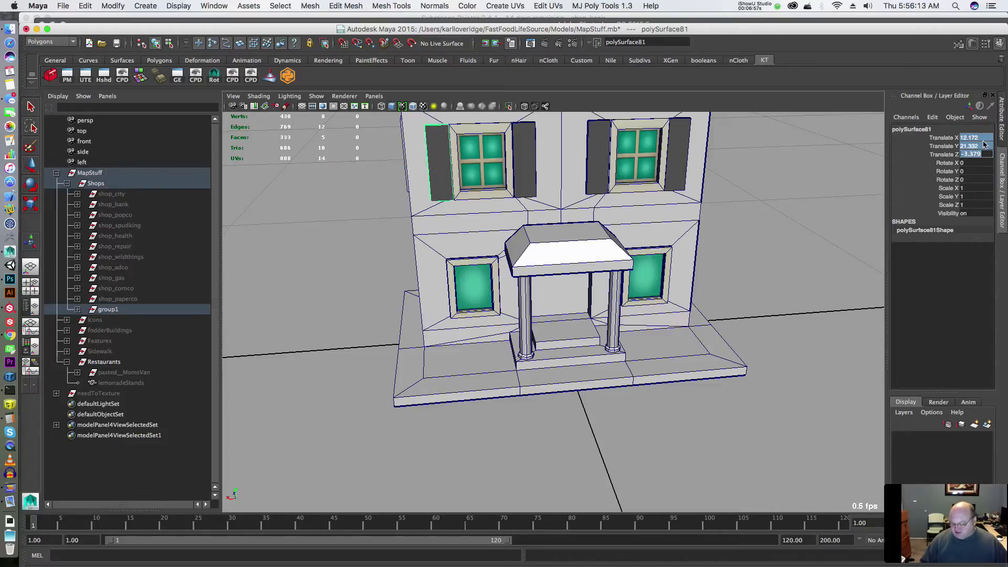
type("0")
key("Return")
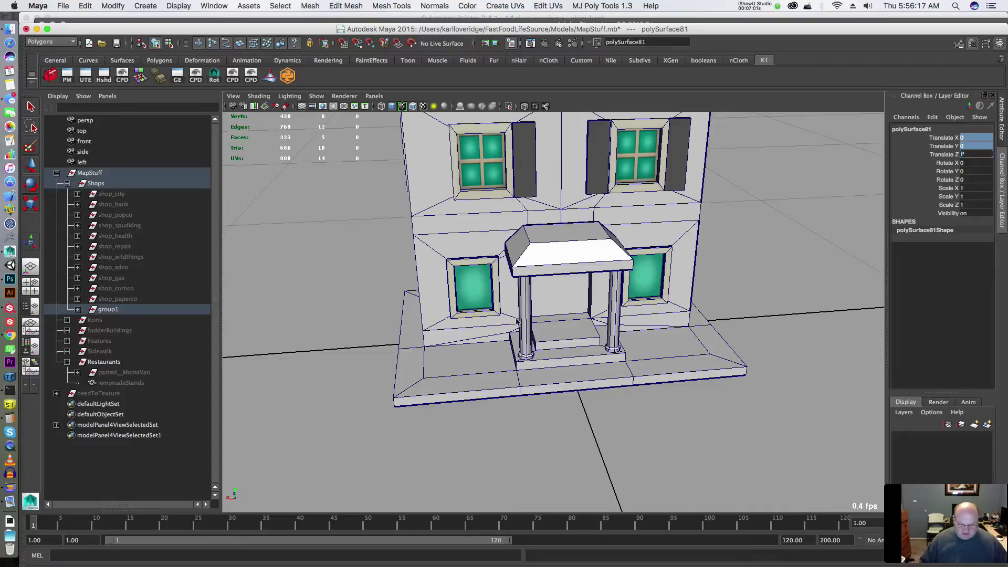
- Unparent the shutter from group1 and hide group1 so that only the shutter is displayed
left_click_drag(517, 321, 522, 322, "alt")
key("shift+p")
key("w")
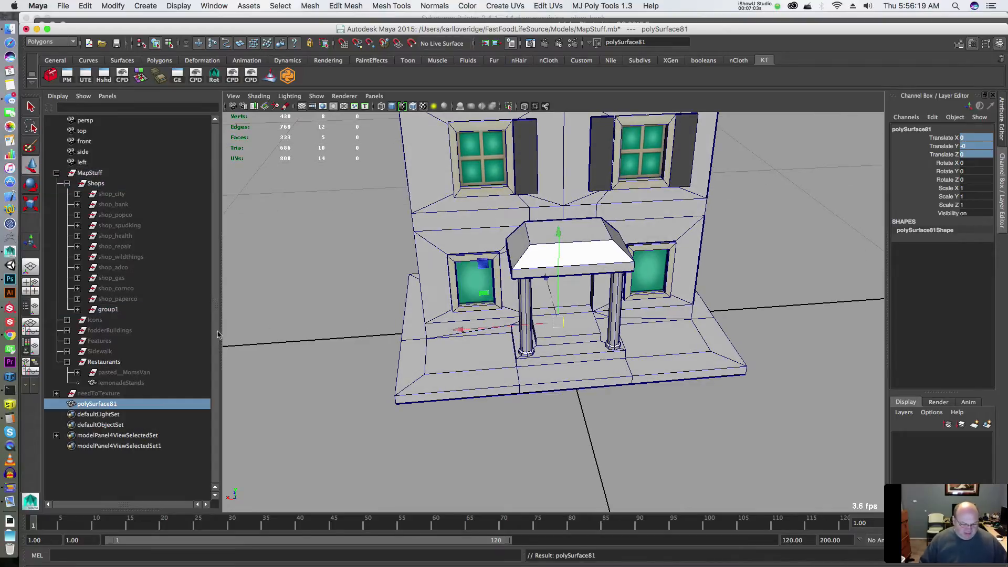
left_click(124, 310)
key("ctrl+h")
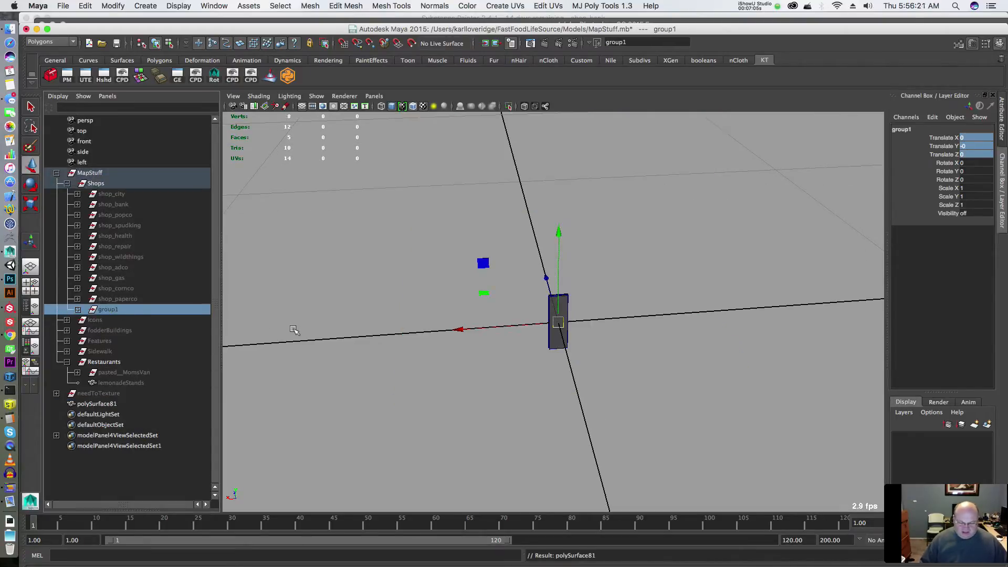
- Assign the existing grid256 material to the isolated shutter from the Hypershade, closing the Hypershade when done
scroll(409, 302, "up", 3)
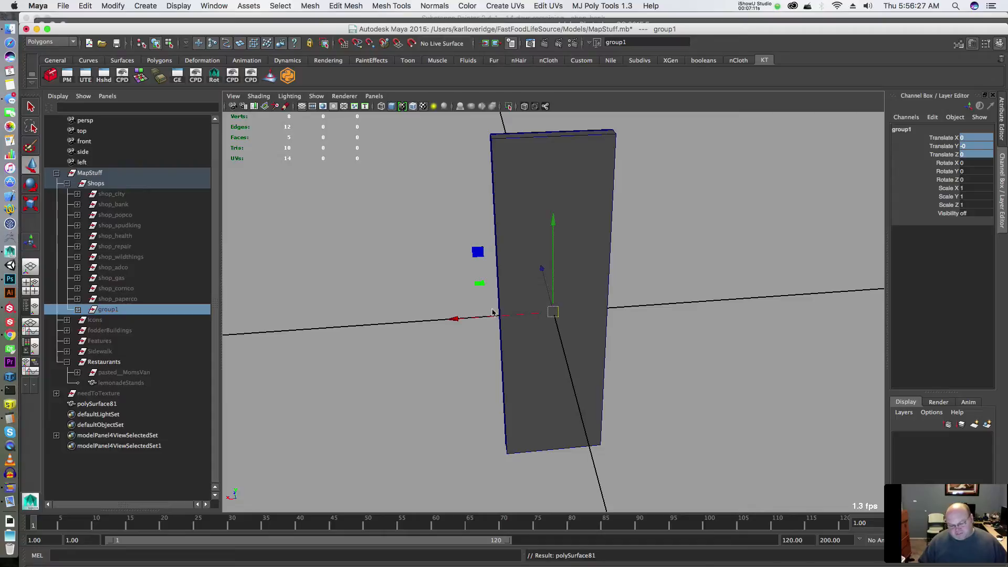
left_click_drag(486, 313, 488, 303, "alt")
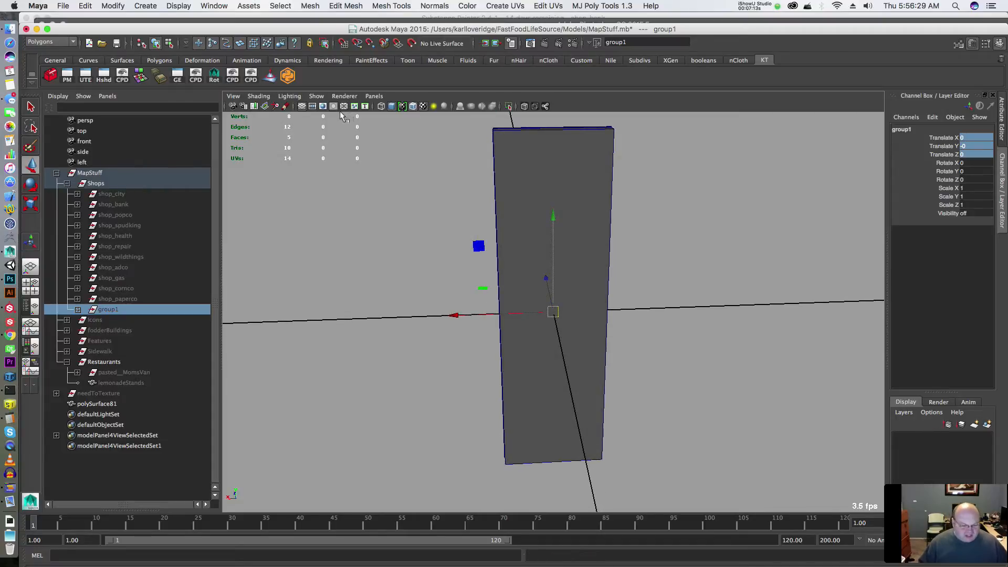
left_click(103, 76)
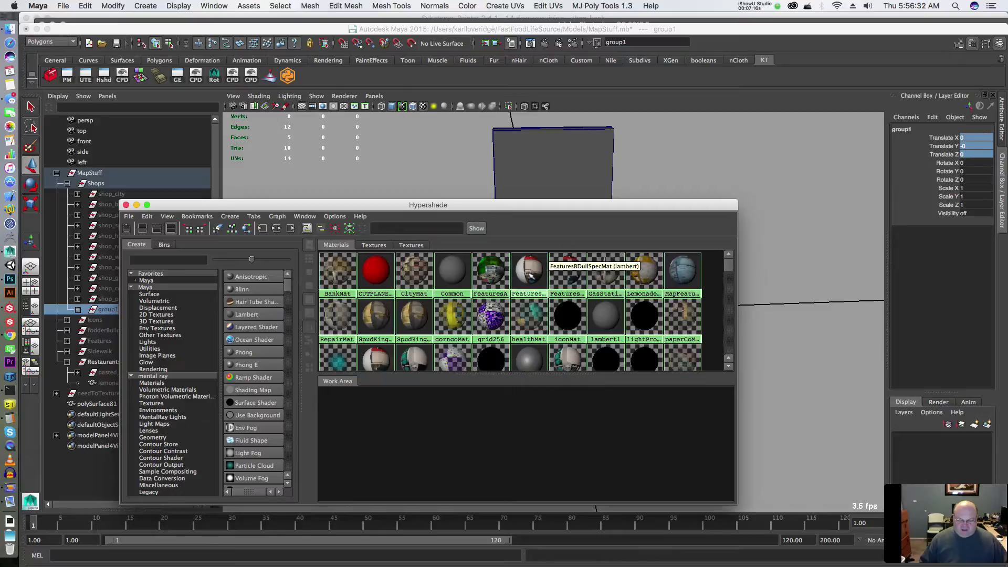
left_click(560, 180)
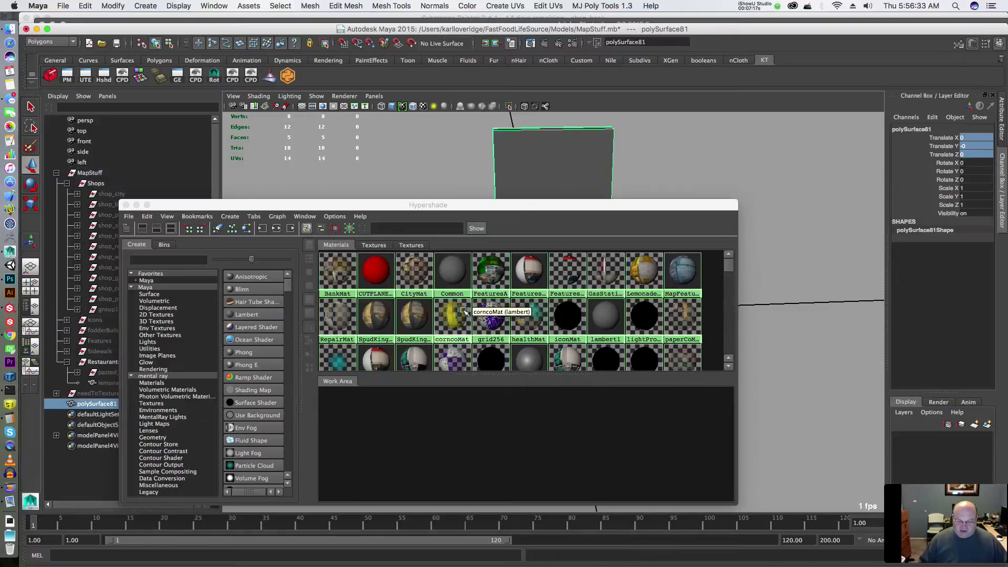
right_click_drag(492, 315, 485, 288)
left_click(126, 205)
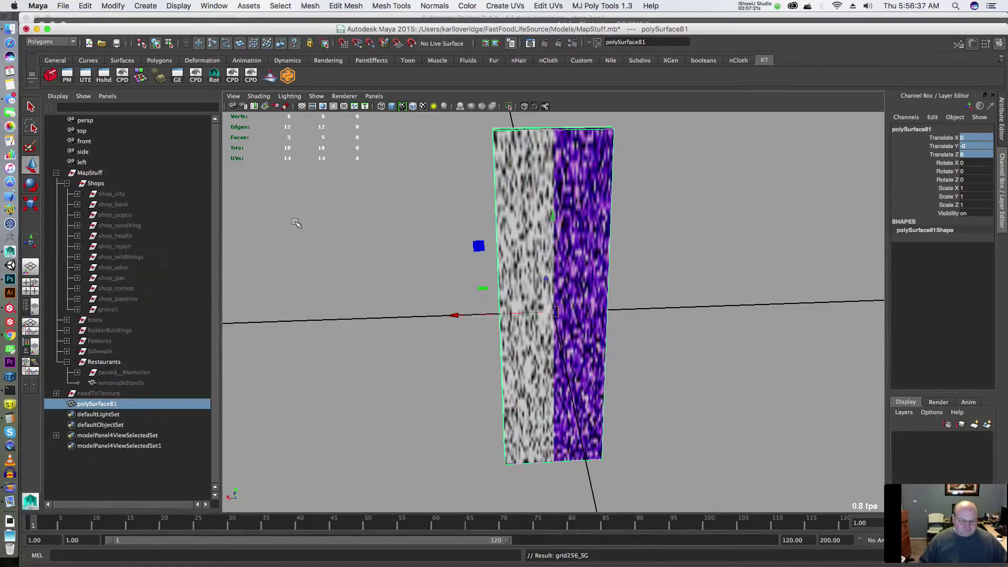
- Open the UV Texture Editor for the shutter and turn off its background texture image
left_click_drag(628, 299, 615, 284, "alt")
right_click_drag(633, 301, 621, 301, "alt")
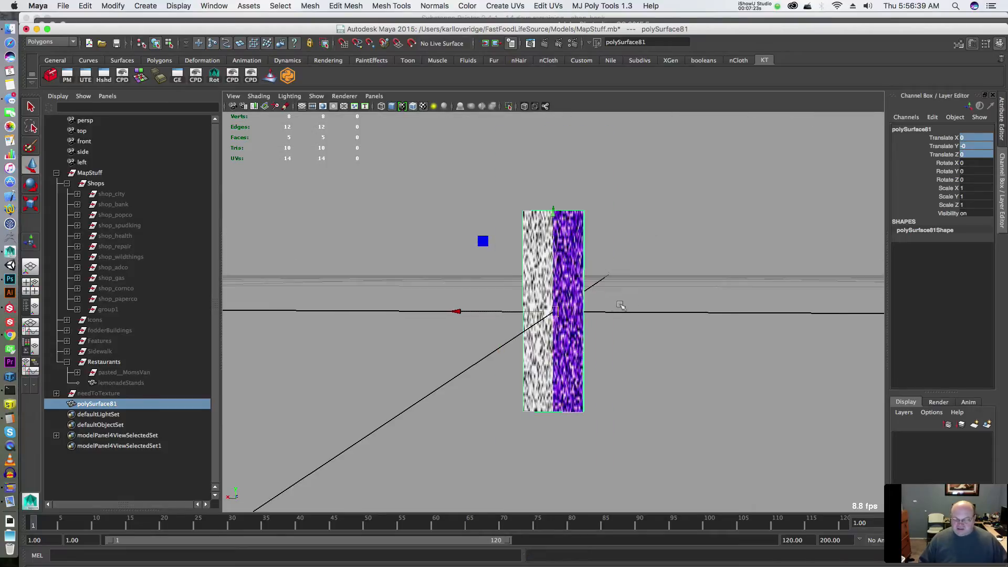
middle_click_drag(609, 304, 576, 287, "alt")
left_click_drag(575, 288, 592, 293, "alt")
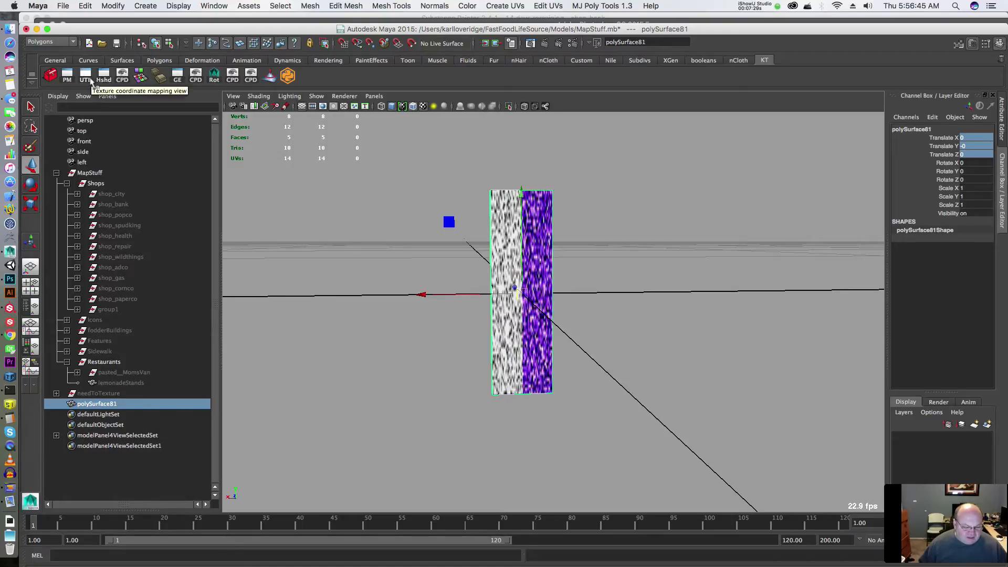
left_click(85, 78)
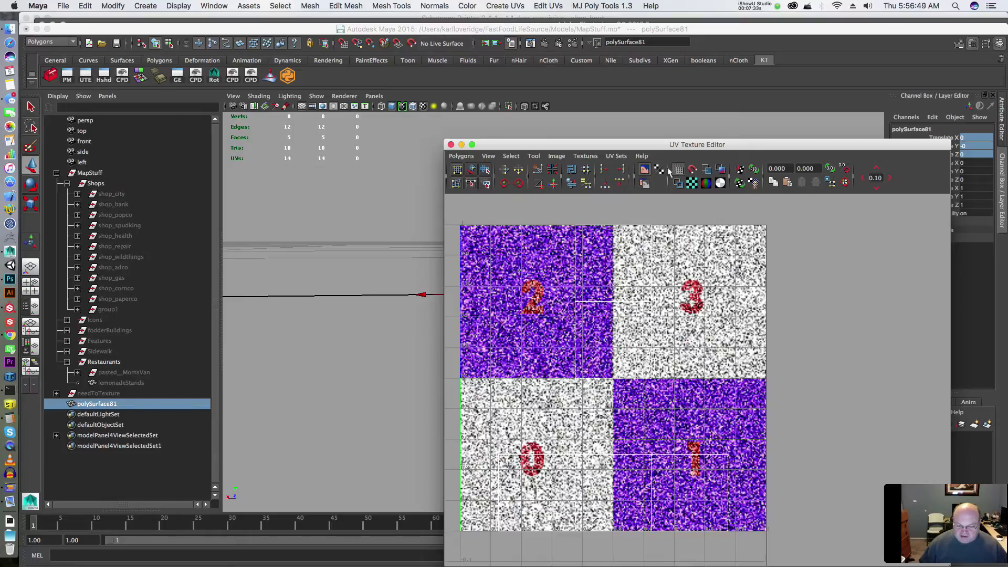
left_click(645, 169)
- Apply Automatic Mapping to the shutter and move the UV Texture Editor aside to uncover the model
left_click(545, 7)
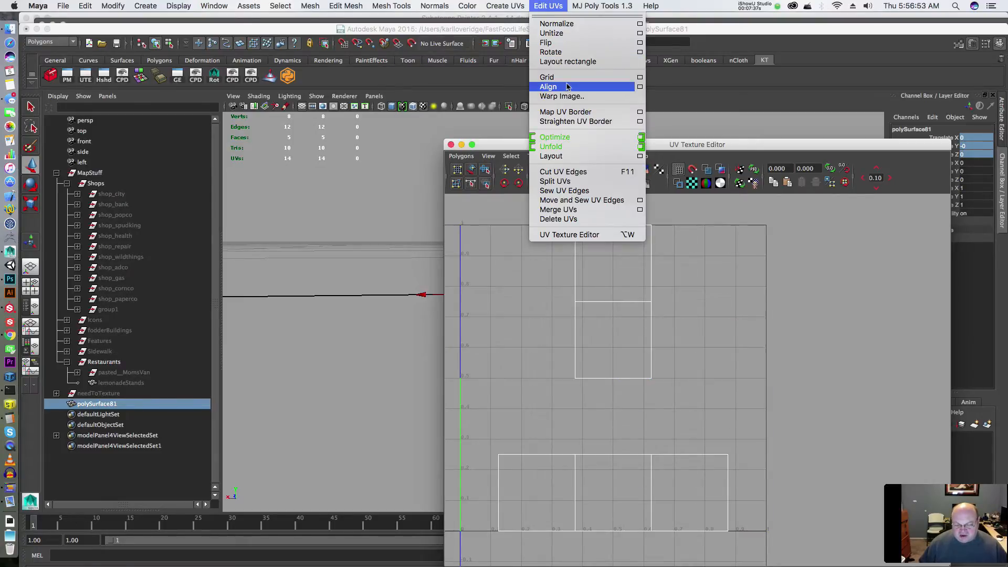
mouse_move(515, 10)
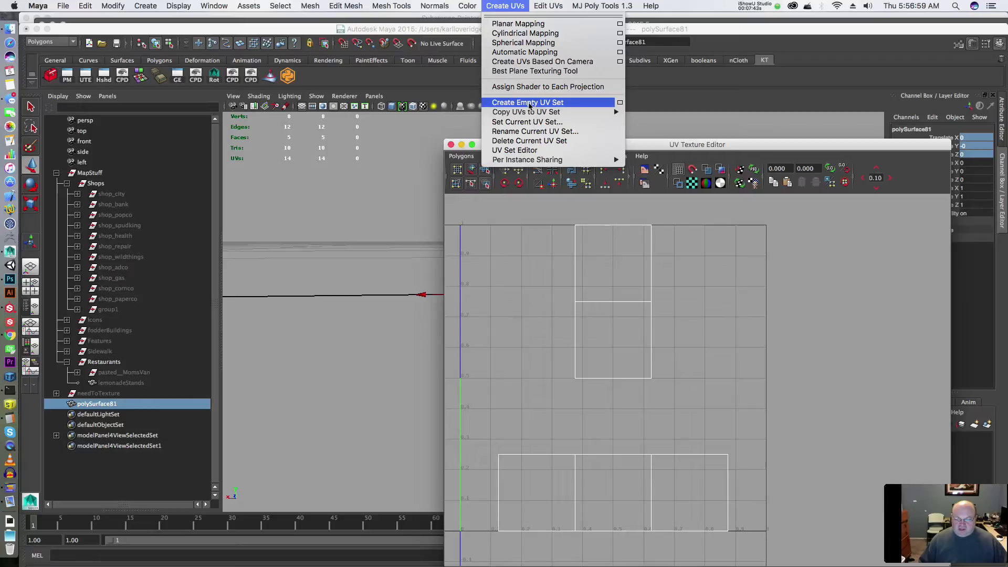
left_click(540, 52)
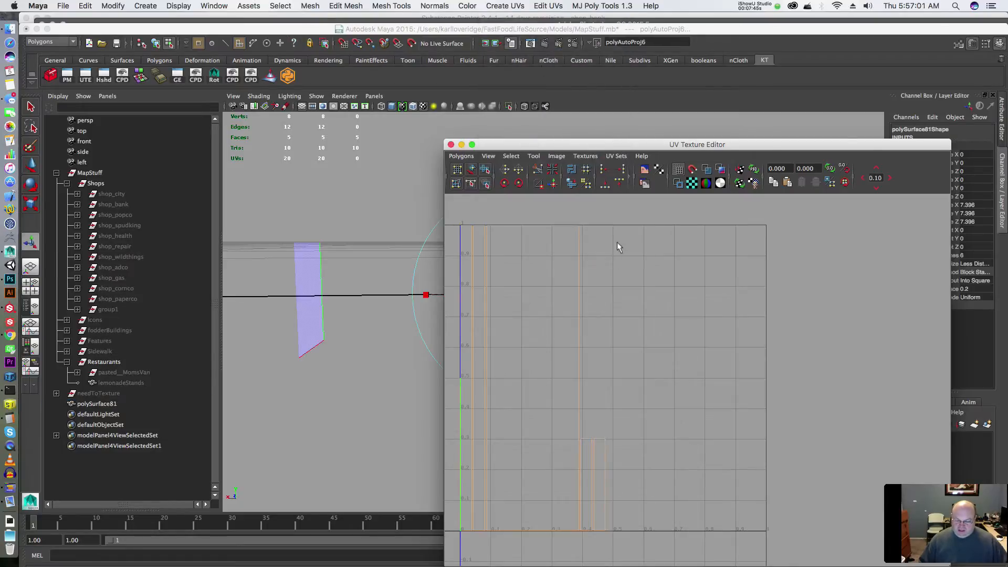
left_click_drag(580, 145, 716, 134)
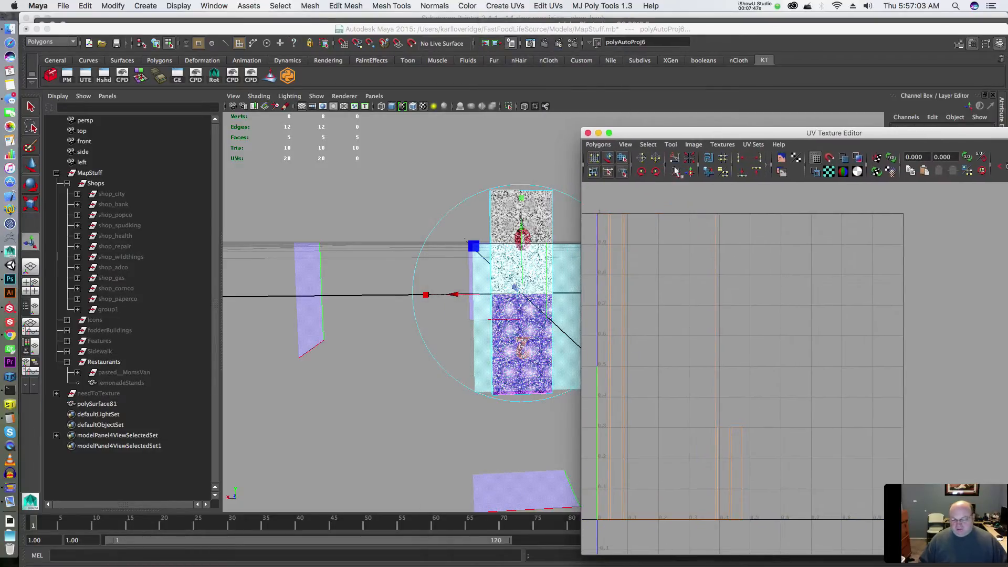
- Open the Automatic Mapping options and examine how the six projection planes around the shutter relate to its UV pieces
left_click(538, 6)
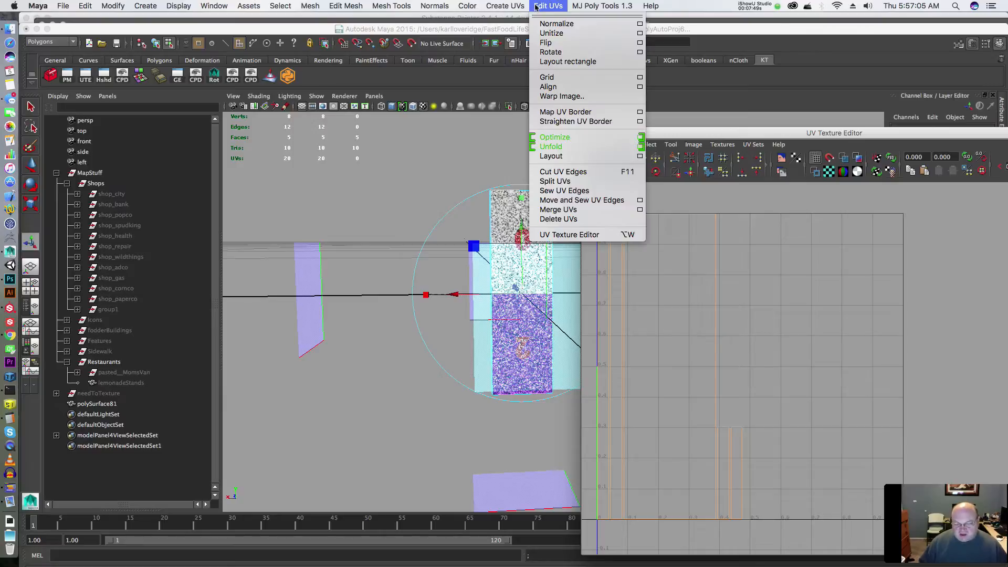
left_click(620, 52)
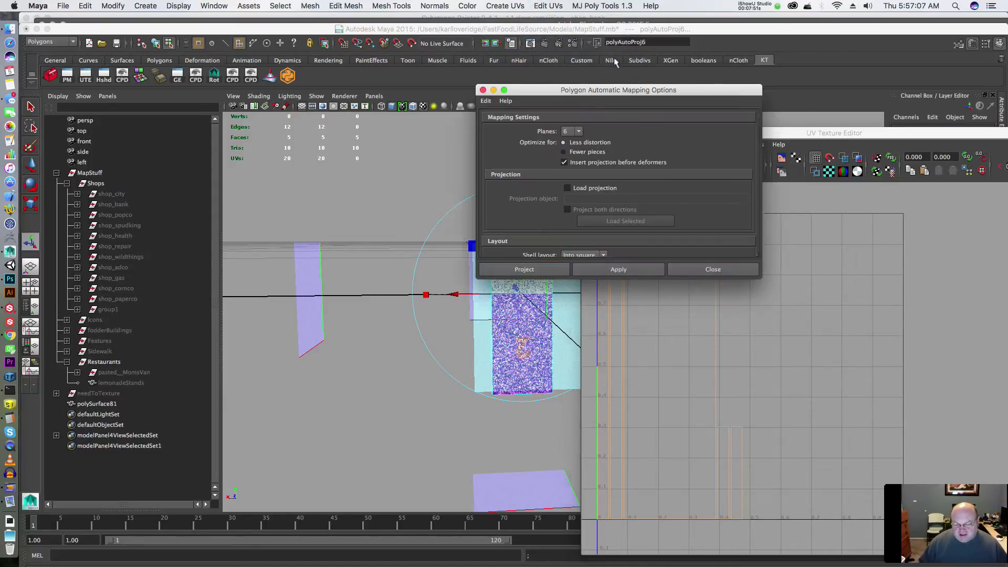
left_click_drag(461, 321, 403, 293, "alt")
middle_click_drag(408, 302, 366, 299, "alt")
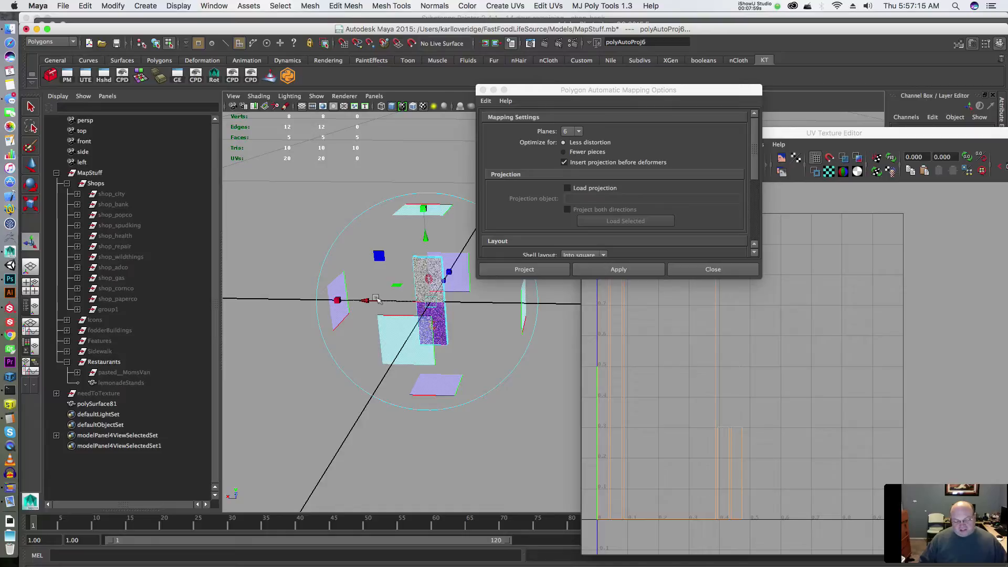
left_click_drag(384, 305, 376, 314, "alt")
scroll(383, 314, "up", 5)
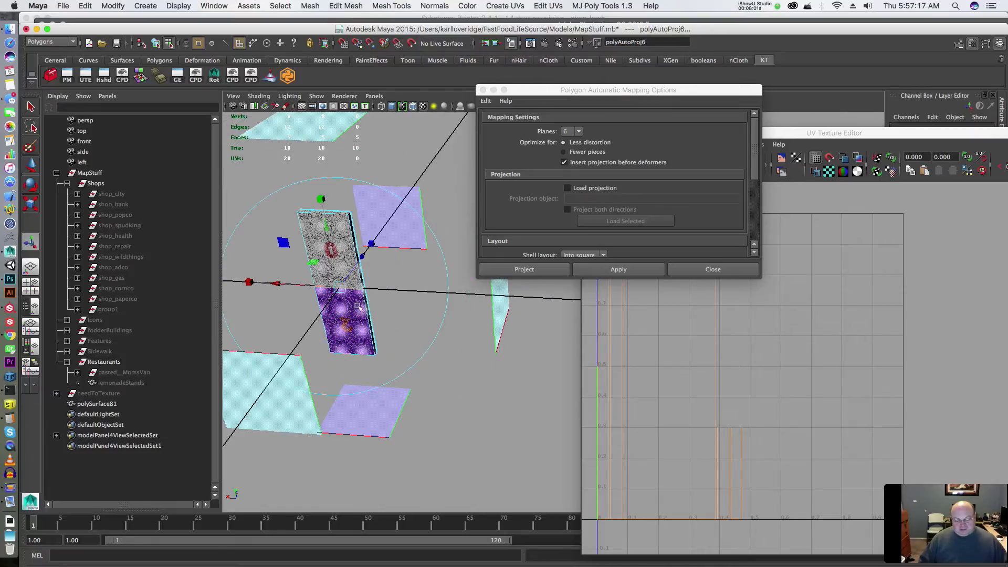
scroll(360, 308, "down", 1)
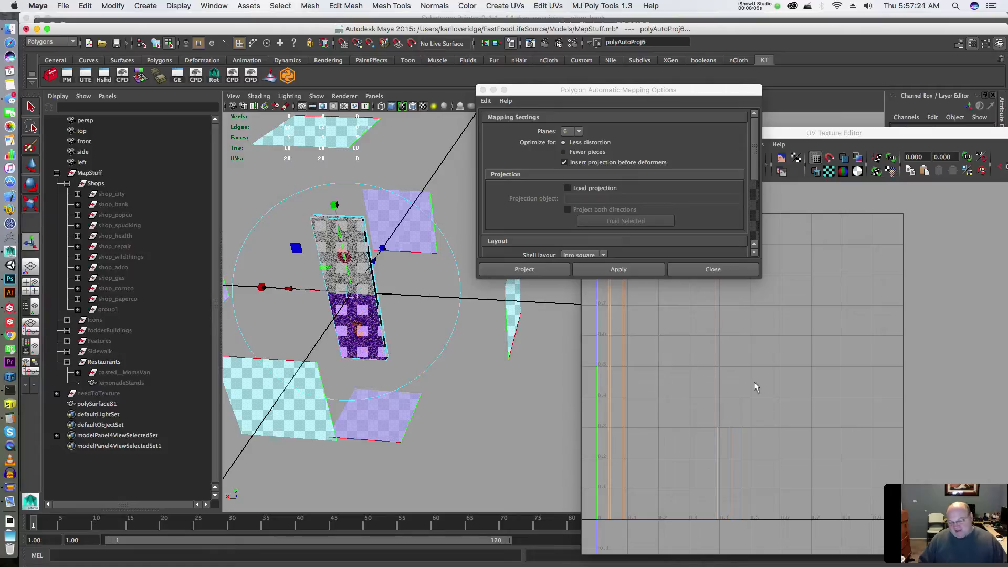
scroll(750, 380, "down", 1)
middle_click_drag(732, 385, 768, 407, "alt")
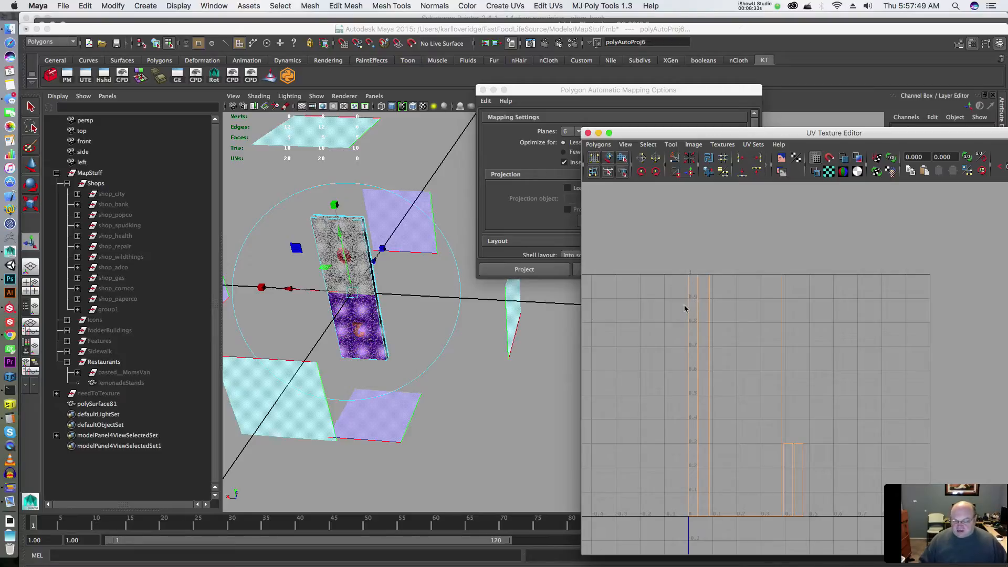
- Select the shutter's border edges in the UV layout and Move and Sew the side pieces onto the front face
left_click(661, 292)
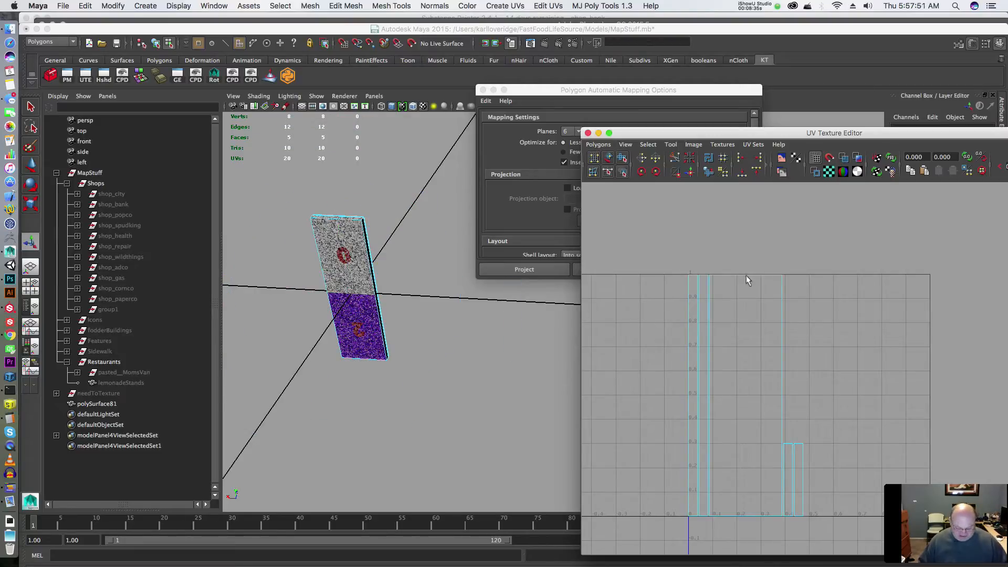
key("F10")
left_click_drag(750, 257, 794, 316)
key("shift+s")
key("shift+s")
left_click_drag(762, 495, 756, 547)
key("shift+s")
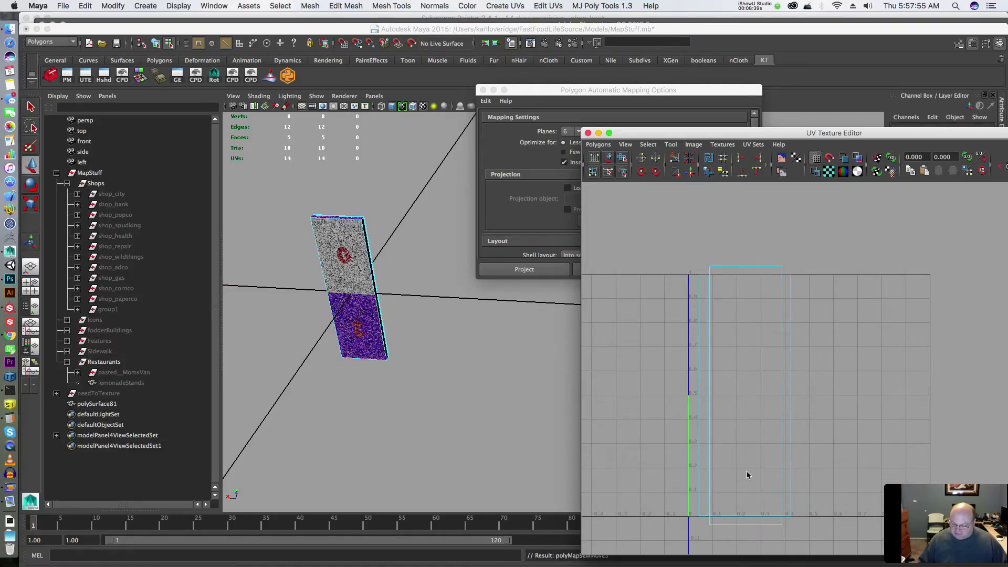
left_click(702, 348)
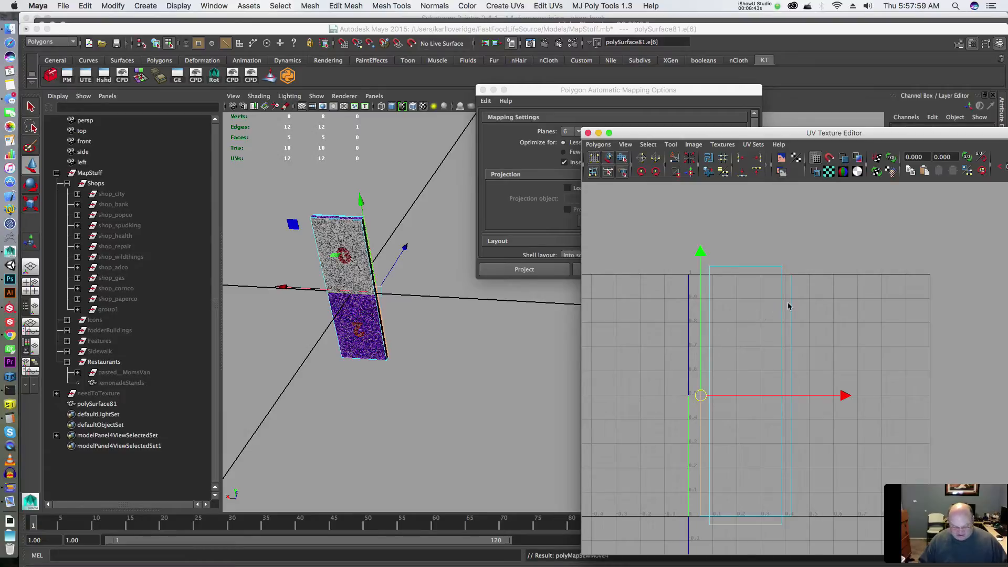
- Select all of the shutter's UVs and scale the shell down uniformly to fit the height of the 0–1 square
key("F12")
left_click_drag(815, 226, 762, 301)
key("shift+period")
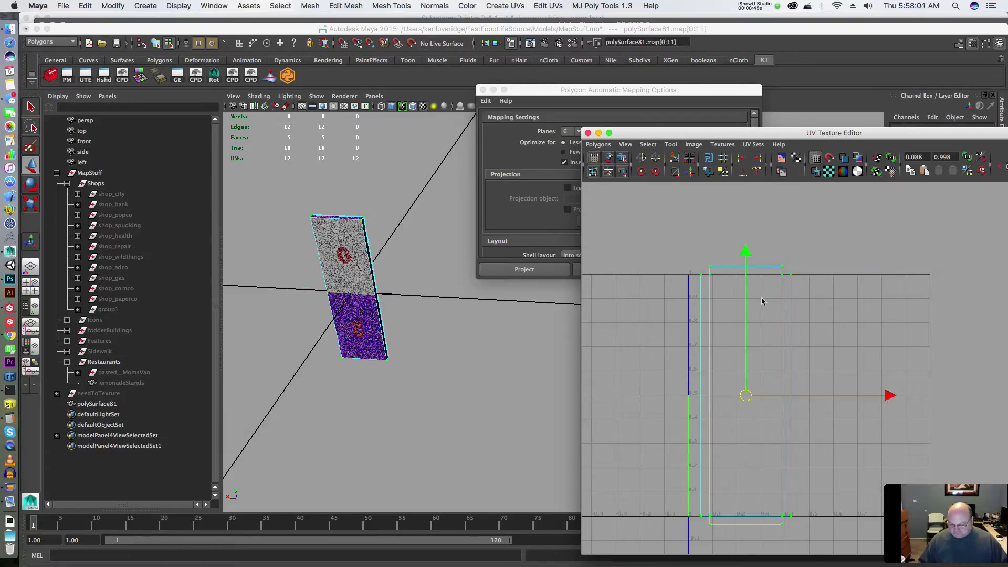
key("r")
left_click_drag(745, 398, 728, 403)
key("f")
middle_click_drag(775, 404, 738, 337, "alt")
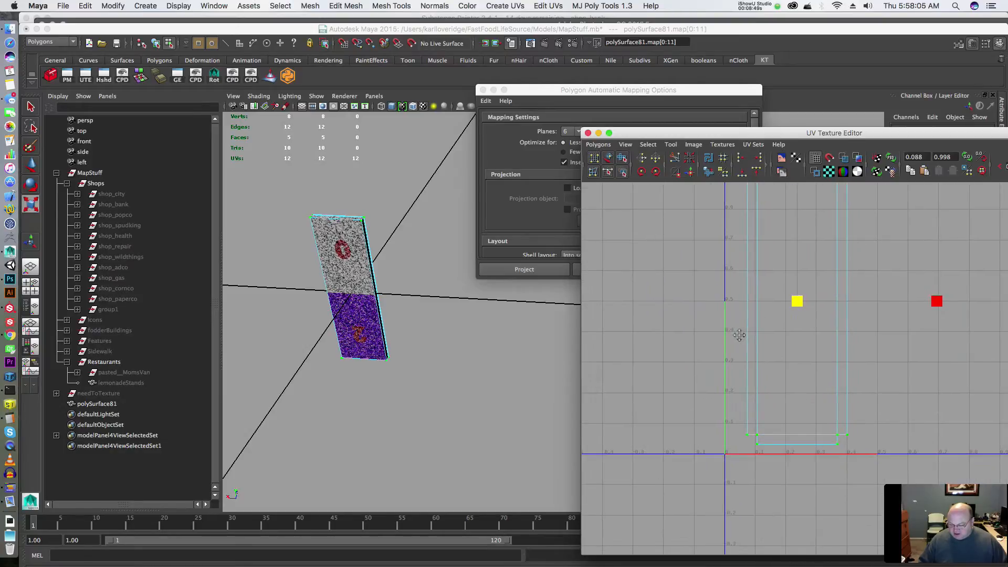
- Move the shutter's UV shell to the horizontal middle of the 0–1 square
key("w")
left_click_drag(797, 304, 854, 306)
scroll(853, 320, "down", 5)
middle_click_drag(853, 323, 774, 327, "alt")
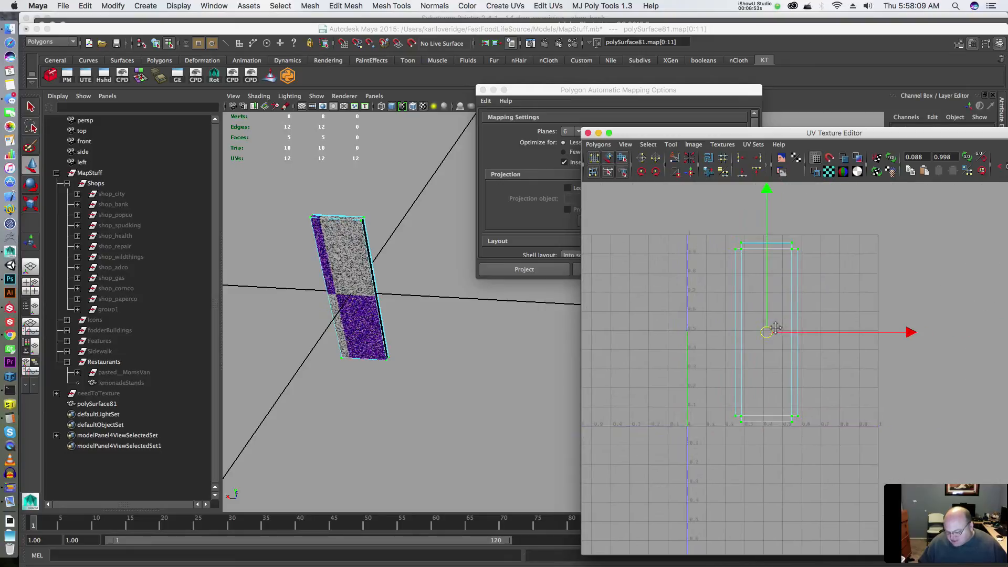
mouse_move(769, 335)
left_mouse_down()
mouse_move(789, 329)
mouse_move(781, 334)
left_mouse_up()
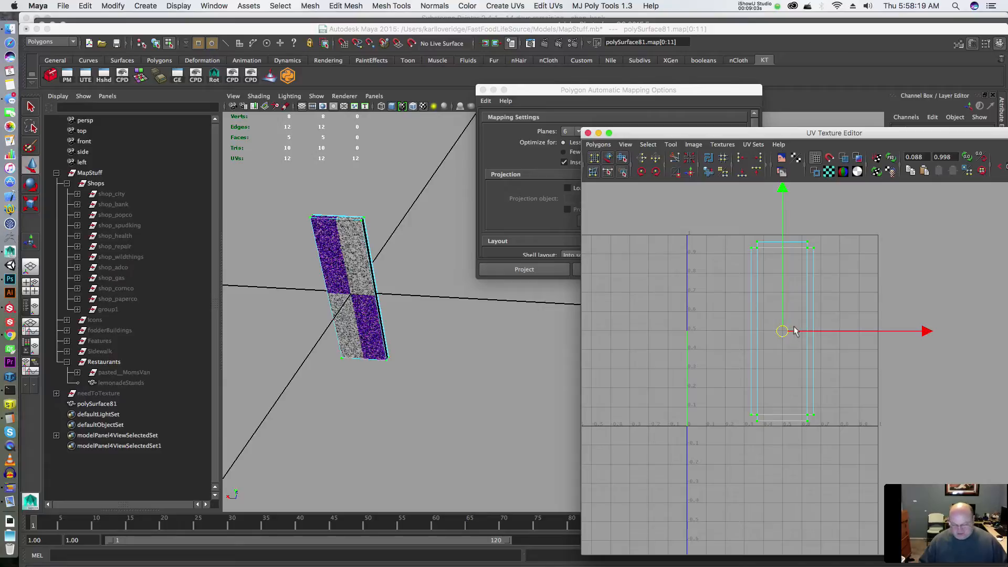
- Scale the UV shell horizontally so that it spans the full width of the 0–1 square
key("e")
key("r")
left_click_drag(920, 331, 945, 336)
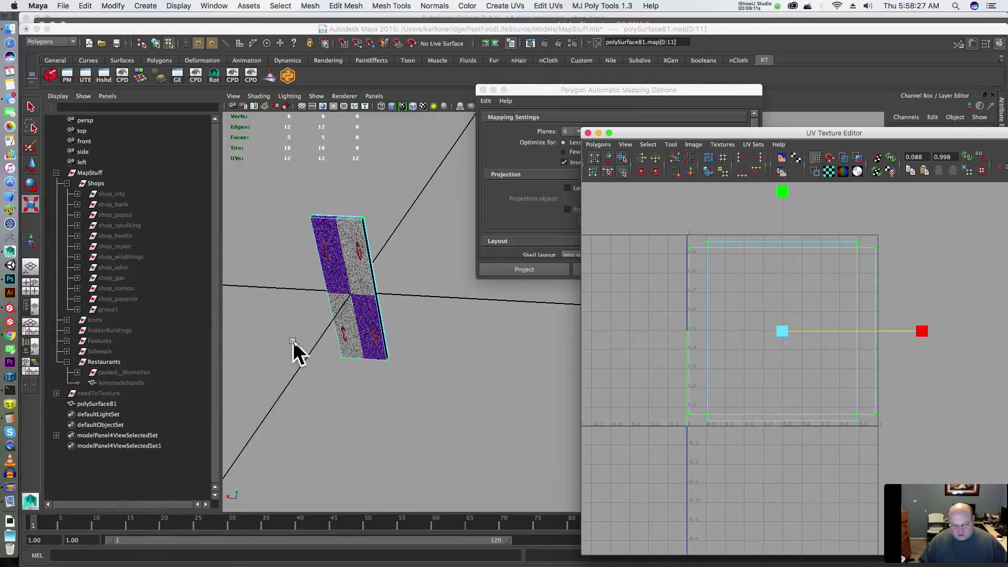
- Stretch the UV shell slightly in height and nudge it into place so that it fills the 0–1 square
scroll(294, 340, "up", 5)
middle_click_drag(294, 331, 457, 352, "alt")
left_click_drag(381, 339, 398, 314, "alt")
middle_click_drag(397, 314, 417, 322, "alt")
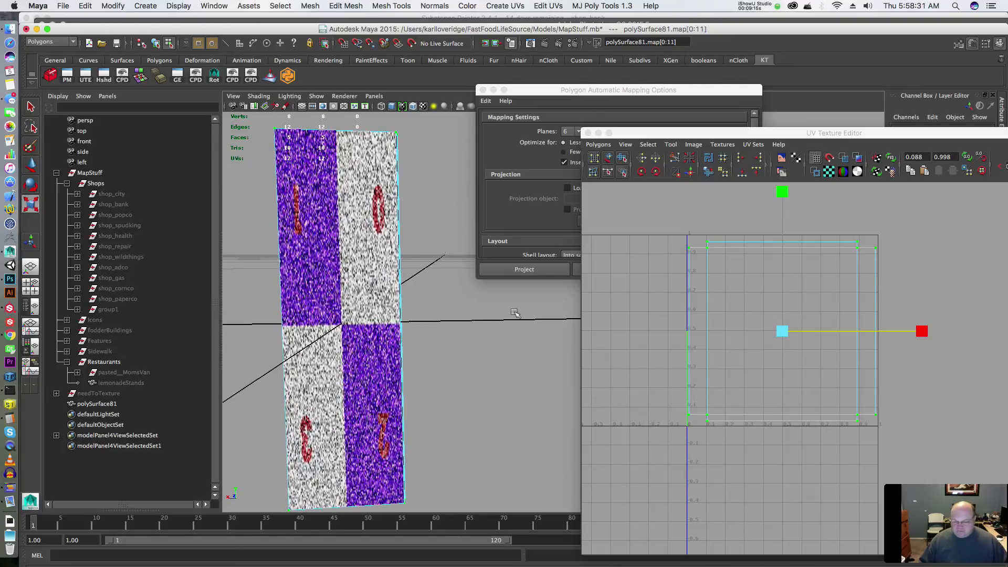
left_click_drag(782, 194, 783, 187)
key("w")
left_click_drag(782, 292, 783, 288)
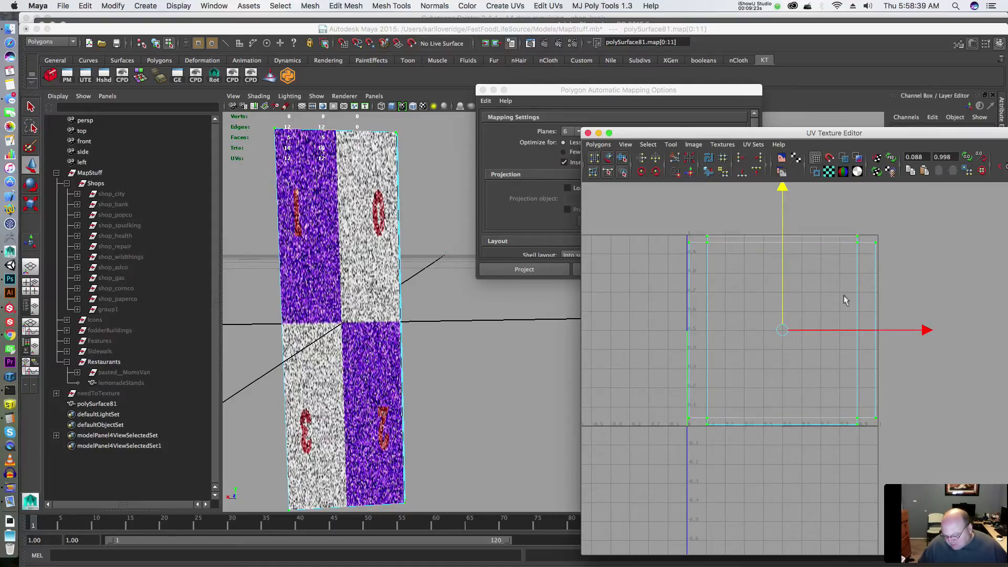
left_click_drag(925, 326, 925, 326)
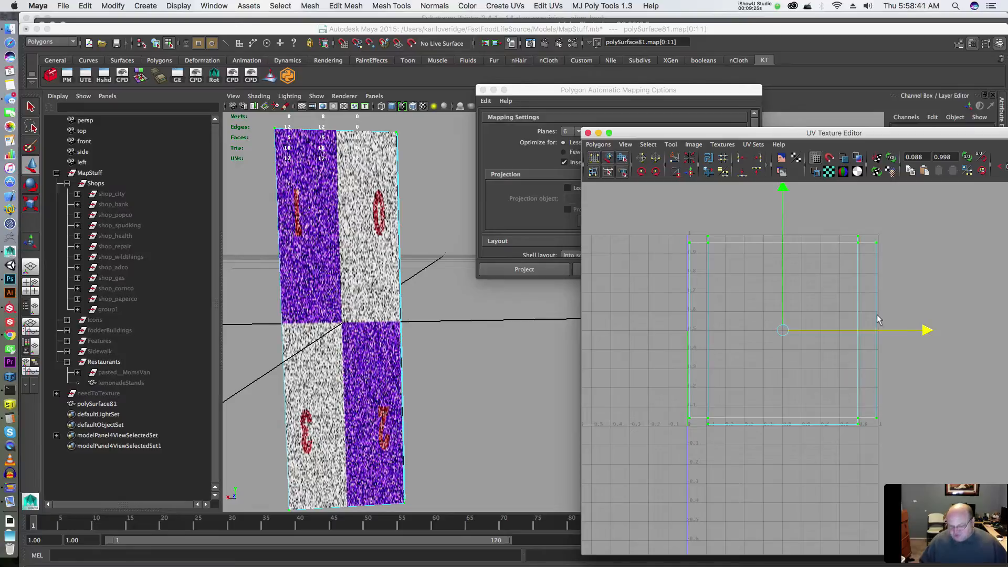
- Return to object mode, delete the shutter's history, and close the Automatic Mapping options and the UV Texture Editor
right_click_drag(424, 295, 430, 282)
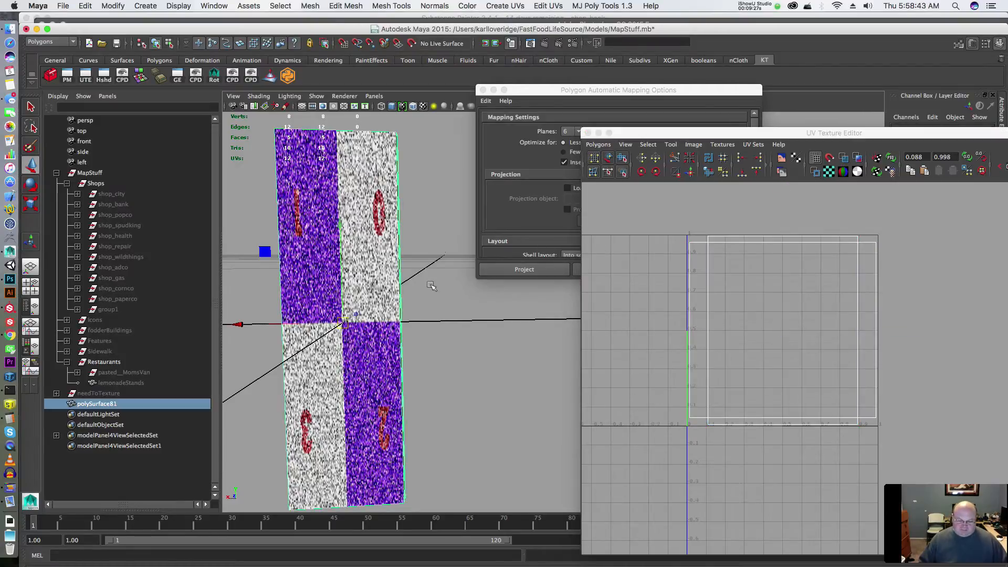
key("alt+shift+d")
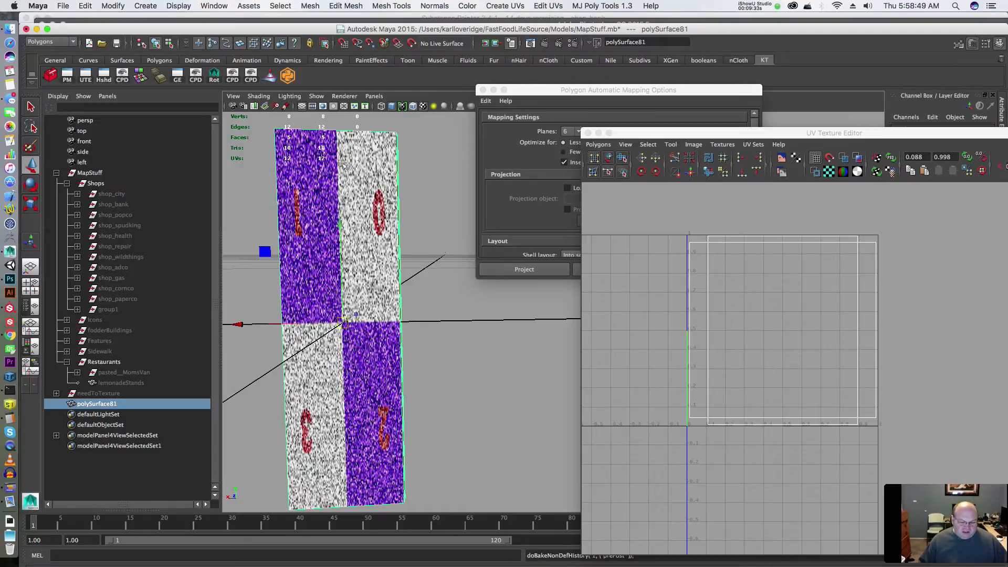
left_click(612, 95)
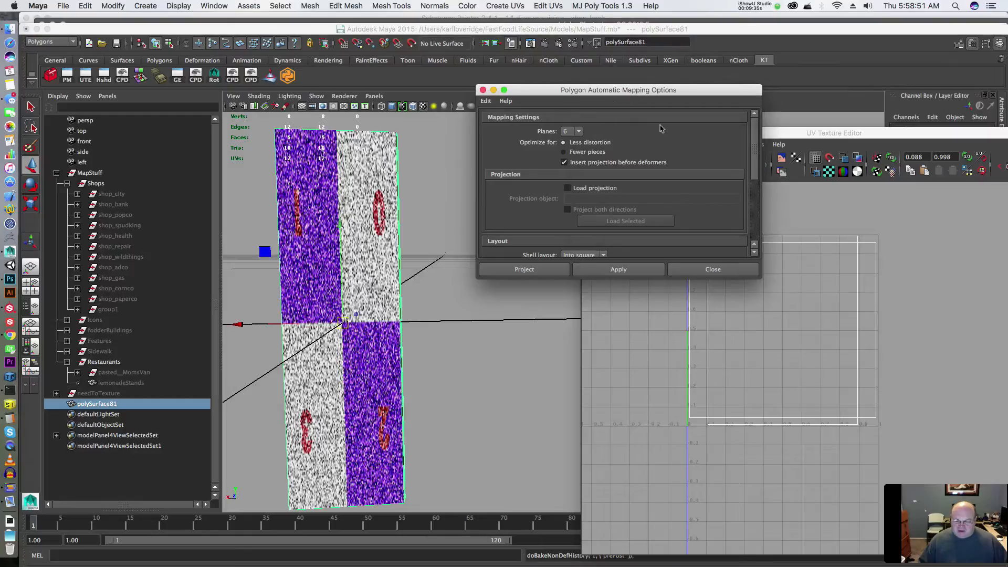
left_click(708, 270)
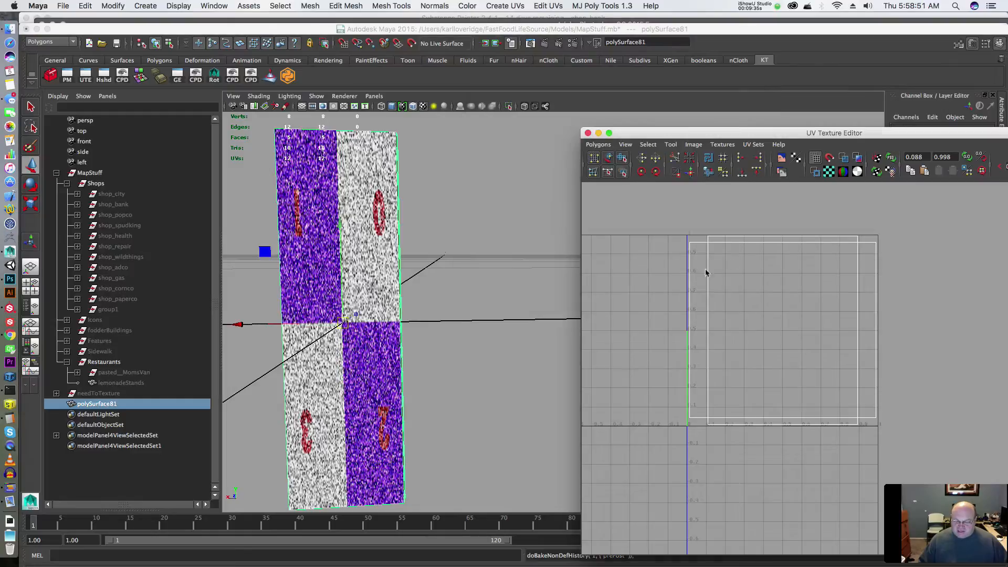
left_click(589, 133)
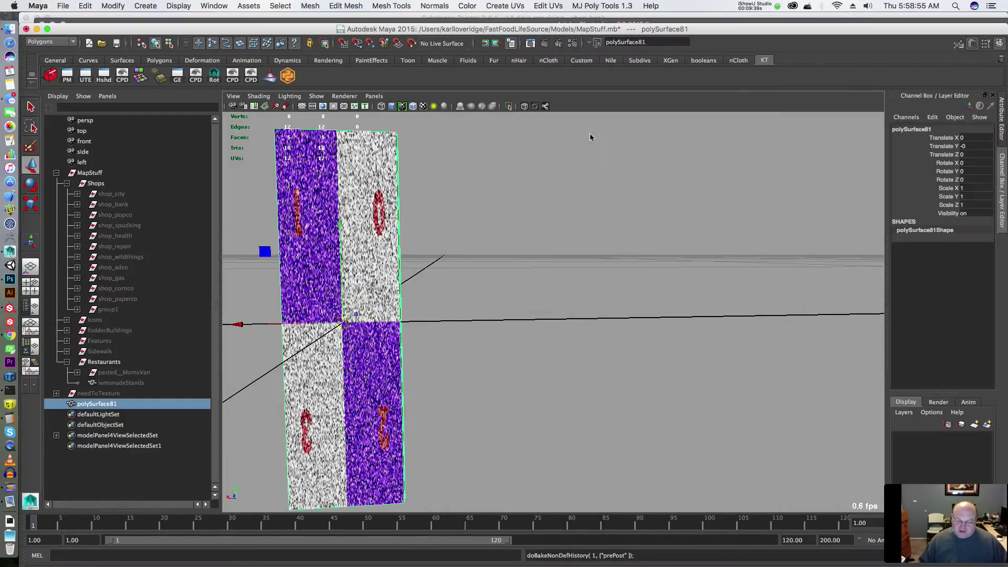
- Rename the shutter object polySurface81 to "shudder" in the Outliner
middle_click_drag(455, 189, 624, 194, "alt")
scroll(623, 195, "down", 5)
left_click_drag(605, 217, 569, 222, "alt")
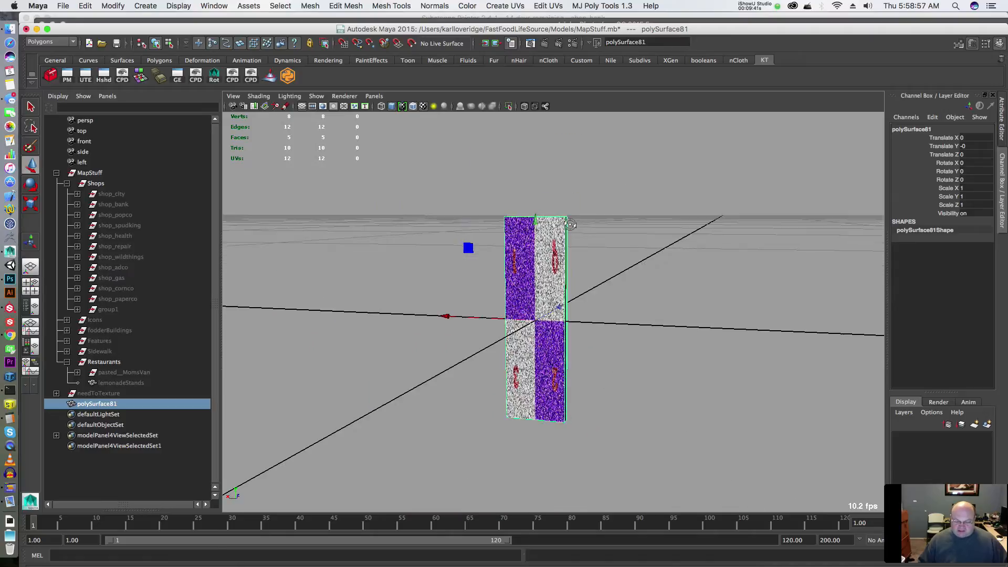
scroll(583, 231, "up", 4)
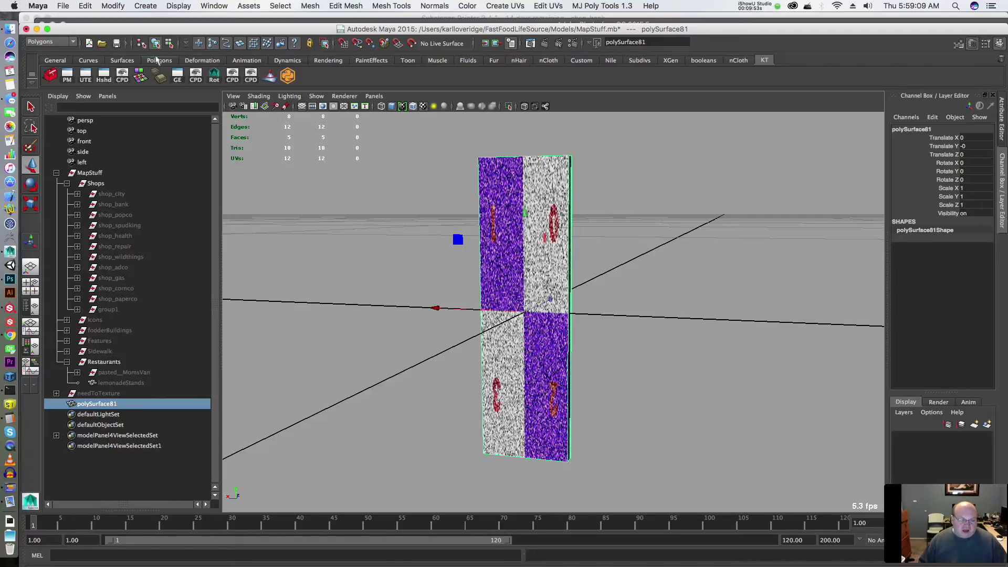
double_click(113, 404)
type("s")
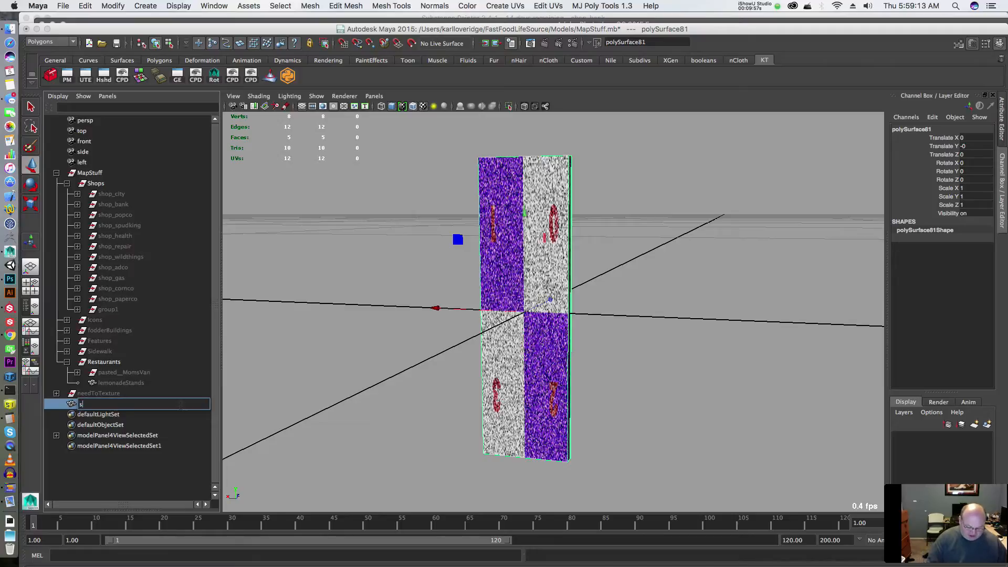
type("hudder")
key("Return")
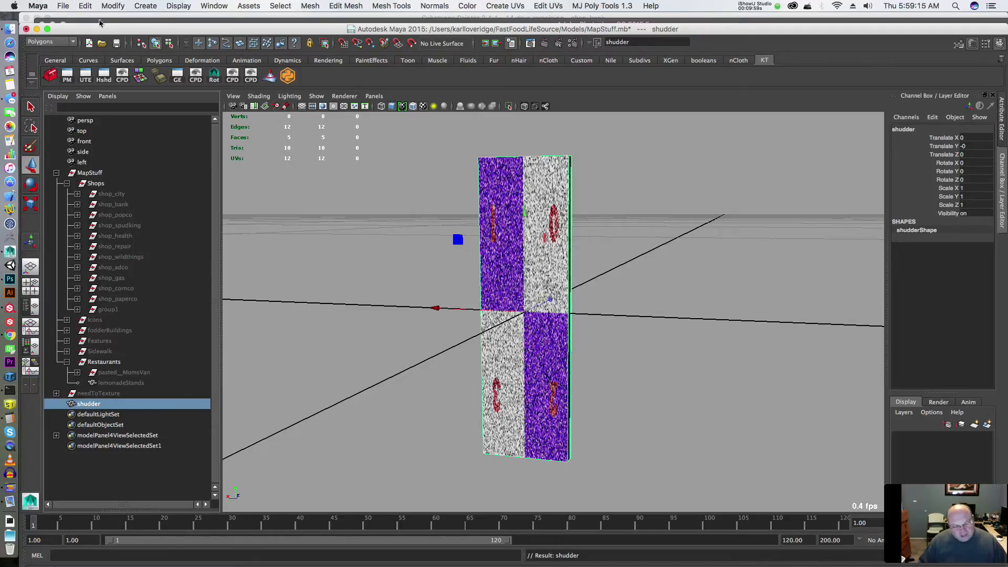
- Start exporting the selected shutter as FBX and browse to the HMESubstancePainter/Common folder on the FastFoodLifeArt volume
left_click(61, 8)
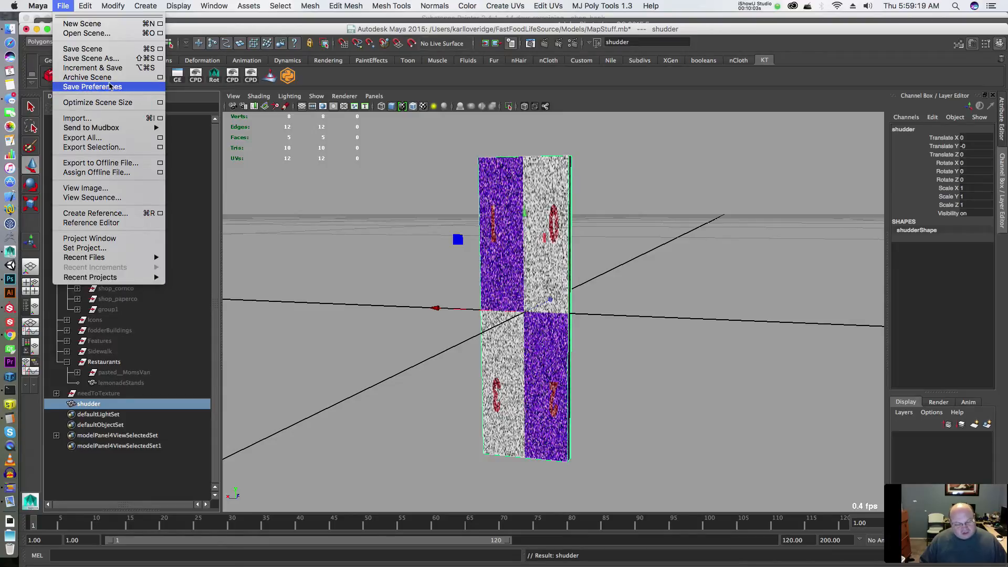
left_click(111, 148)
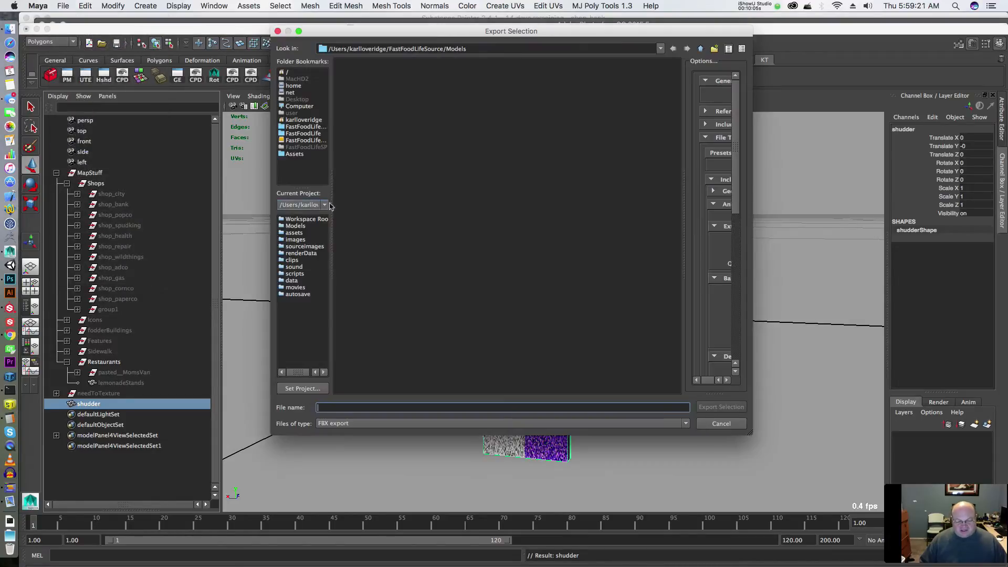
left_click(311, 141)
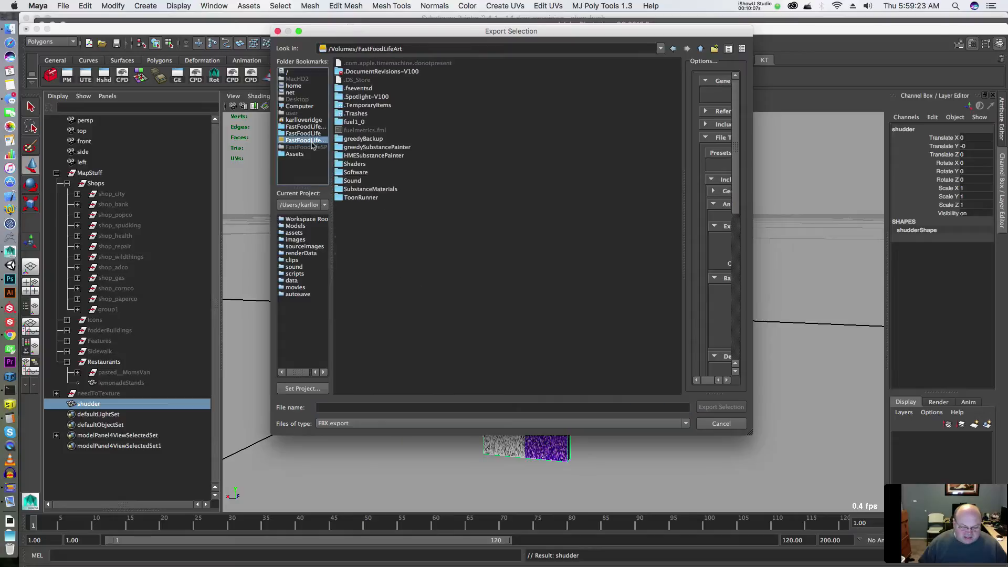
double_click(363, 155)
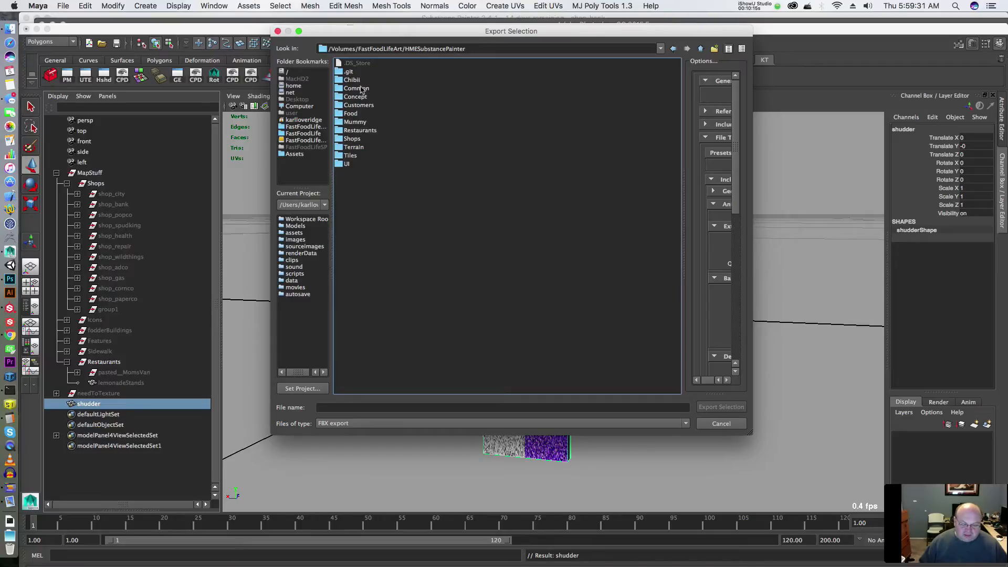
double_click(361, 89)
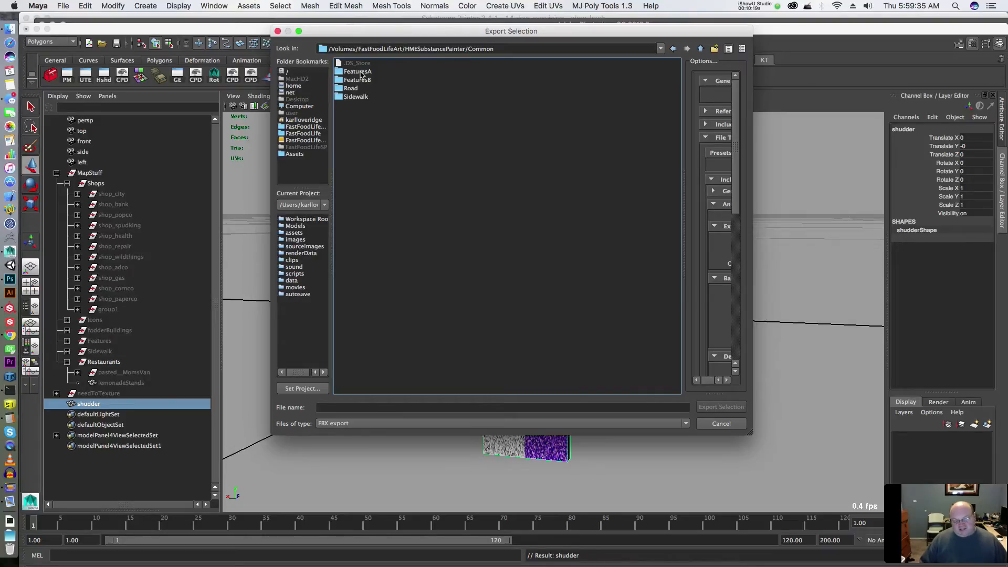
- Switch to Photoshop, spread out FeaturesA.tga and FeaturesB.tga to compare their free space, and return to Maya's export dialog
key("super+Tab")
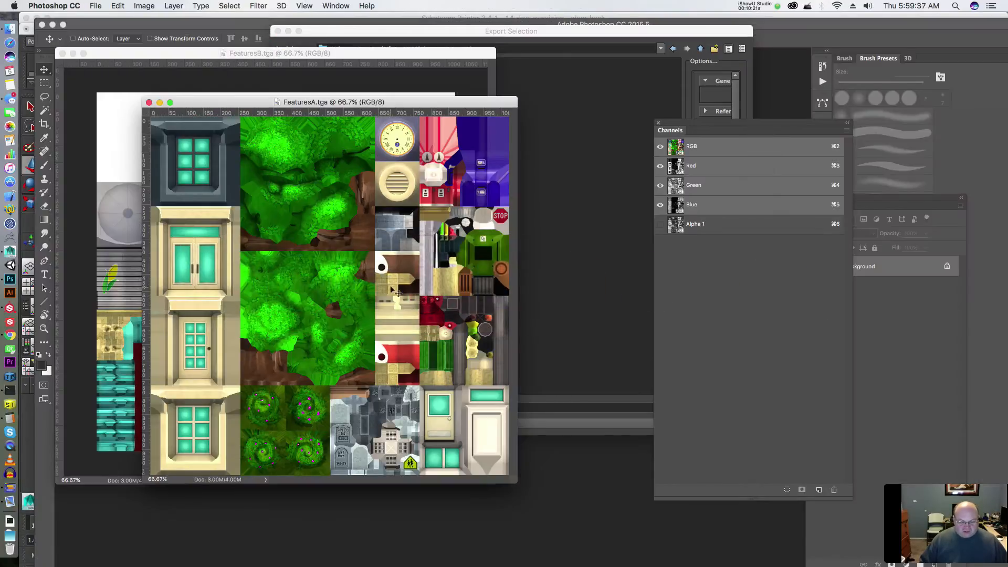
left_click_drag(296, 105, 340, 143)
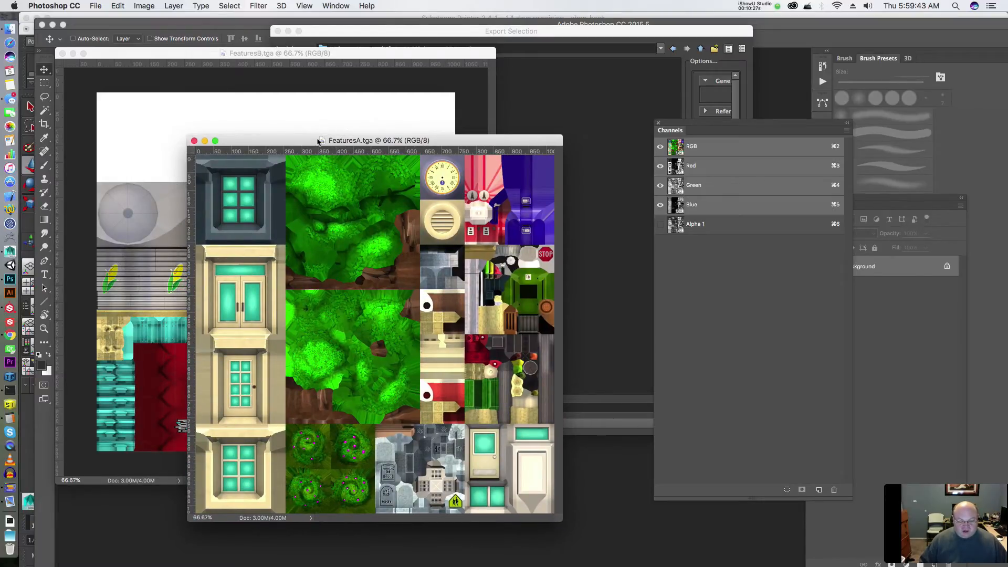
left_click_drag(318, 140, 630, 79)
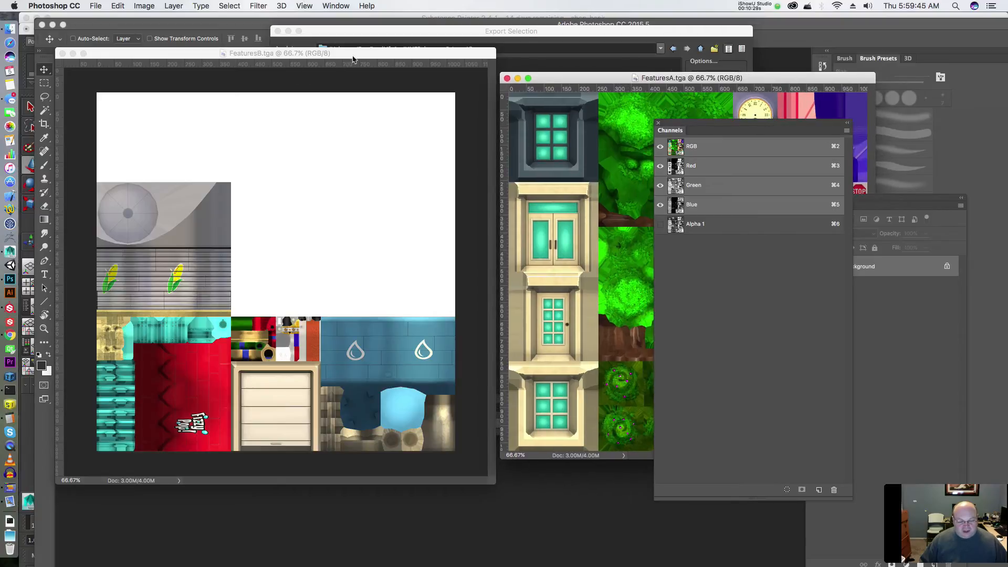
left_click_drag(353, 59, 399, 101)
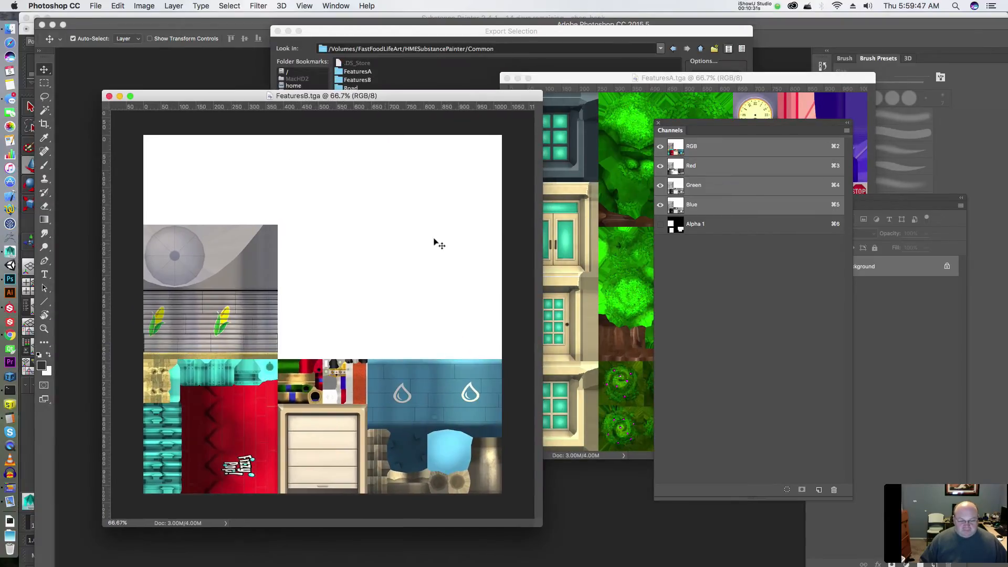
key("super+Tab")
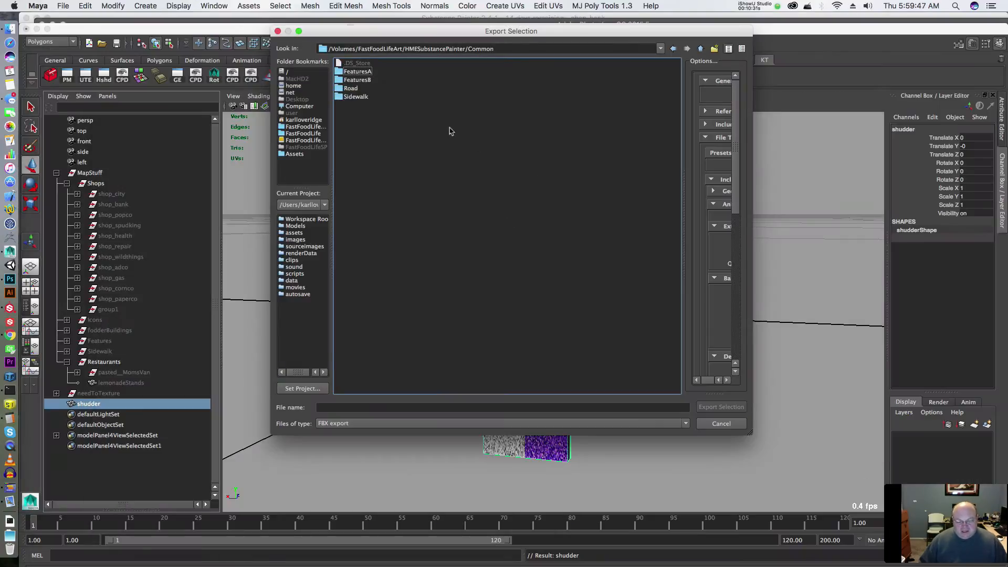
- Browse the export location to the FeaturesB folder inside HMESubstancePainter/Common, checking its LemonadeStand subfolder on the way
left_click(307, 140)
double_click(366, 156)
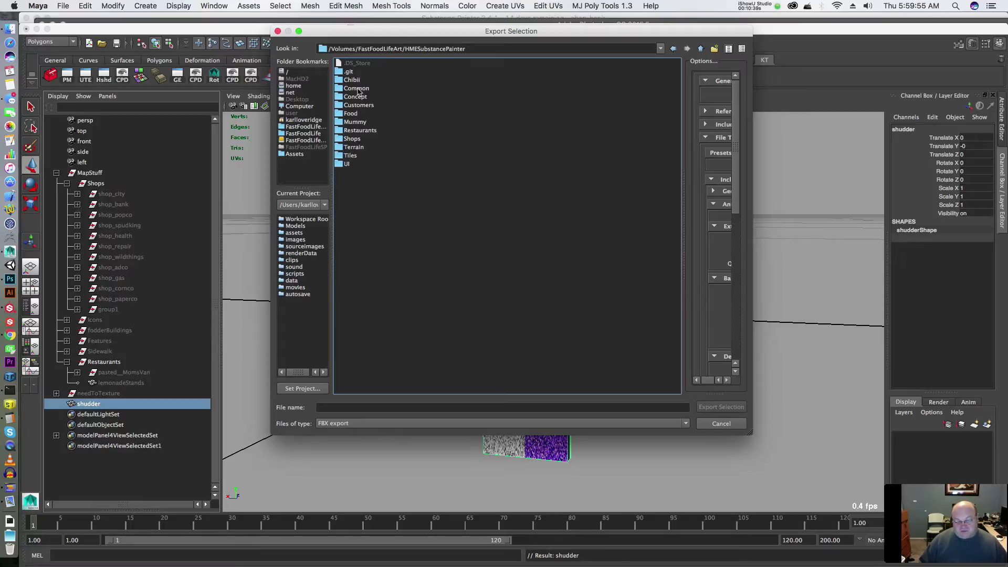
double_click(358, 89)
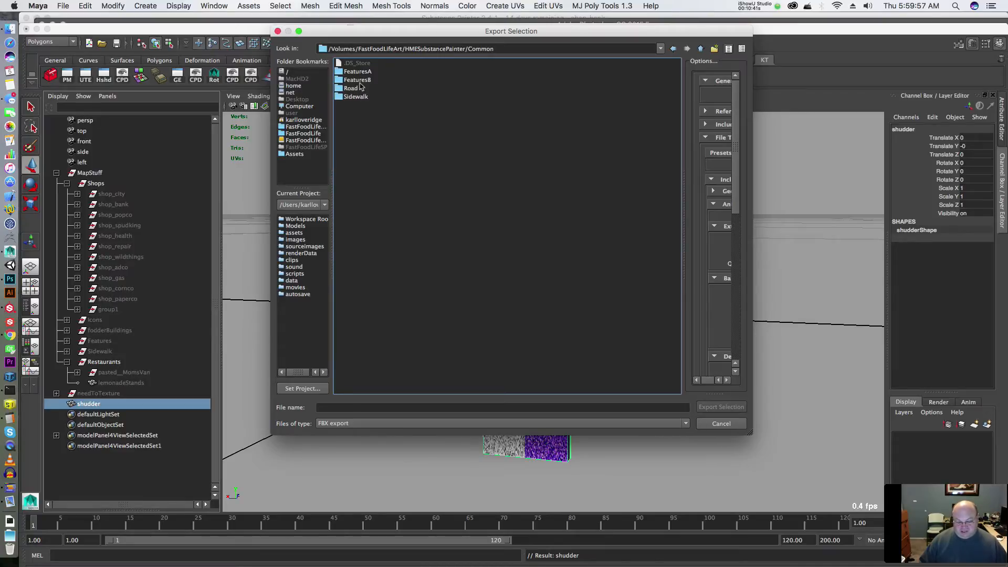
left_click(359, 82)
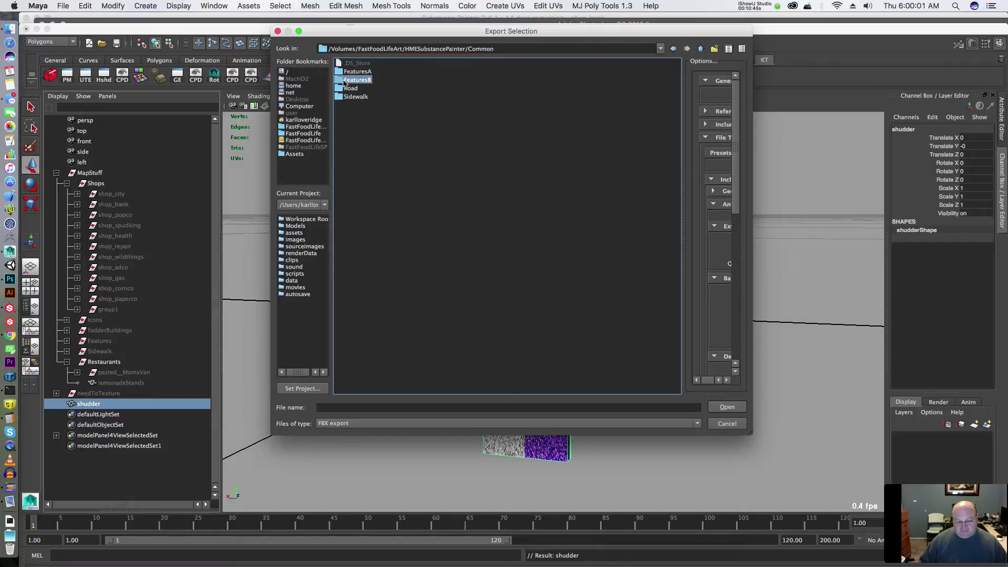
double_click(344, 80)
double_click(341, 89)
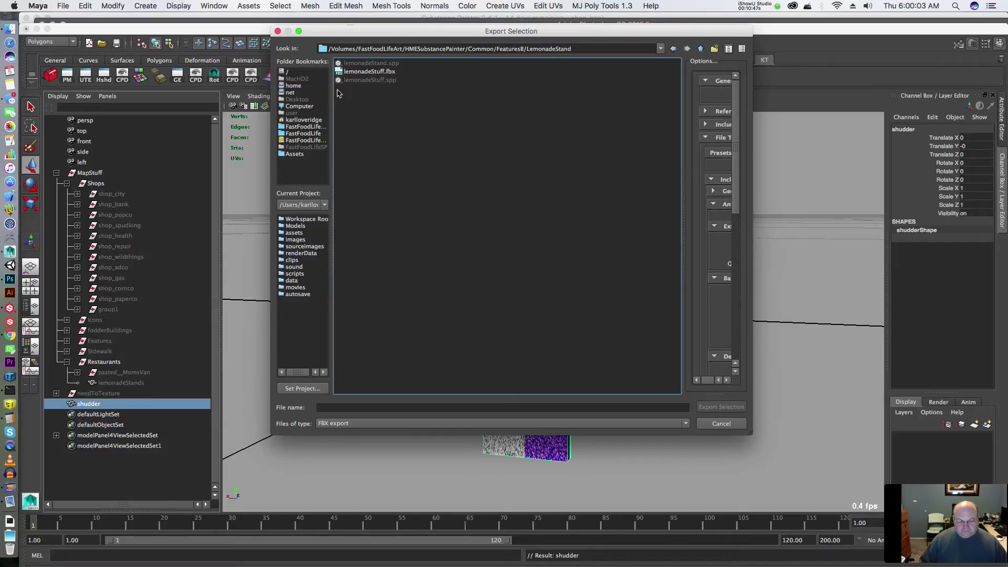
left_click(700, 49)
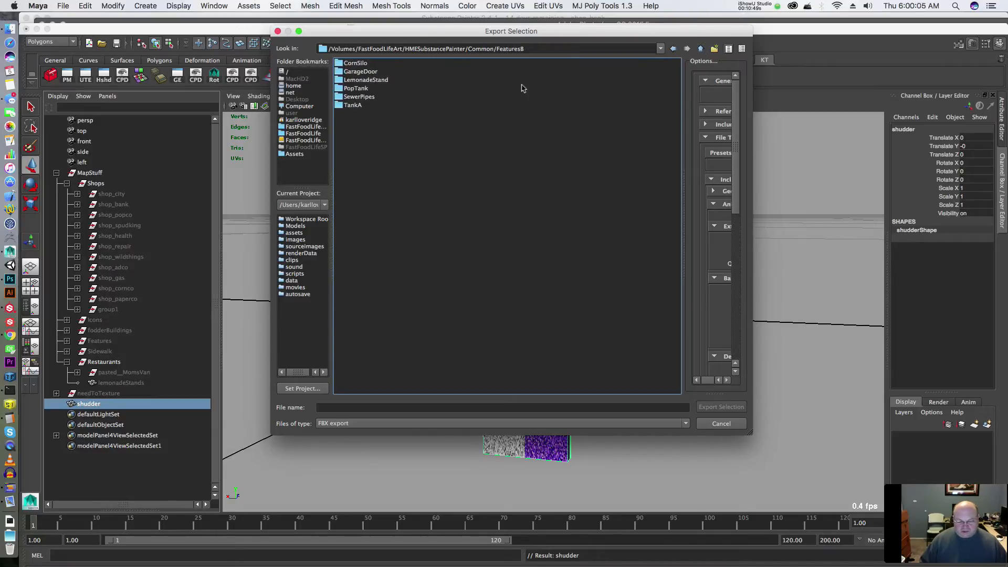
- Create a new folder named Shudder inside FeaturesB
left_click(713, 52)
type("shuyd")
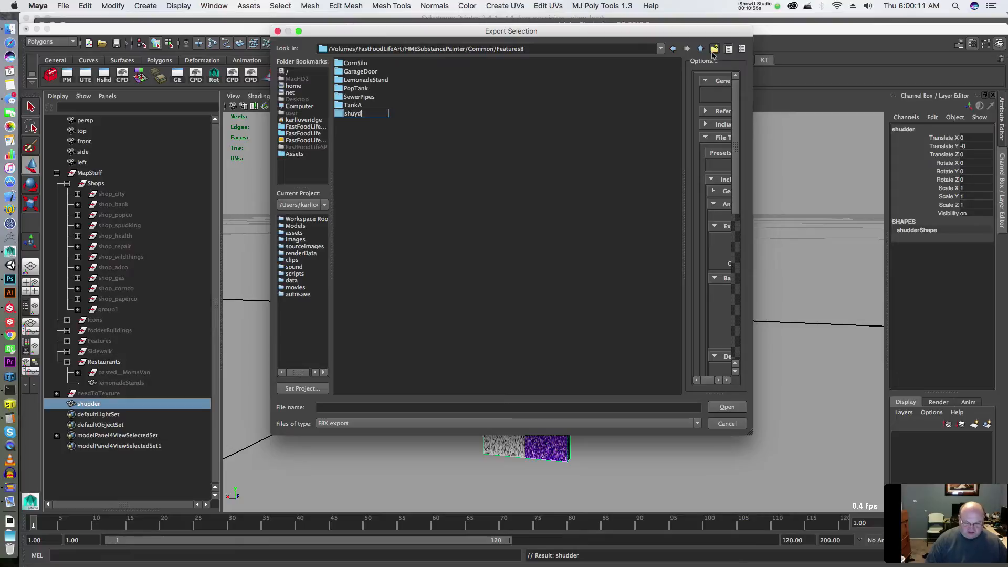
key("BackSpace")
type("Shudder")
key("Return")
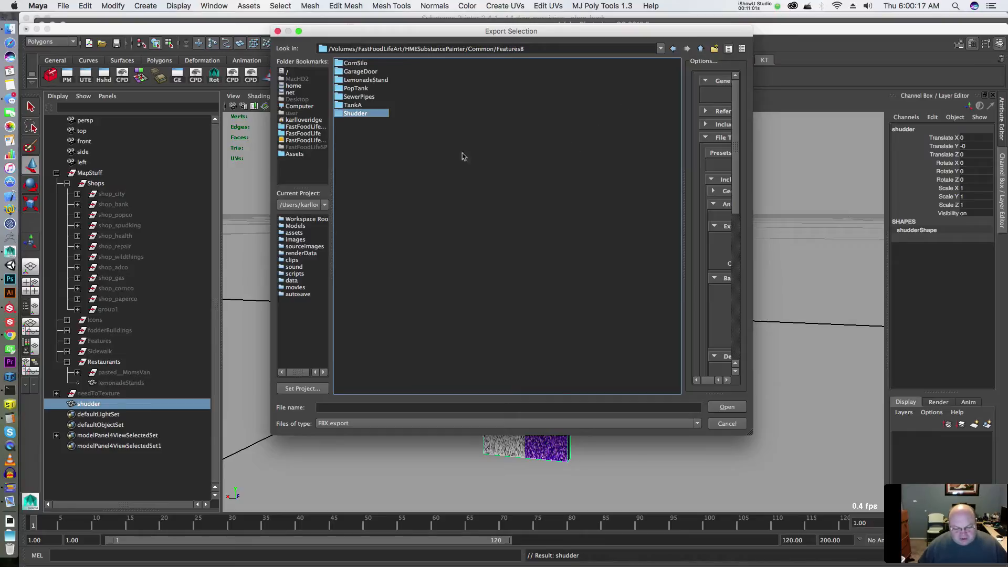
- Export the selected shutter into the Shudder folder as an FBX file named shudder
double_click(367, 114)
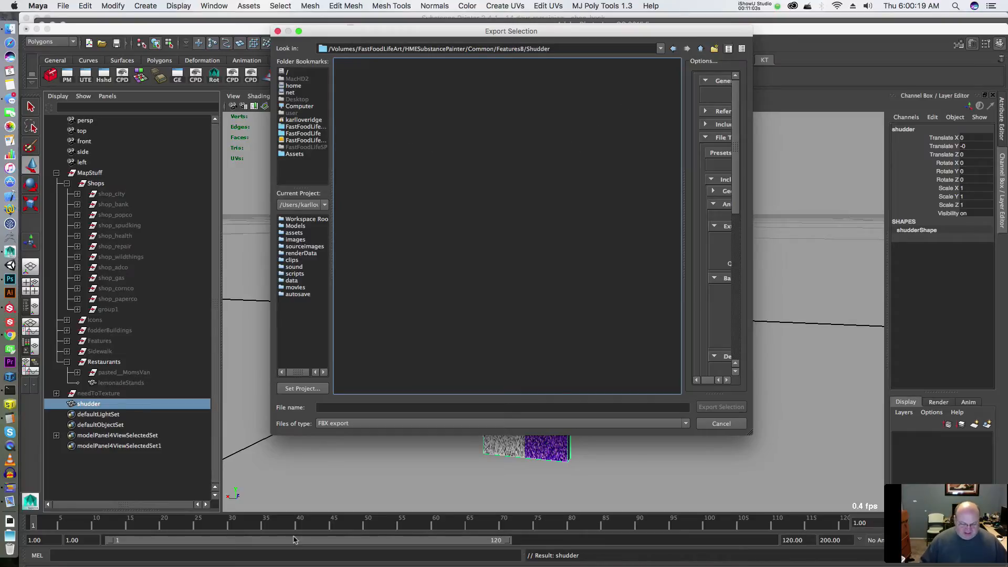
left_click(339, 411)
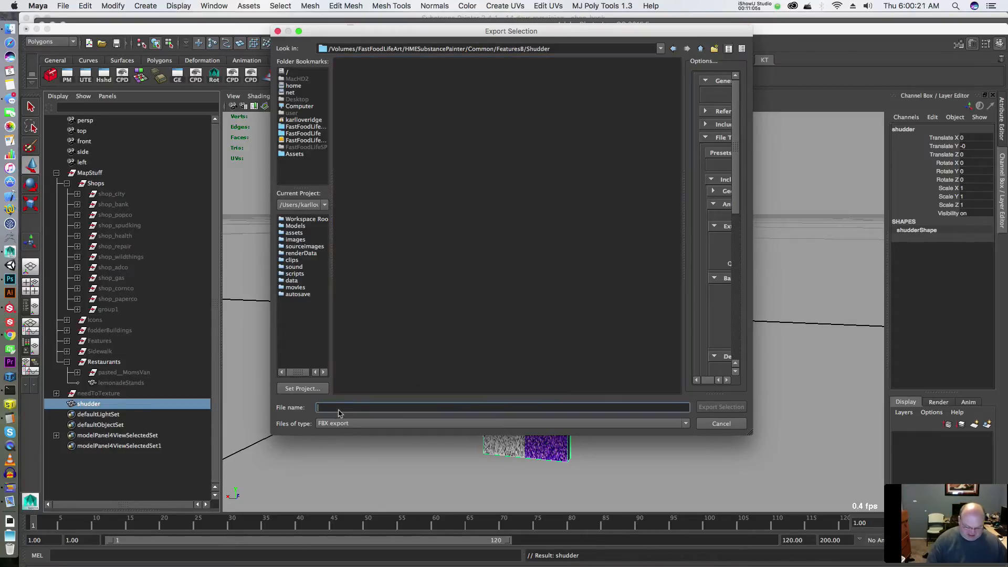
type("shudder")
key("Return")
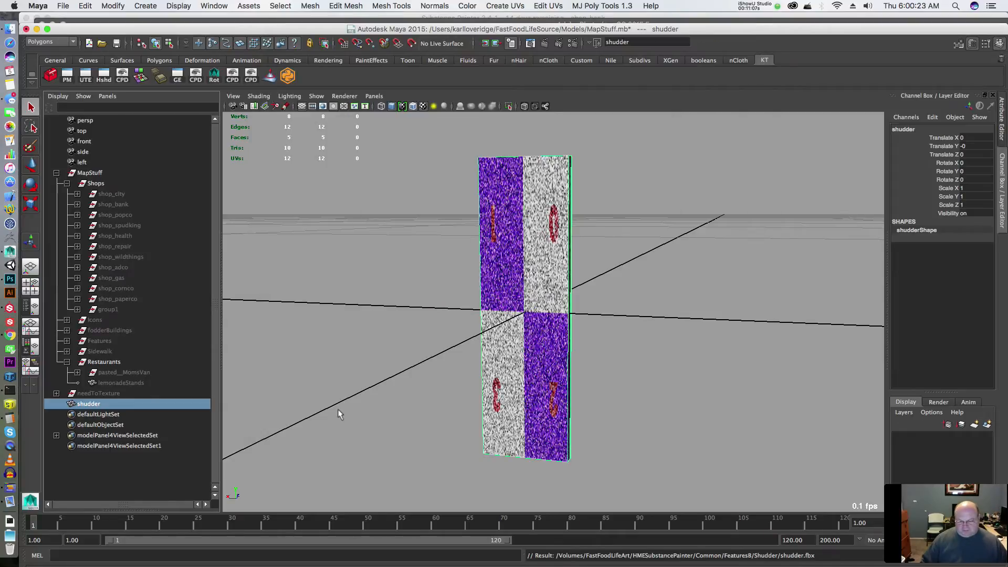
- Switch to Substance Painter and examine the shop_bank model with its shop_bankMat and FeaturesA texture sets hidden and shown in turn
key("super+Tab")
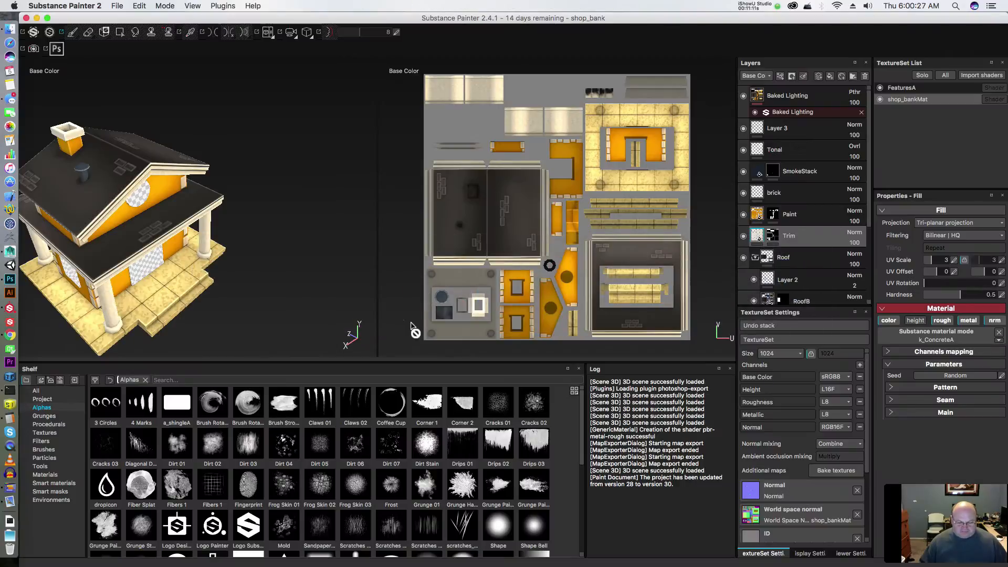
left_click_drag(181, 226, 221, 200, "alt")
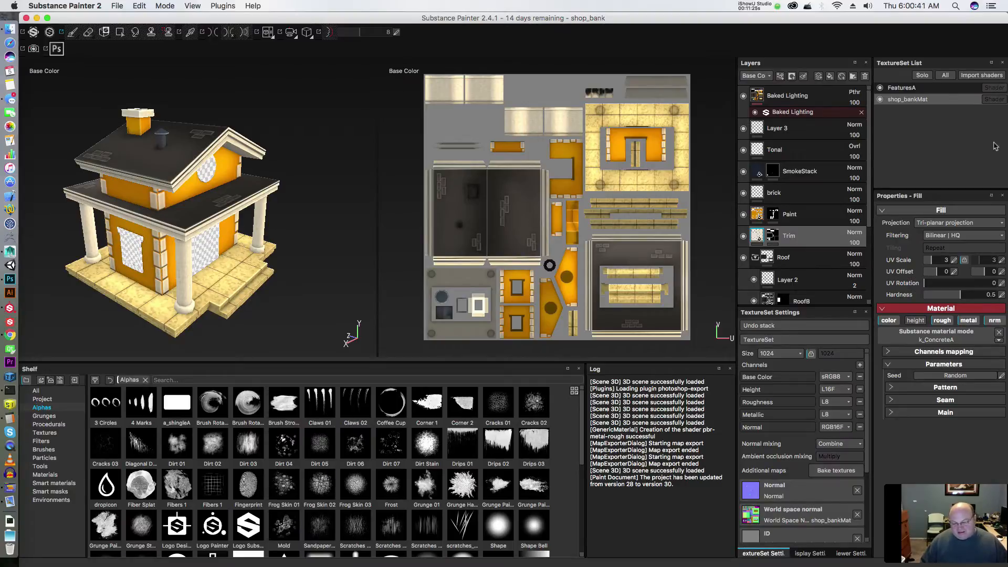
left_click(880, 100)
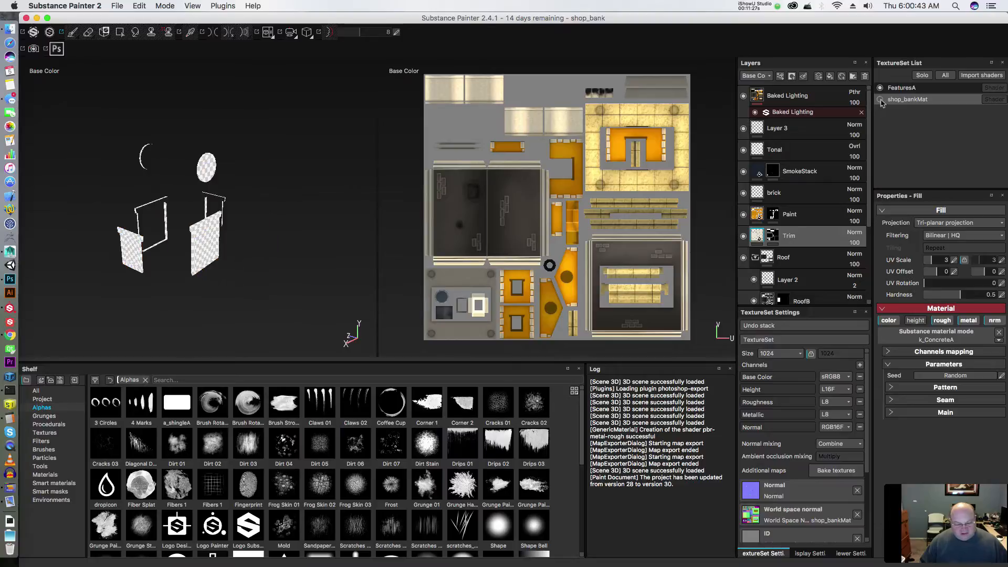
left_click(880, 100)
left_click(882, 89)
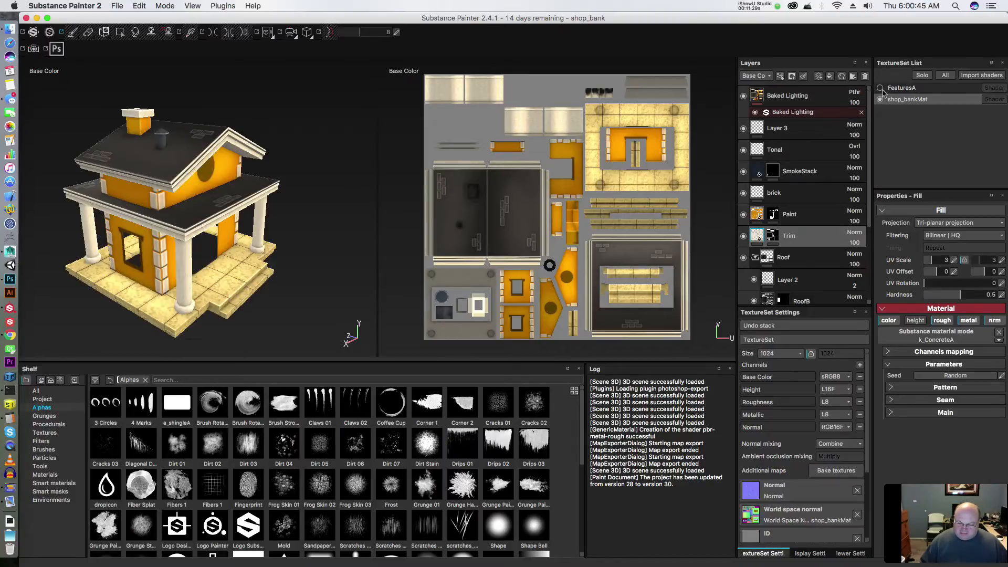
left_click_drag(153, 212, 243, 180, "alt")
right_click_drag(243, 180, 214, 245, "alt")
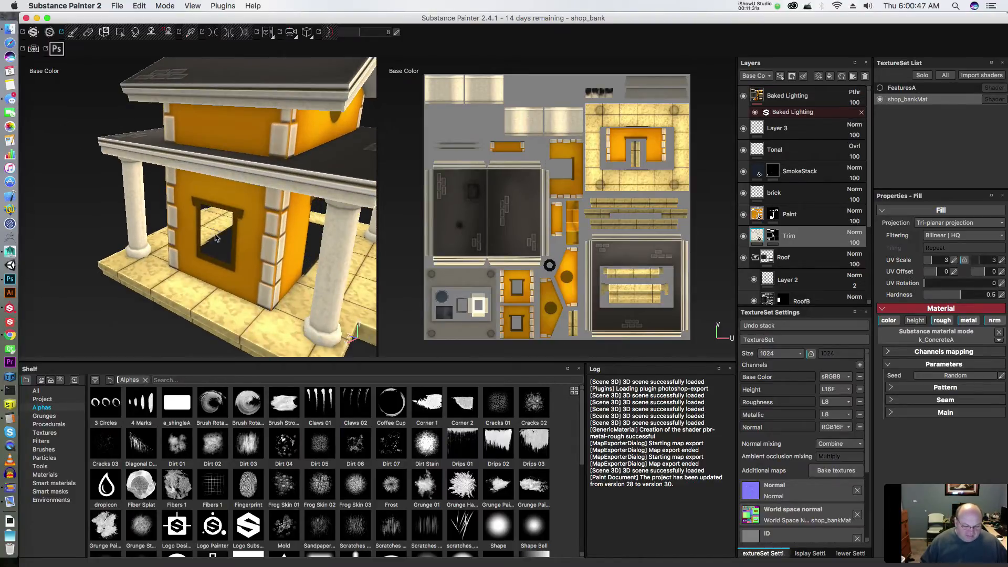
left_click_drag(225, 244, 309, 142, "alt")
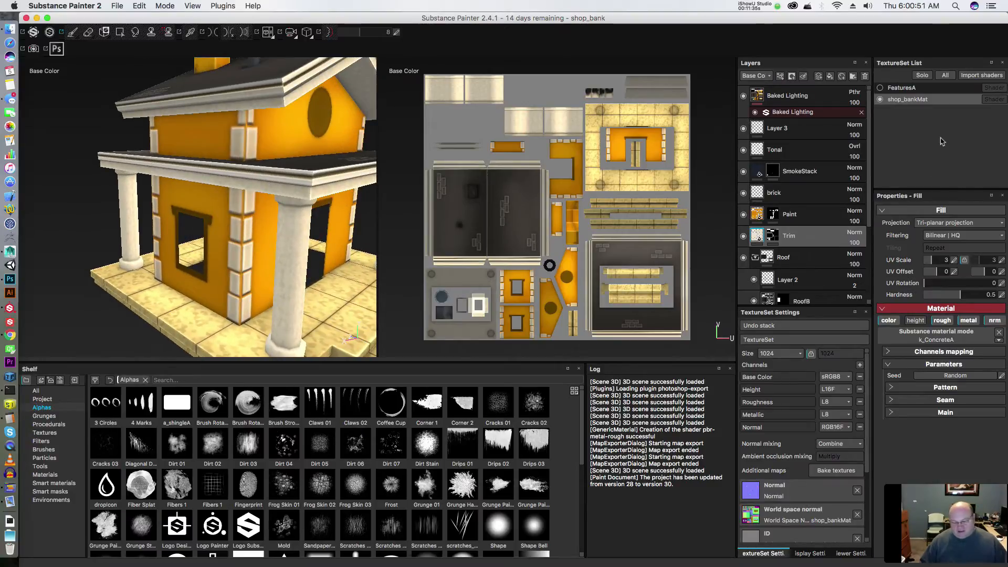
left_click(880, 88)
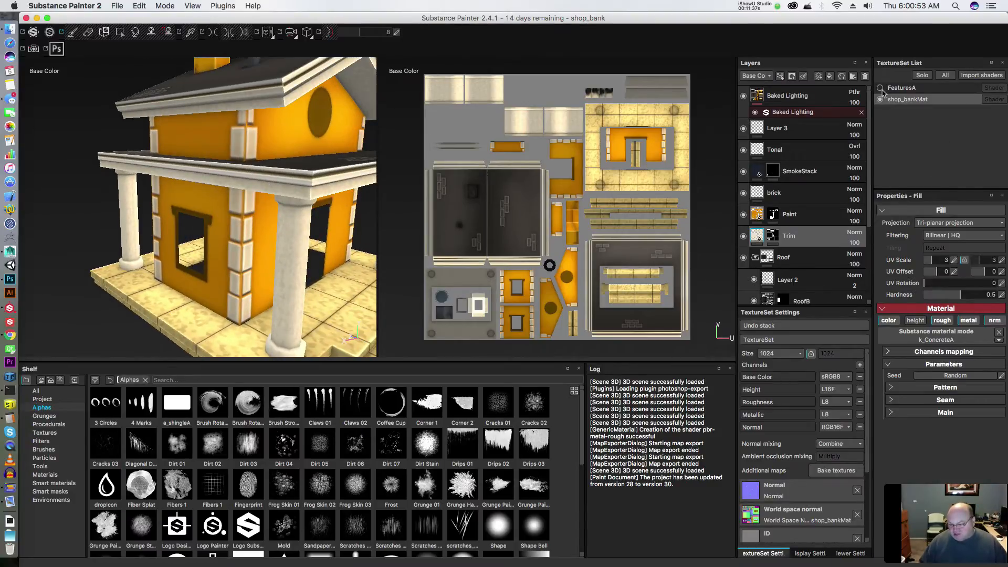
- Start a new project without saving the changes to shop_bank
left_click(121, 6)
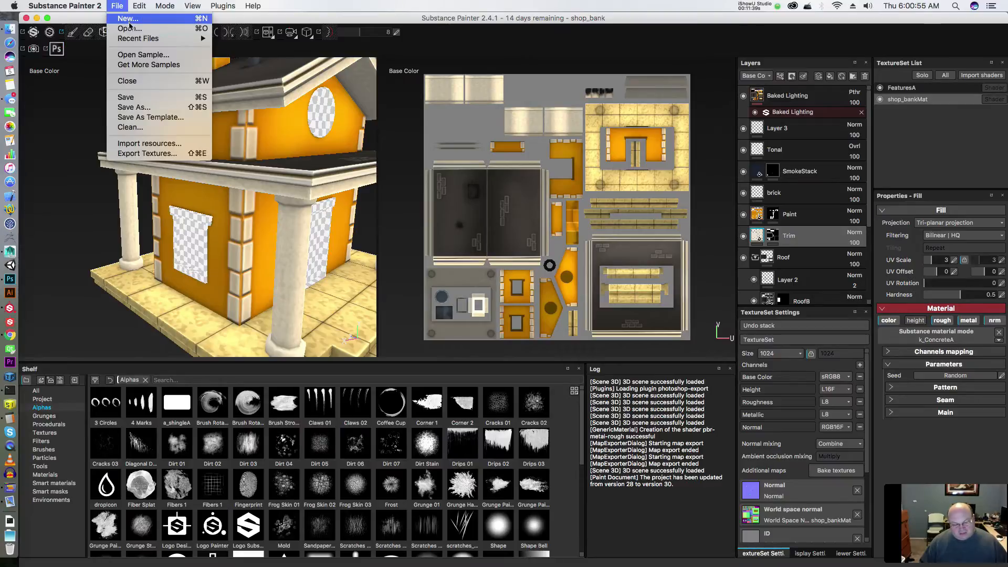
left_click(126, 19)
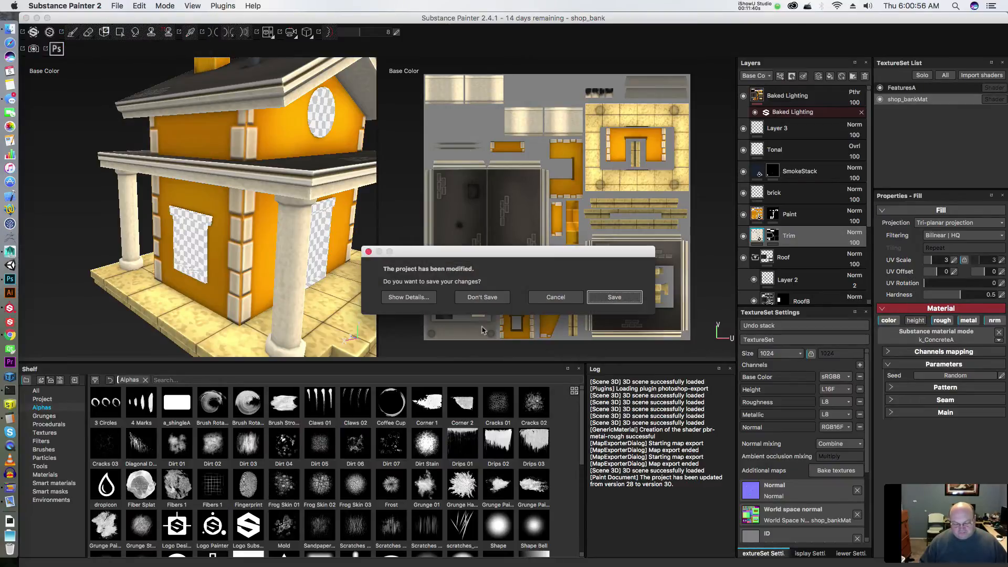
left_click(482, 298)
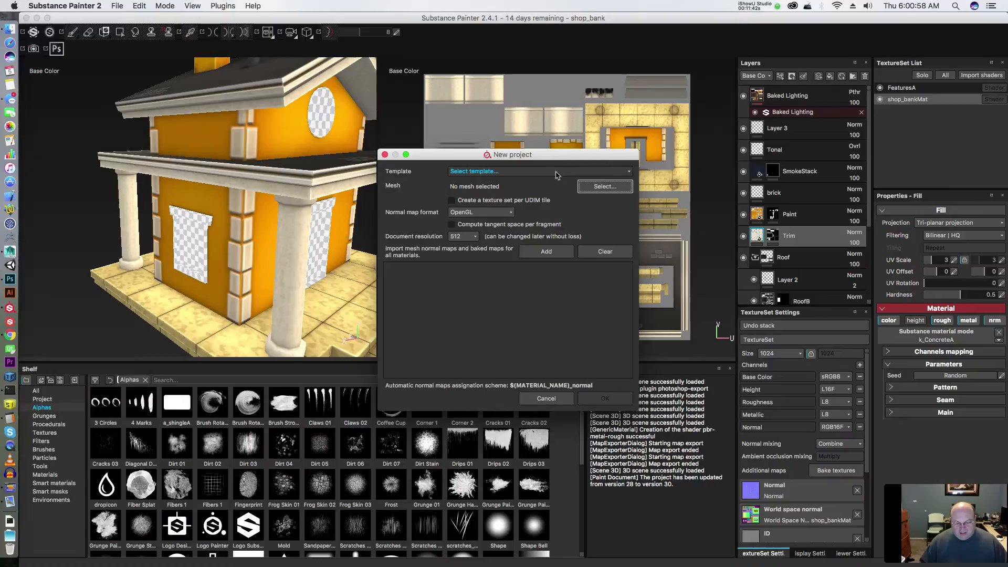
- Load shudder.fbx from Common/FeaturesB/Shudder as the new project's mesh
left_click(605, 186)
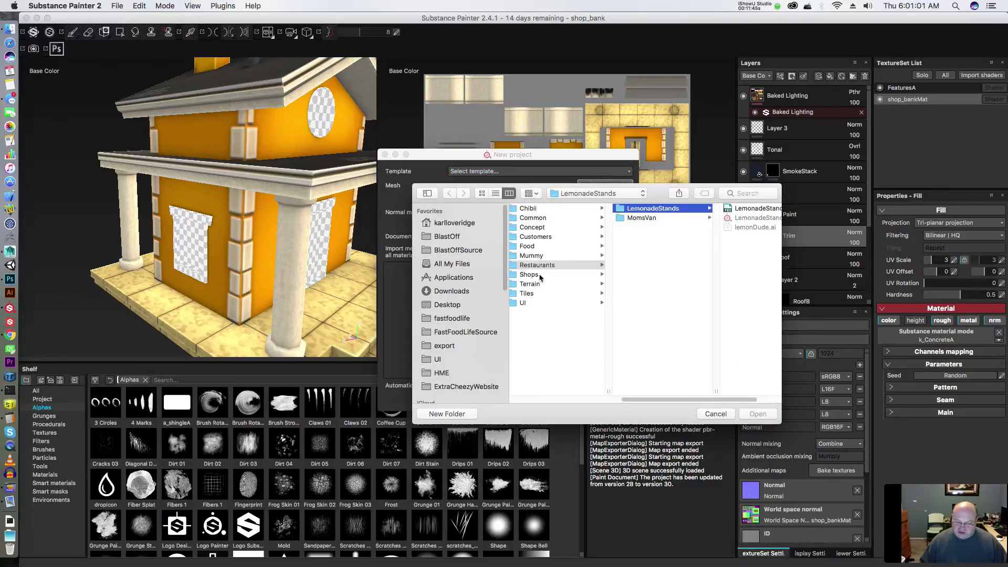
left_click(539, 218)
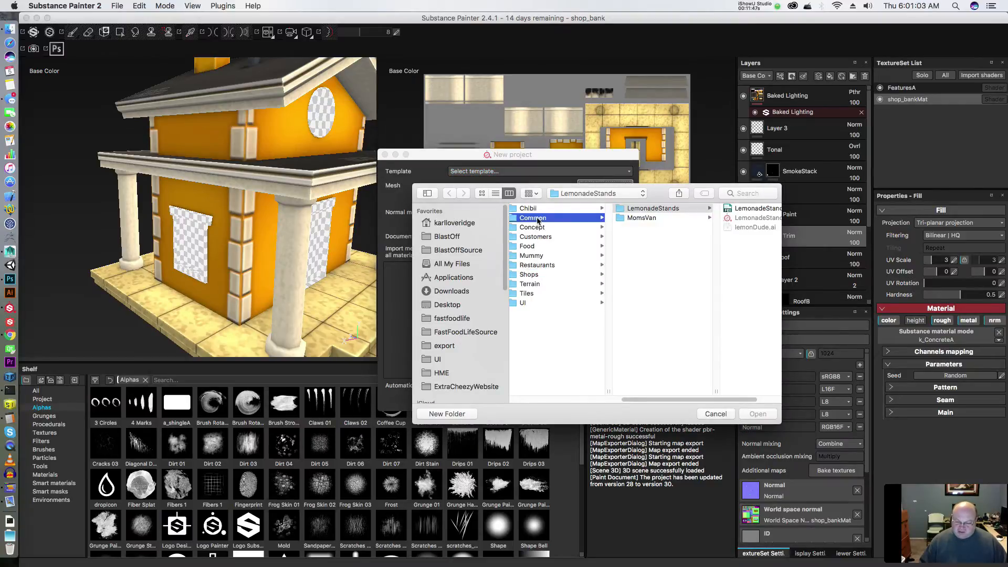
left_click(646, 219)
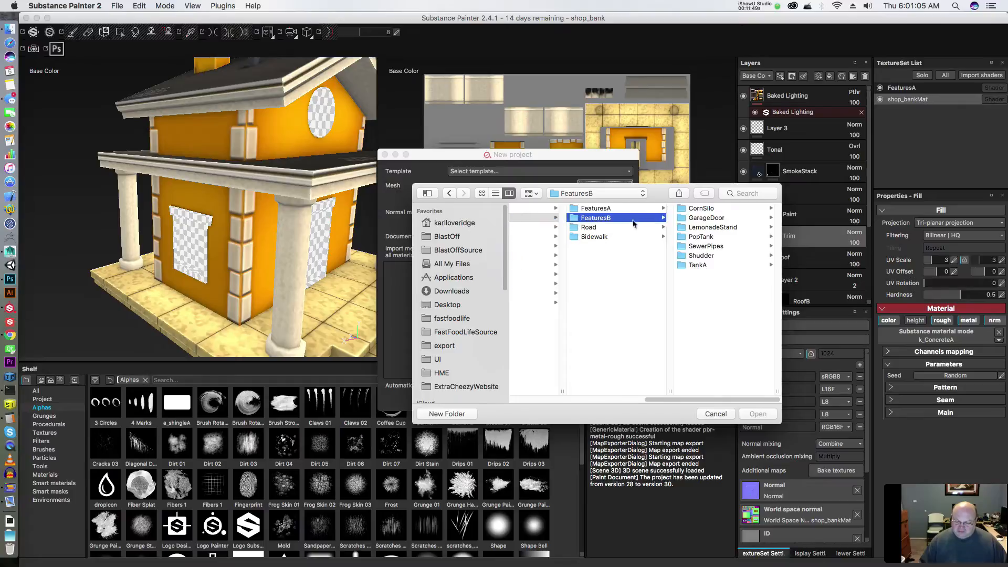
left_click(701, 255)
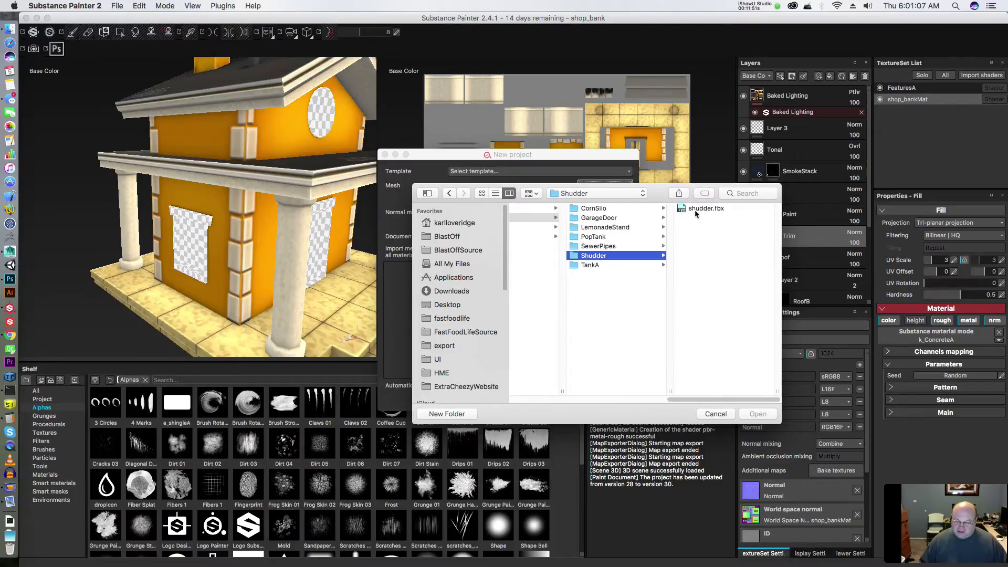
left_click(695, 212)
left_click(758, 415)
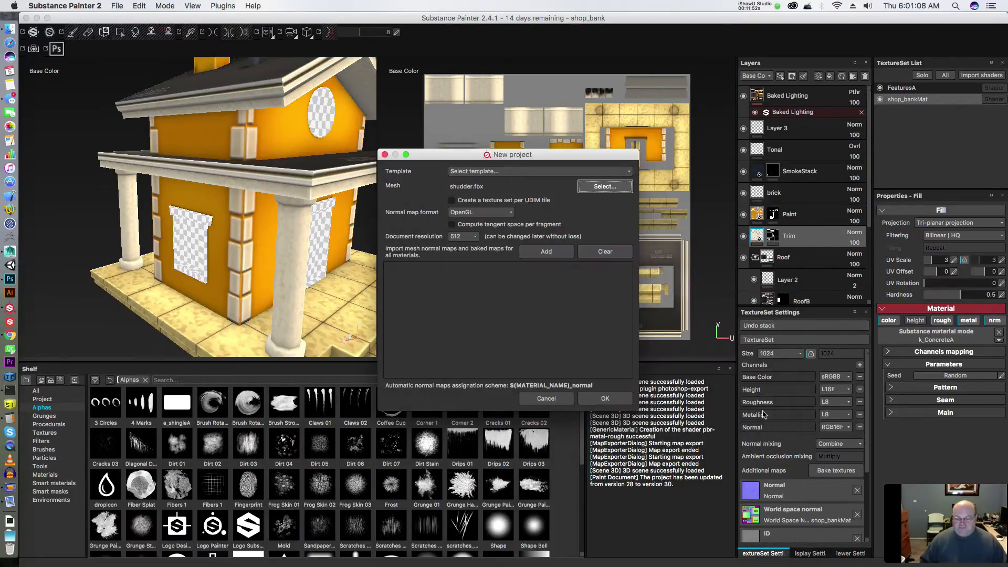
- Create the project with the shudder.fbx mesh and display the shutter in the 3D view only
left_click(606, 399)
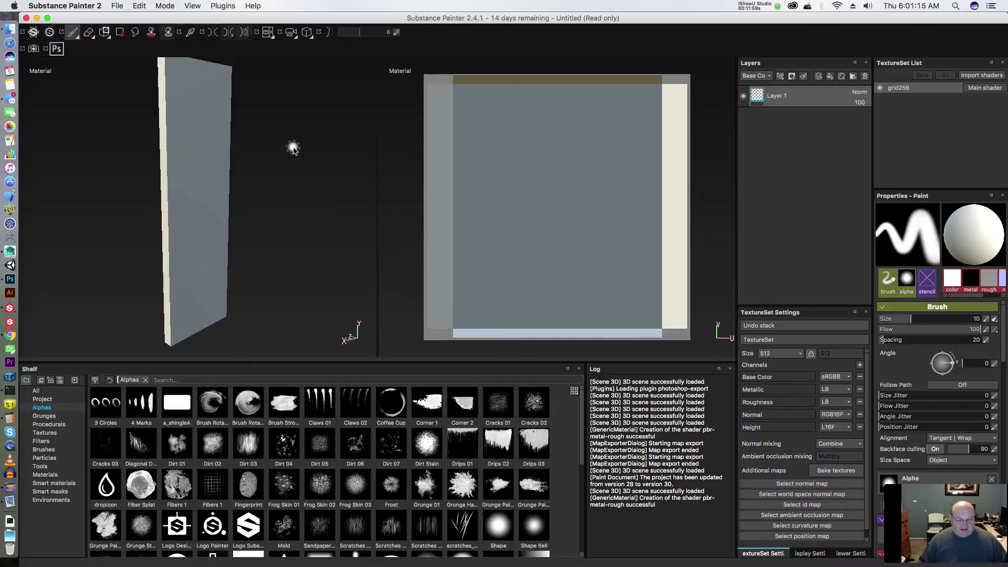
left_click_drag(293, 147, 265, 151, "alt")
scroll(265, 152, "down", 4)
middle_click_drag(263, 152, 282, 155, "alt")
left_click_drag(280, 154, 257, 152, "alt")
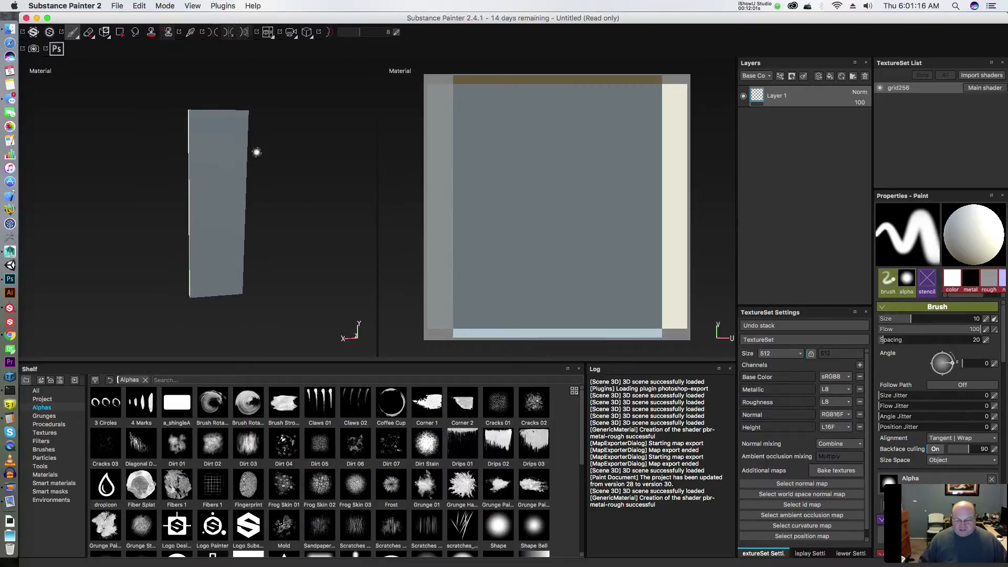
middle_click_drag(235, 175, 265, 180, "alt")
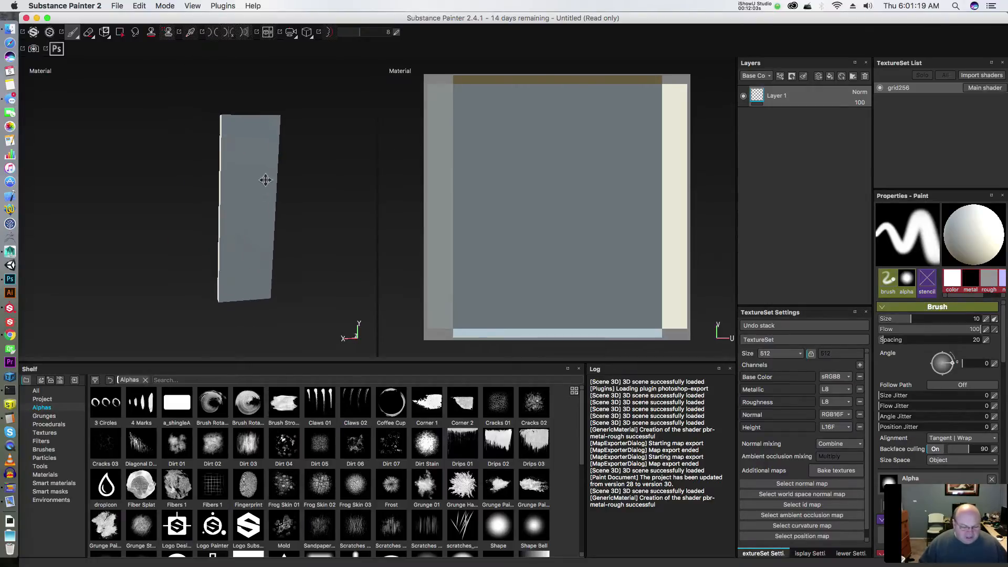
key("F2")
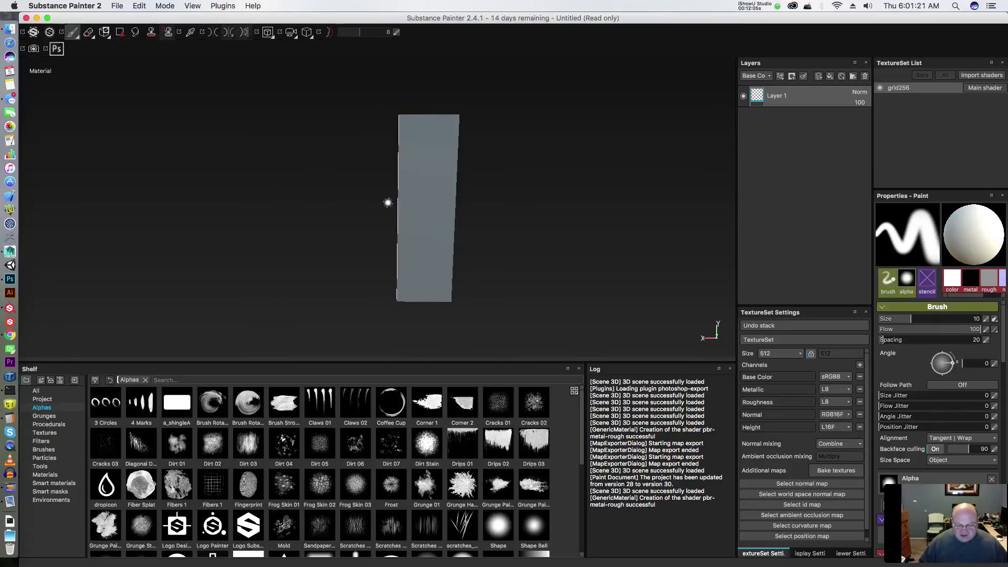
scroll(388, 202, "up", 3)
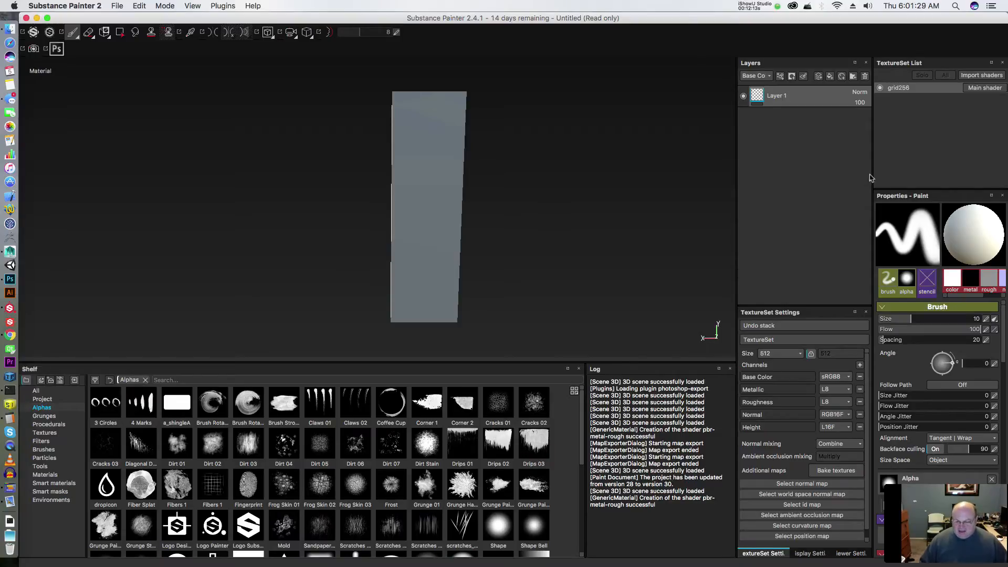
- Delete the default paint layer and add the BasicWhite smart material to the shutter's layer stack
left_click(865, 77)
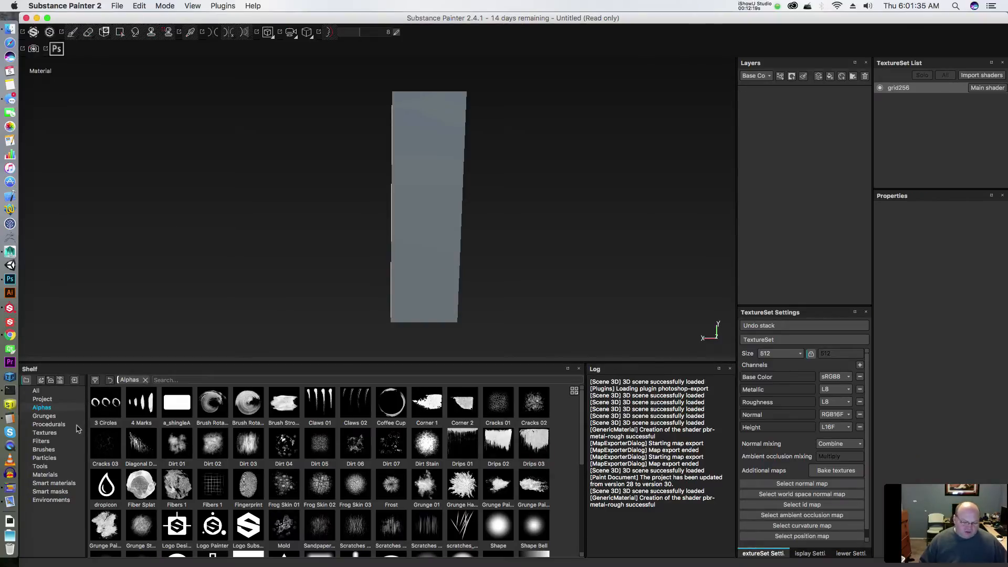
left_click(52, 475)
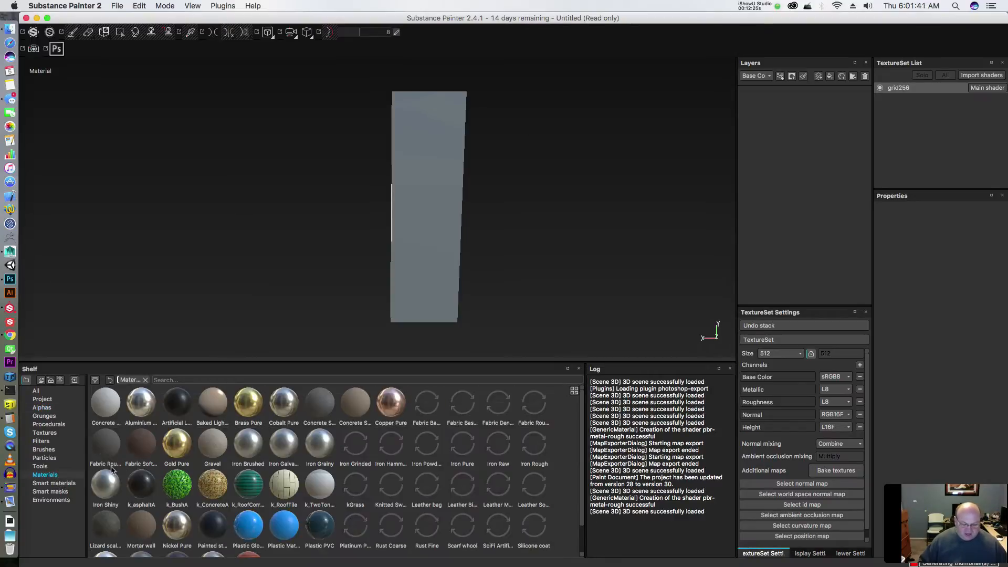
mouse_move(426, 186)
left_mouse_down("alt")
mouse_move(440, 164)
mouse_move(435, 172)
left_mouse_up("alt")
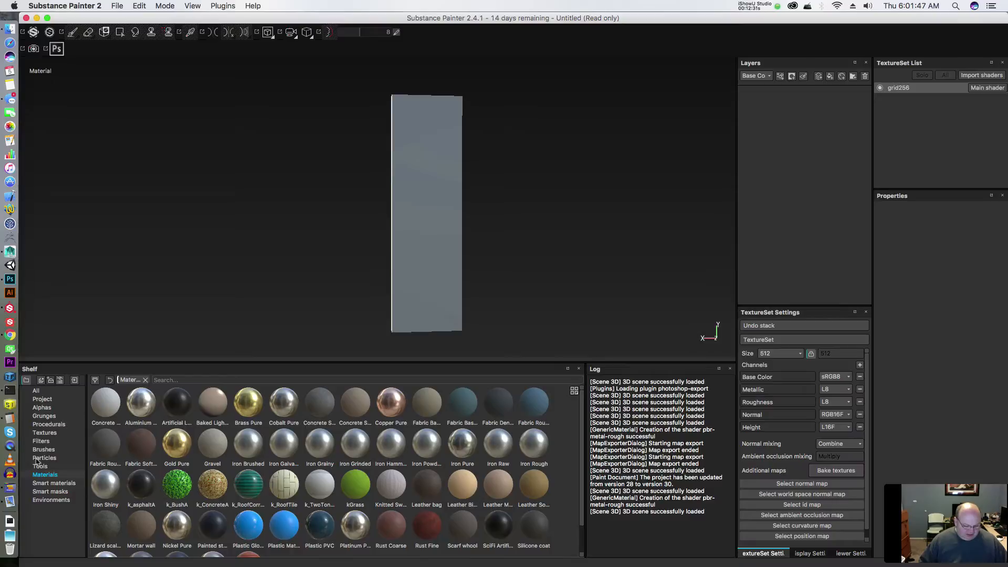
left_click(62, 484)
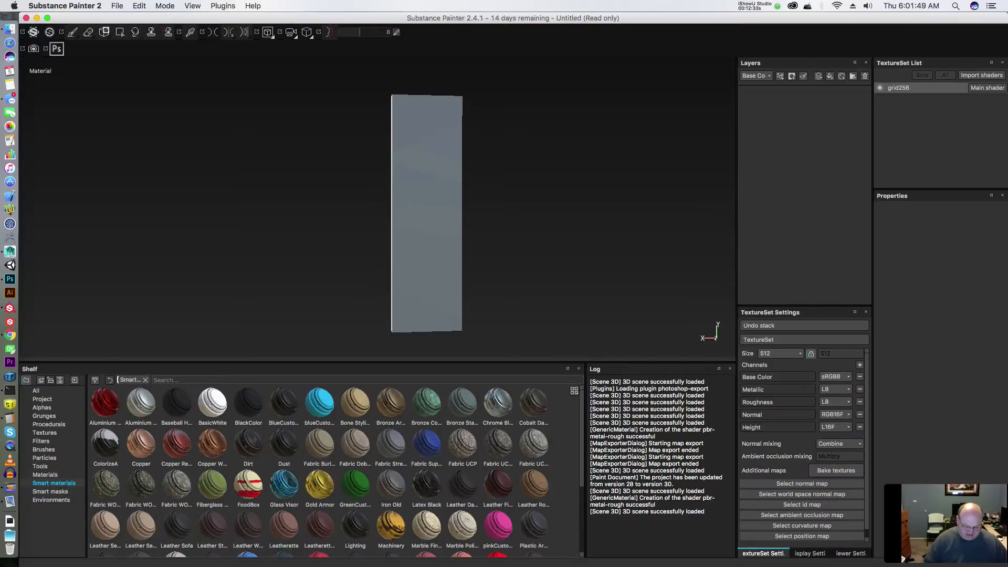
type("whit")
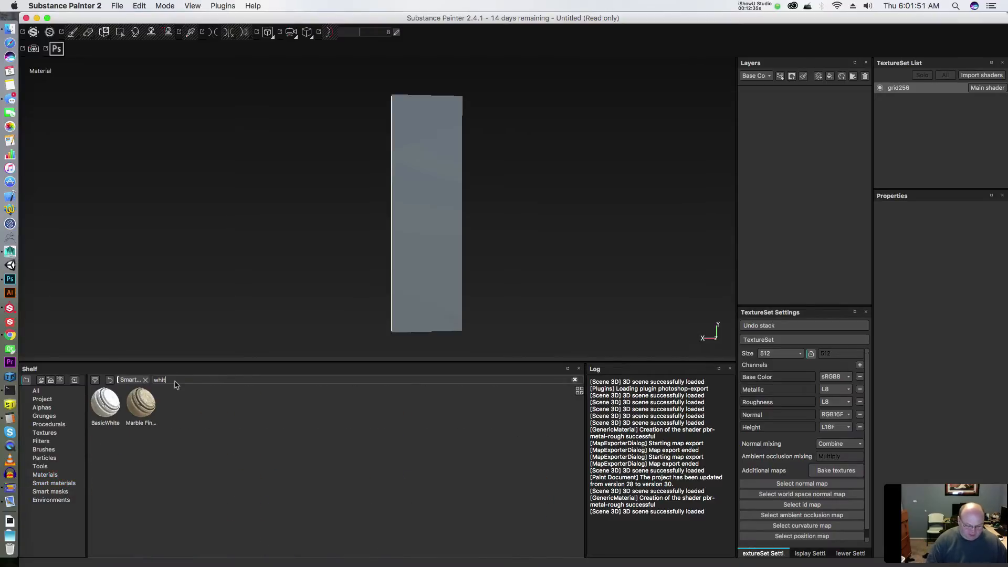
left_click_drag(100, 407, 783, 202)
left_click_drag(440, 183, 474, 182, "alt")
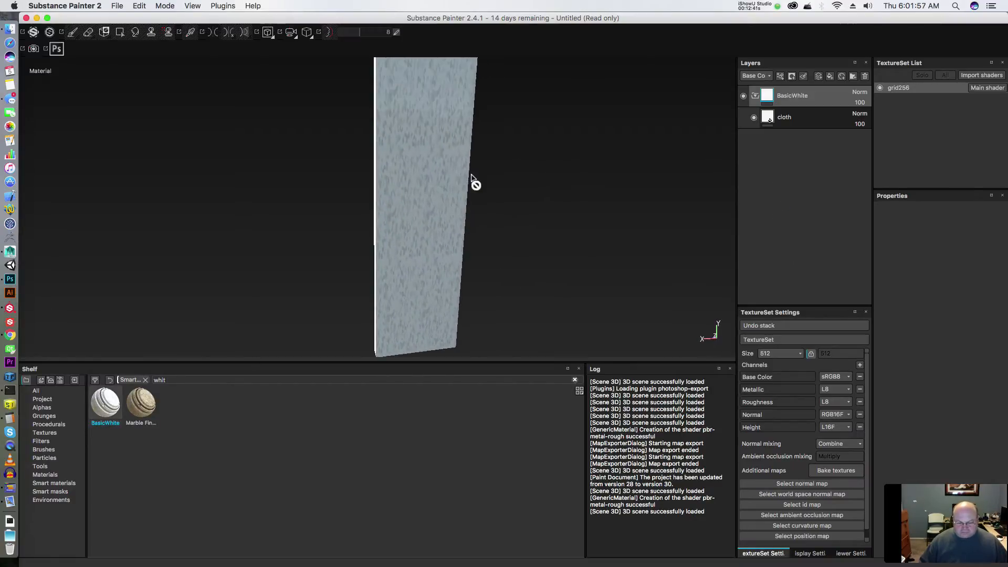
left_click_drag(407, 163, 457, 181, "alt")
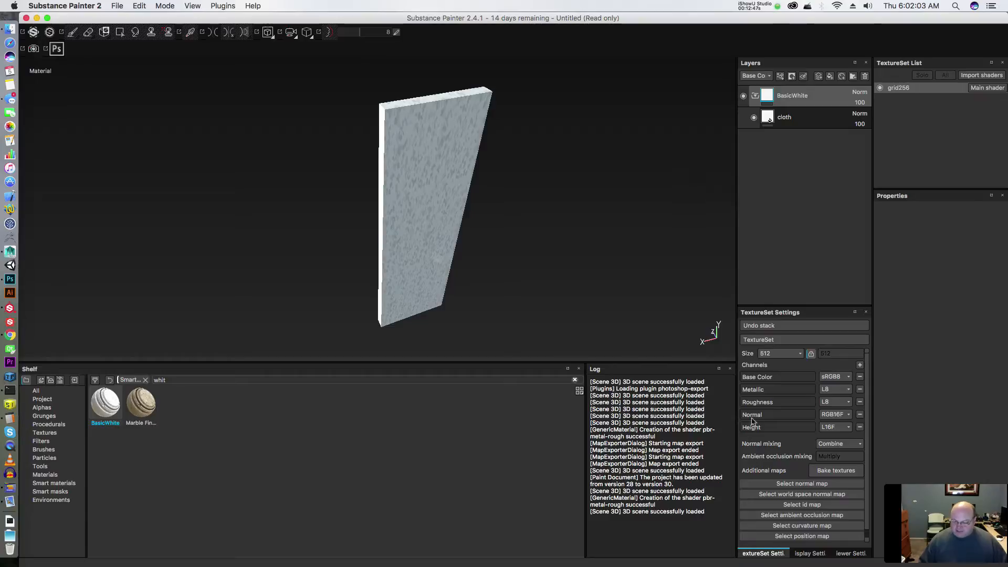
- Bake all additional maps for the grid256 texture set with antialiasing set to Subsampling 4x4
scroll(796, 383, "down", 1)
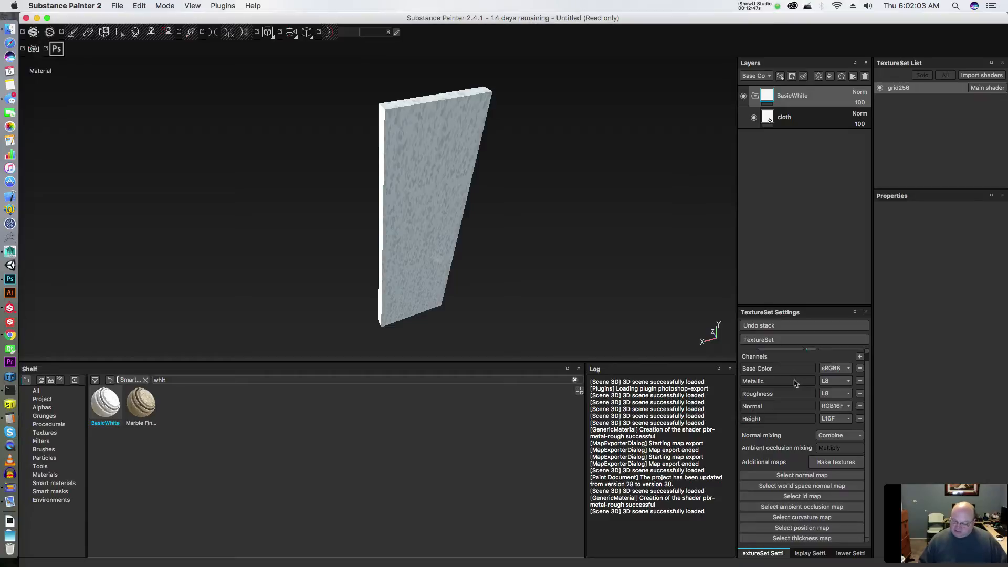
left_click(848, 464)
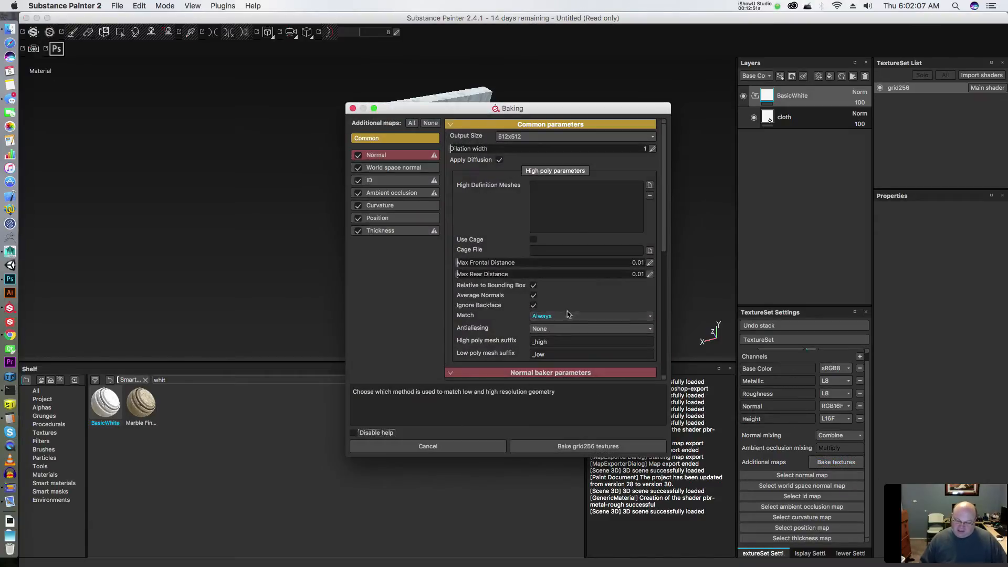
left_click(562, 329)
left_click(569, 354)
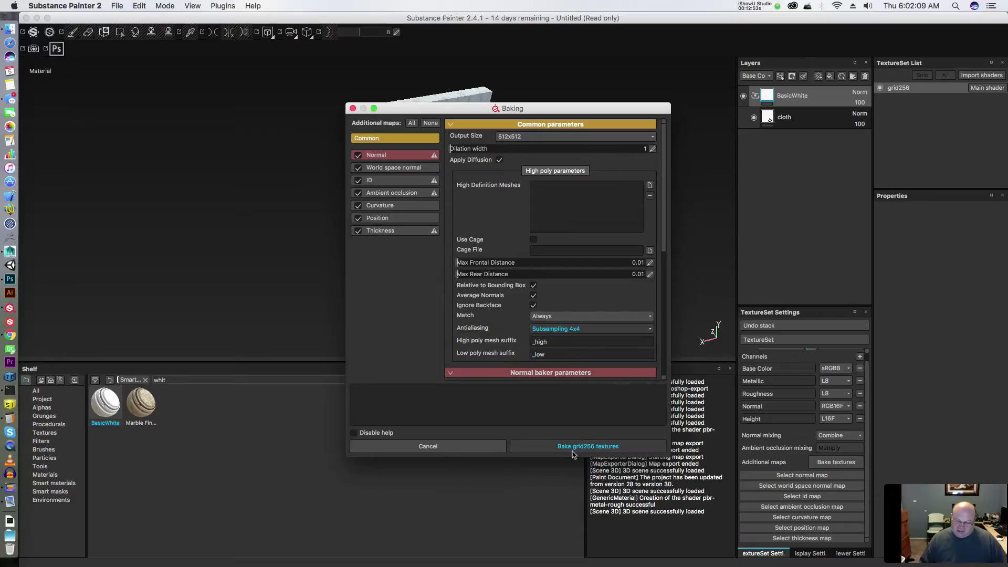
left_click(572, 451)
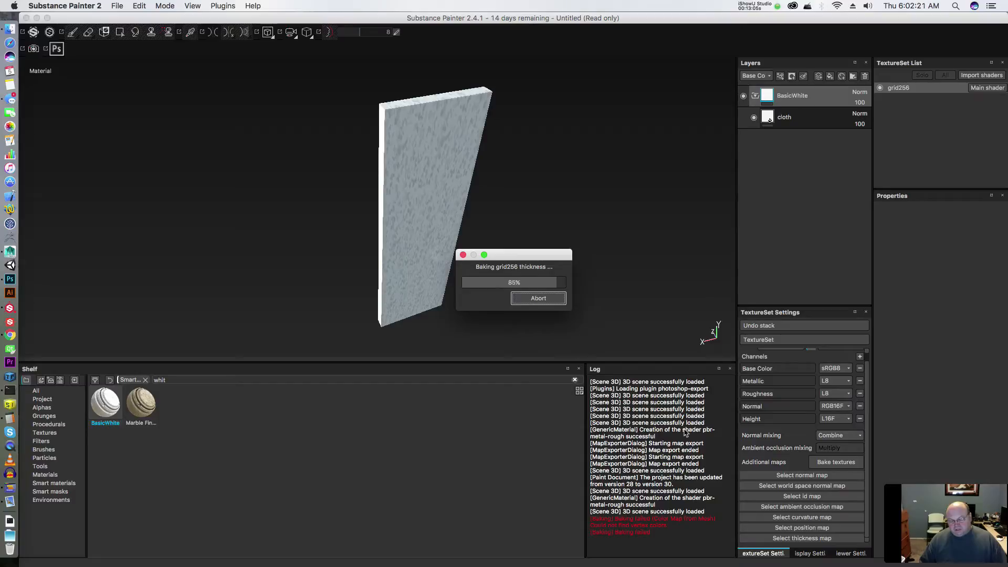
key("Return")
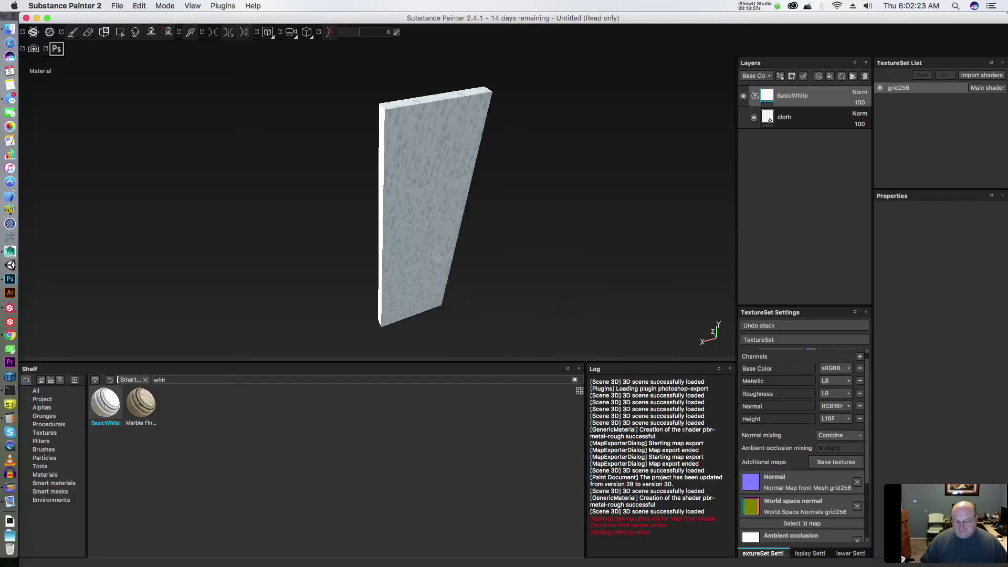
- Set the first UV scale value of the cloth fill layer to 1, leaving the second one unlinked
left_click_drag(491, 285, 449, 219, "alt")
scroll(449, 219, "up", 3)
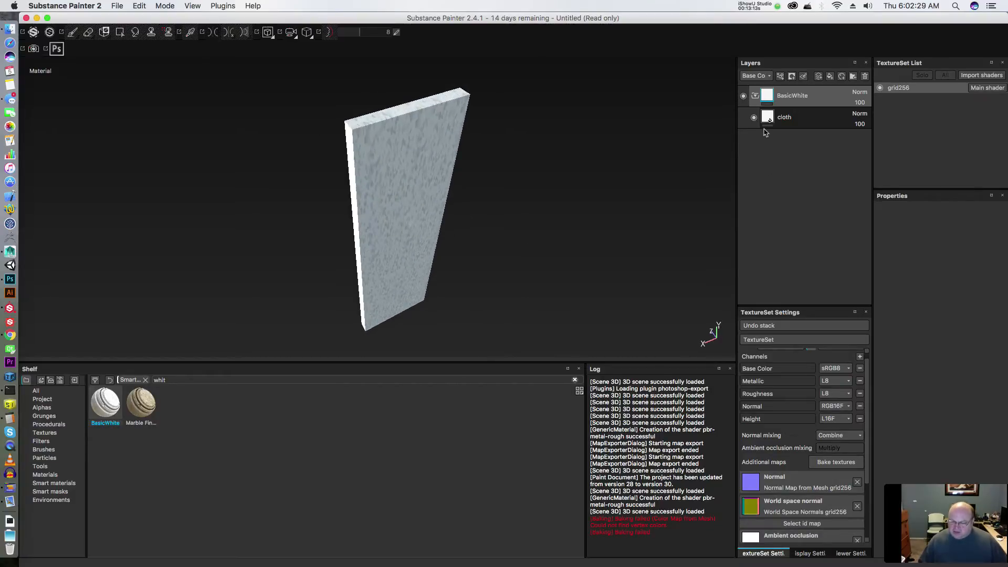
left_click(768, 123)
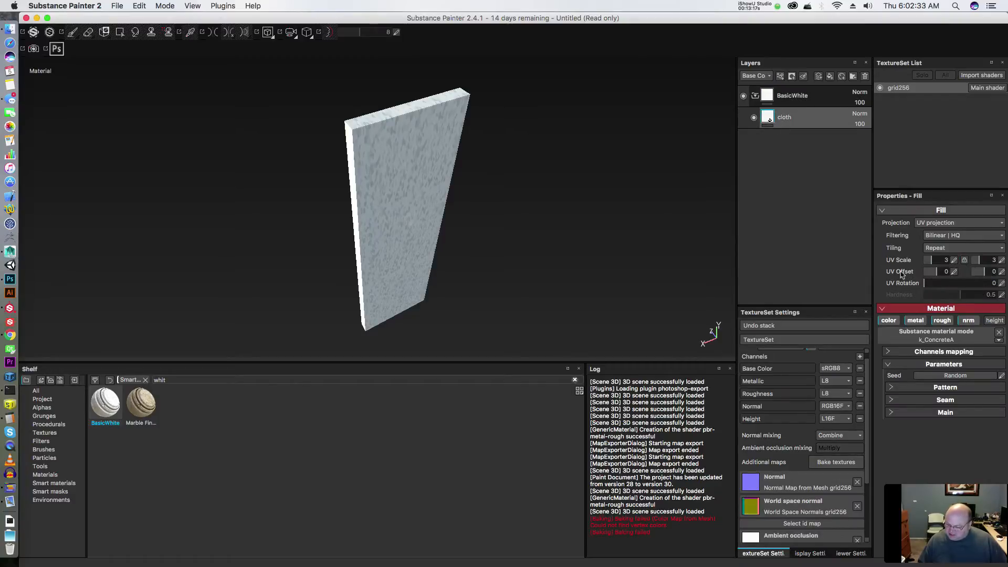
left_click_drag(931, 262, 930, 263)
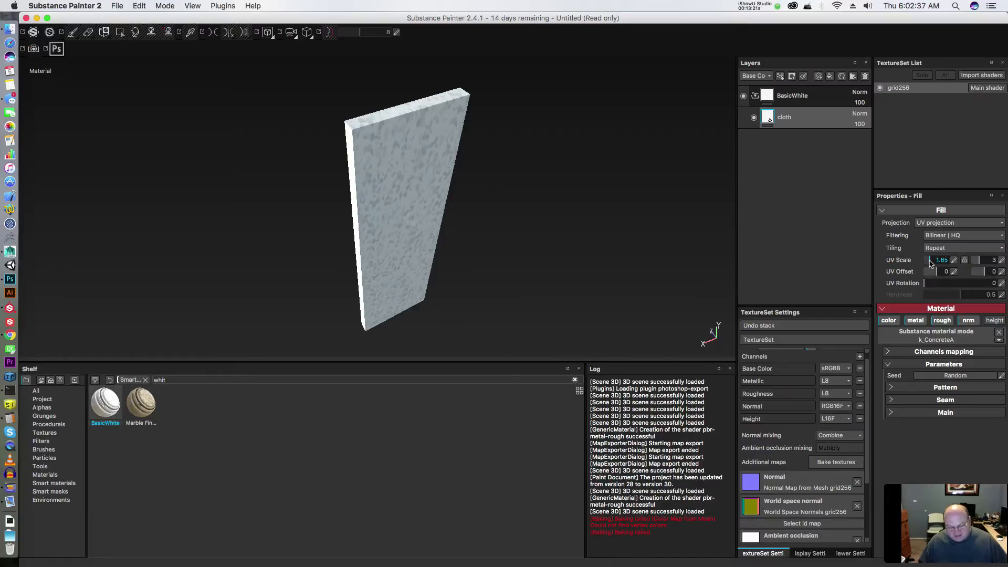
left_click_drag(509, 234, 412, 210, "alt")
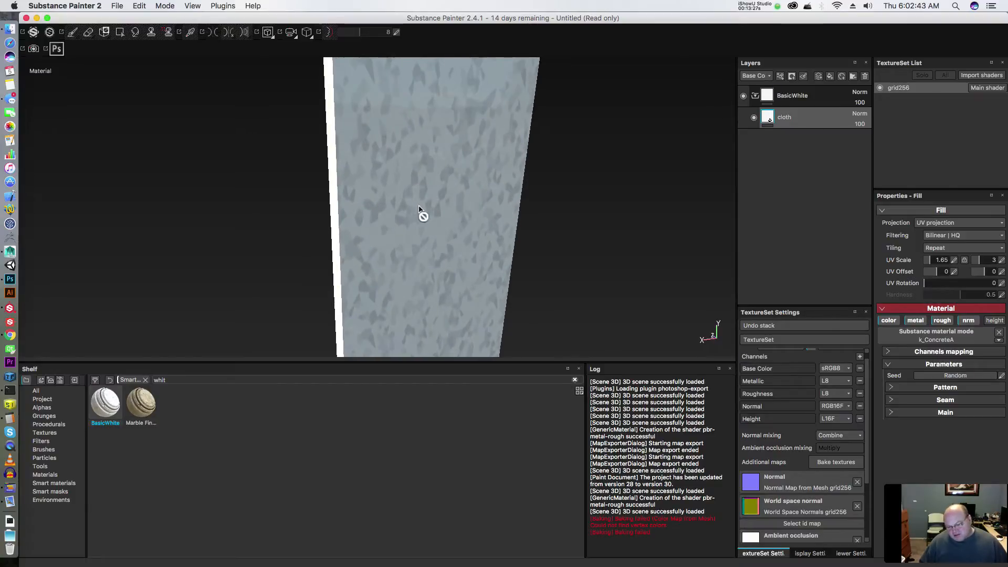
left_click_drag(481, 247, 695, 283, "alt")
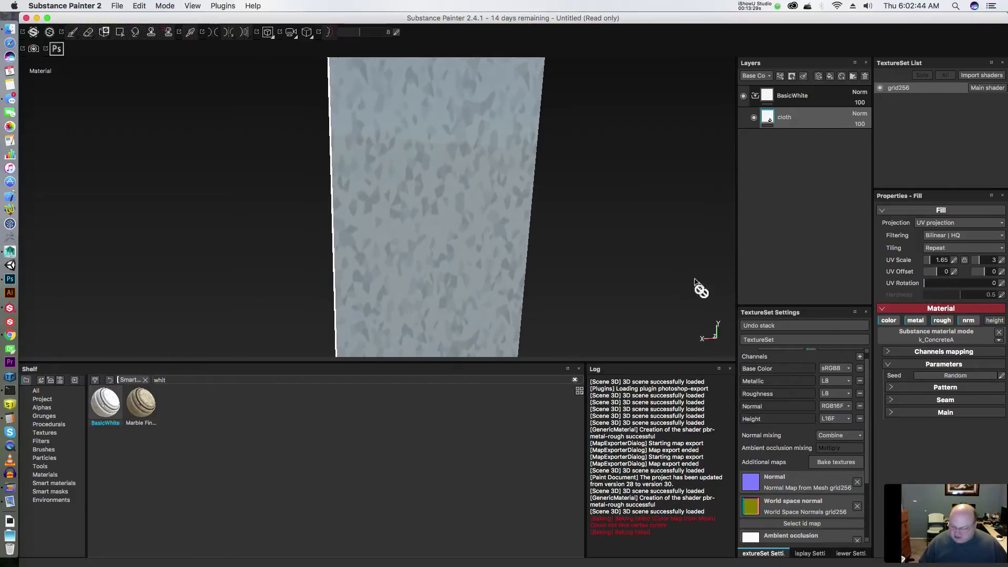
left_click_drag(945, 262, 946, 262)
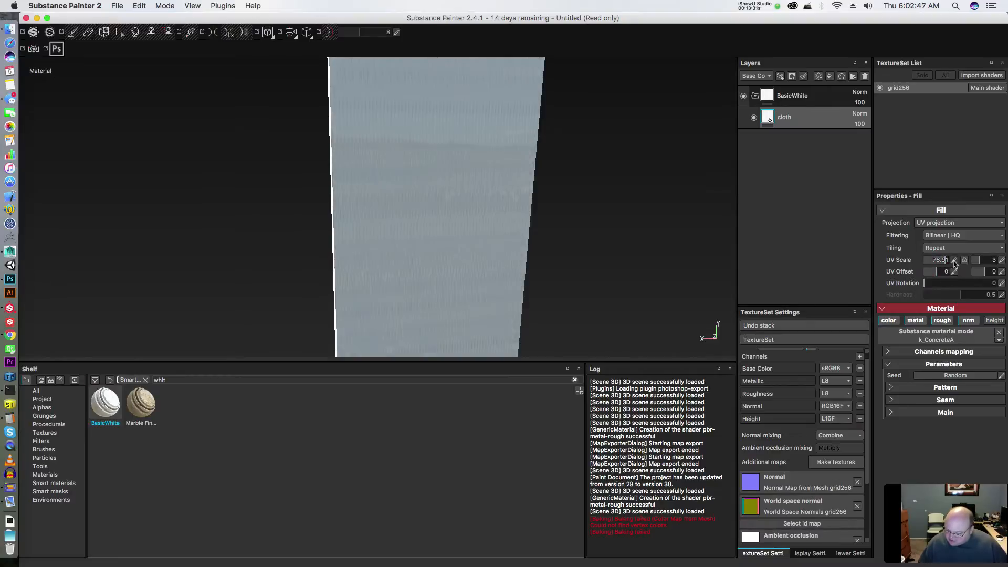
left_click(954, 261)
type("1")
key("Return")
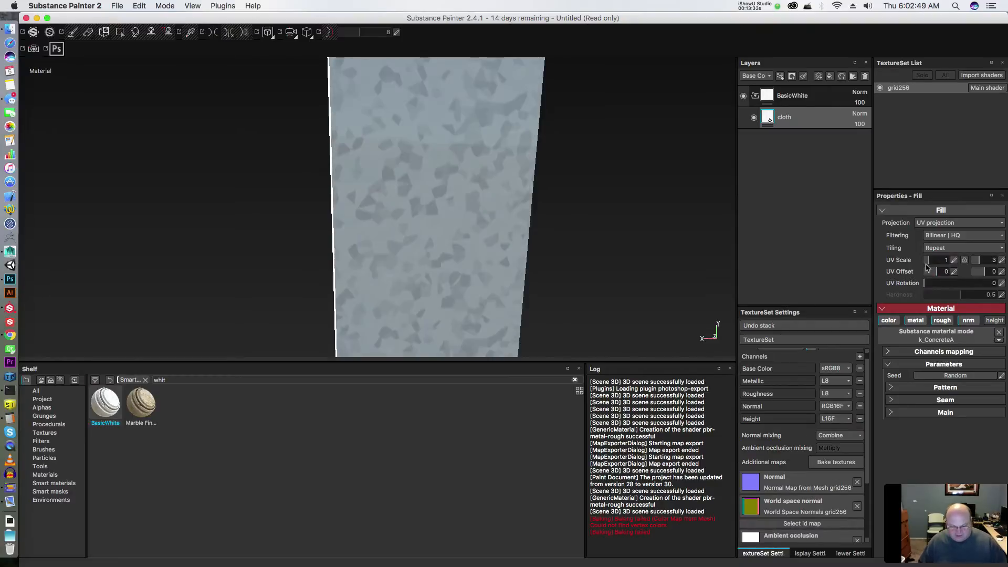
scroll(551, 221, "down", 5)
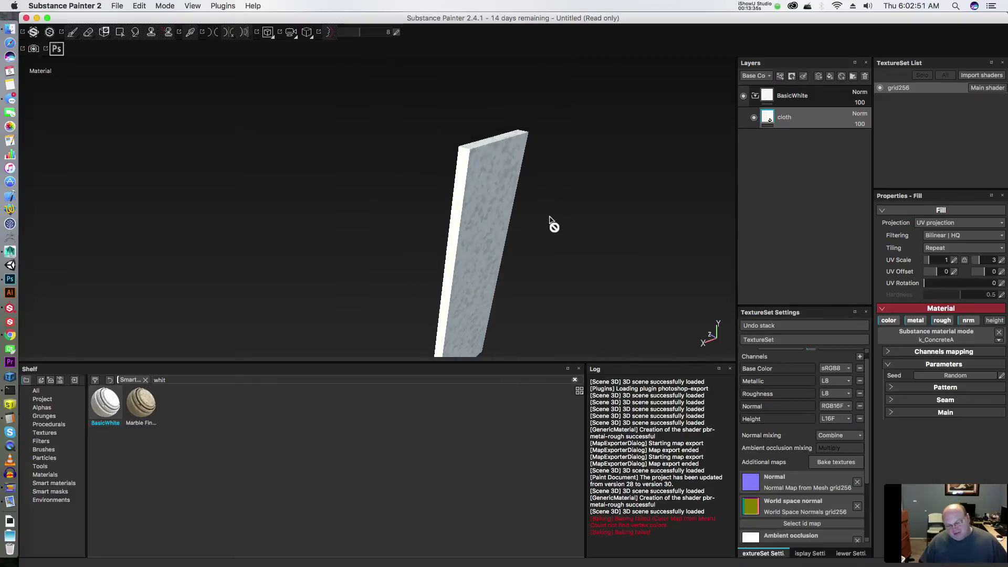
left_click_drag(560, 214, 525, 213, "alt")
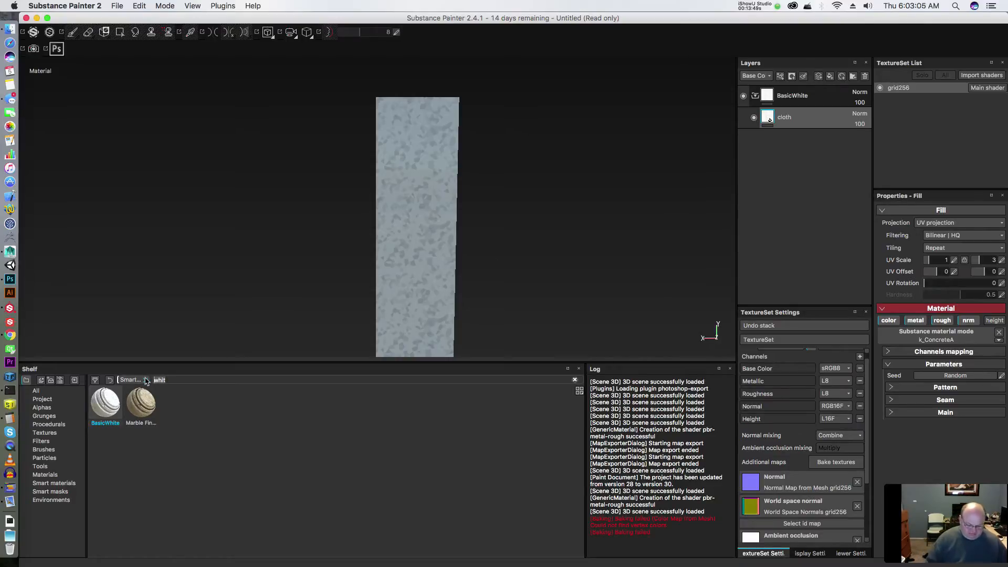
- Search the smart materials for "ligh" and add Lighting above the BasicWhite group, outside of it
key("BackSpace")
key("BackSpace")
key("BackSpace")
key("BackSpace")
type("ligh")
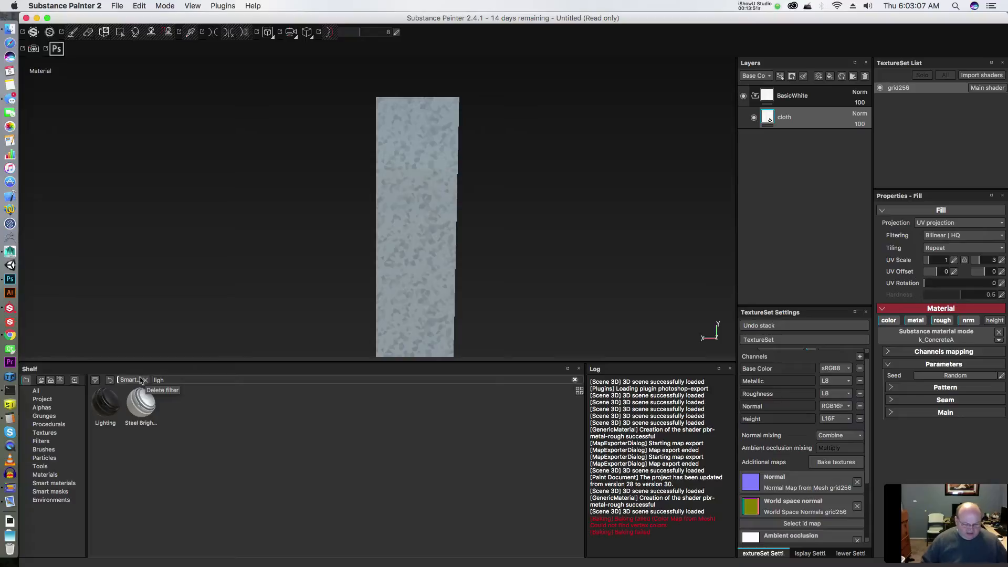
left_click_drag(107, 402, 791, 94)
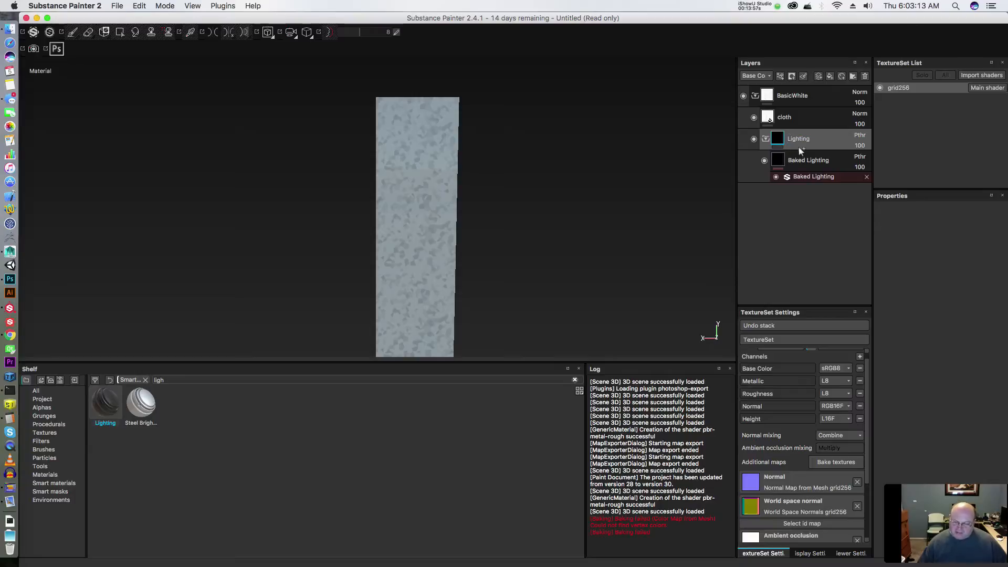
key("Delete")
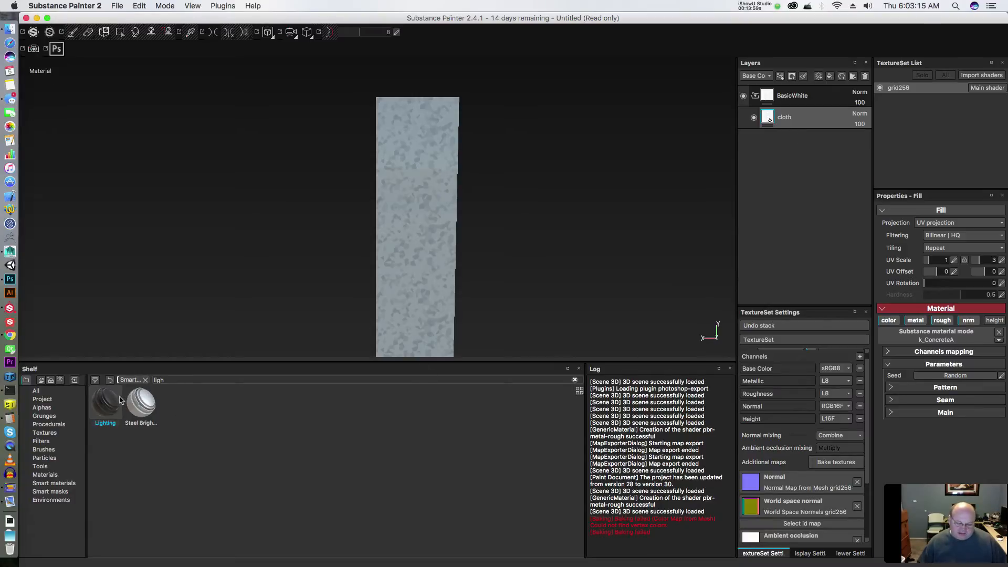
left_click_drag(120, 400, 805, 90)
- Examine how the baked lighting shades the shutter's front, side and top faces
mouse_move(405, 181)
left_mouse_down("alt")
mouse_move(483, 200)
mouse_move(459, 226)
mouse_move(404, 187)
left_mouse_up("alt")
scroll(458, 226, "up", 3)
right_click_drag(521, 236, 542, 236, "shift")
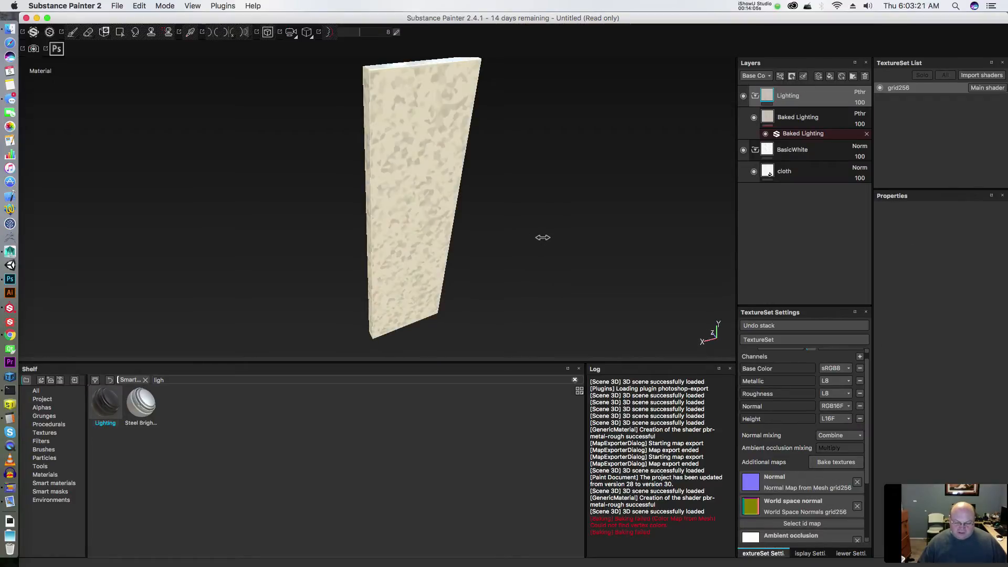
left_click_drag(506, 238, 534, 231, "alt")
middle_click_drag(471, 200, 533, 284, "alt")
scroll(494, 240, "up", 2)
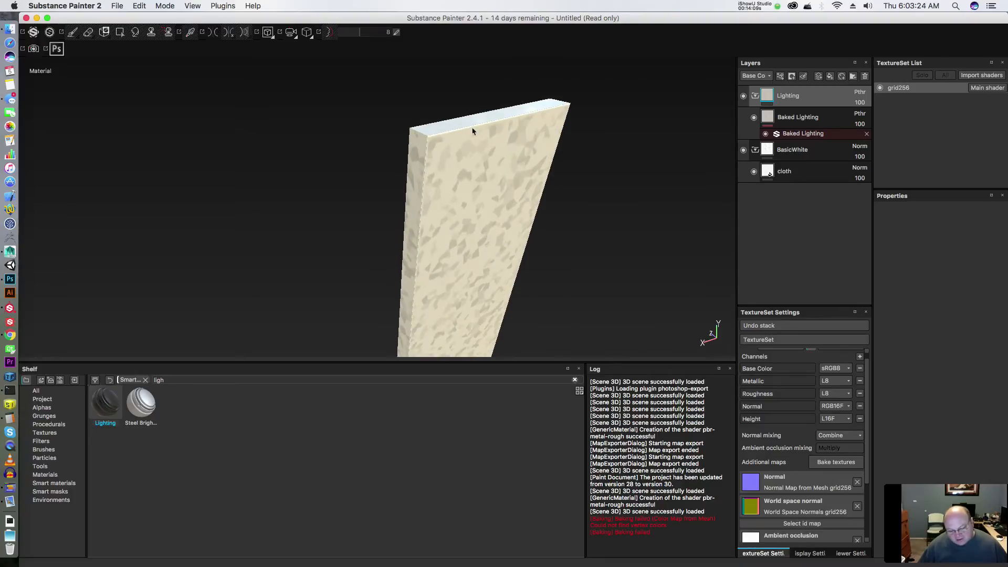
left_click_drag(472, 131, 384, 113, "alt")
mouse_move(450, 189)
left_mouse_down("alt")
mouse_move(401, 187)
mouse_move(425, 175)
mouse_move(518, 241)
mouse_move(537, 244)
mouse_move(484, 198)
mouse_move(556, 215)
left_mouse_up("alt")
- Display only the base color channel and compare the shutter with the Lighting group hidden and shown
key("c")
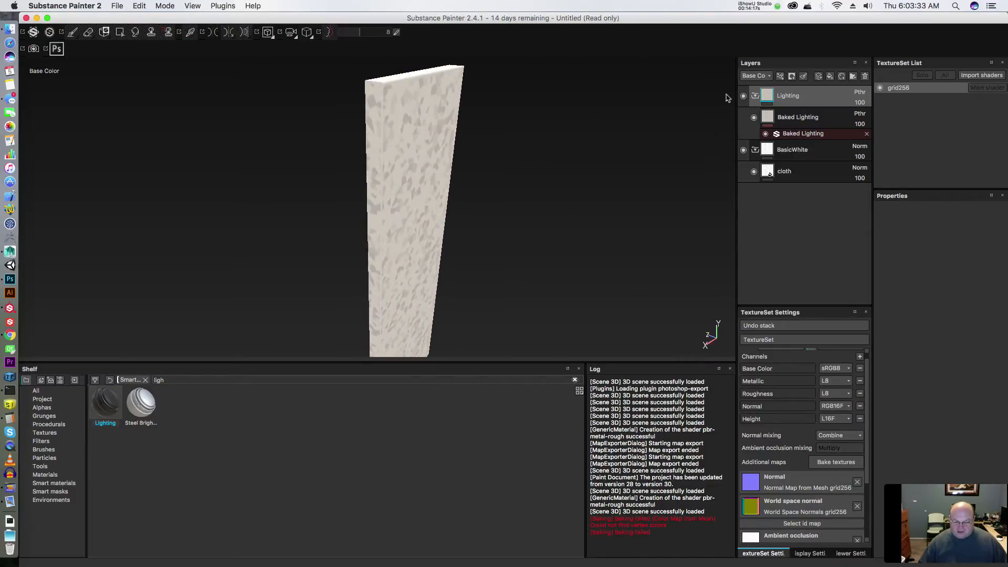
left_click(743, 96)
left_click_drag(625, 150, 602, 139, "alt")
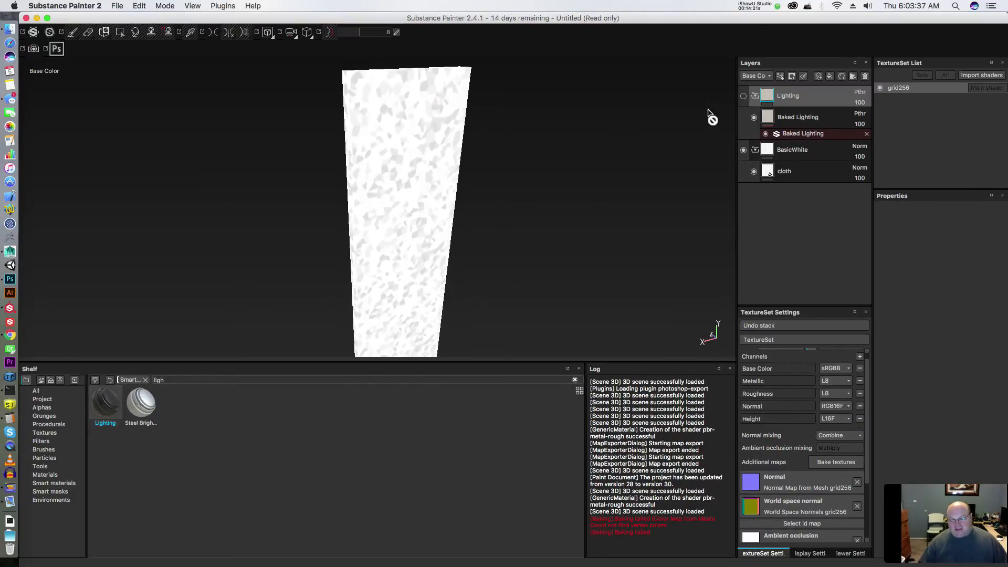
left_click(743, 96)
left_click_drag(524, 189, 362, 190, "alt")
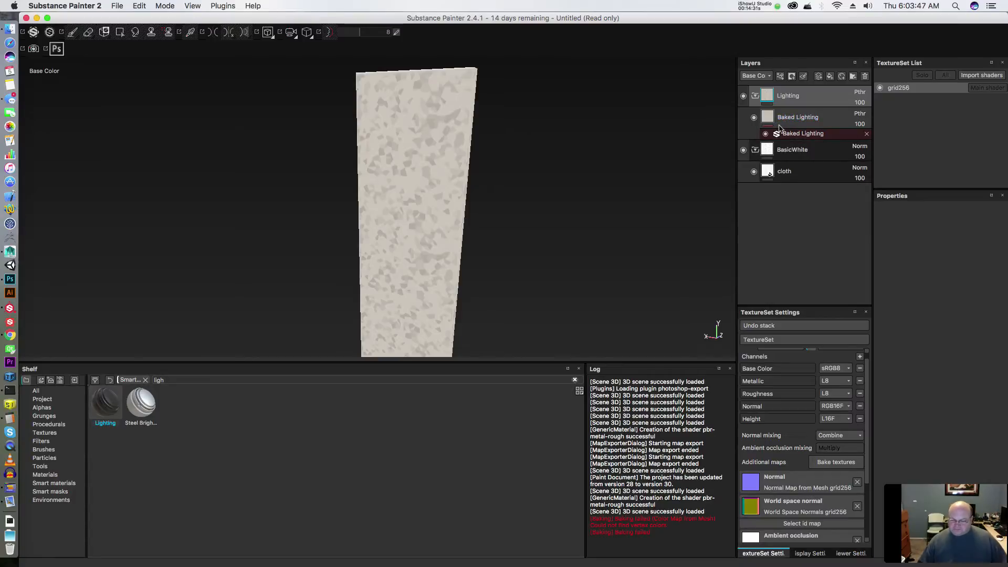
left_click_drag(322, 231, 505, 219, "alt")
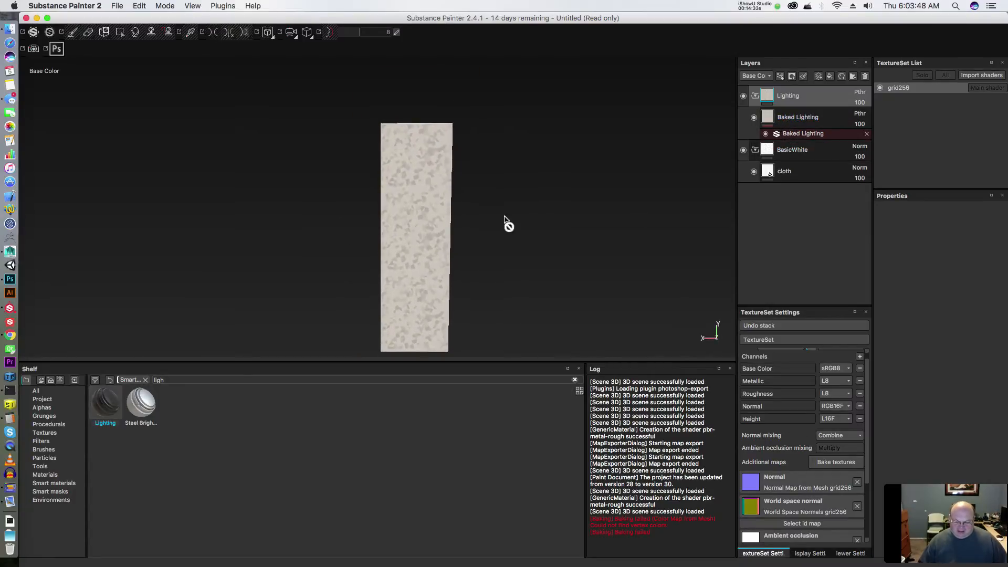
- Add an empty paint layer directly above the BasicWhite group, below the Lighting group
middle_click_drag(505, 220, 506, 176, "alt")
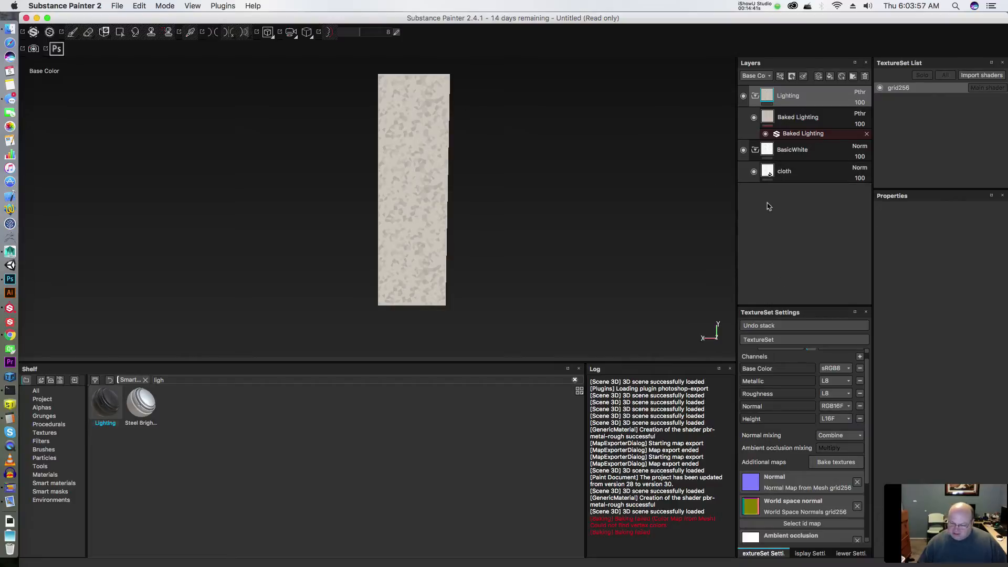
left_click(805, 158)
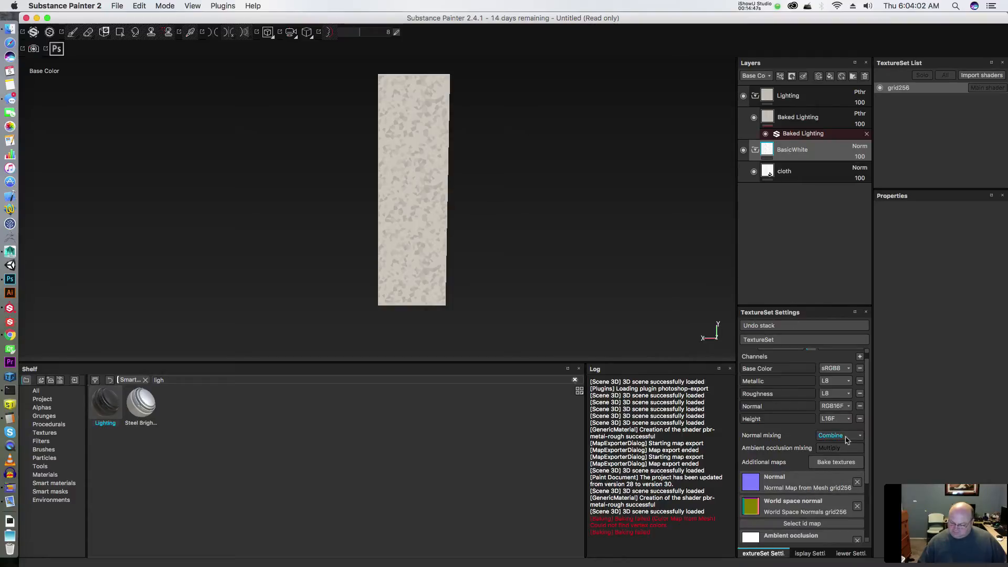
left_click(817, 78)
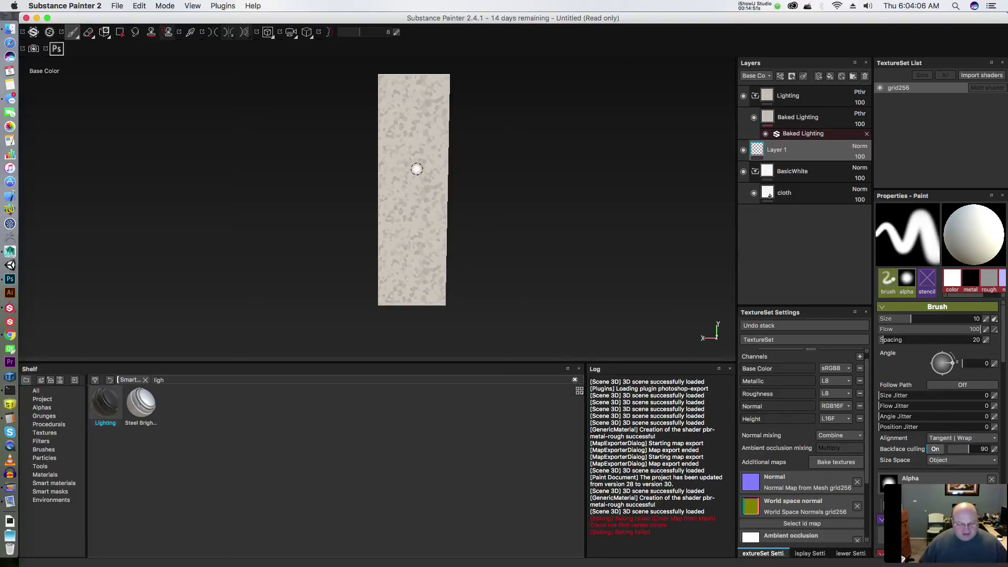
- Switch to Photoshop and create a transparent 256 by 256 pixel RGB document at 72 pixels/inch
key("super+Tab")
key("super+Tab")
key("super+Tab")
key("super+shift+Tab")
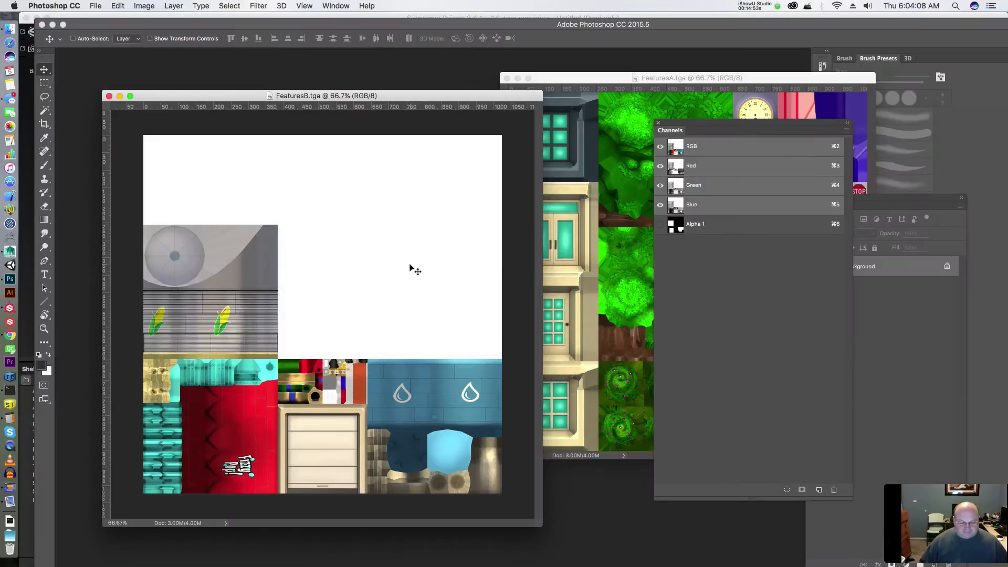
left_click(97, 6)
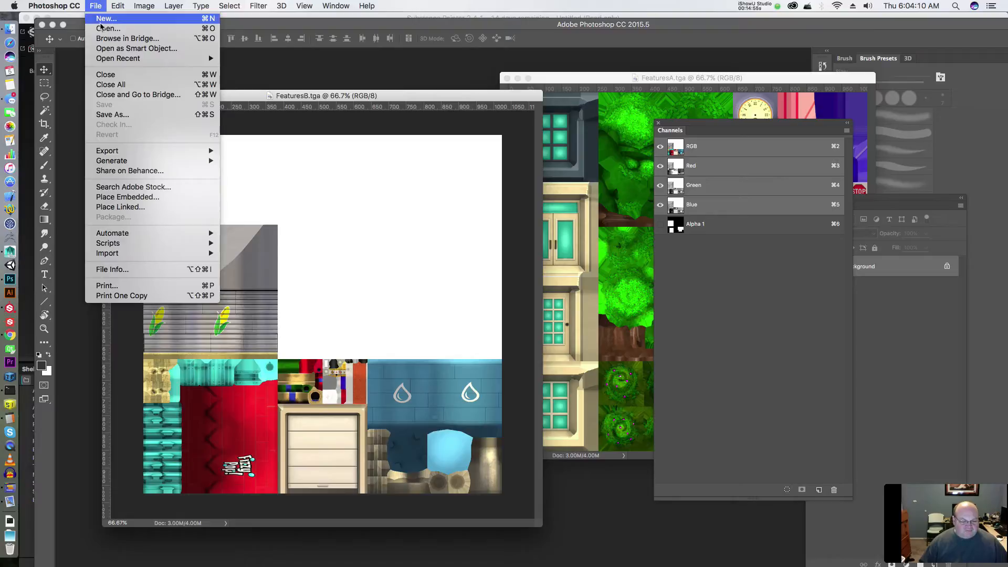
left_click(101, 20)
key("Tab")
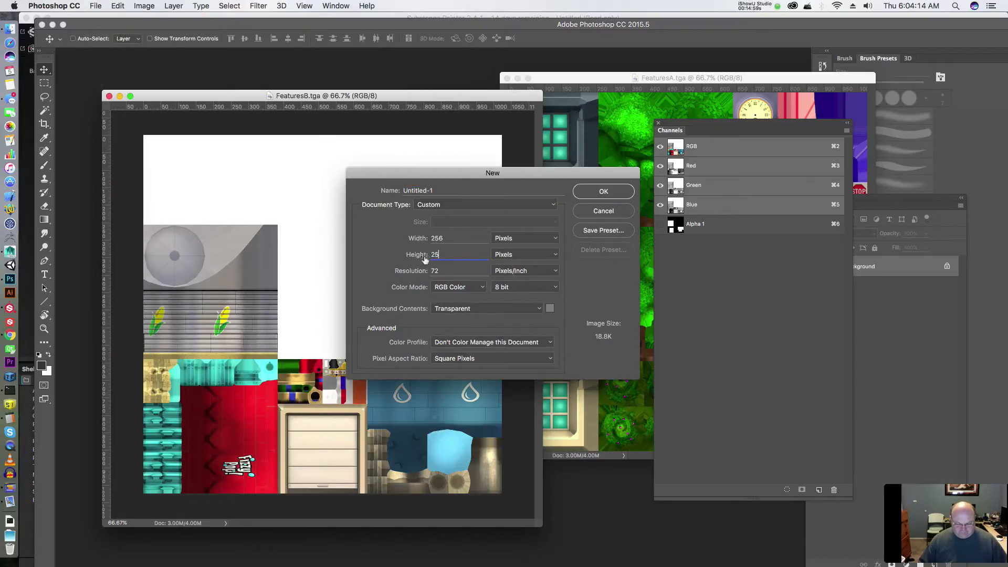
left_click(604, 192)
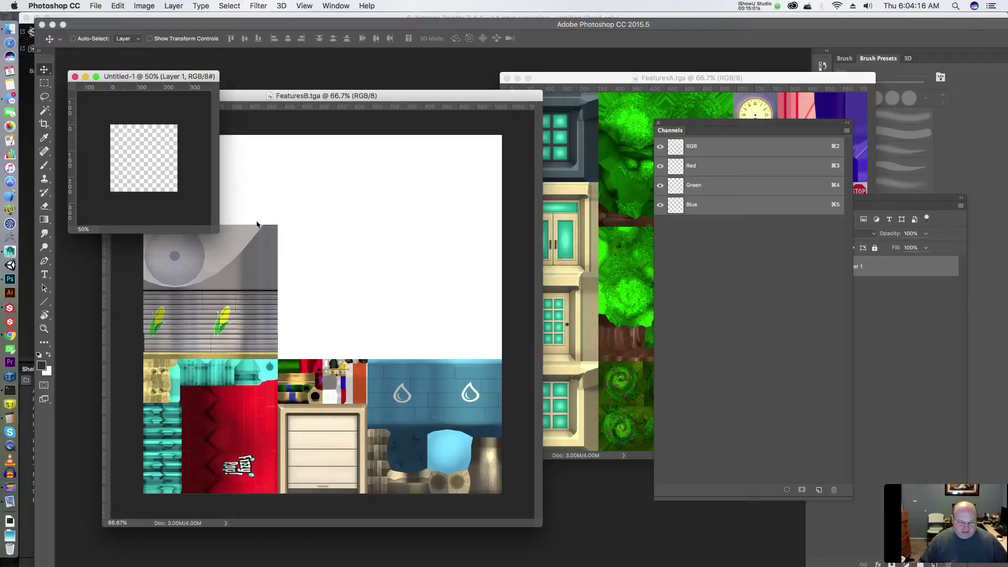
- Enlarge the new document's window and check its pixel dimensions in Image Size without changing them
left_click_drag(220, 230, 550, 355)
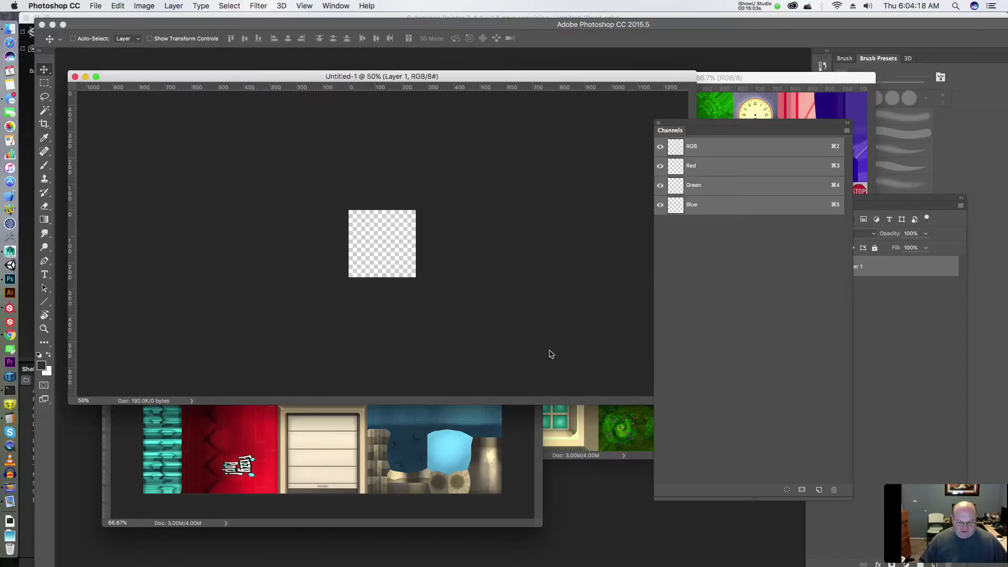
key("z")
left_click_drag(263, 283, 320, 287)
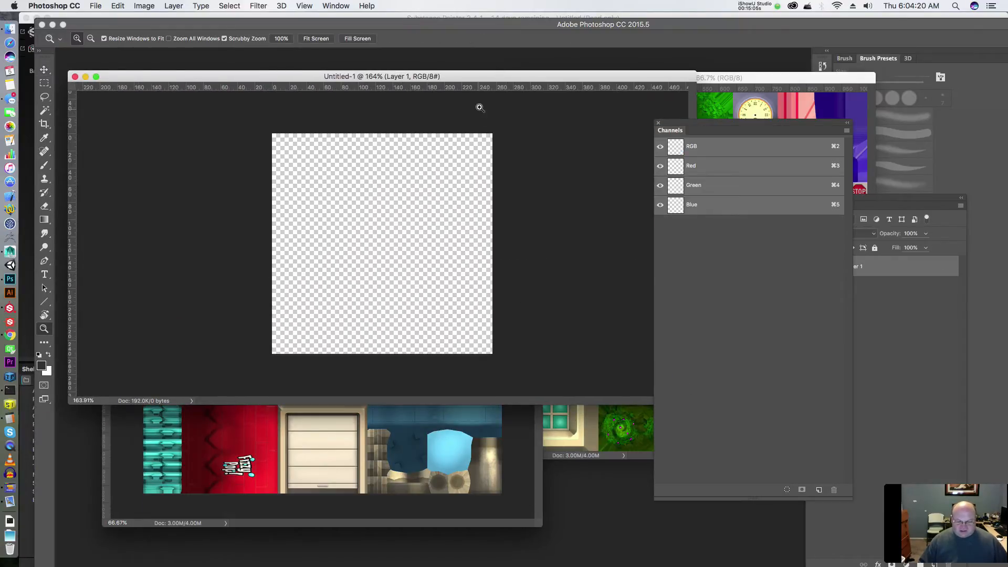
right_click(485, 82)
left_click(504, 92)
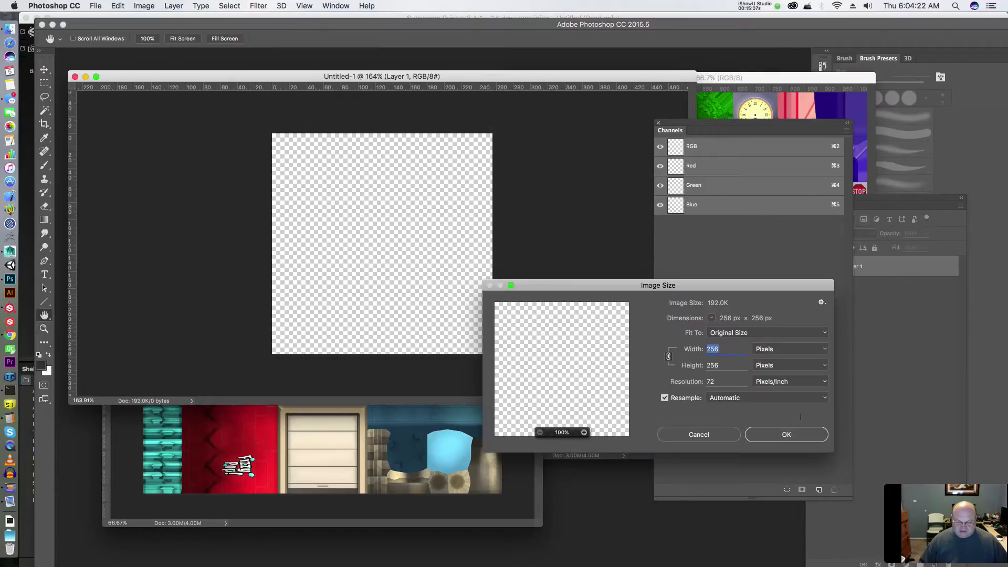
left_click(718, 436)
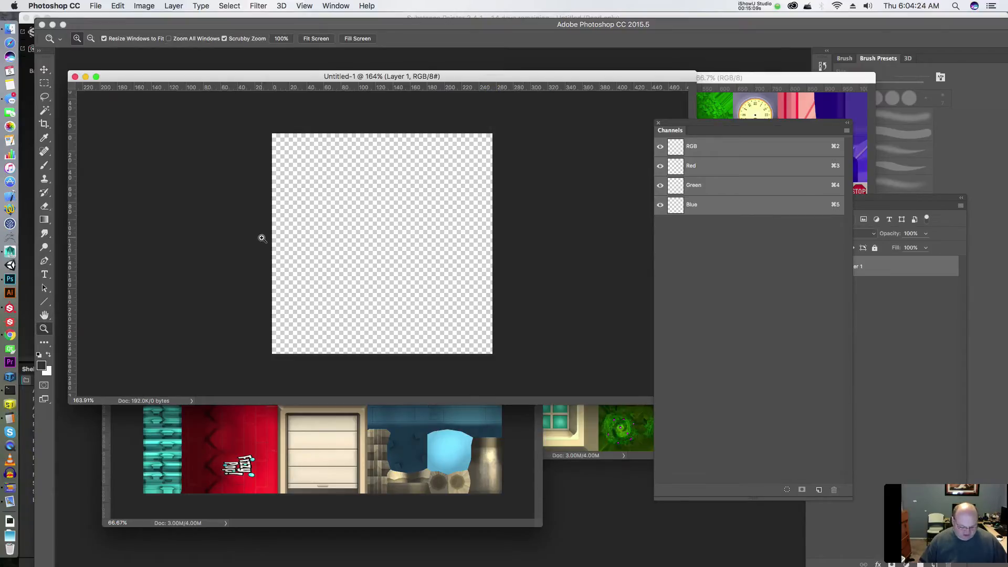
- Select the full-width top quarter of the canvas and fill it with a vertical linear gradient from dark grey to white
key("m")
left_click_drag(260, 132, 523, 187)
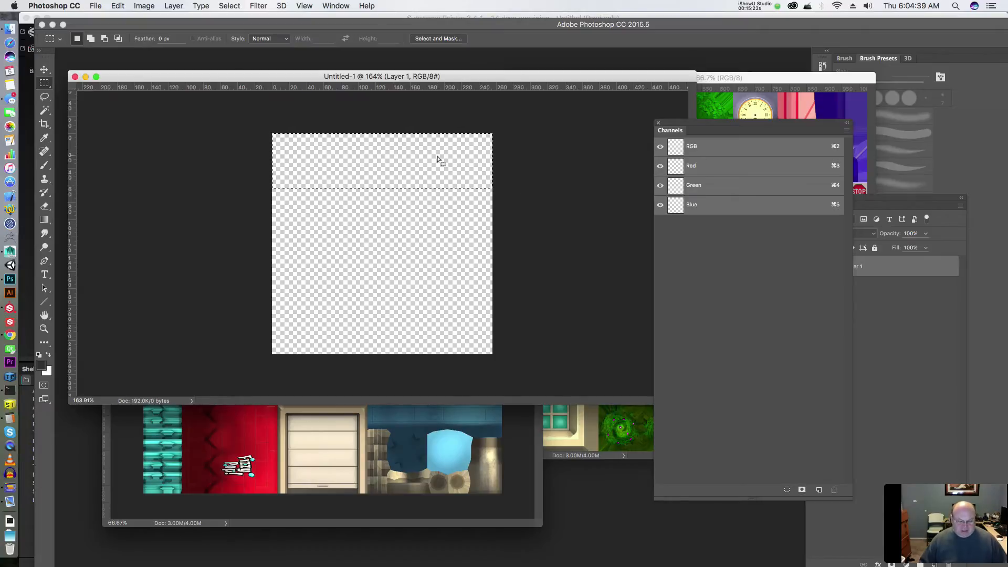
key("g")
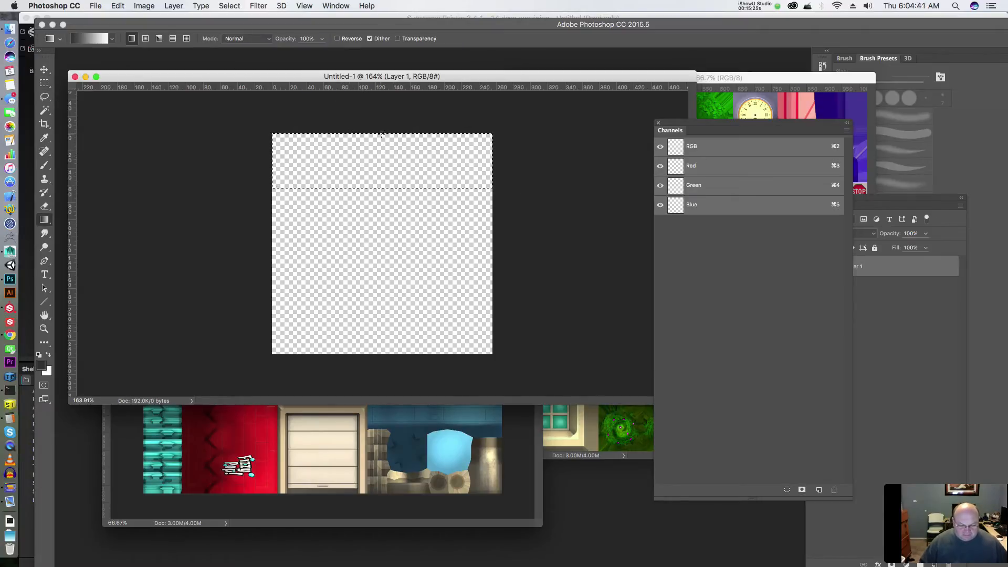
left_click_drag(381, 187, 381, 188)
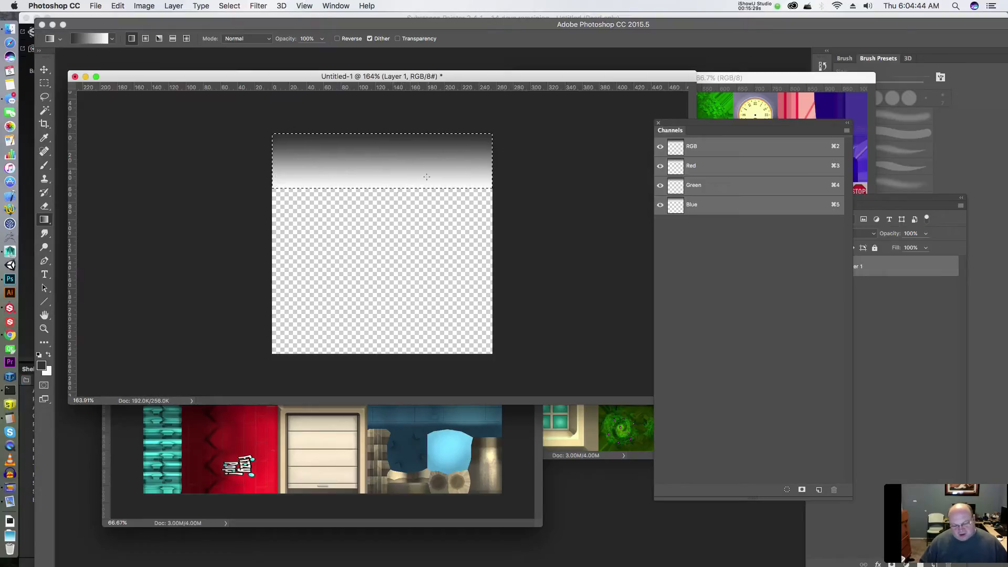
- Duplicate the gradient band downward until four equal bands fill the canvas on the same layer
key("v")
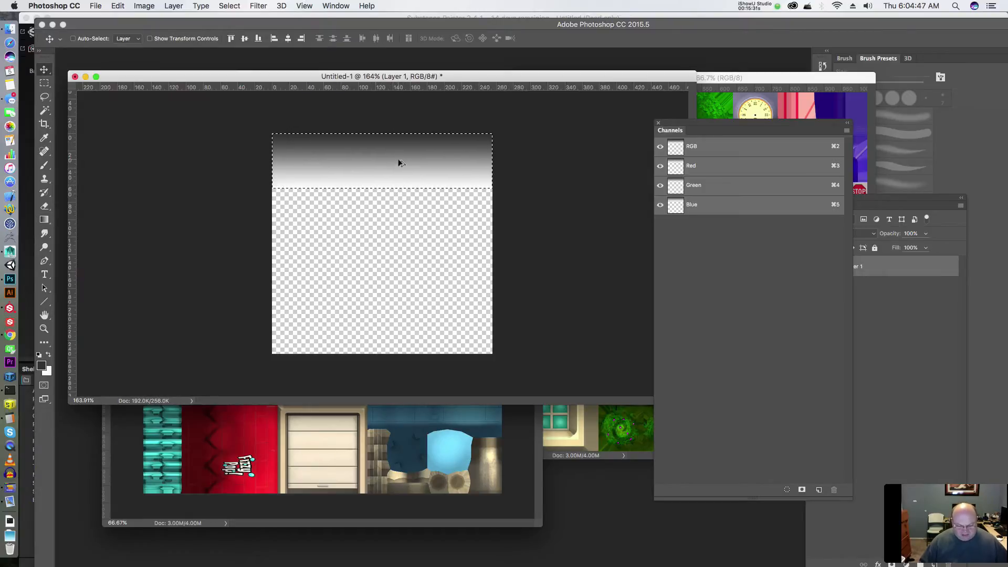
left_click_drag(398, 159, 404, 214, "alt")
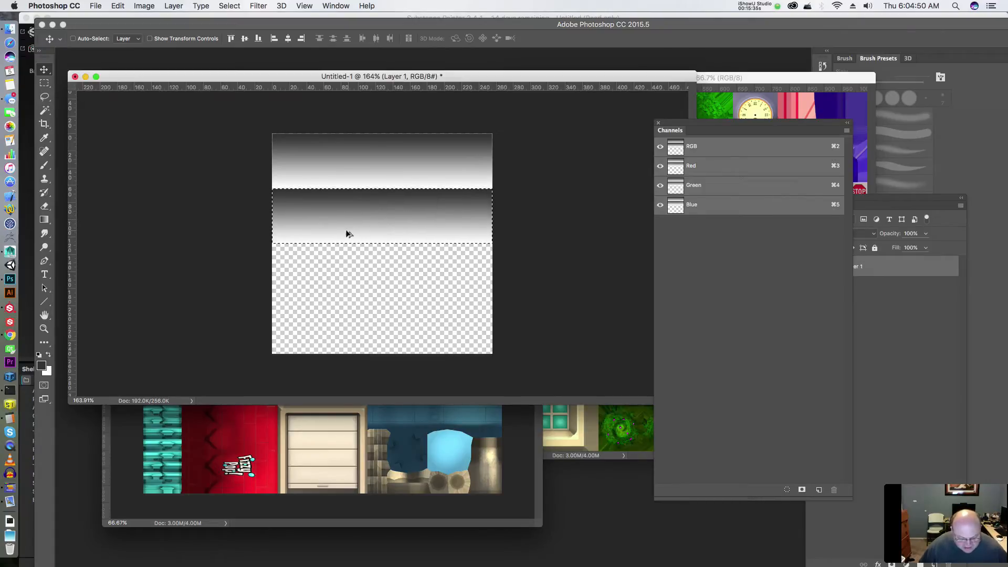
left_click_drag(345, 220, 351, 324, "alt")
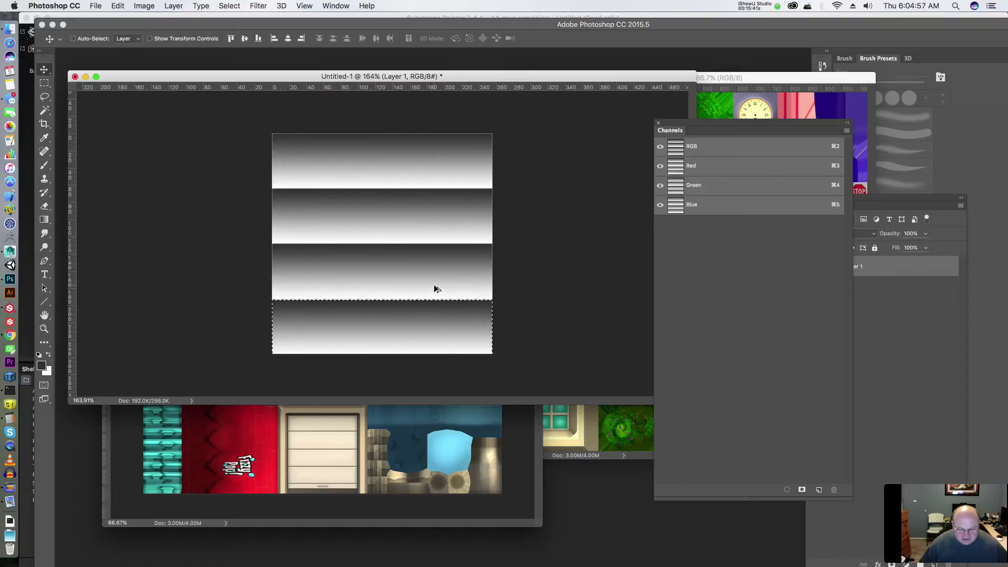
- Examine the seams between the four gradient bands at different magnifications and in full-screen mode
key("z")
left_click_drag(328, 250, 350, 244)
key("v")
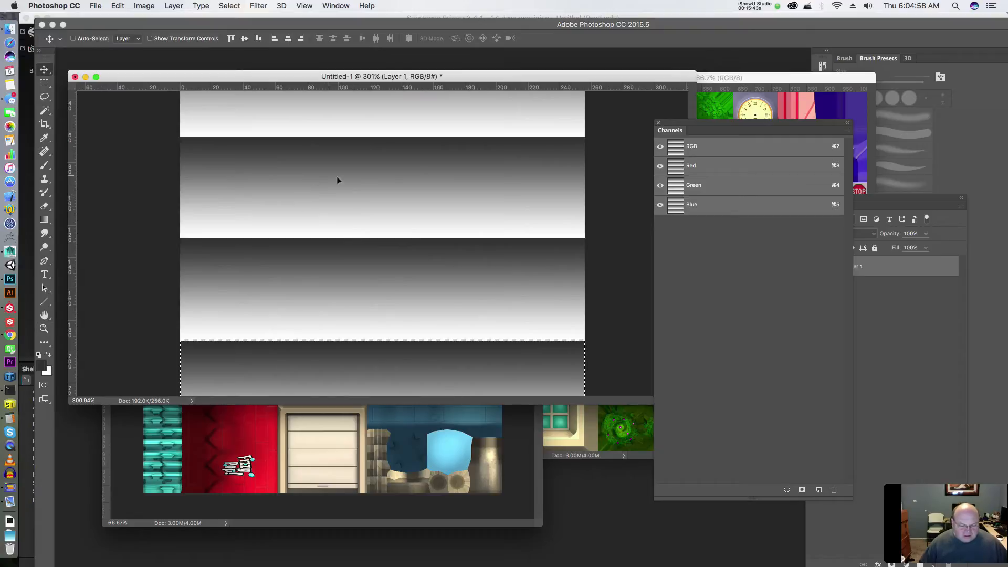
key("super+d")
key("z")
left_click_drag(441, 184, 420, 186)
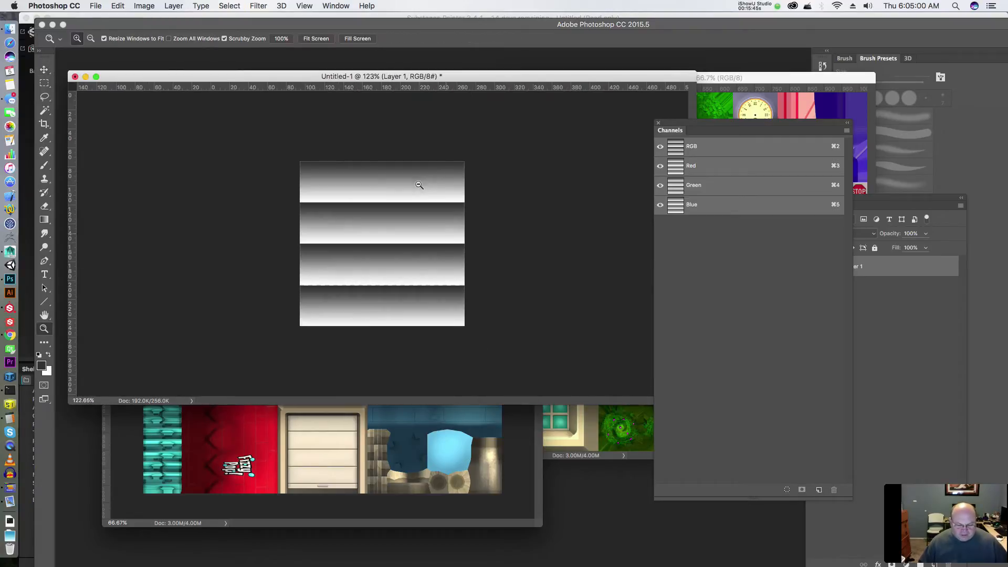
key("v")
key("z")
left_click_drag(323, 182, 385, 196)
key("v")
key("z")
key("v")
key("z")
key("v")
key("f")
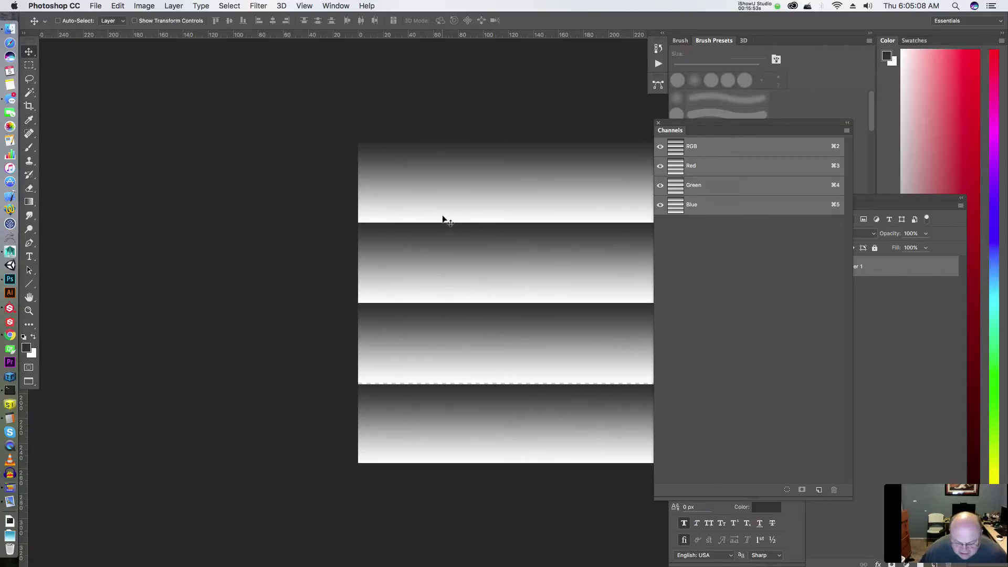
key("f")
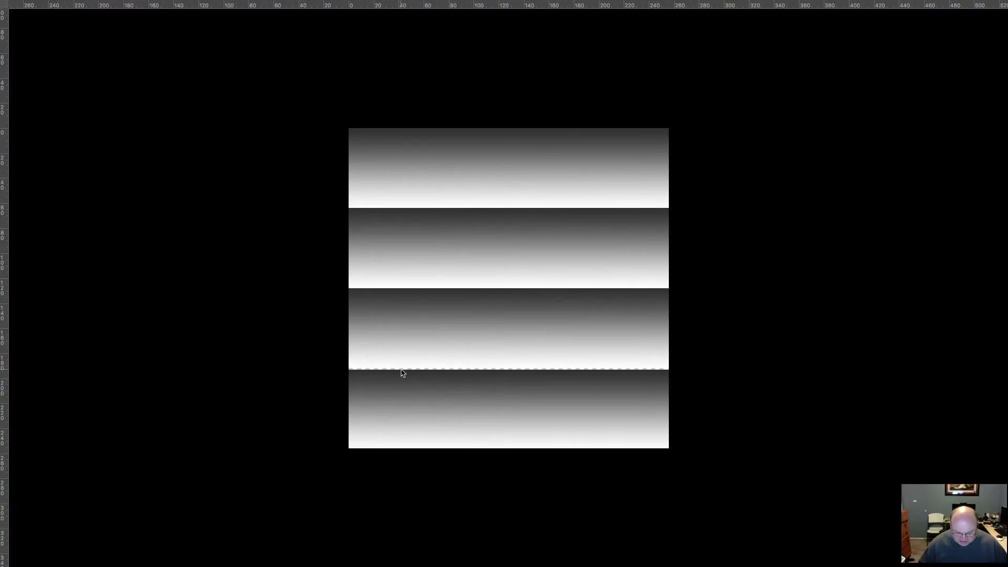
key("f")
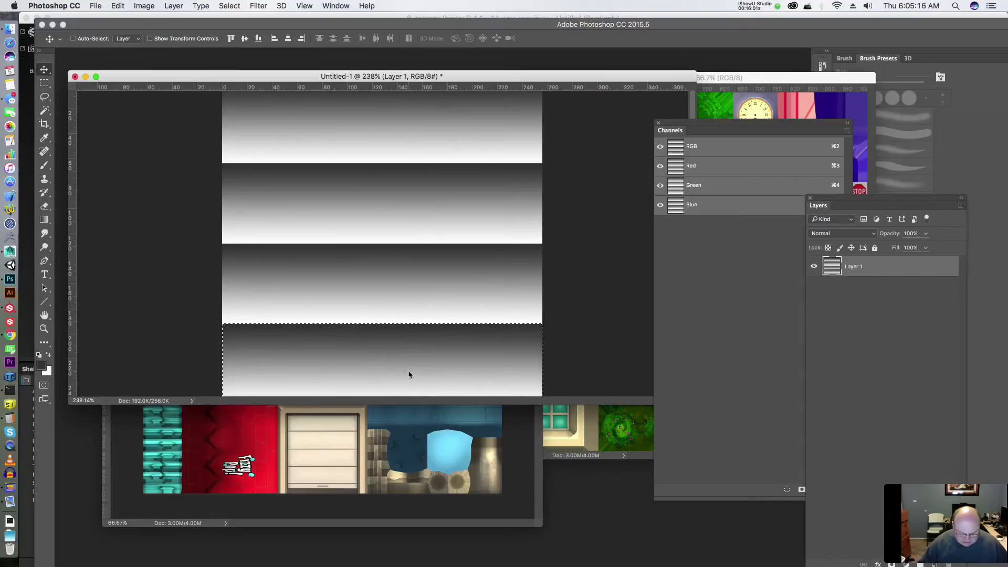
- Deselect the bottom band and paint a straight light grey line with a 7 px brush along the lower edge of each band
key("super+d")
key("z")
mouse_move(428, 311)
left_mouse_down()
mouse_move(385, 310)
mouse_move(420, 313)
left_mouse_up()
key("b")
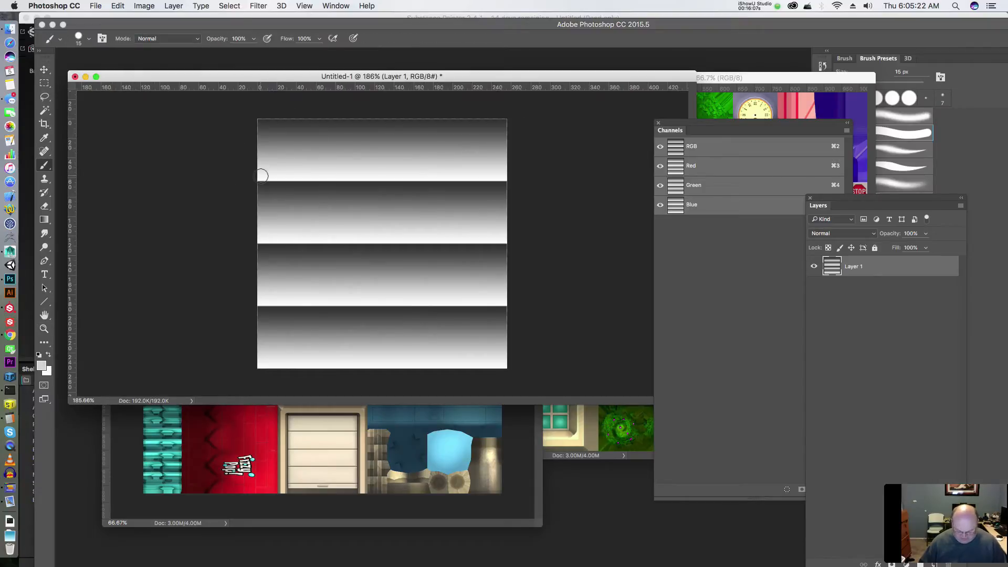
key("bracketleft")
key("bracketleft")
key("bracketleft")
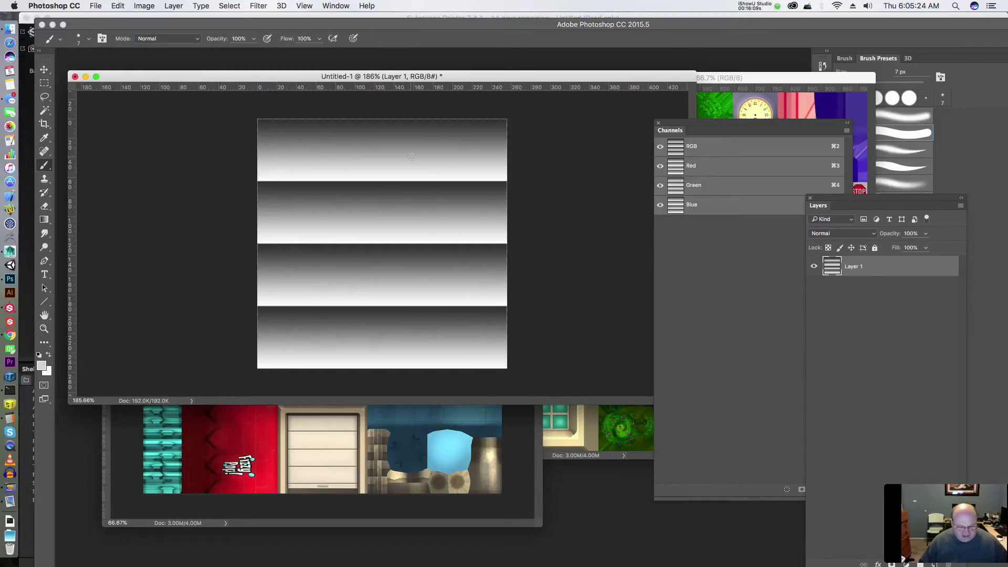
left_click(509, 179, "shift")
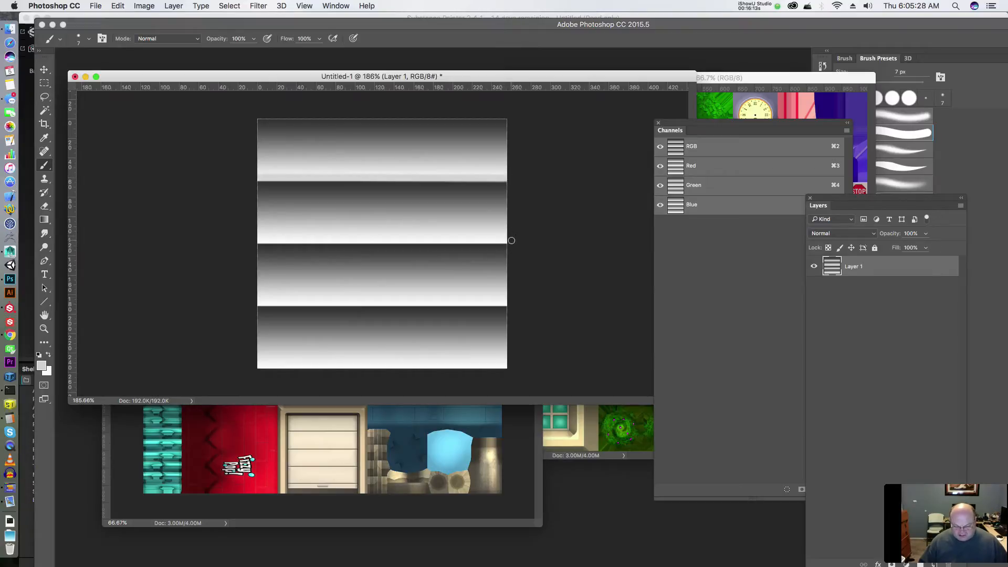
left_click(256, 240, "shift")
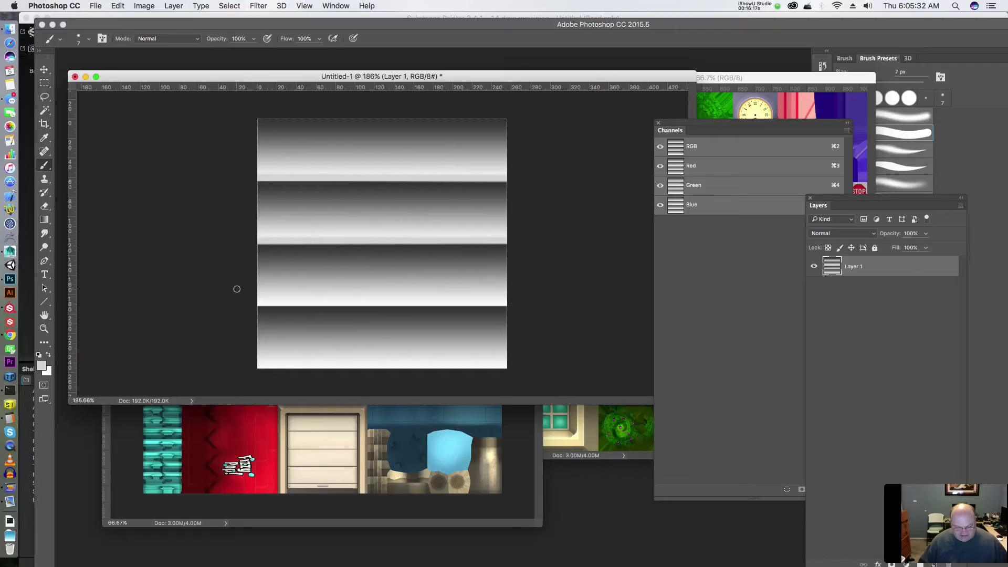
left_click(253, 303, "shift")
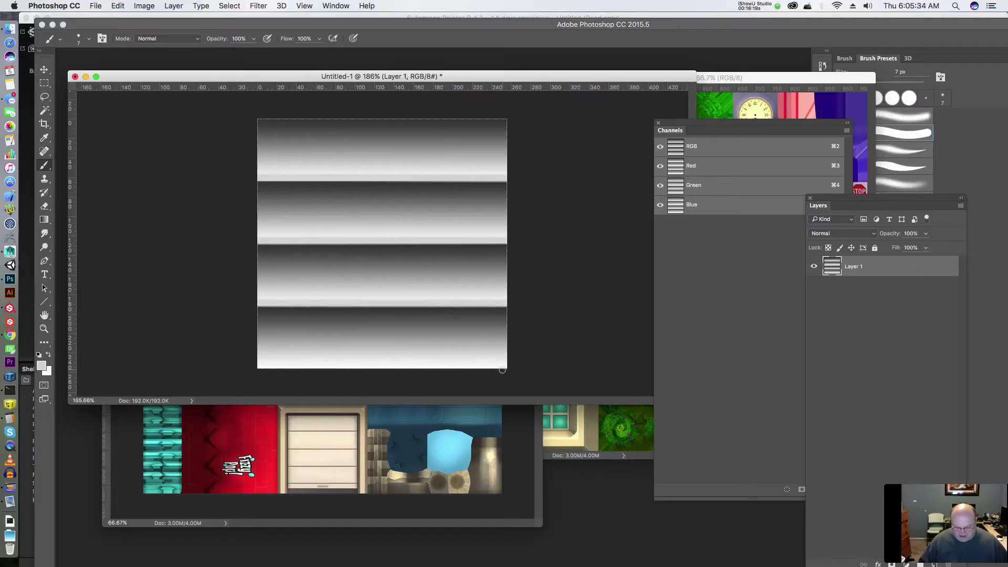
left_click(254, 365, "shift")
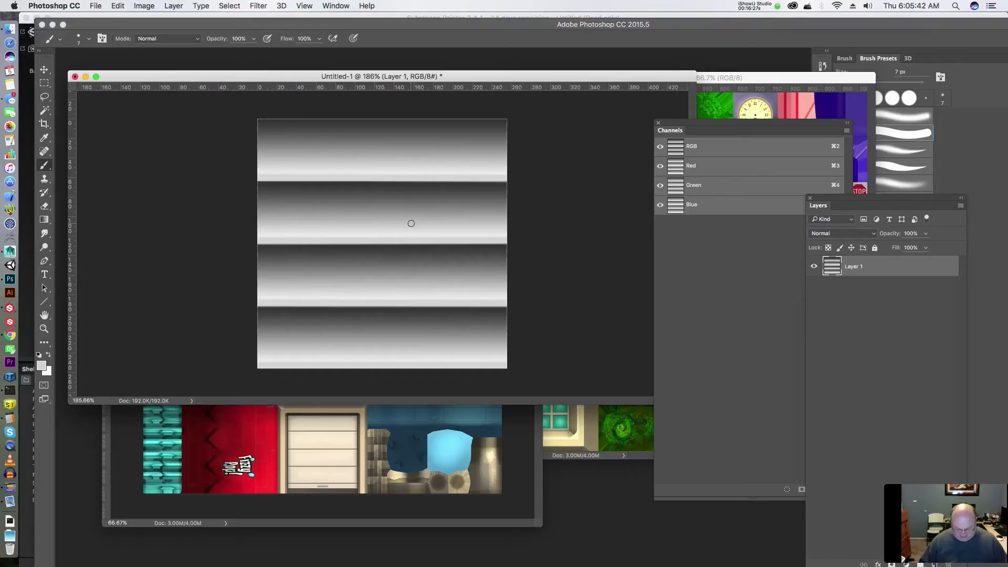
key("bracketright")
key("bracketright")
key("bracketright")
key("bracketright")
key("bracketright")
key("bracketright")
key("bracketright")
key("bracketright")
key("bracketright")
key("bracketright")
key("bracketright")
key("bracketright")
key("bracketright")
key("bracketright")
key("bracketright")
key("bracketright")
key("bracketright")
key("bracketright")
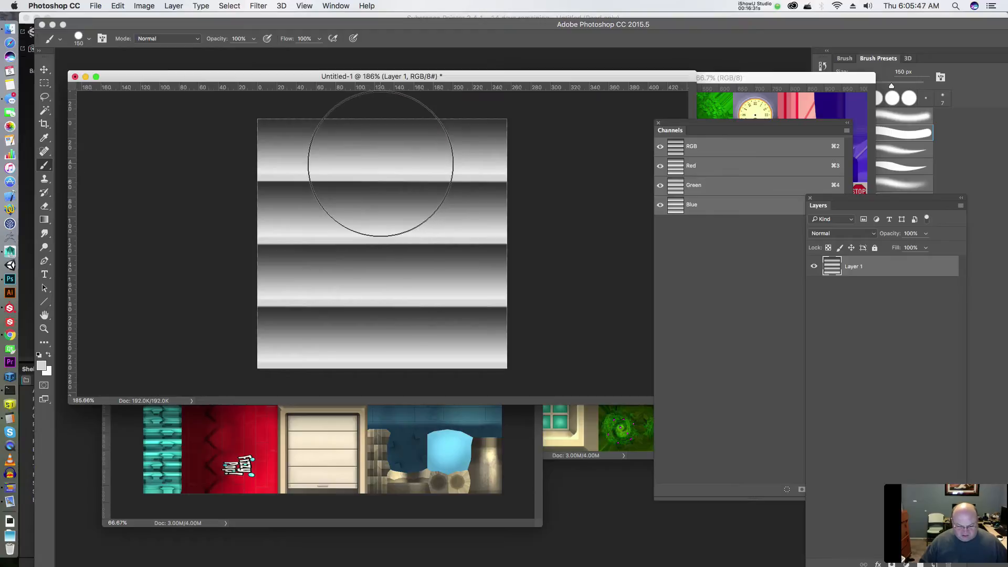
left_click(380, 153)
key("super+z")
- Try to lighten the centre of the bands from top to bottom with a large Dodge brush set to Midtones
key("o")
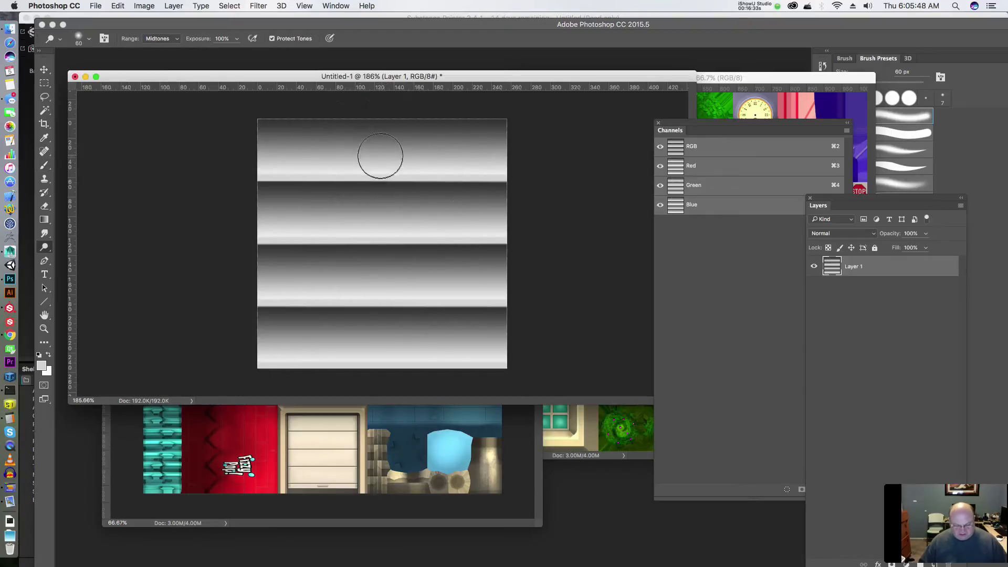
key("bracketright")
key("bracketright")
key("bracketright")
key("bracketright")
key("bracketright")
key("bracketright")
key("bracketright")
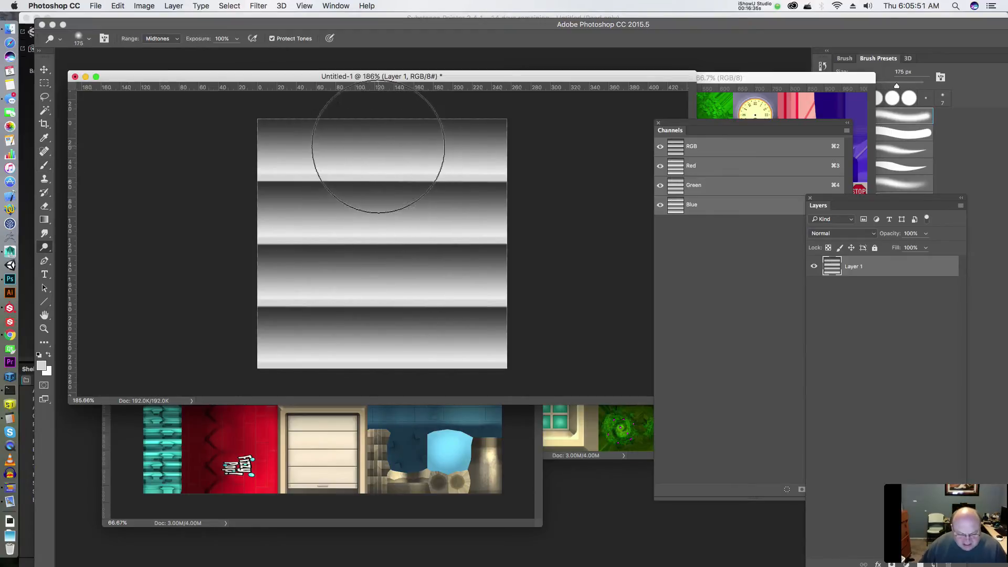
left_click(380, 145)
key("bracketleft")
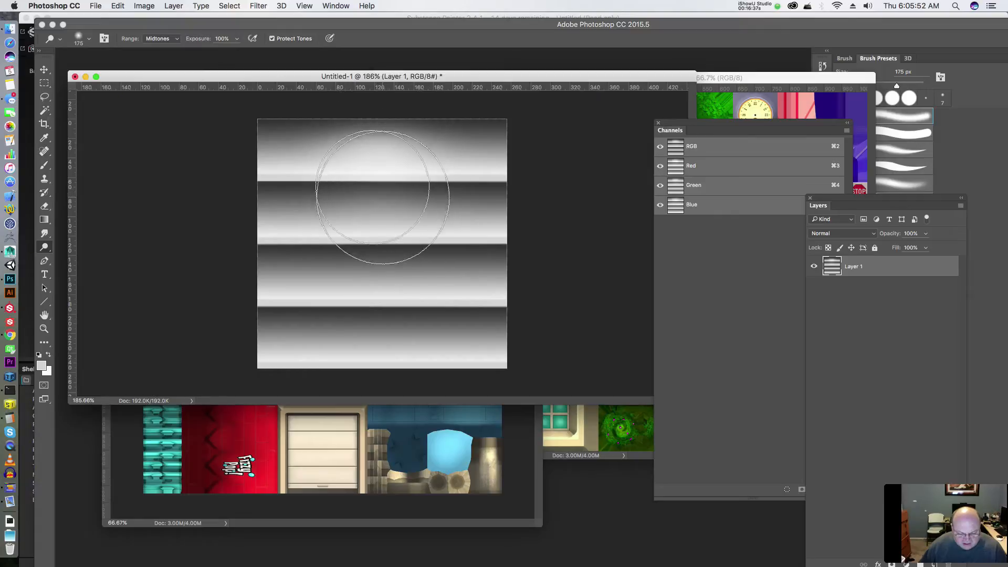
mouse_move(376, 213)
left_mouse_down()
mouse_move(362, 184)
mouse_move(398, 203)
mouse_move(369, 264)
mouse_move(345, 266)
mouse_move(393, 263)
mouse_move(355, 337)
mouse_move(408, 334)
left_mouse_up()
- Undo all dodge strokes on the gradient bands
key("z")
mouse_move(438, 241)
left_mouse_down()
mouse_move(383, 232)
mouse_move(436, 242)
left_mouse_up()
key("o")
key("alt+super+z")
key("alt+super+z")
key("alt+super+z")
key("alt+super+z")
key("alt+super+z")
key("alt+super+z")
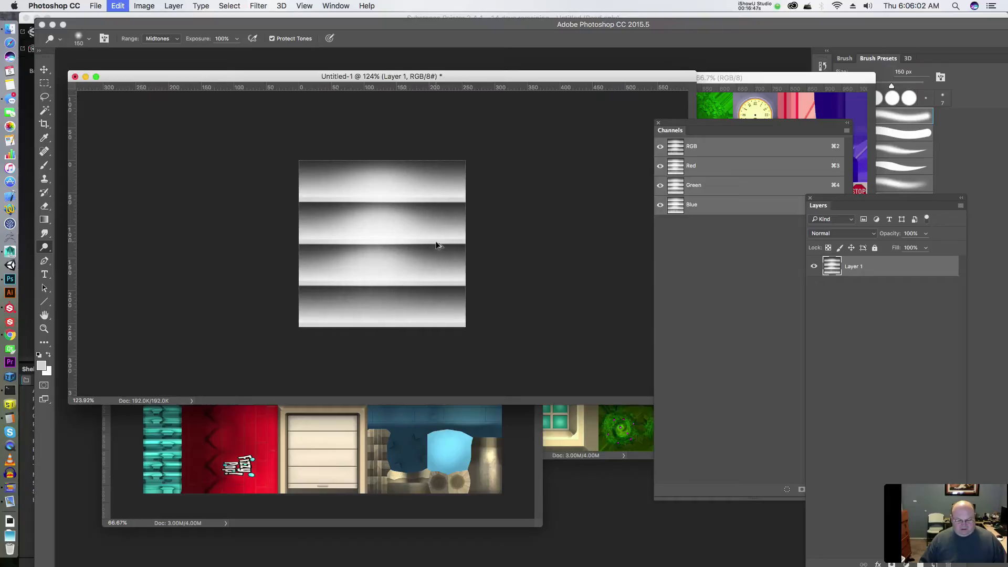
key("alt+super+z")
key("alt+super+z")
key("alt+super+z")
key("alt+super+z")
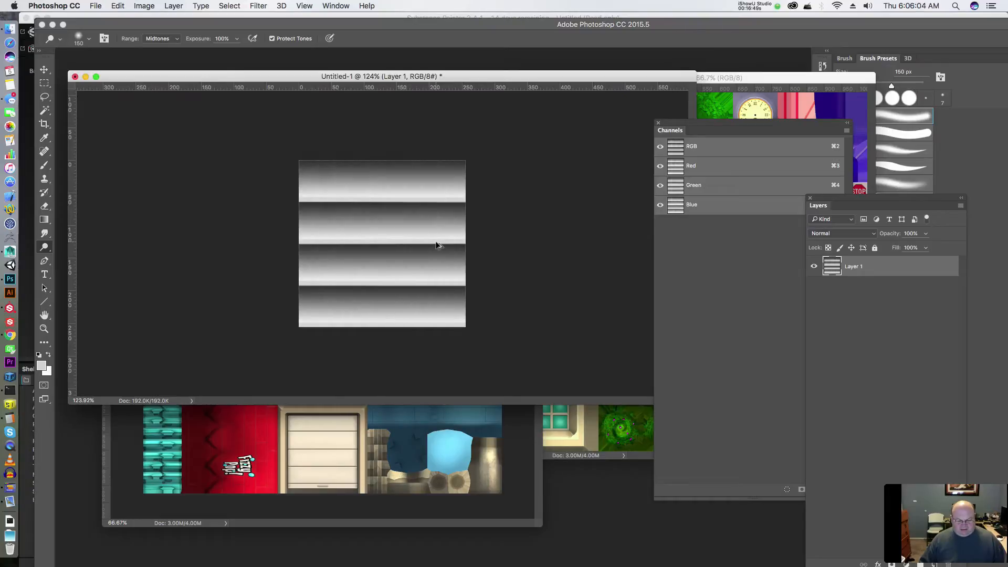
- Lighten the middle of the four bands with the Dodge tool at 300 px, using Midtones at 100% exposure
key("bracketright")
key("bracketright")
key("bracketright")
key("bracketright")
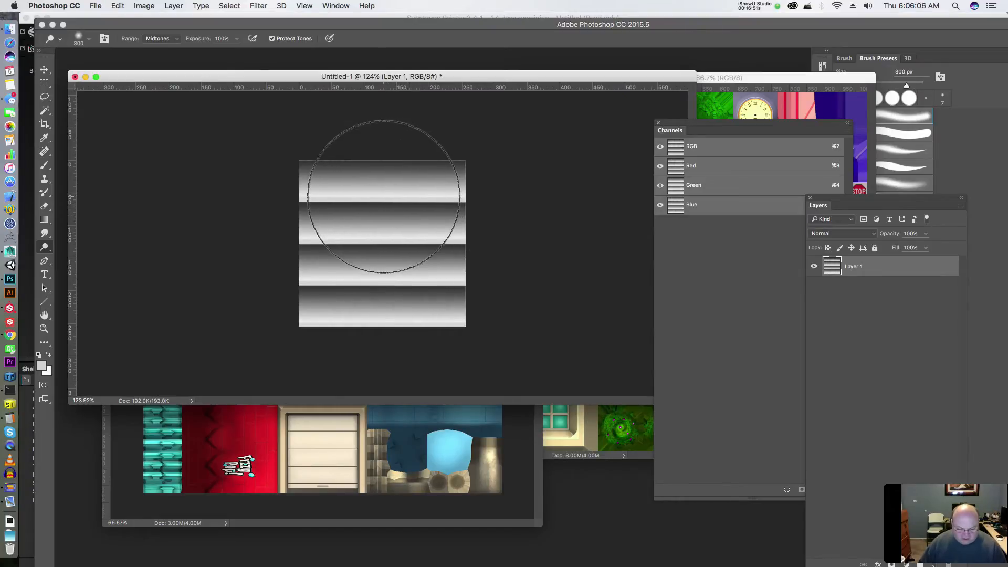
mouse_move(383, 195)
left_mouse_down()
mouse_move(383, 258)
mouse_move(535, 253)
left_mouse_up()
left_click_drag(490, 261, 473, 259)
key("o")
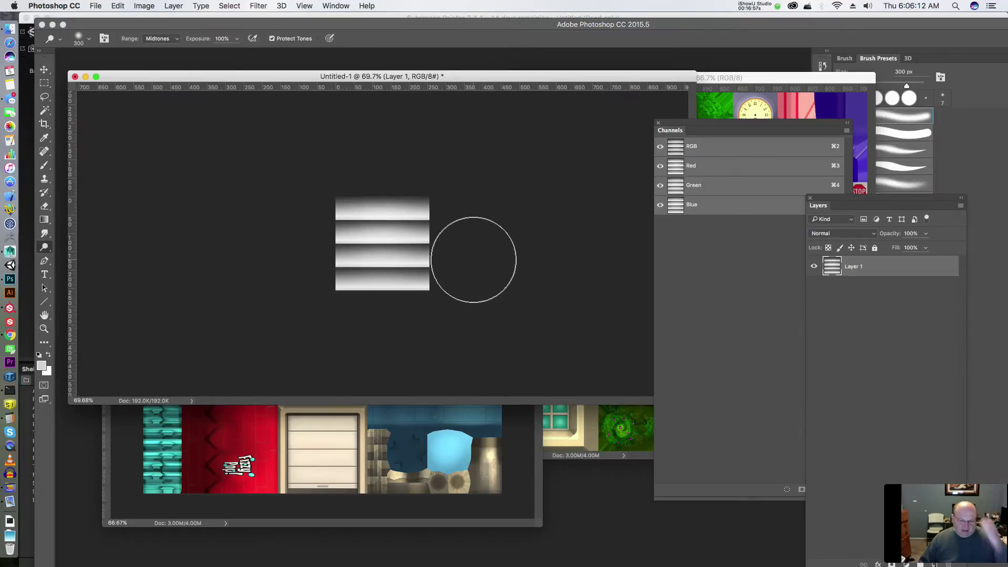
- Save a PNG copy of the band image in the sourceimages folder of FastFoodLifeSource
key("super+shift+s")
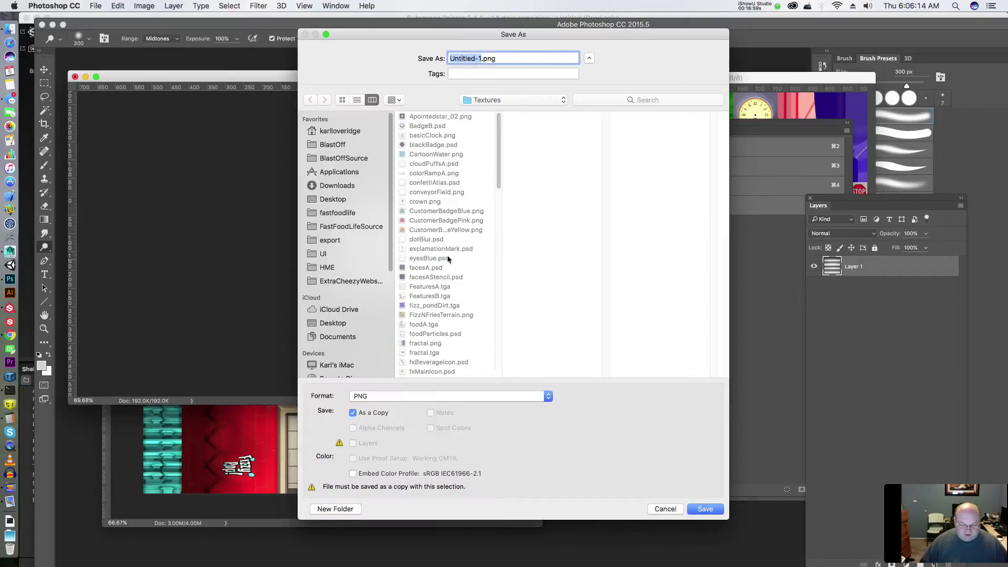
left_click(339, 229)
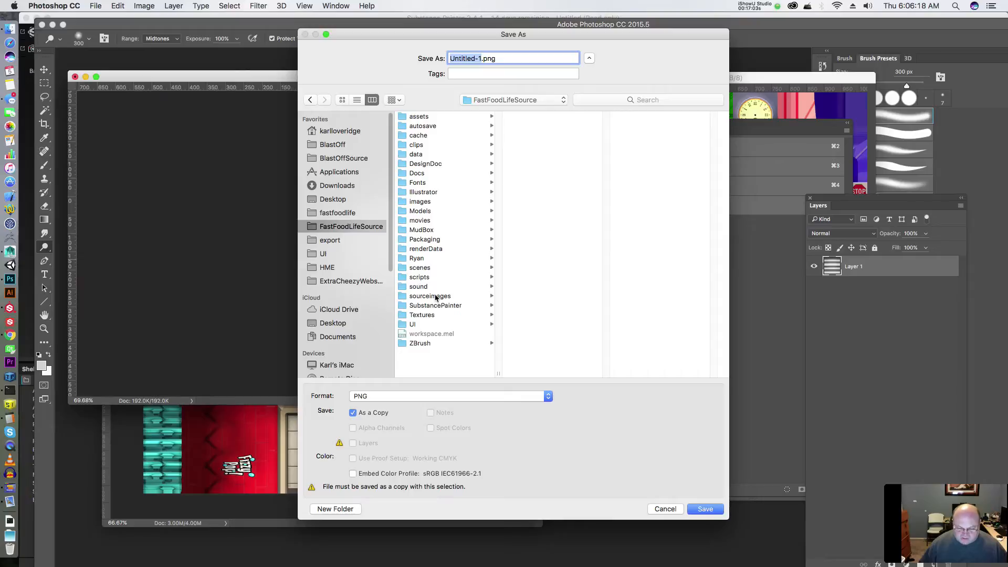
left_click(435, 297)
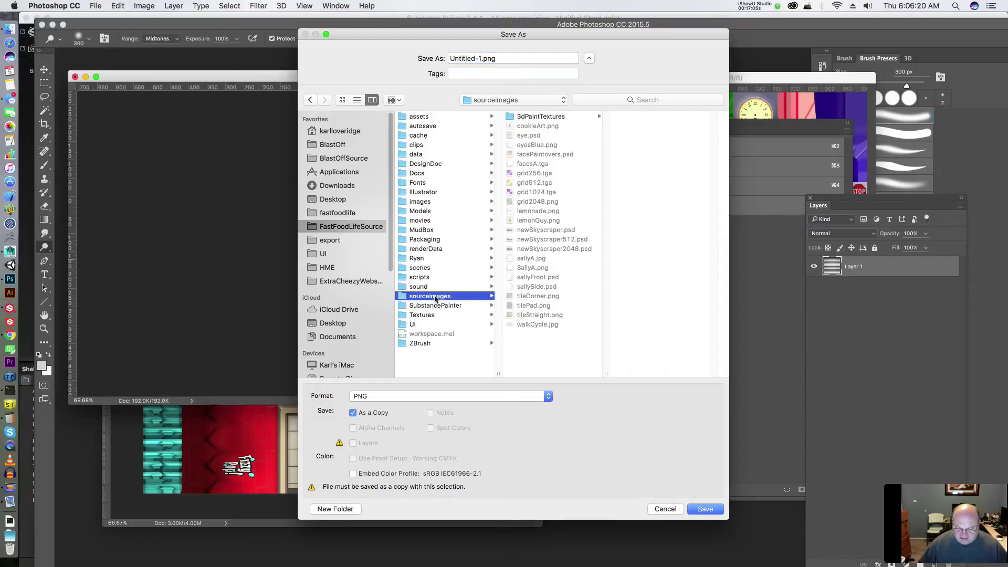
- Save a PNG copy of the slat image as shudderSlat.png in the sourceimages folder, using Smallest / Slow compression and no interlacing
left_click(484, 59)
type("shudderSlat")
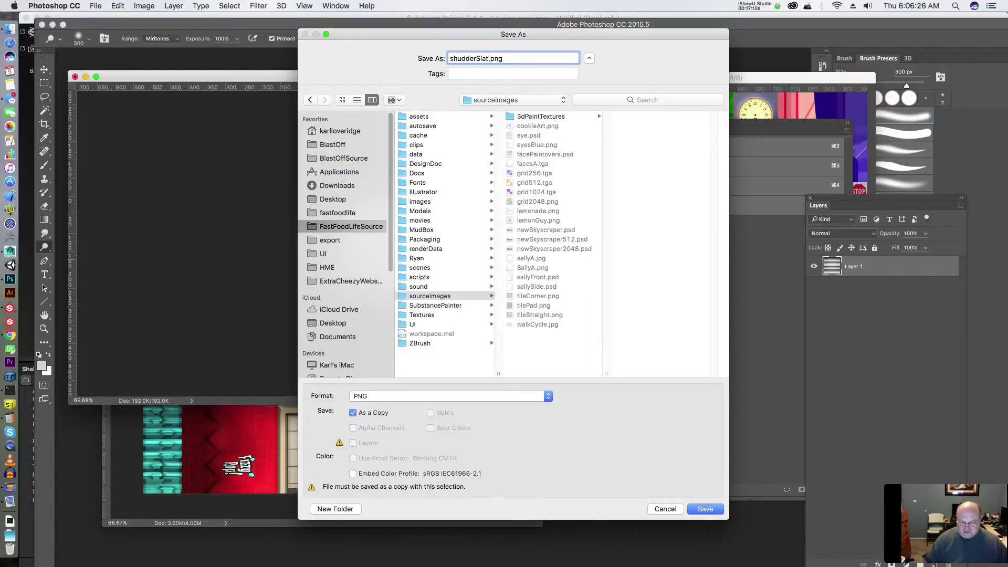
key("Return")
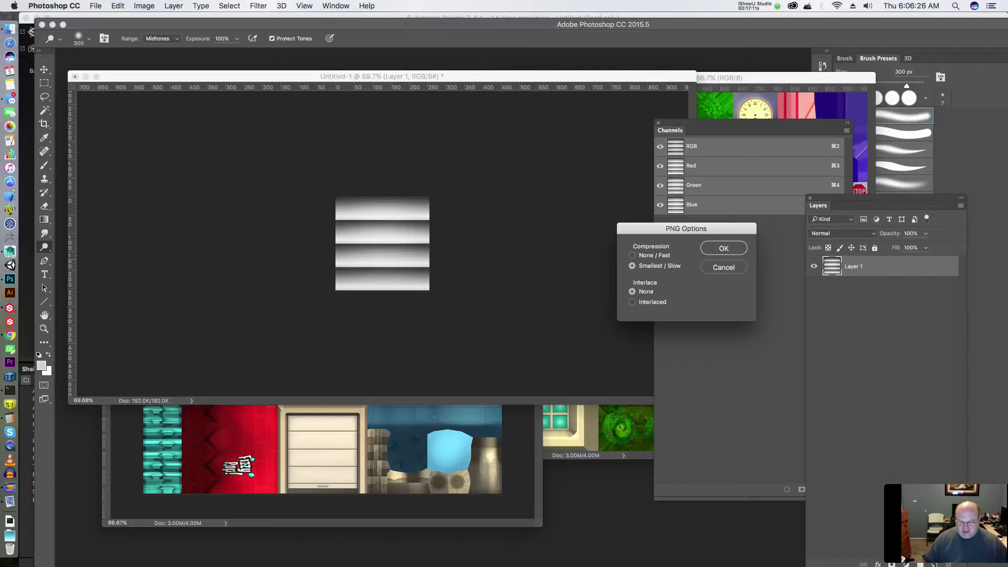
left_click(710, 251)
- Open the FastFoodLifeSource folder in Finder and display the Textures category of the shelf in Substance Painter
key("super+Tab")
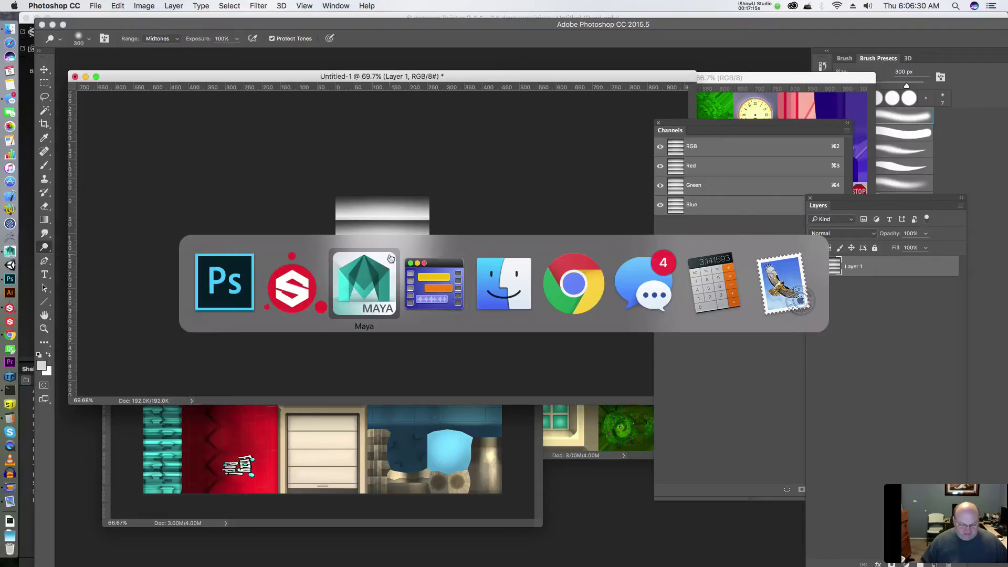
left_click(303, 293)
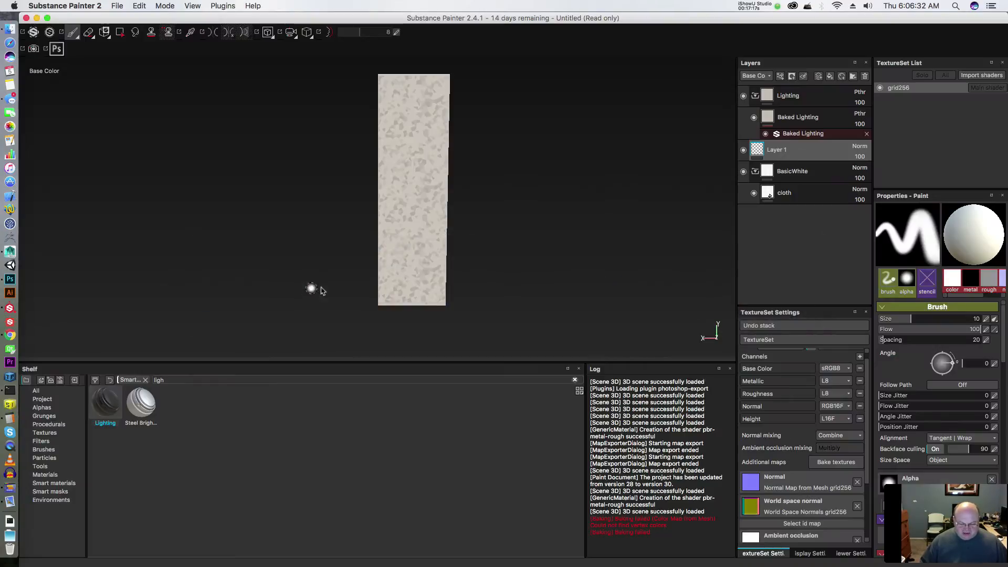
key("super+Tab")
left_click(486, 290)
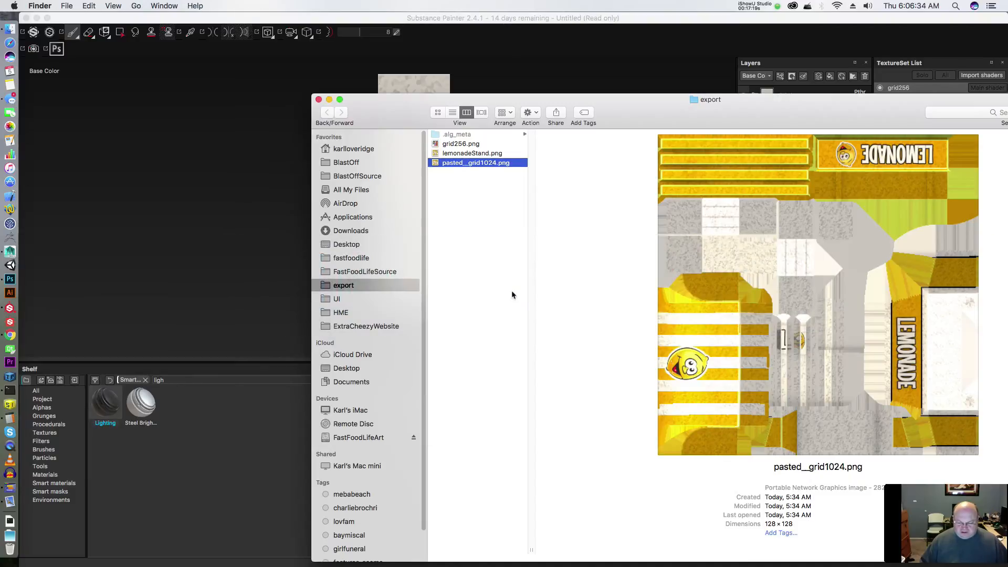
left_click(389, 272)
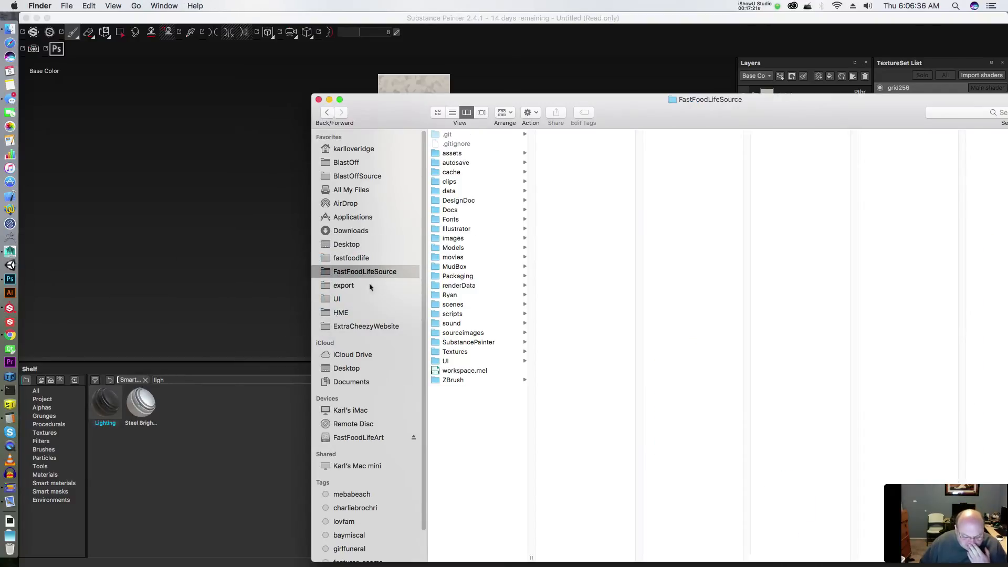
left_click(53, 440)
left_click(56, 433)
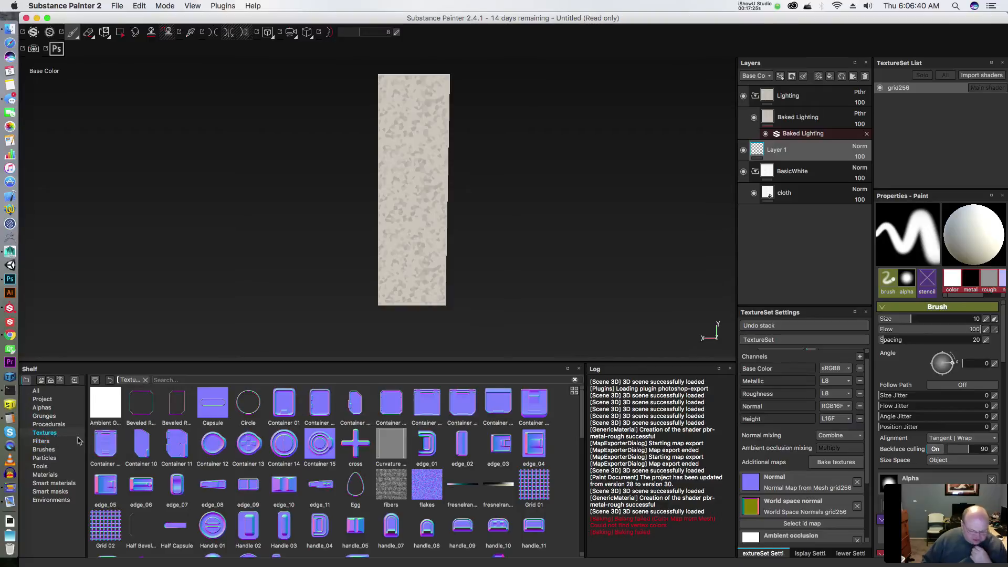
- Locate shudderSlat.png in Finder's FastFoodLifeSource/sourceimages folder and bring it into the Substance Painter shelf
key("super+Tab")
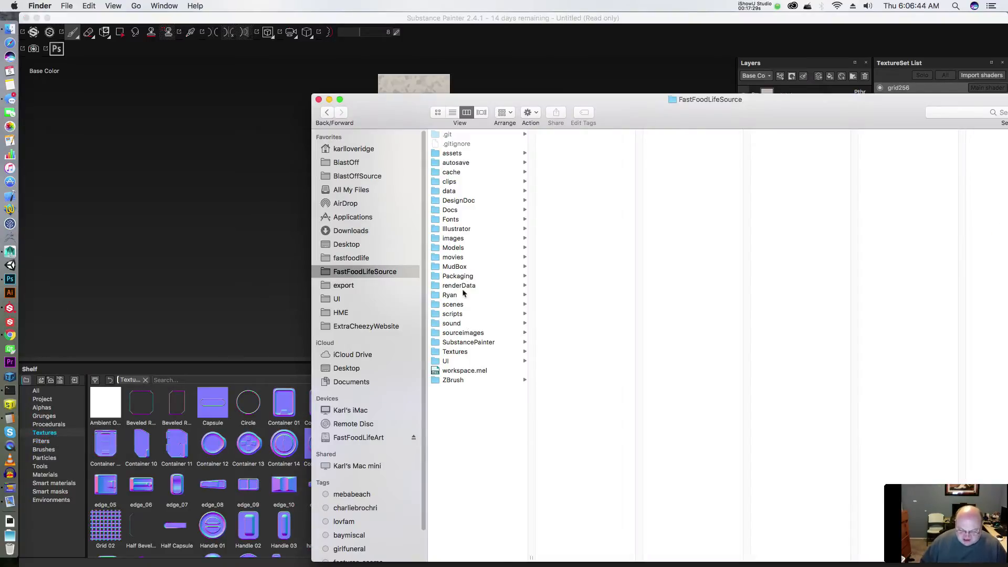
left_click(470, 342)
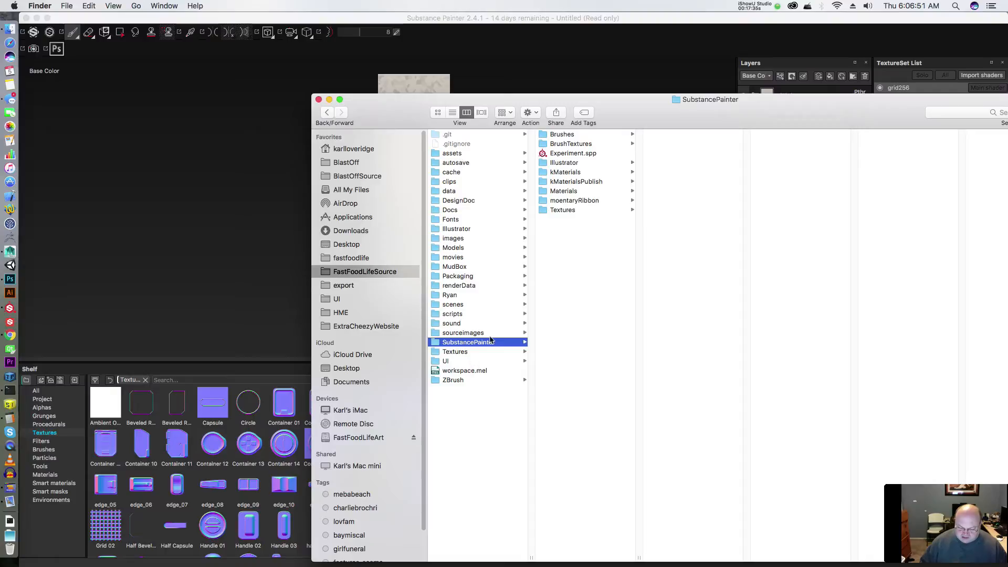
left_click(363, 272)
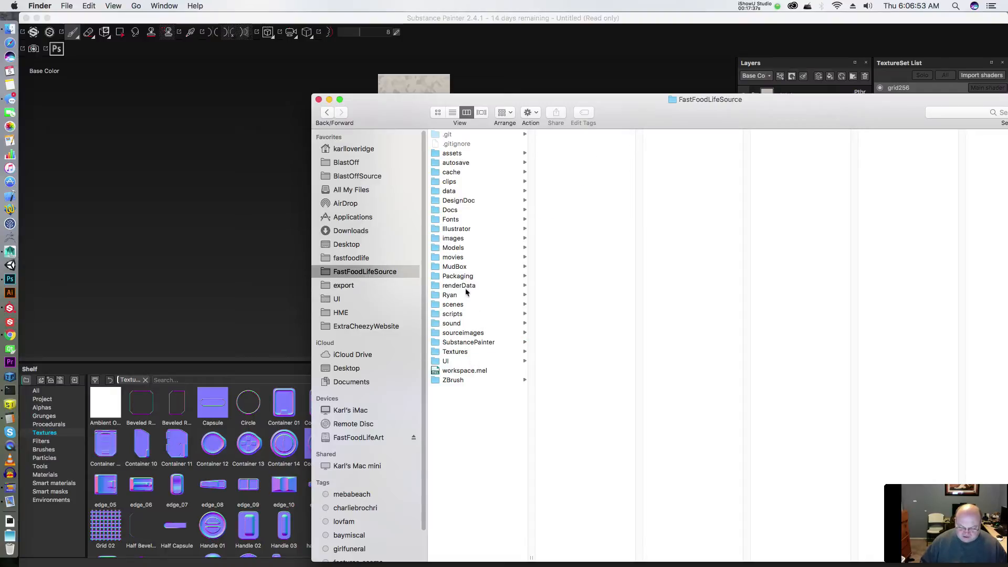
left_click(463, 334)
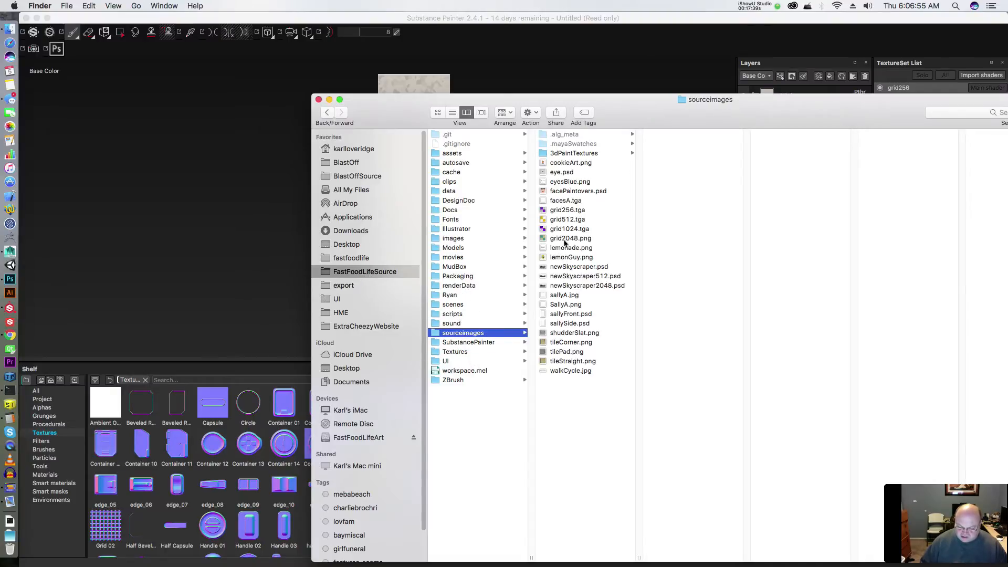
left_click(561, 333)
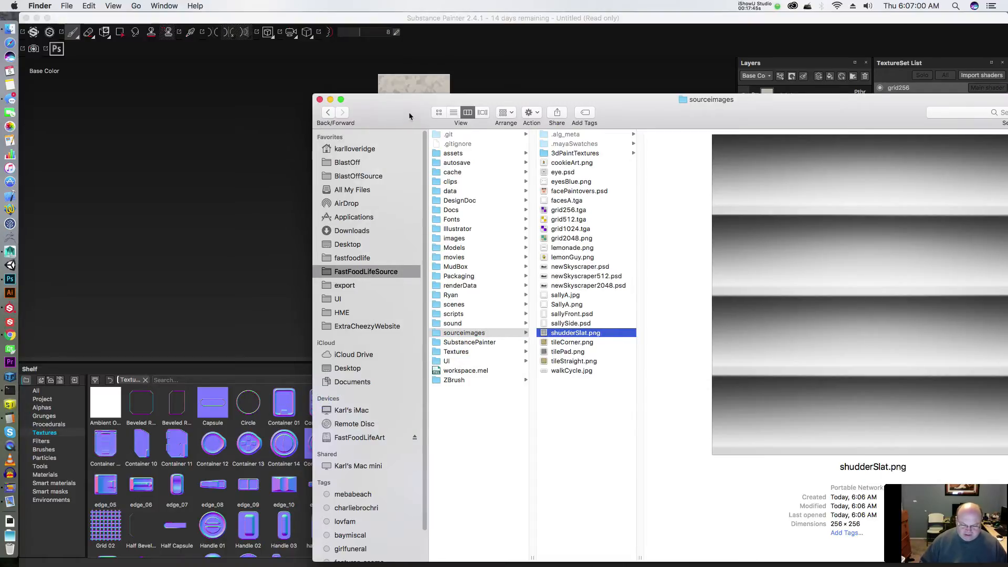
mouse_move(412, 112)
left_mouse_down()
mouse_move(775, 165)
mouse_move(766, 260)
left_mouse_up()
- Import shudderSlat.png as a texture into the project 'Untitled'
left_click(641, 173)
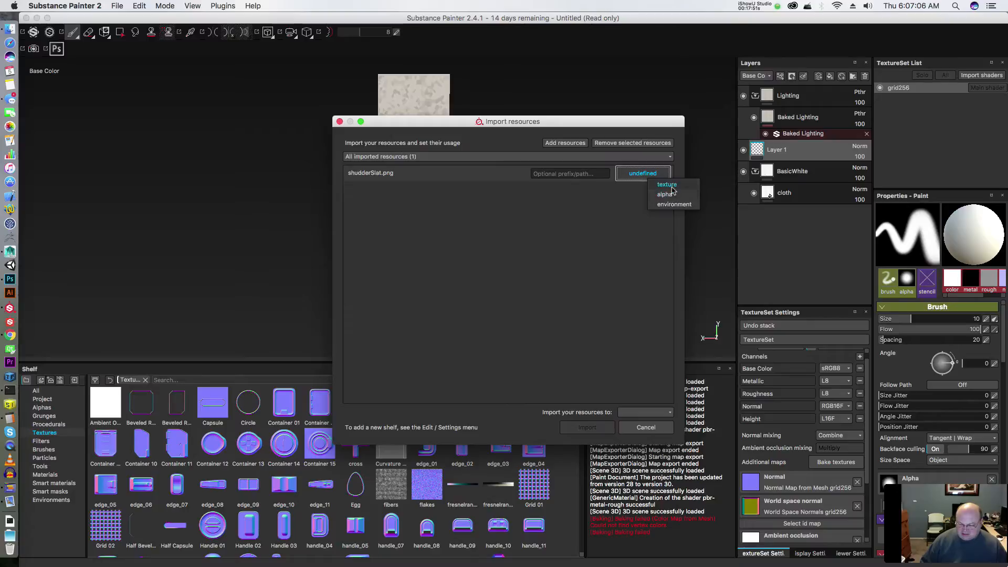
left_click(667, 185)
left_click(641, 413)
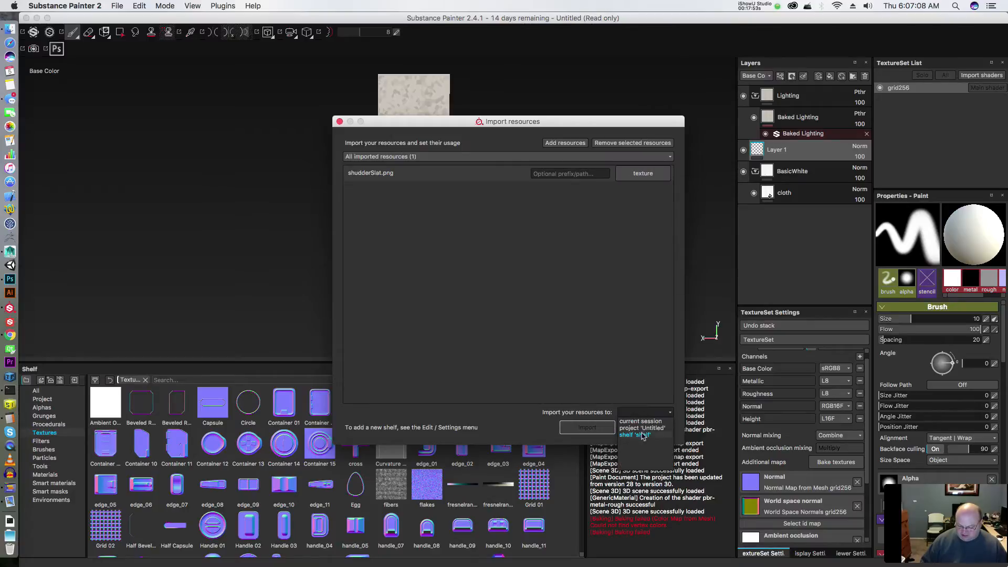
left_click(643, 430)
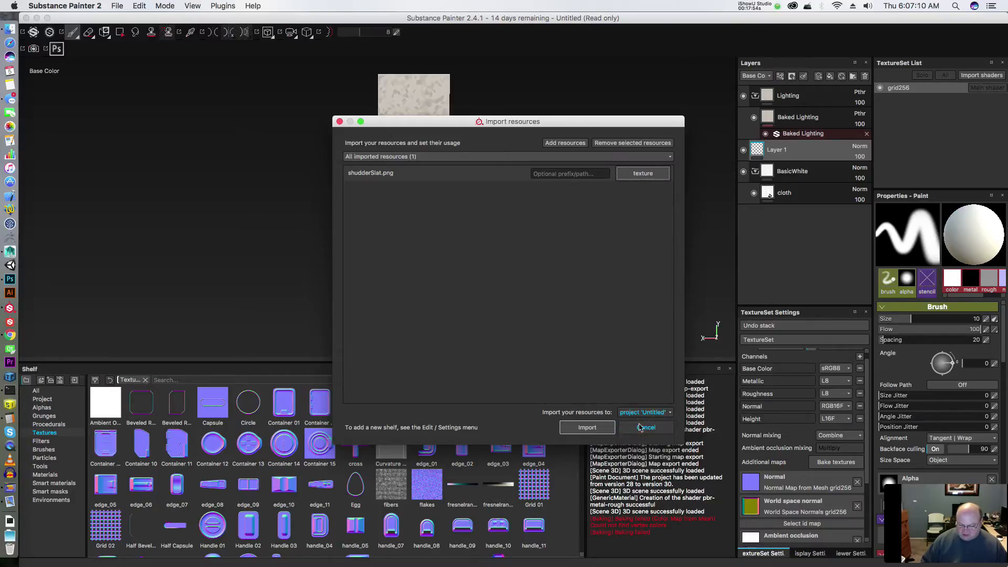
left_click(605, 428)
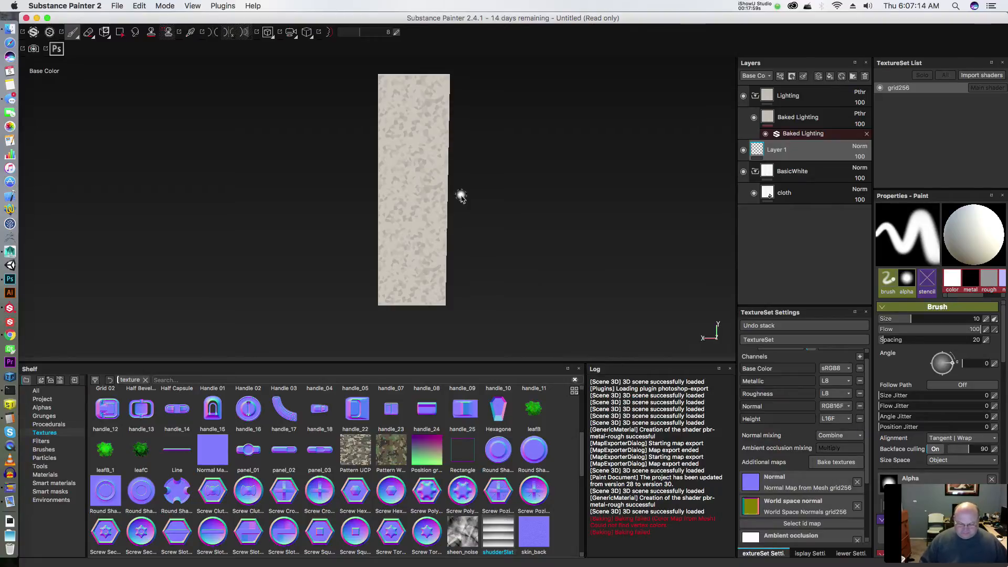
- Assign the shudderSlat texture to the paint brush's base color and remove the brush's Shape alpha
left_click_drag(480, 188, 487, 178, "alt")
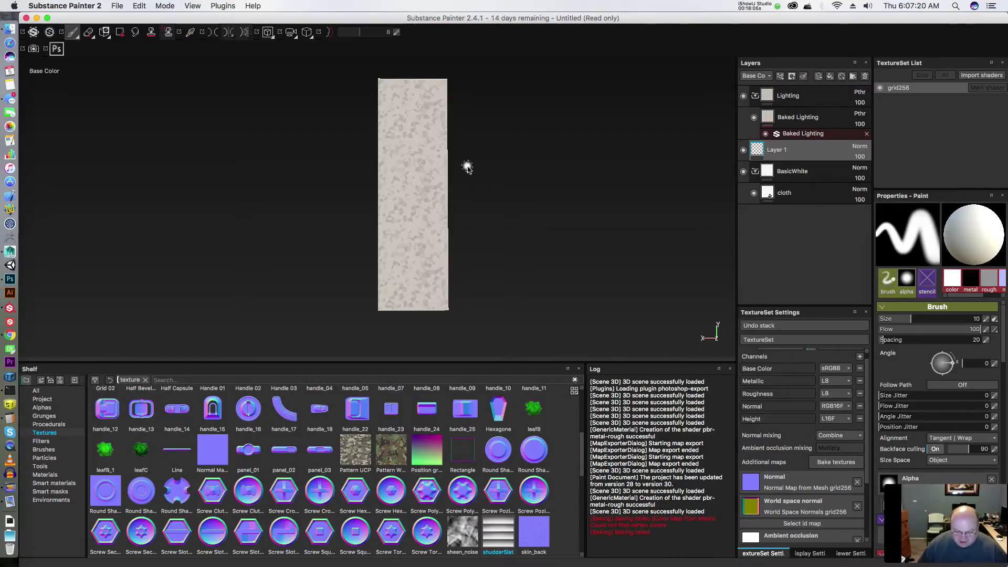
scroll(937, 399, "down", 4)
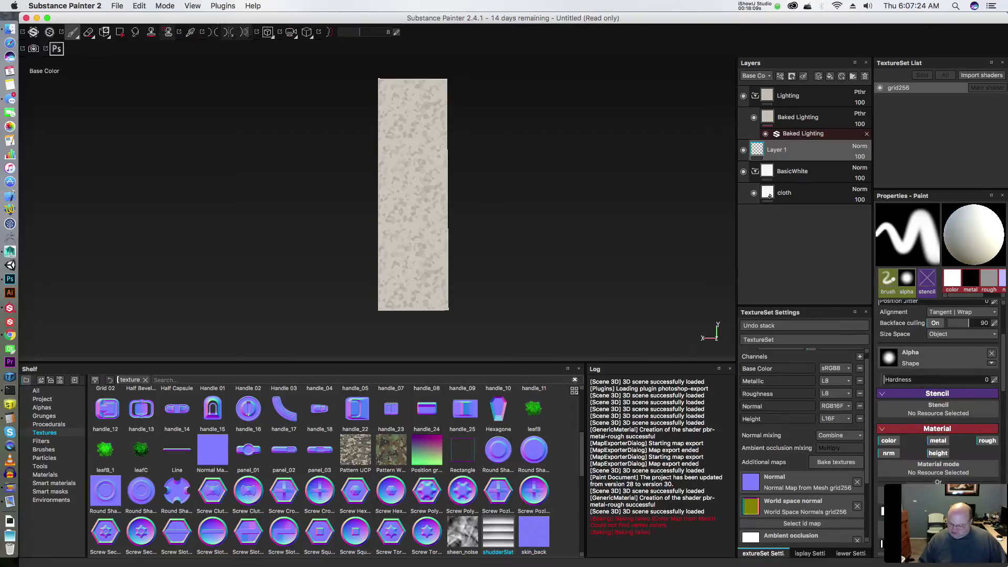
left_click_drag(498, 532, 916, 498)
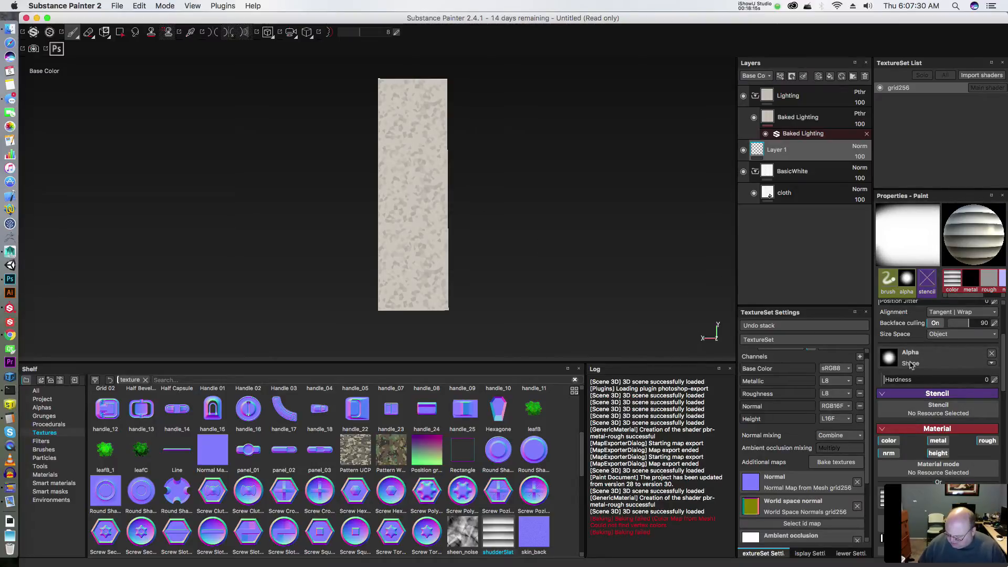
left_click(990, 356)
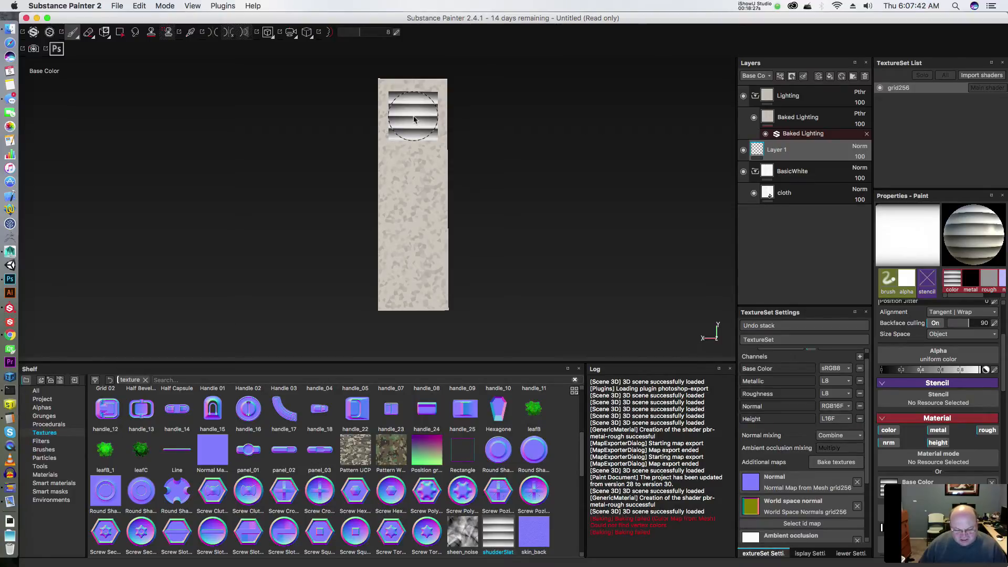
- Try to stamp the slat texture on Layer 1 in successive blocks down the panel, aligning each with the previous one
left_click_drag(413, 119, 413, 166)
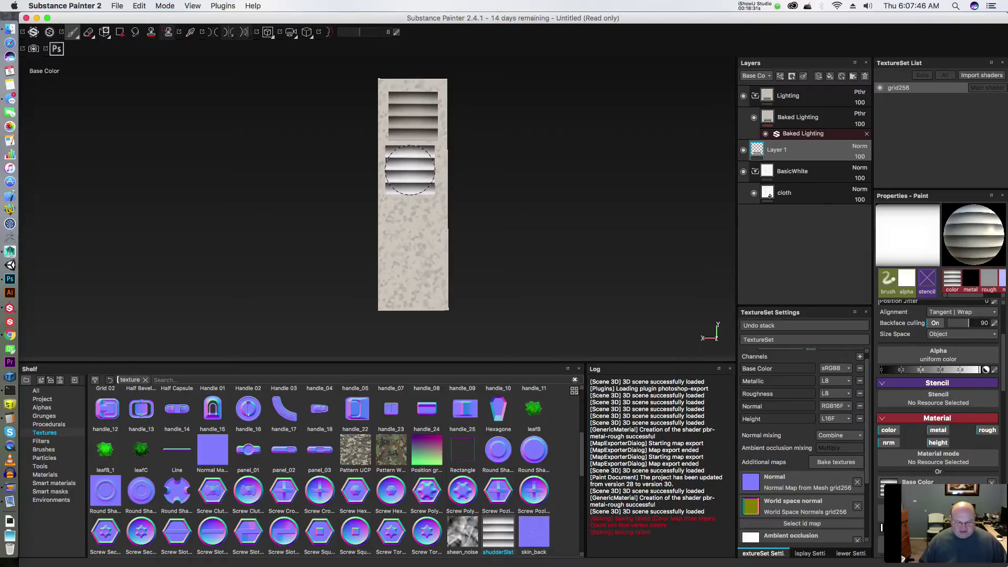
scroll(472, 175, "up", 5)
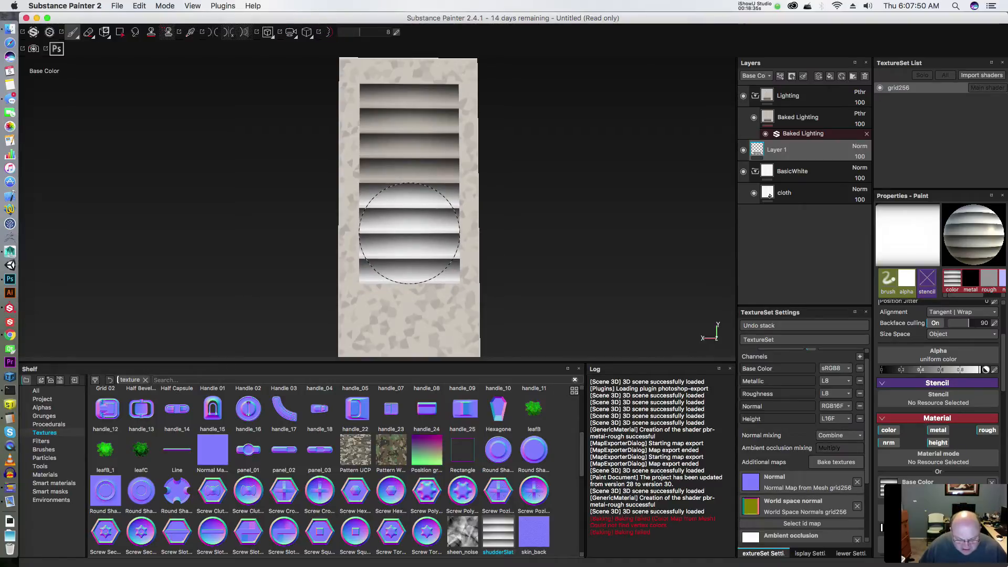
left_click(409, 234)
middle_click_drag(478, 260, 493, 156, "alt")
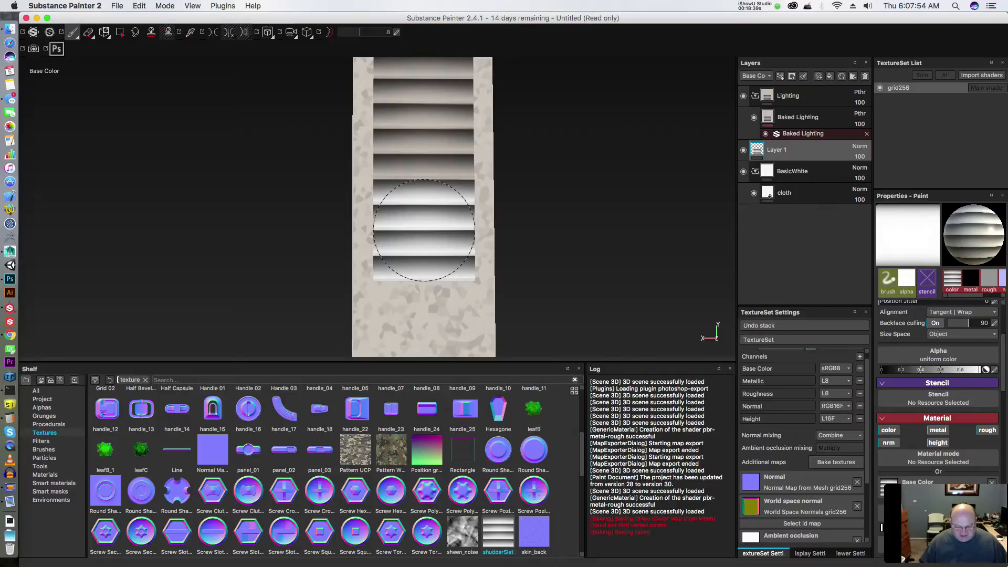
left_click(424, 230)
key("super+z")
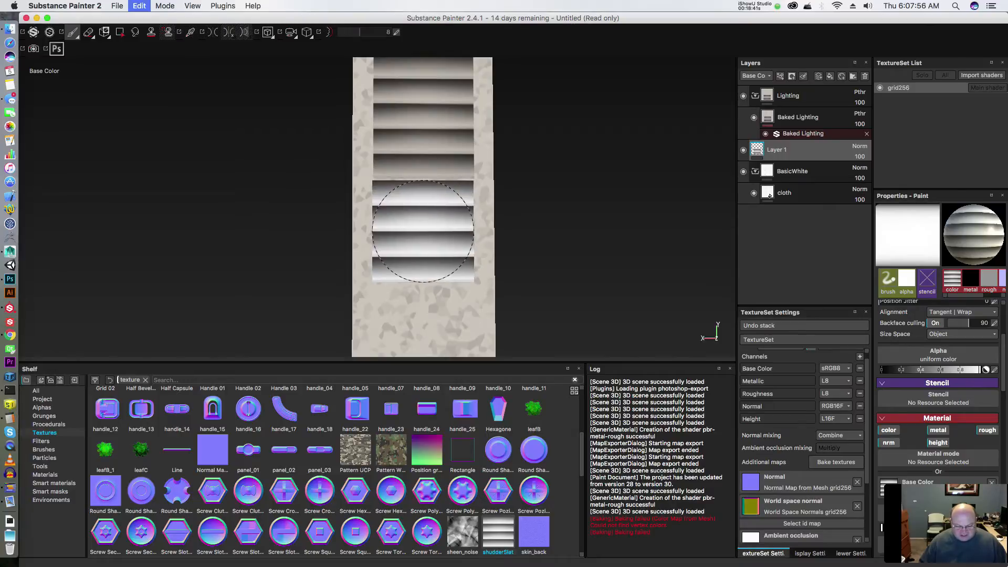
left_click(424, 229)
middle_click_drag(426, 258, 436, 160, "alt")
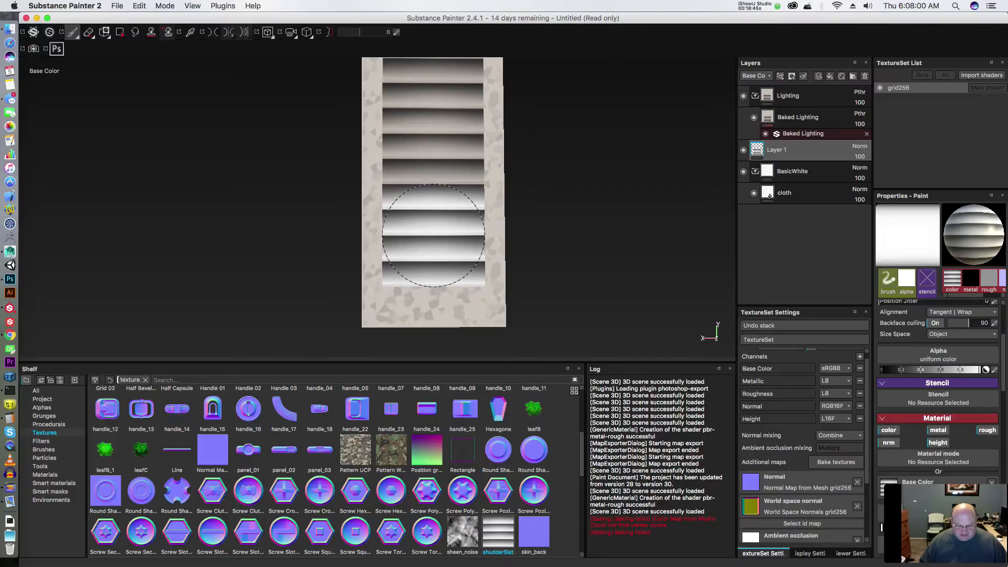
left_click(434, 236)
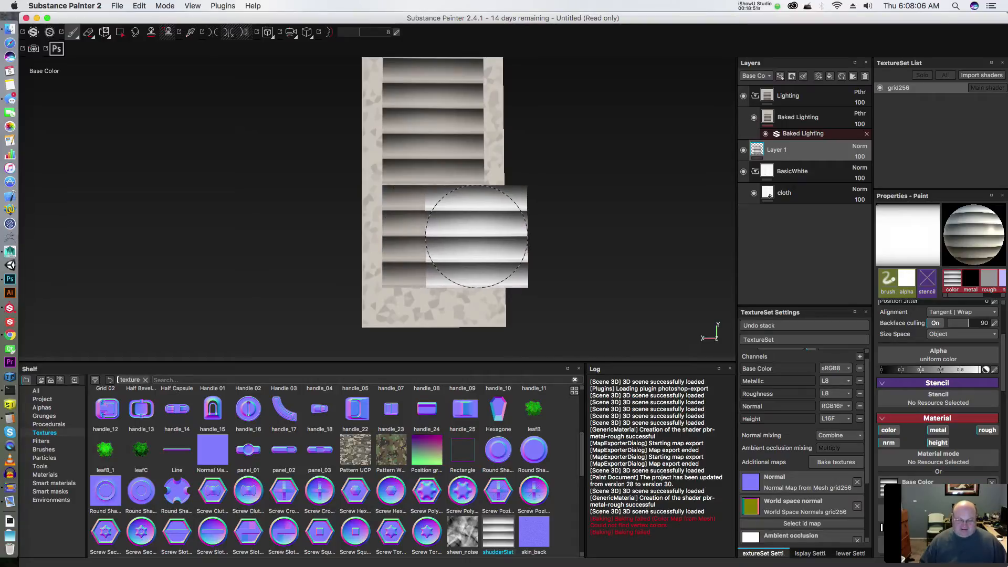
scroll(581, 247, "down", 5)
mouse_move(572, 244)
middle_mouse_down()
mouse_move(555, 227)
mouse_move(540, 312)
mouse_move(542, 304)
middle_mouse_up()
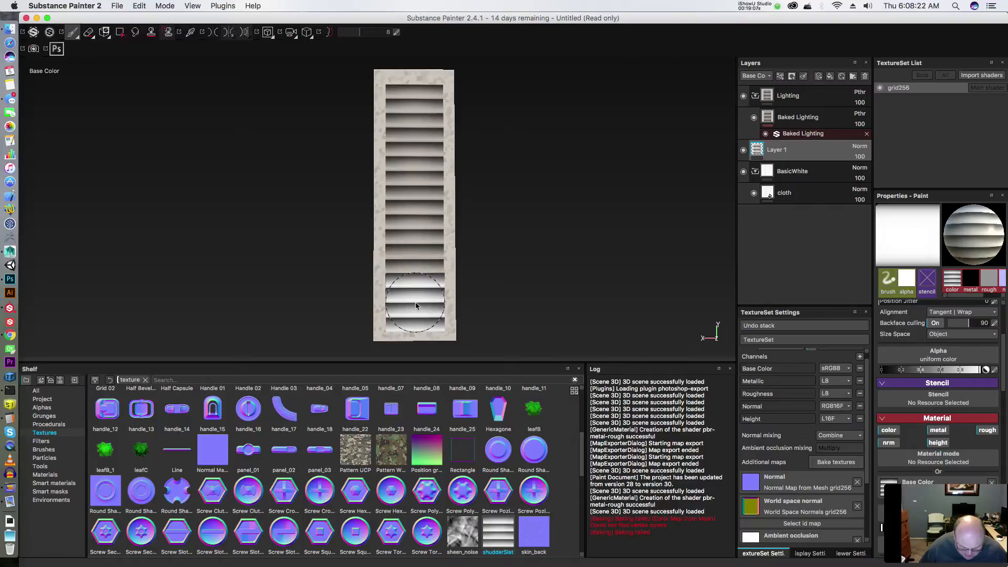
- Undo all the slat stamps painted on the panel
key("super+z")
key("super+z")
key("super+z")
key("super+z")
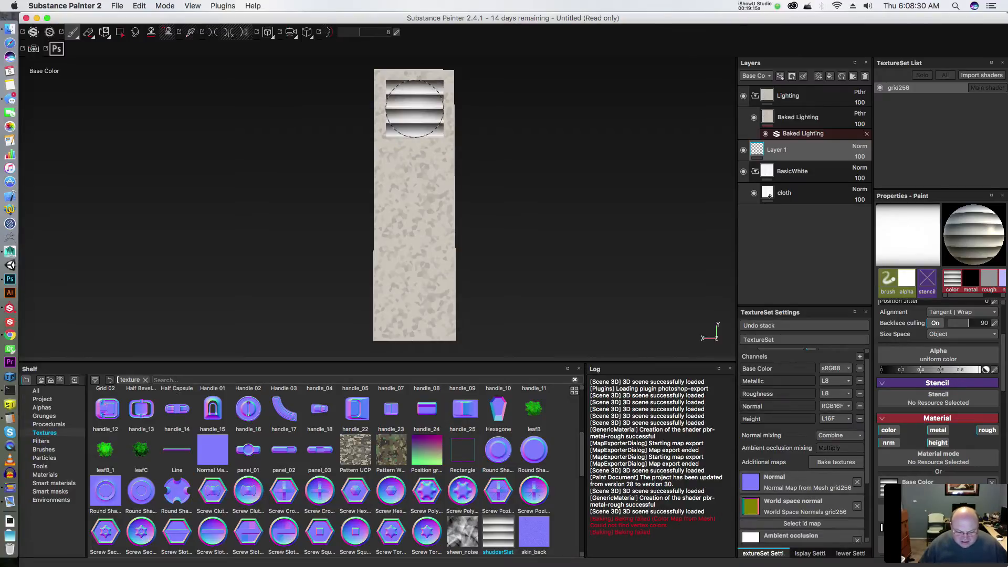
- Stamp the slat texture on Layer 1 in aligned blocks from the panel's upper edge to its lower edge, leaving a plain frame
left_click(415, 109)
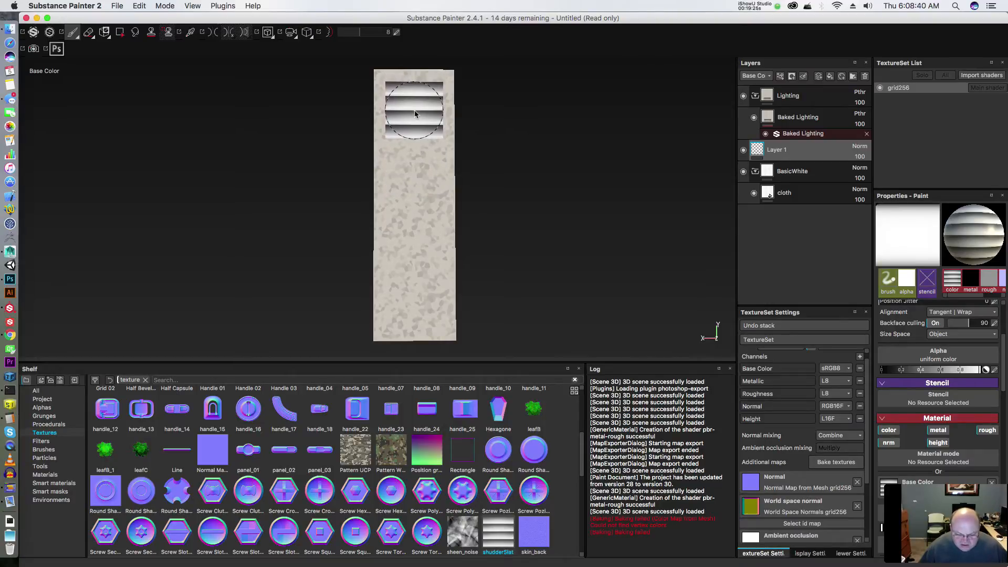
left_click_drag(414, 114, 414, 171)
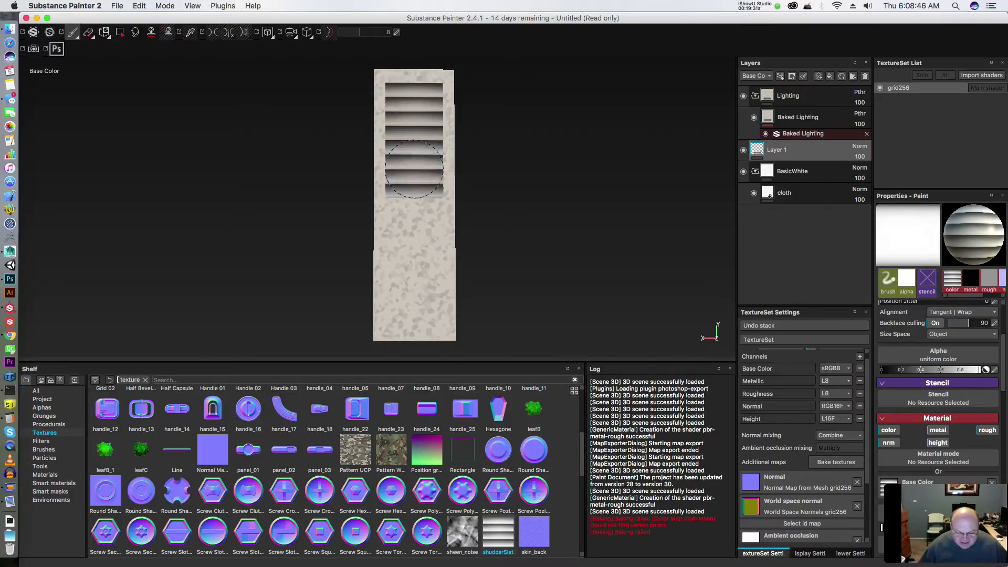
mouse_move(415, 169)
left_mouse_down()
mouse_move(412, 297)
mouse_move(417, 285)
left_mouse_up()
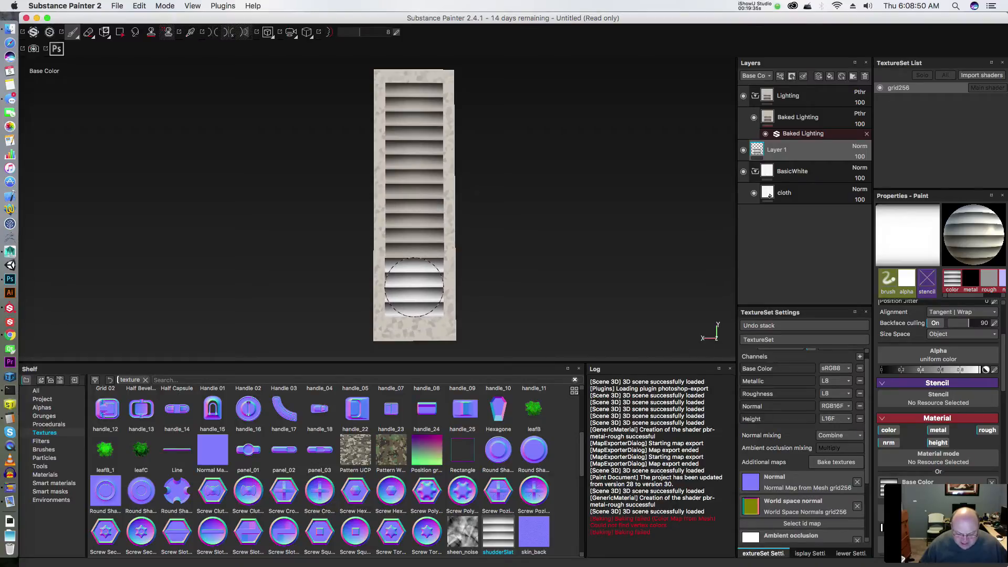
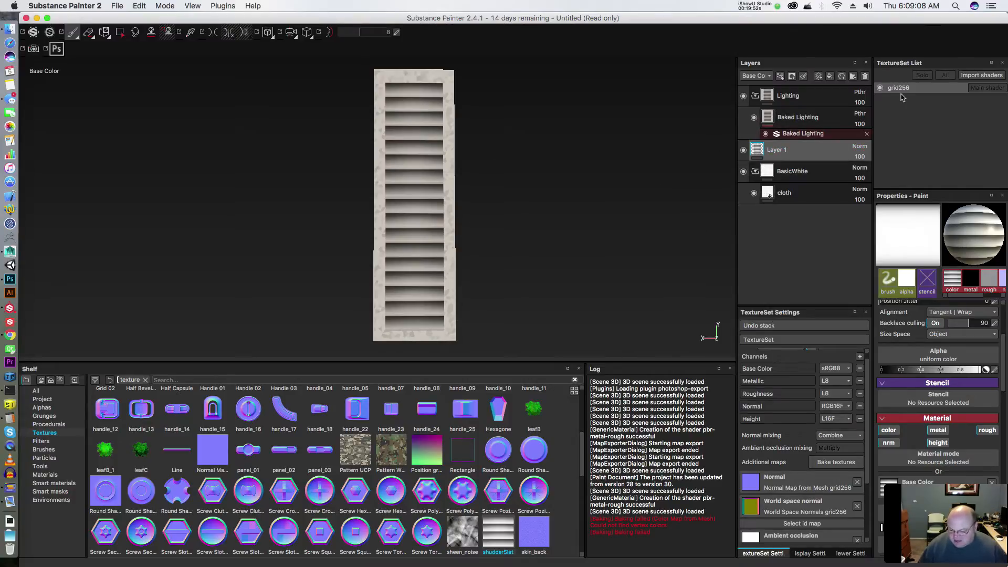
- Set Layer 1's base color blending mode to Multiply and switch the viewport to the Material display
left_click(860, 146)
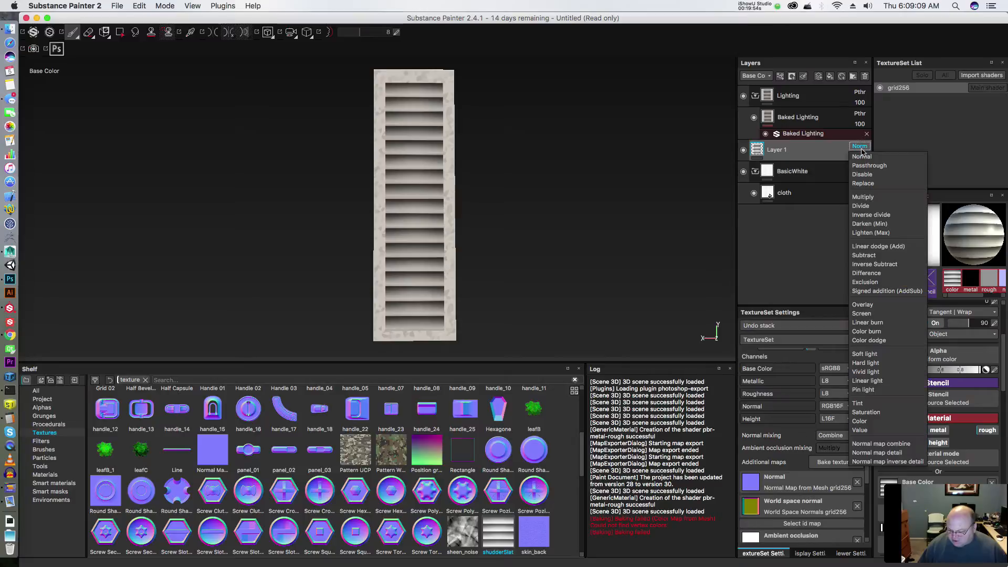
left_click(863, 198)
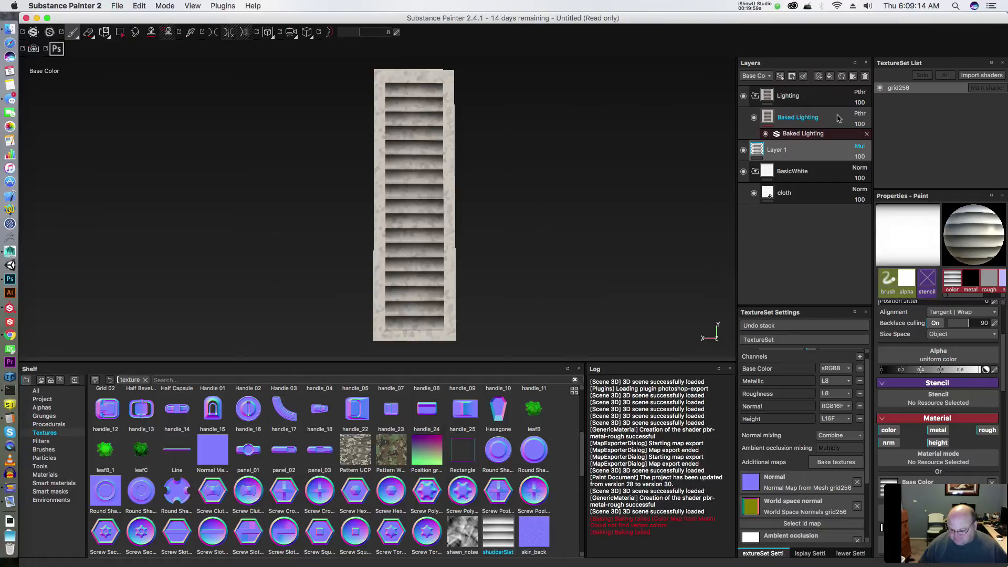
left_click_drag(837, 118, 519, 133)
key("b")
key("m")
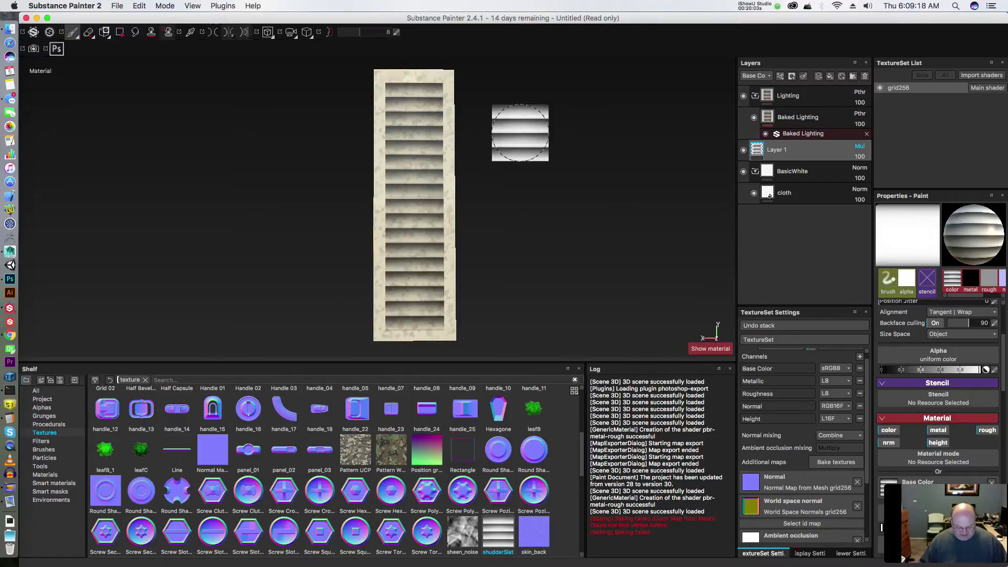
- Cycle the viewport through the individual channels as far as Normal + Height + Base normal and return to the Material display
key("c")
key("c")
key("c")
key("c")
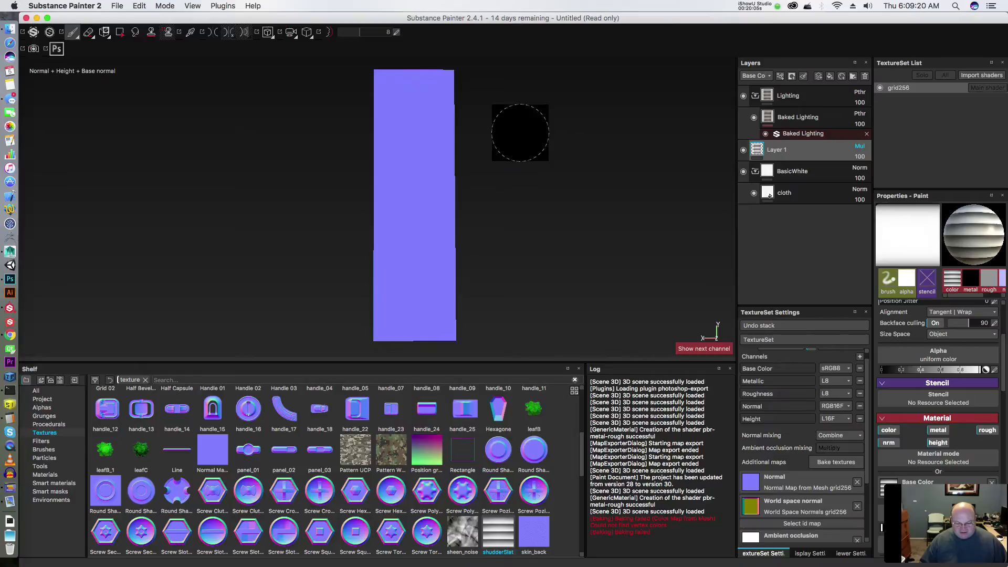
key("m")
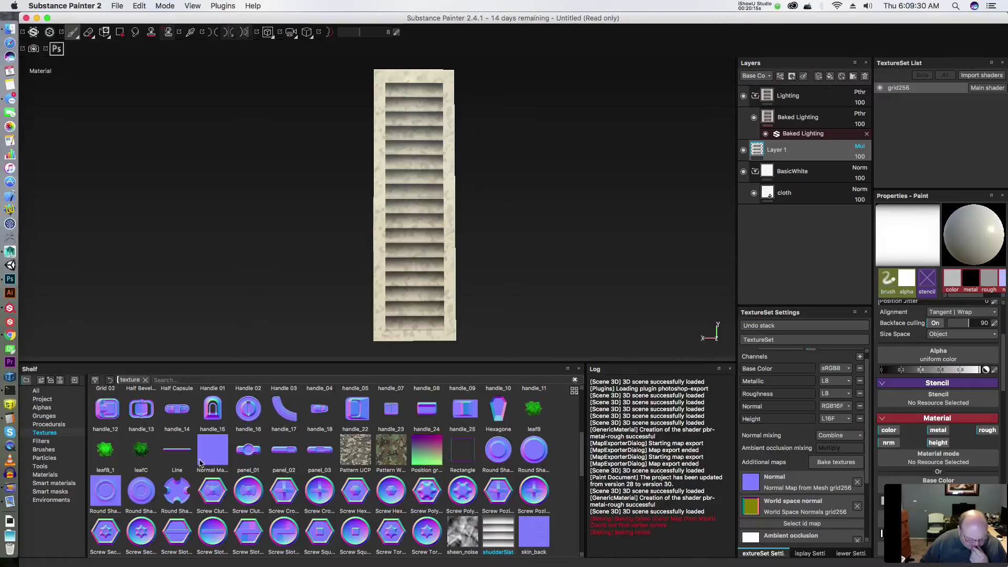
- Set the brush's base color to dark grey 0.076 and add a new paint layer above Layer 1
mouse_move(141, 426)
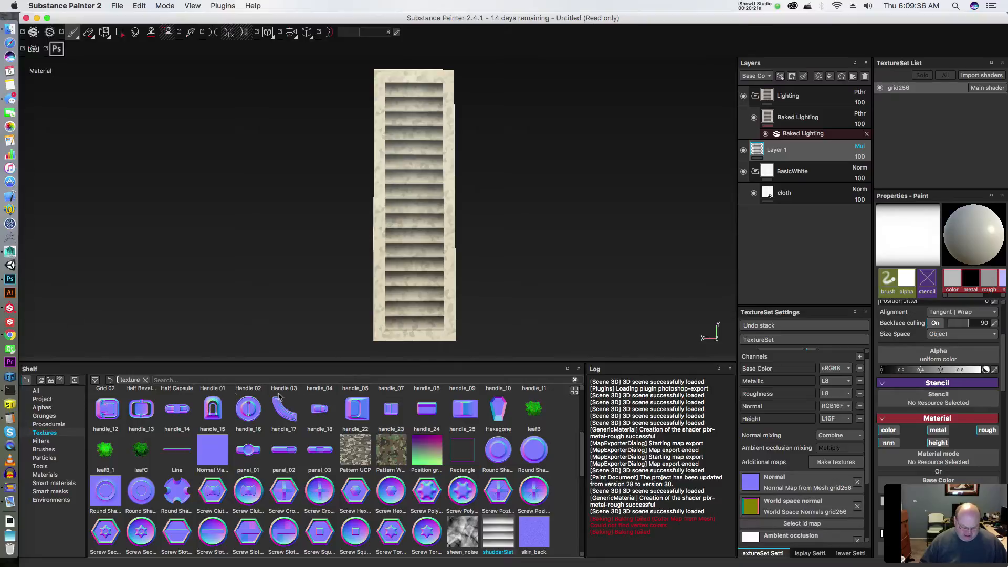
left_click(938, 496)
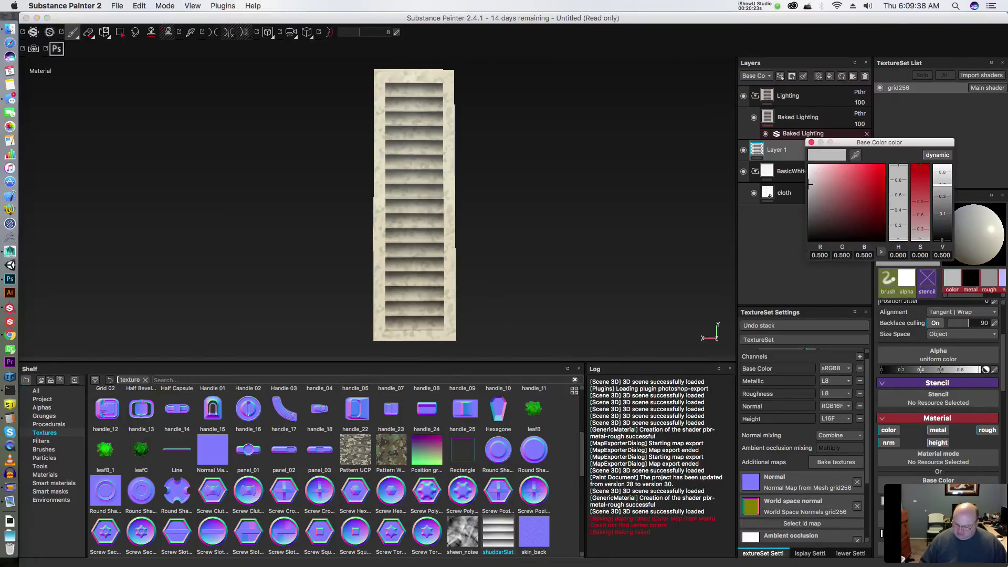
left_click_drag(813, 214, 800, 220)
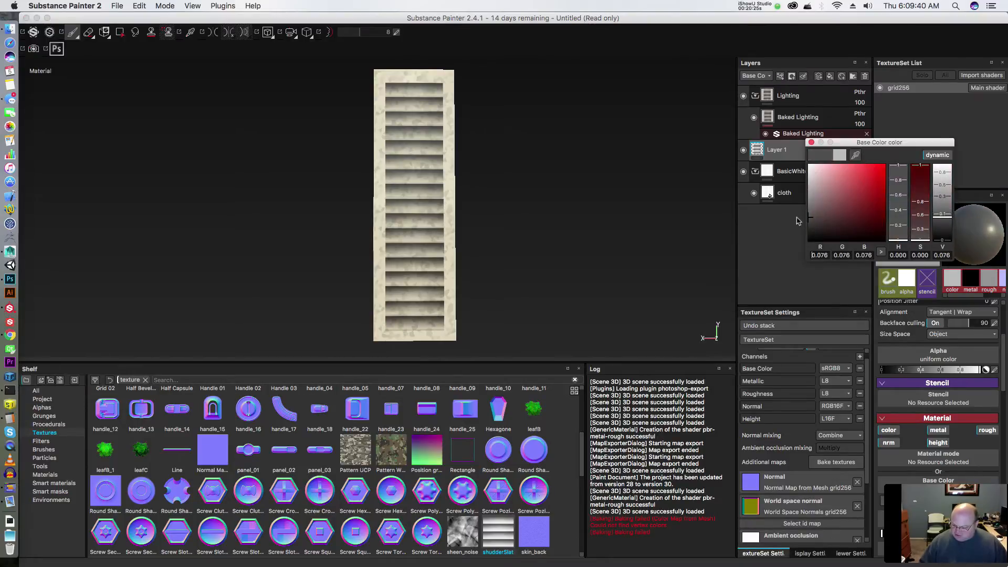
left_click(811, 143)
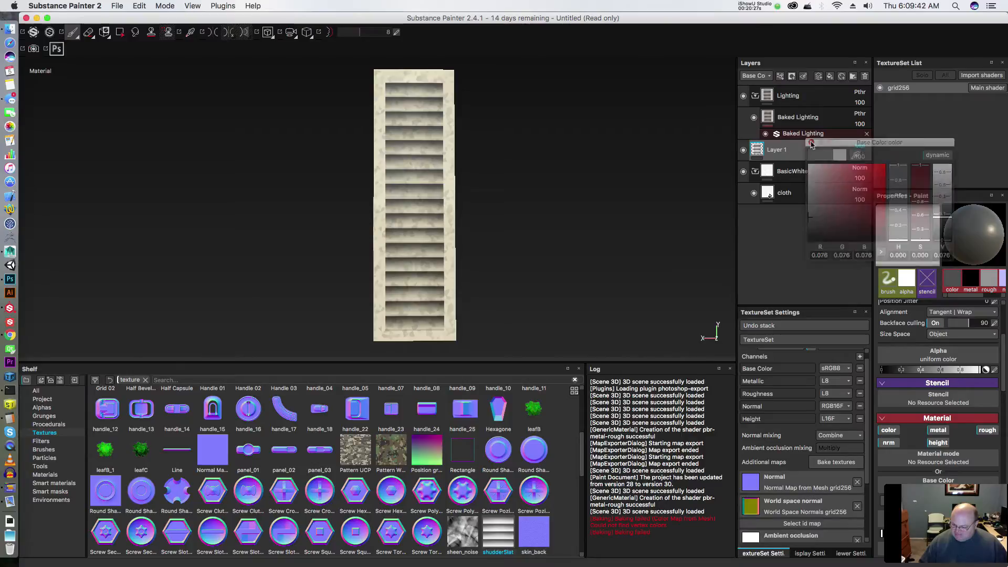
left_click(821, 78)
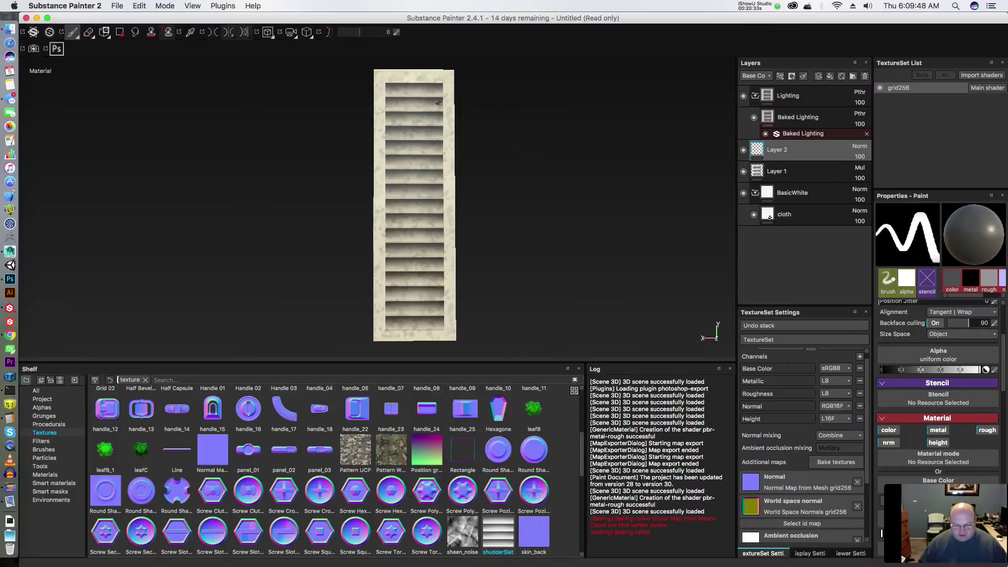
key("super+z")
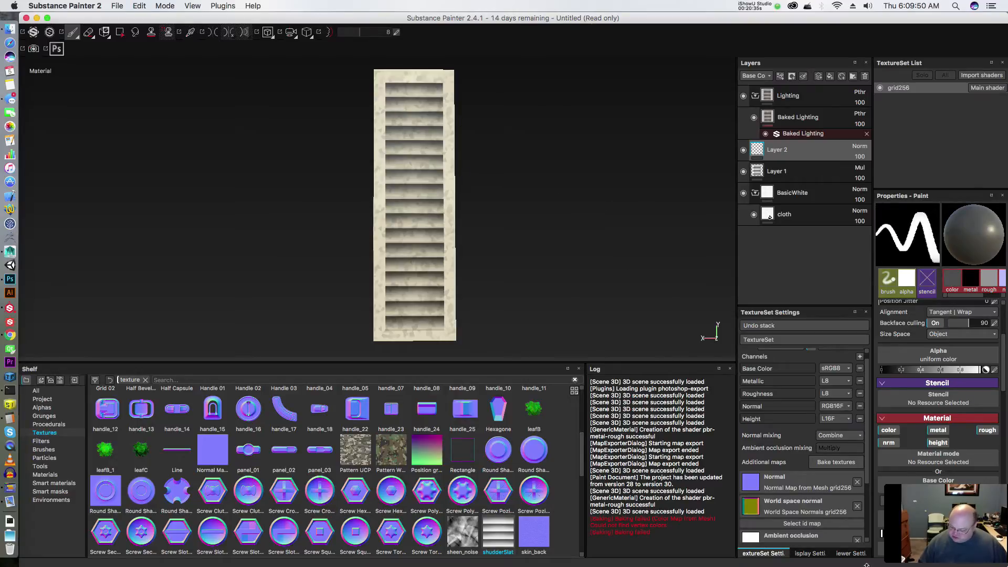
- Assign a soft round Shape alpha to the brush from the alpha library
scroll(941, 389, "up", 5)
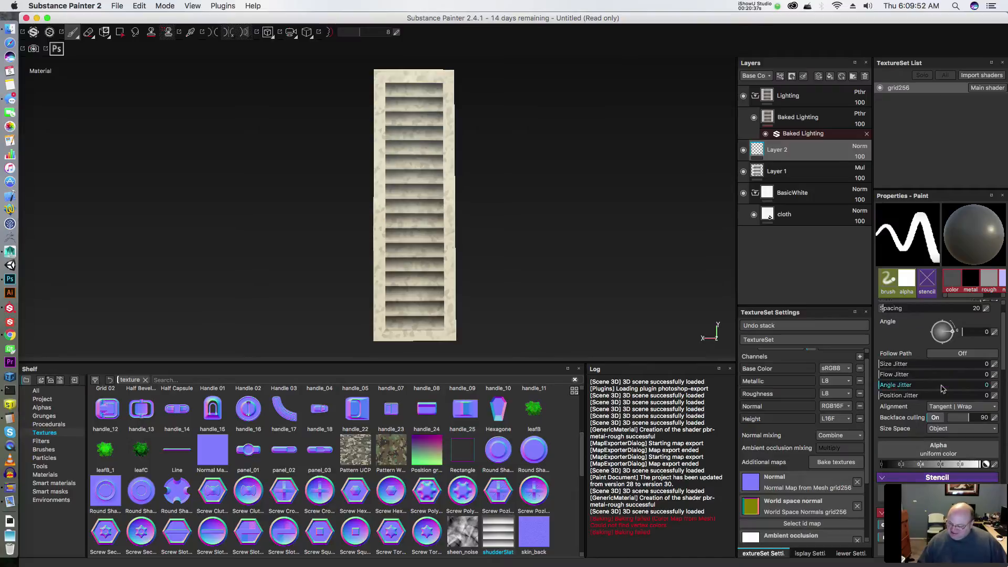
scroll(941, 388, "down", 3)
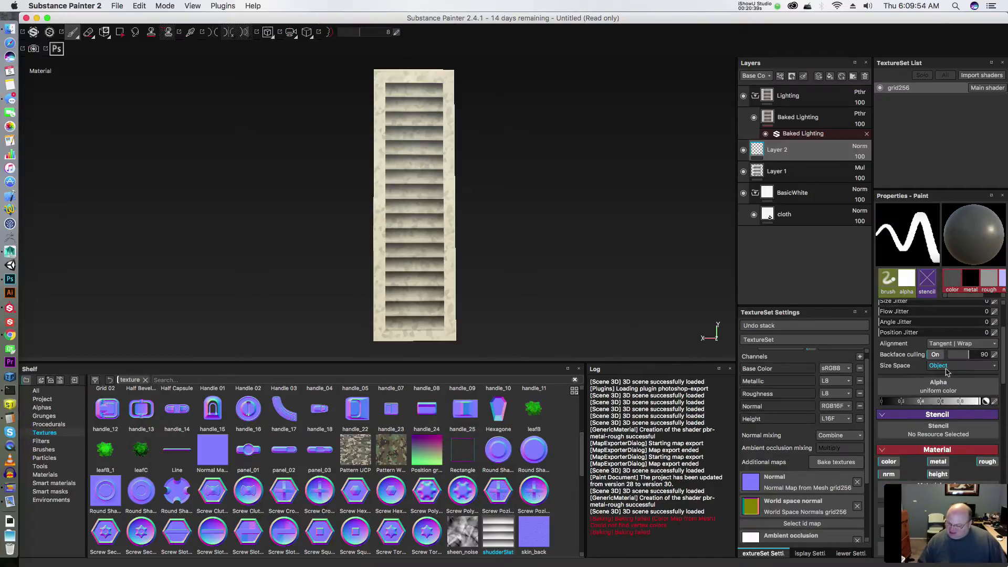
left_click(945, 388)
left_click(974, 387)
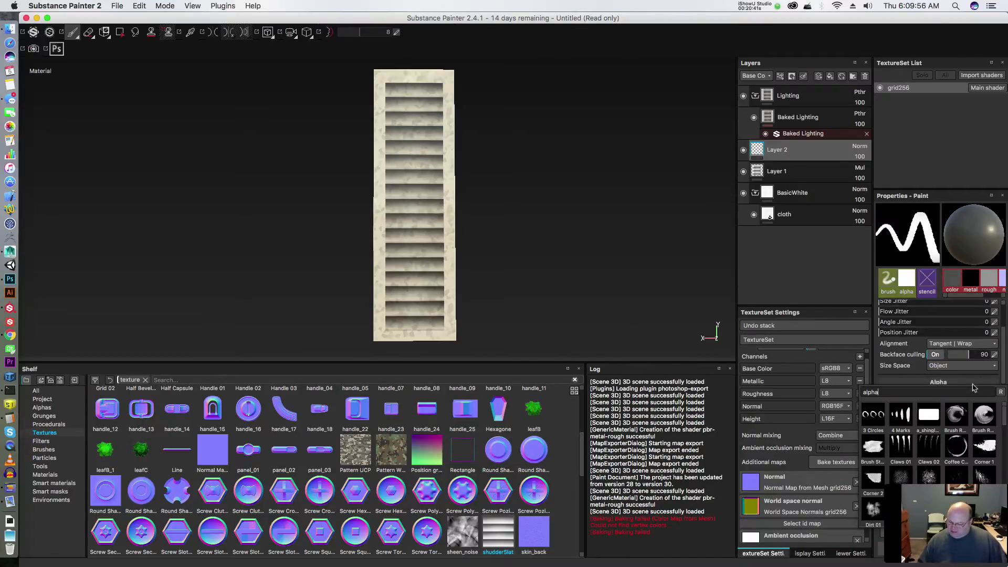
scroll(945, 436, "down", 6)
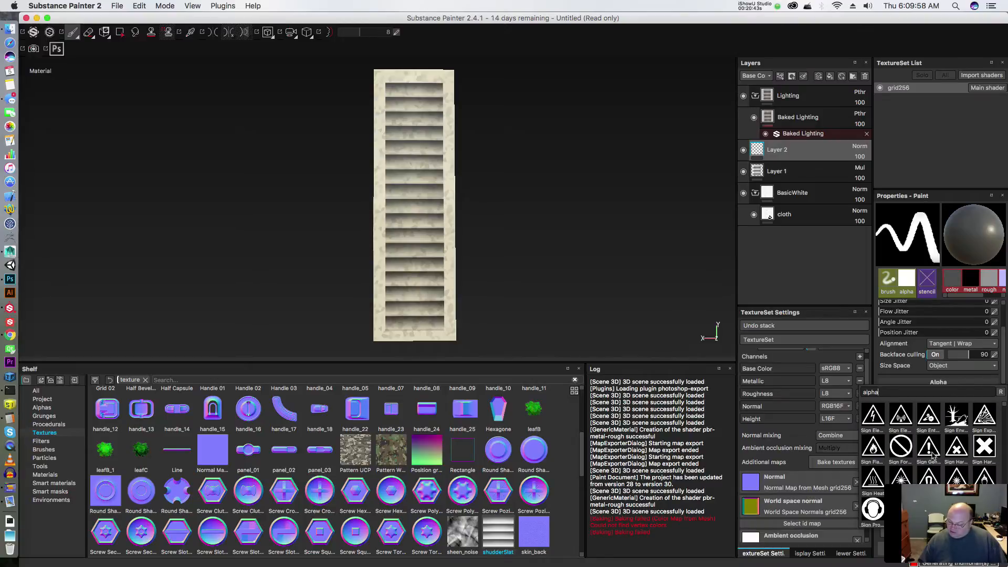
scroll(932, 455, "up", 6)
scroll(903, 455, "down", 10)
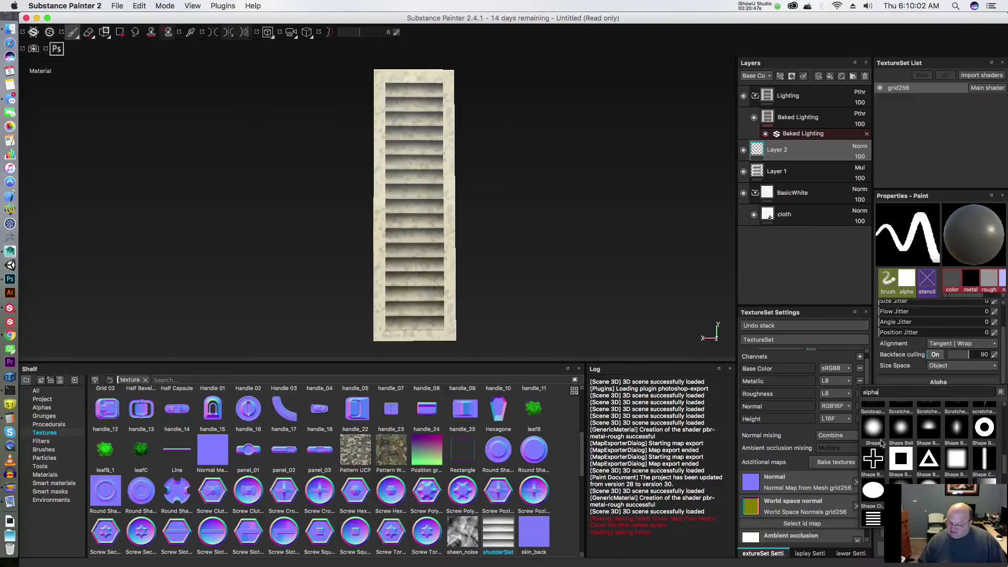
left_click(902, 448)
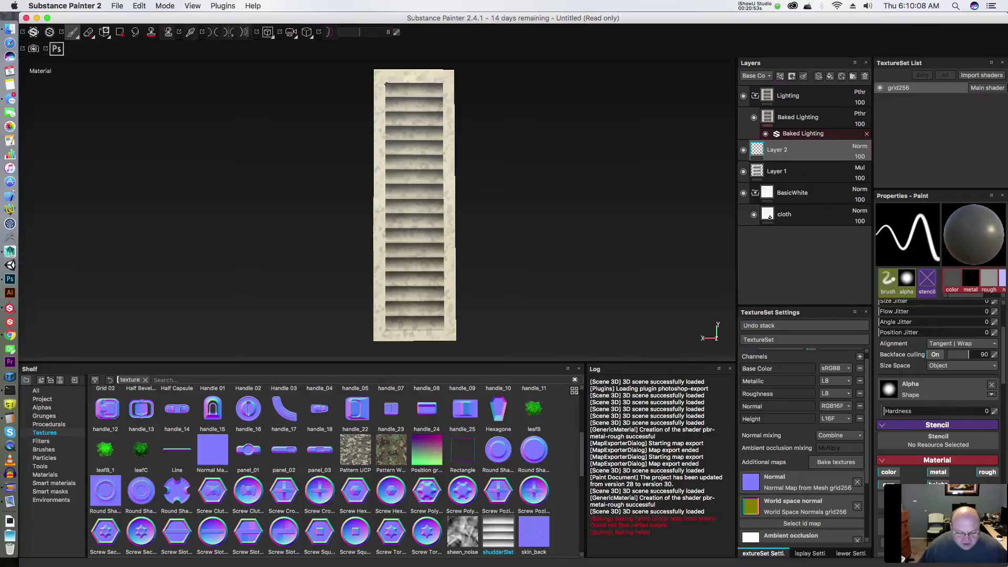
- Paint straight vertical dark lines on Layer 2 along both side edges of the slats, from the uppermost to the lowest slat
left_click(386, 328, "shift")
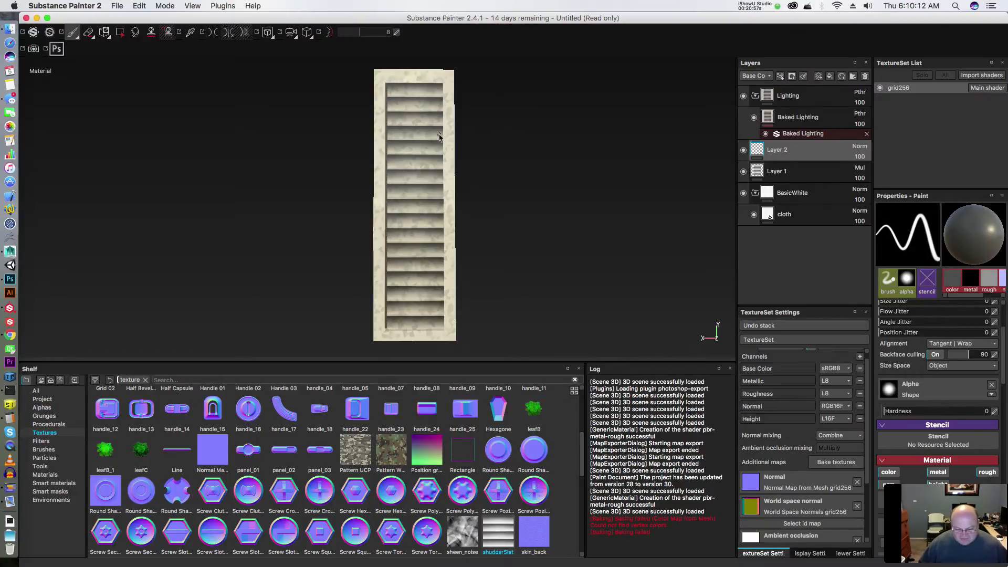
left_click(443, 86)
left_click(443, 327, "shift")
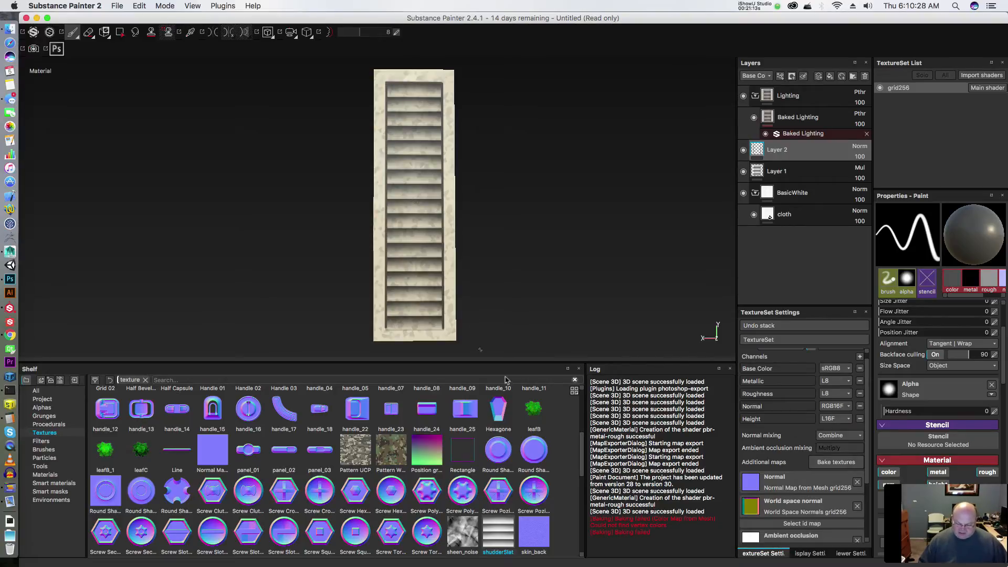
- Lighten the brush's base color to light grey 0.693
scroll(914, 446, "down", 3)
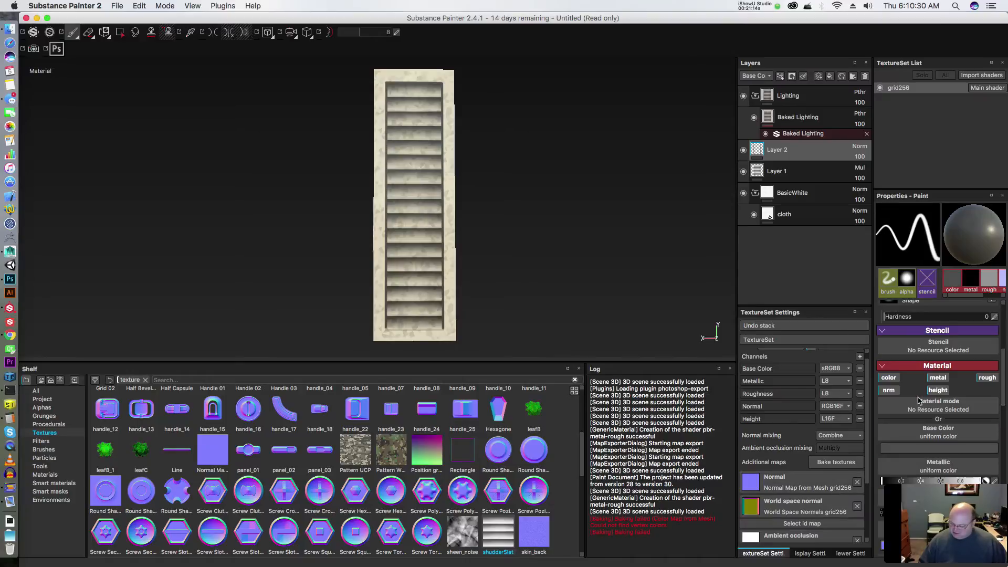
left_click(914, 447)
left_click_drag(828, 218, 805, 184)
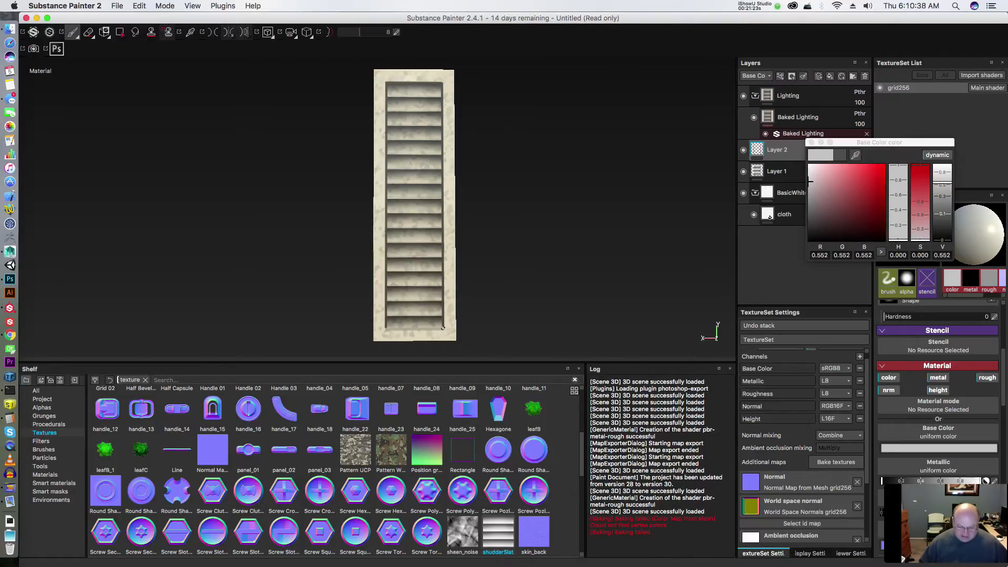
left_click_drag(846, 190, 790, 188)
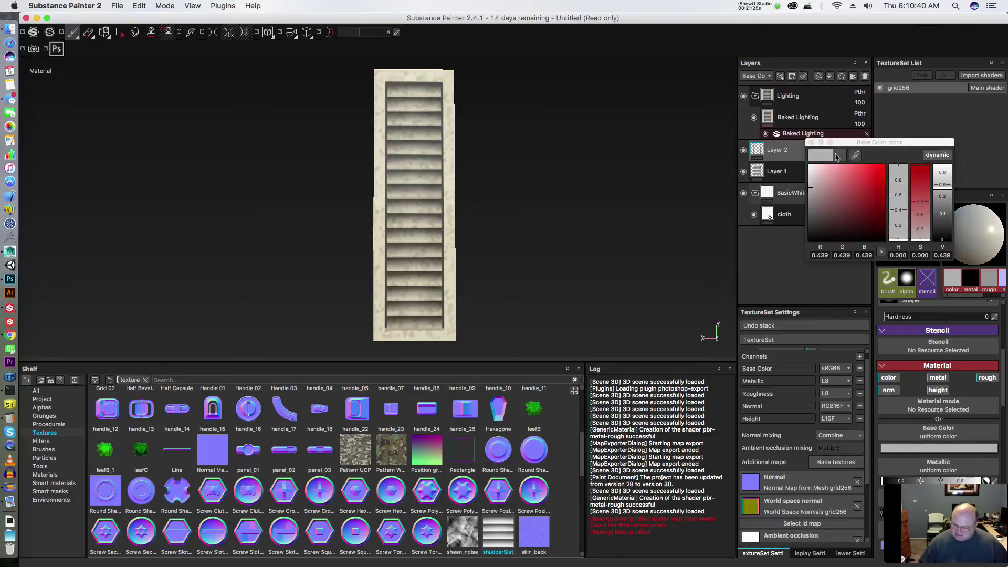
left_click_drag(856, 144, 875, 149)
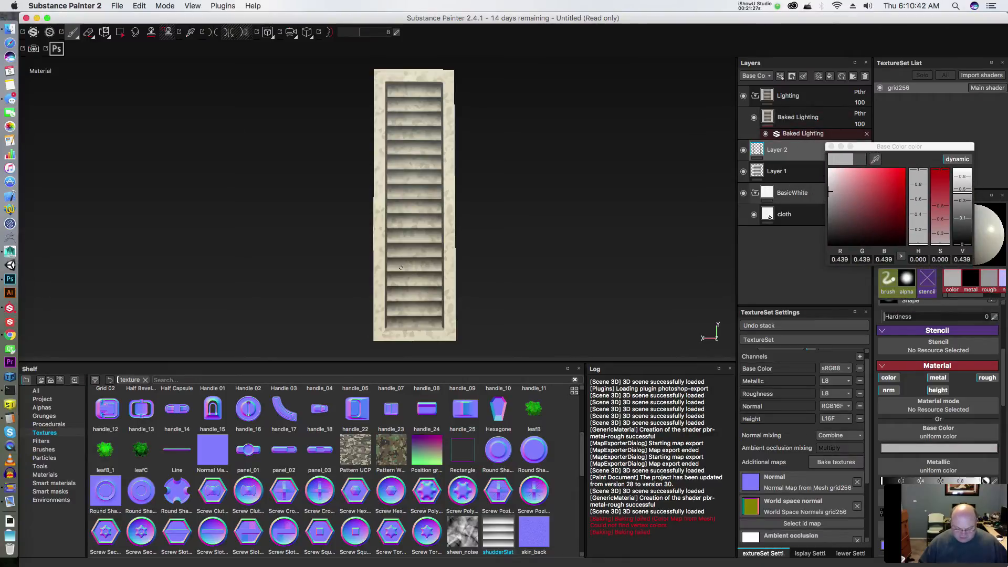
left_click_drag(831, 190, 823, 182)
left_click(475, 315)
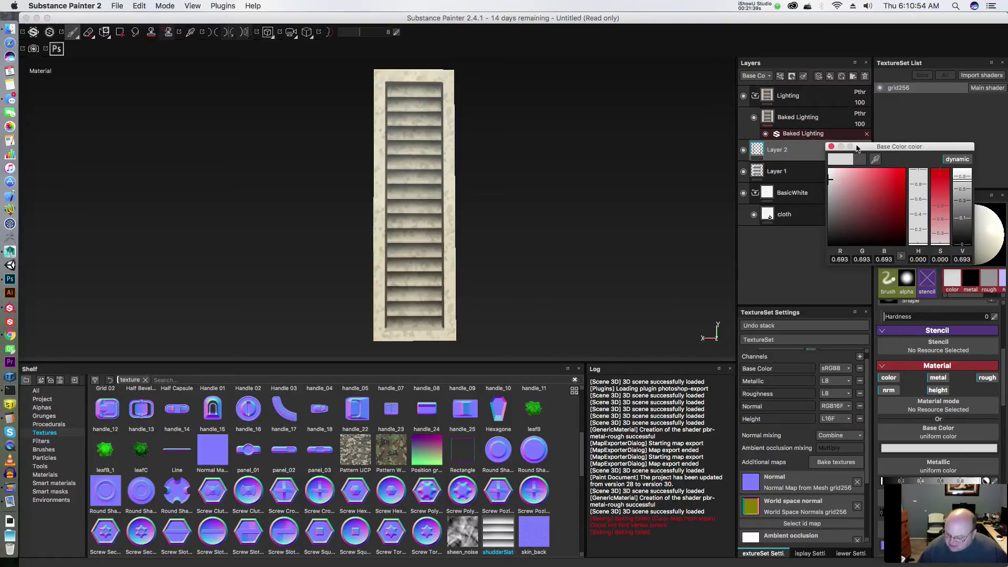
- Move the color picker clear of the layer stack and lower Layer 2's opacity to 64
left_click_drag(858, 148, 900, 172)
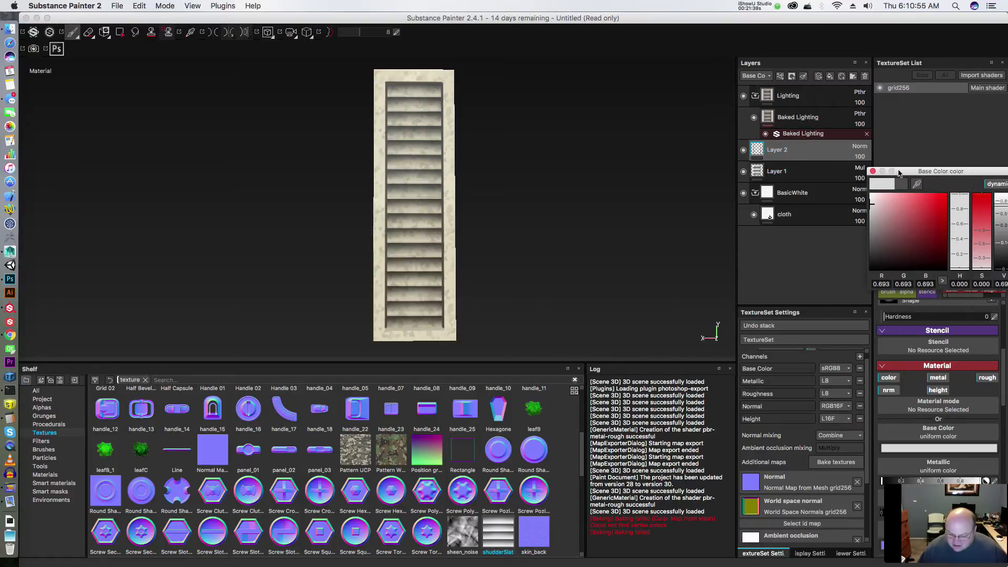
left_click(859, 156)
left_click_drag(882, 168, 874, 169)
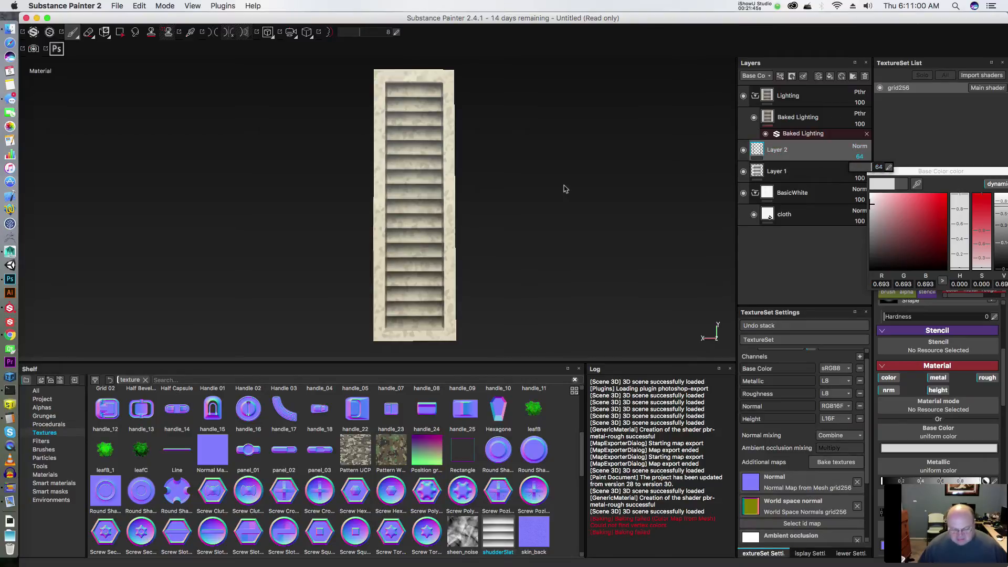
- Reduce Layer 1's opacity to 81 and check the slats on the shutter from an angle and at several distances
left_click_drag(491, 223, 478, 178, "alt")
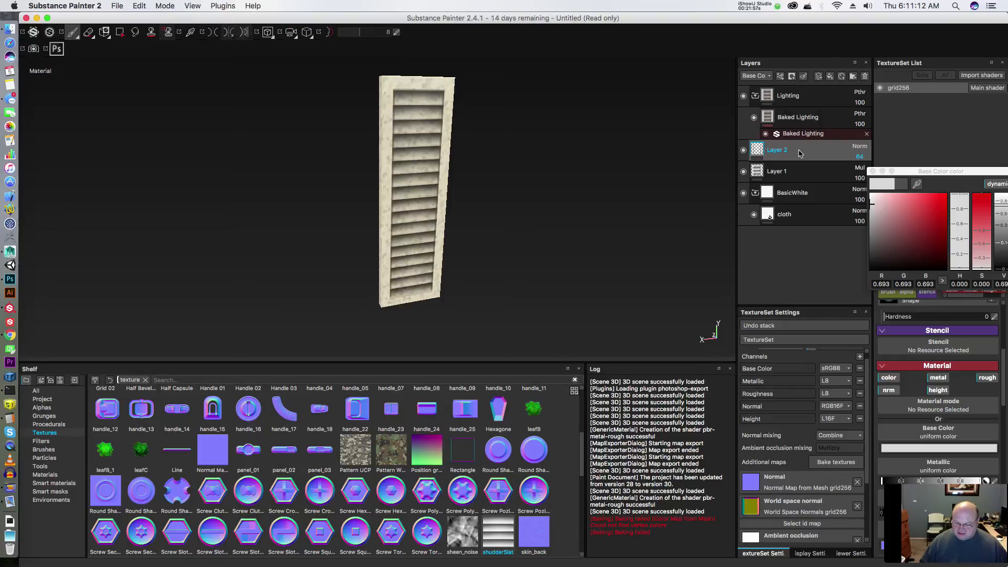
scroll(482, 162, "down", 6)
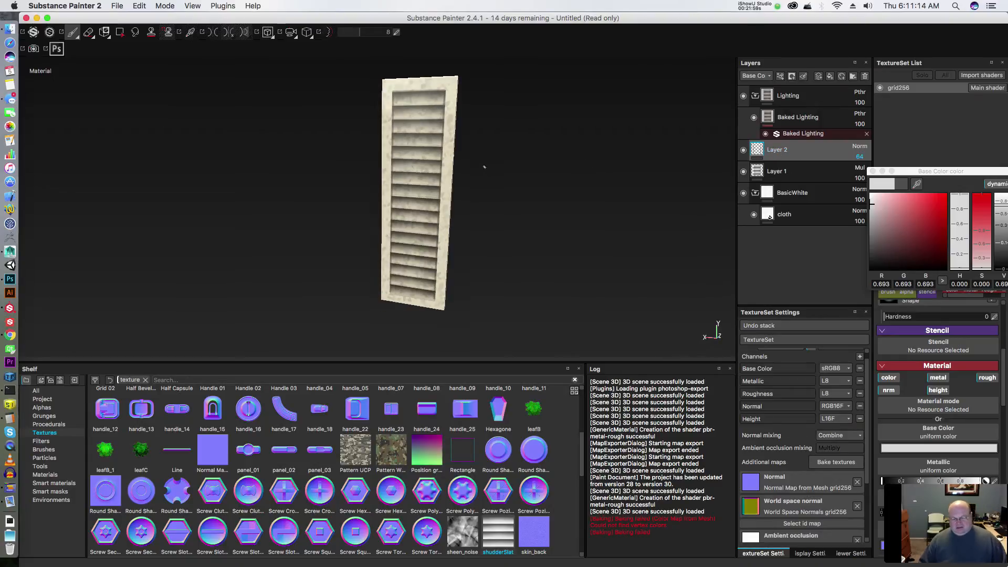
scroll(515, 172, "down", 3)
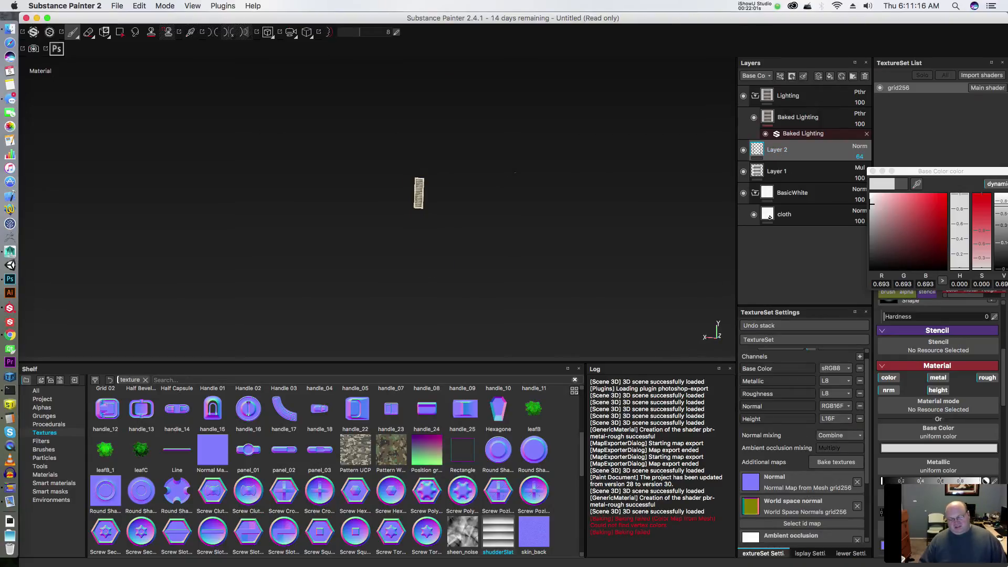
scroll(540, 178, "up", 3)
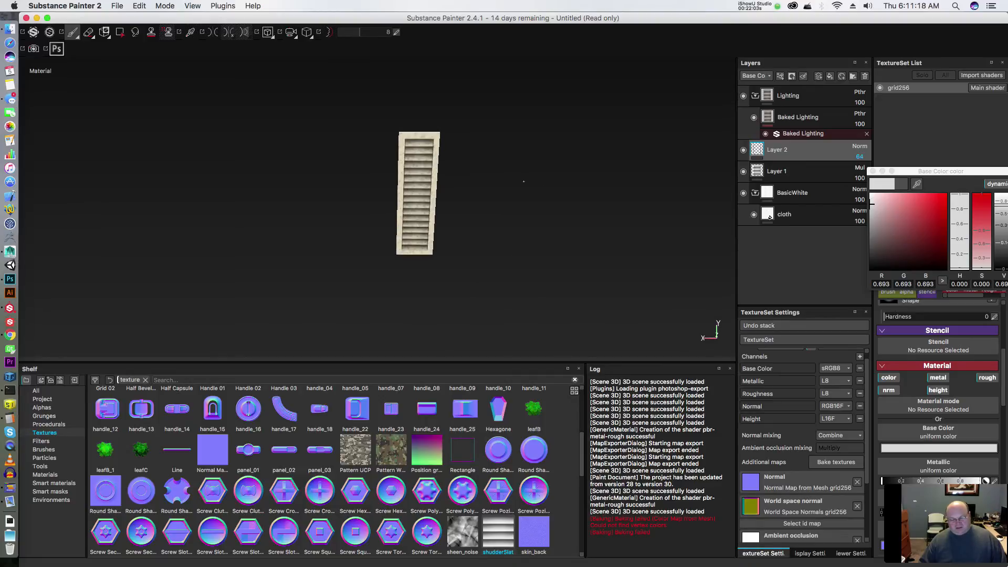
left_click(823, 178)
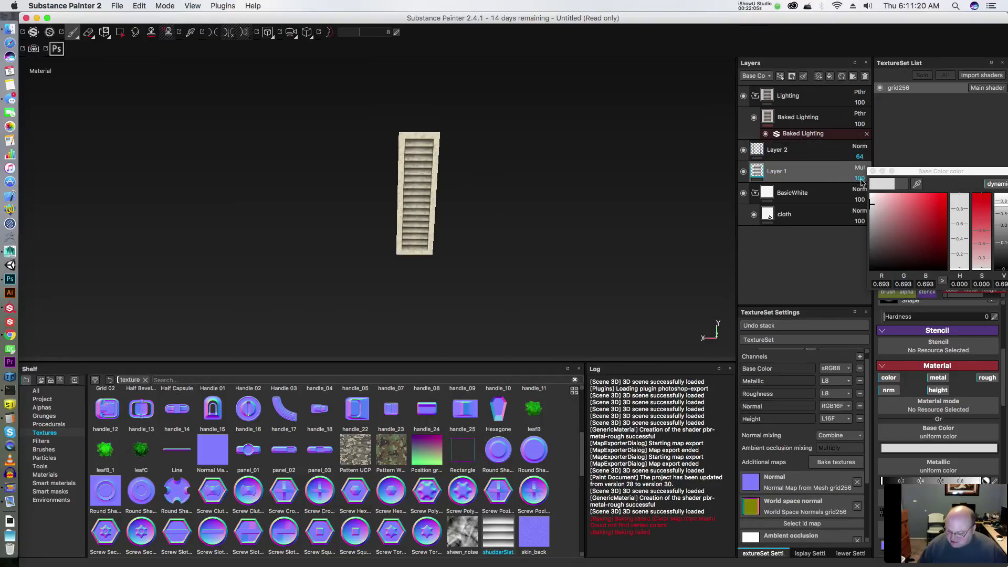
left_click(860, 179)
type("78")
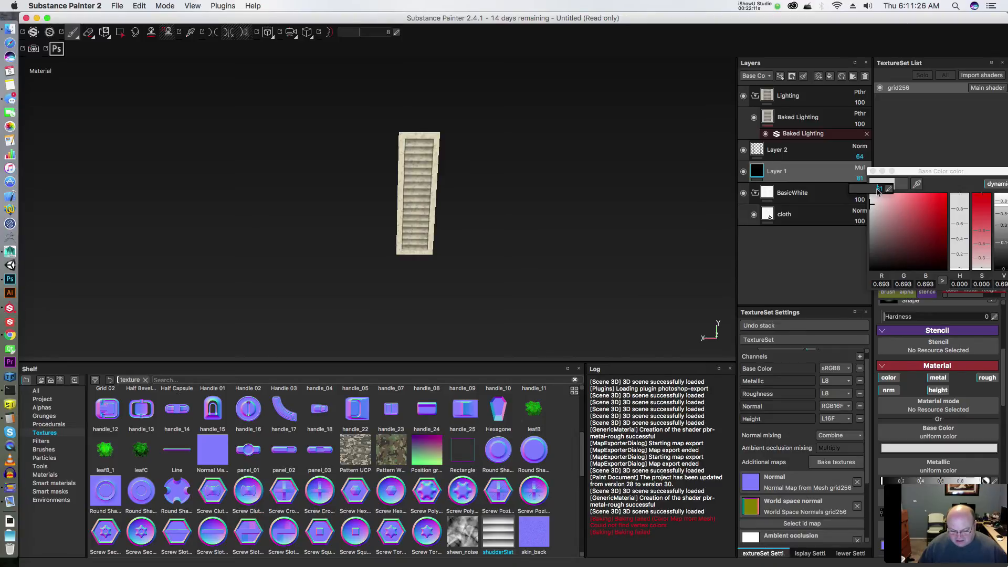
right_click(547, 190)
left_click(536, 192)
left_click_drag(517, 179, 602, 195, "alt")
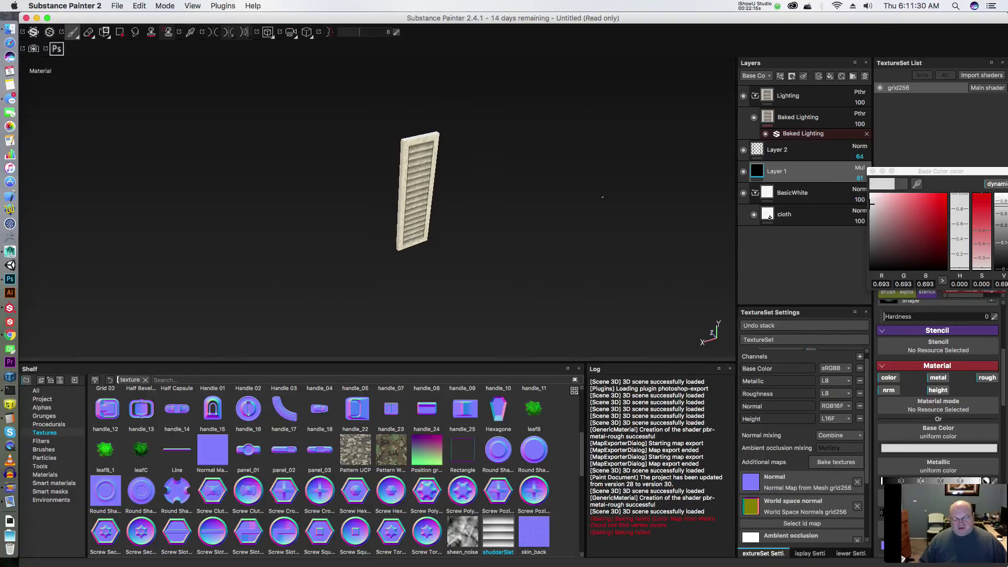
scroll(513, 193, "down", 8)
scroll(513, 193, "up", 5)
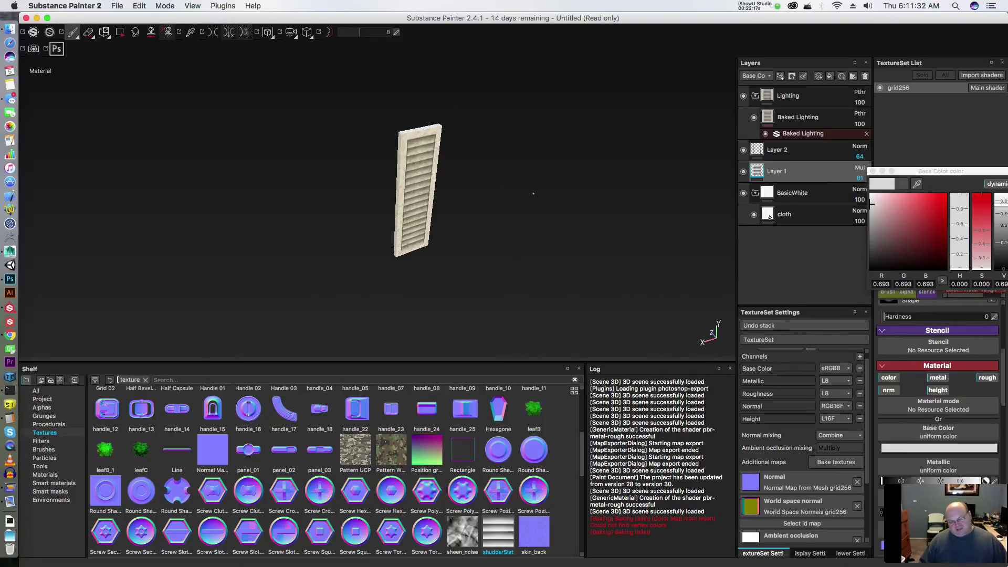
scroll(514, 193, "down", 5)
scroll(513, 193, "up", 4)
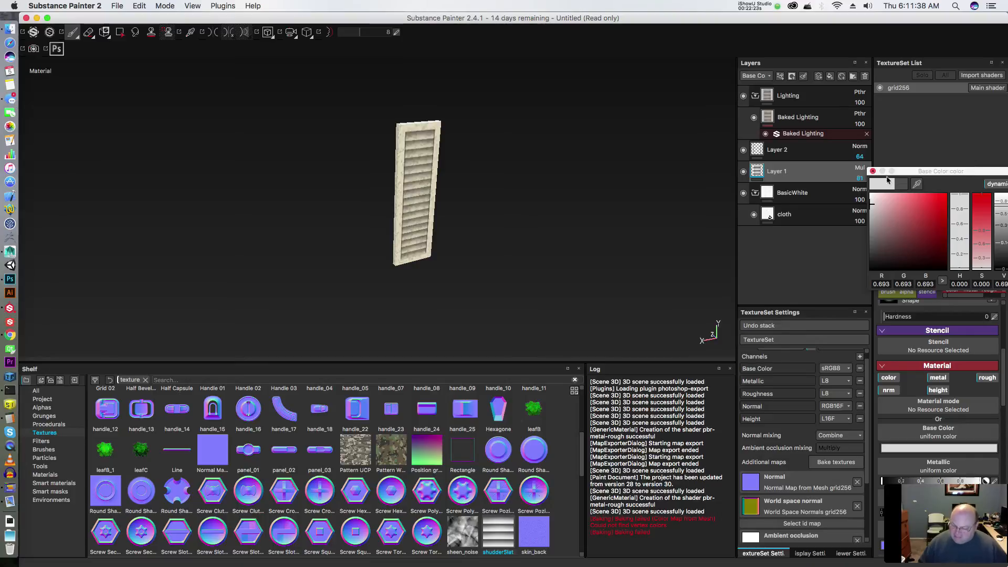
left_click(820, 180)
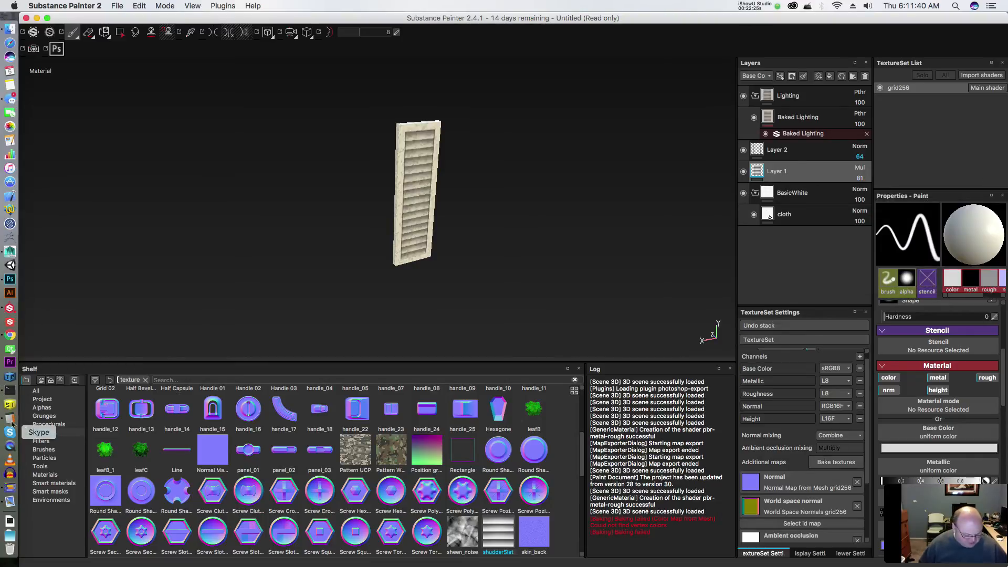
right_click(805, 179)
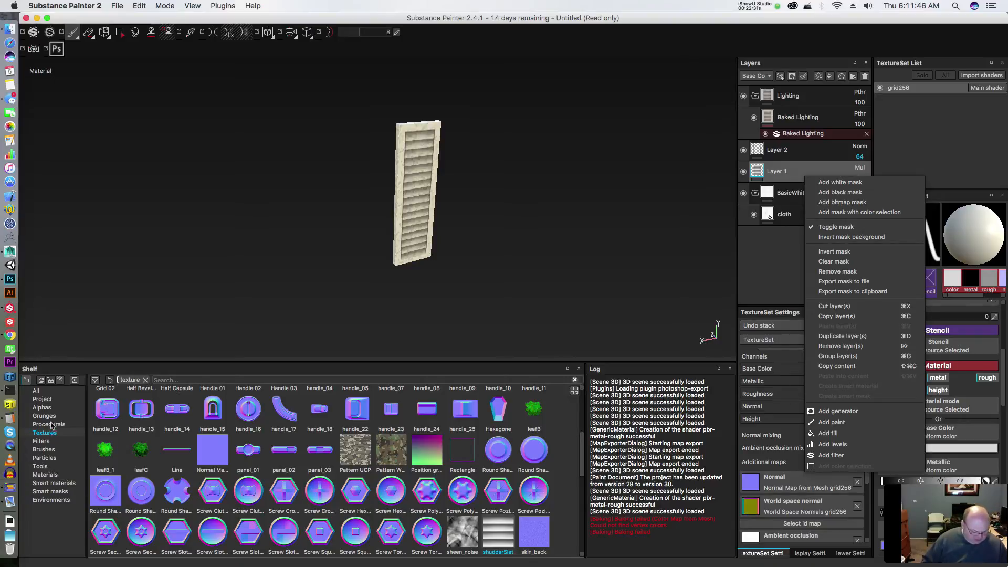
left_click(54, 445)
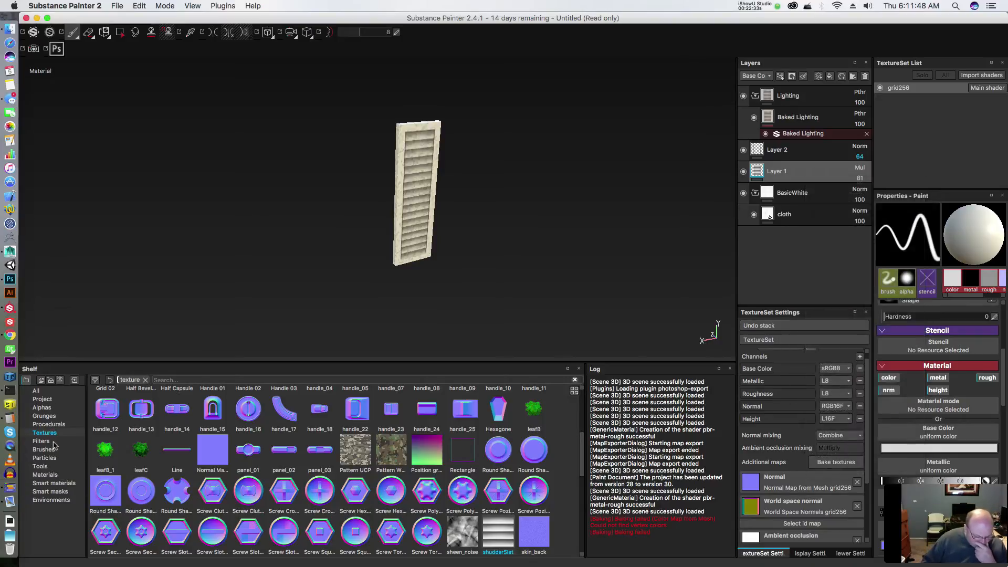
- Try adding the HSL (Hue Saturation Lightness) filter from the shelf's filters onto Layer 1, and undo it
left_click(48, 441)
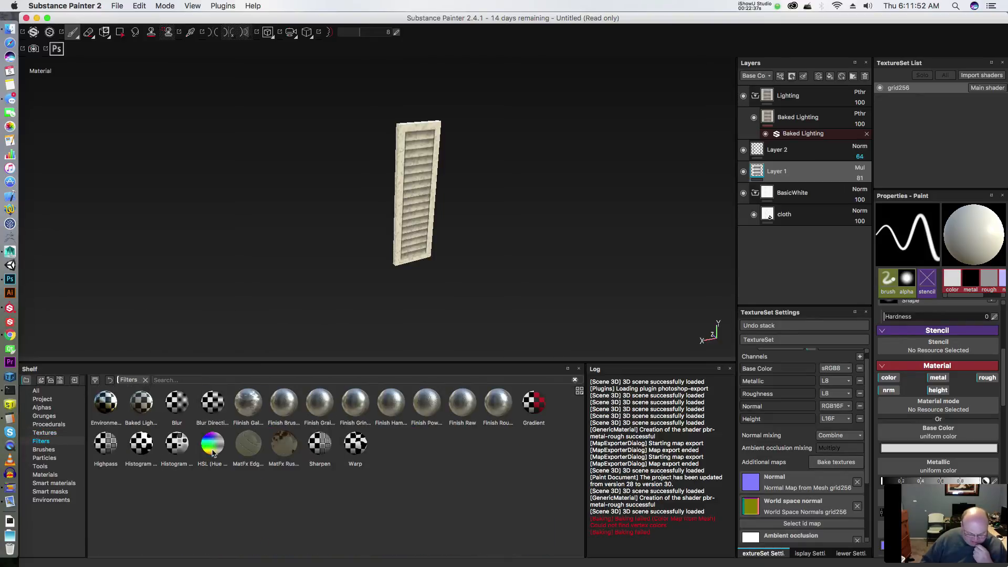
mouse_move(203, 449)
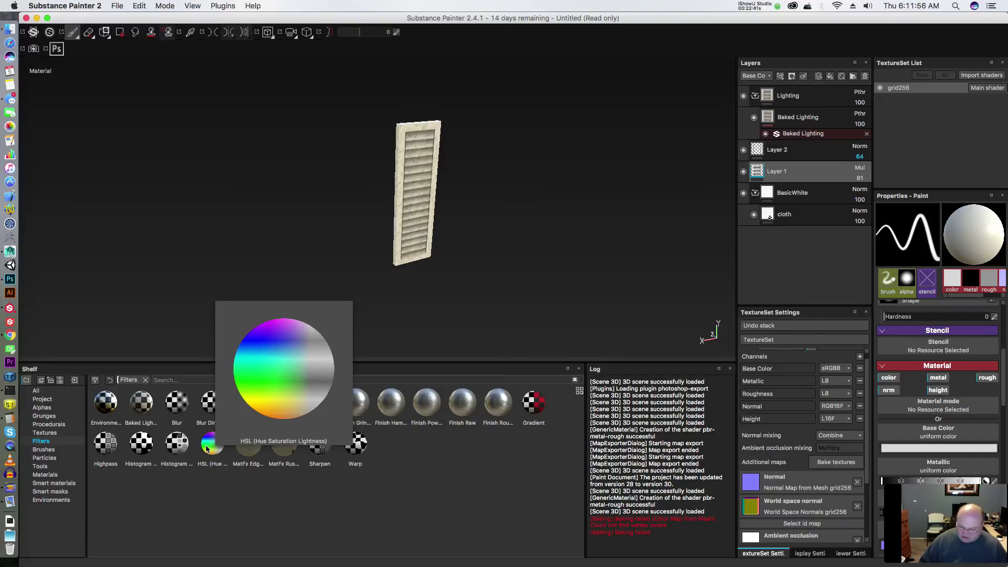
left_click_drag(206, 448, 778, 177)
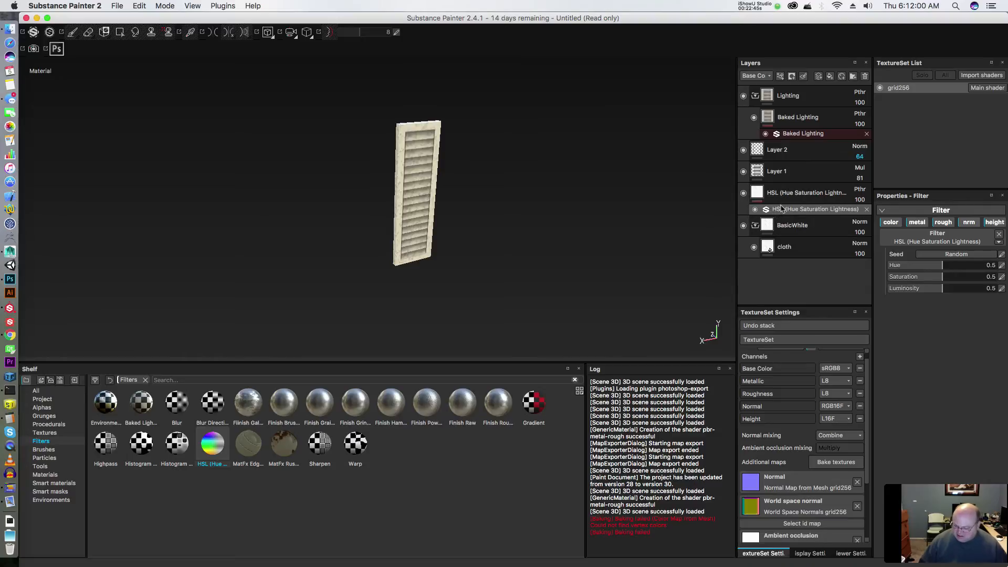
key("super+z")
- Add a filter effect to Layer 1 and assign it the HSL (Hue Saturation Lightness) filter
right_click(785, 173)
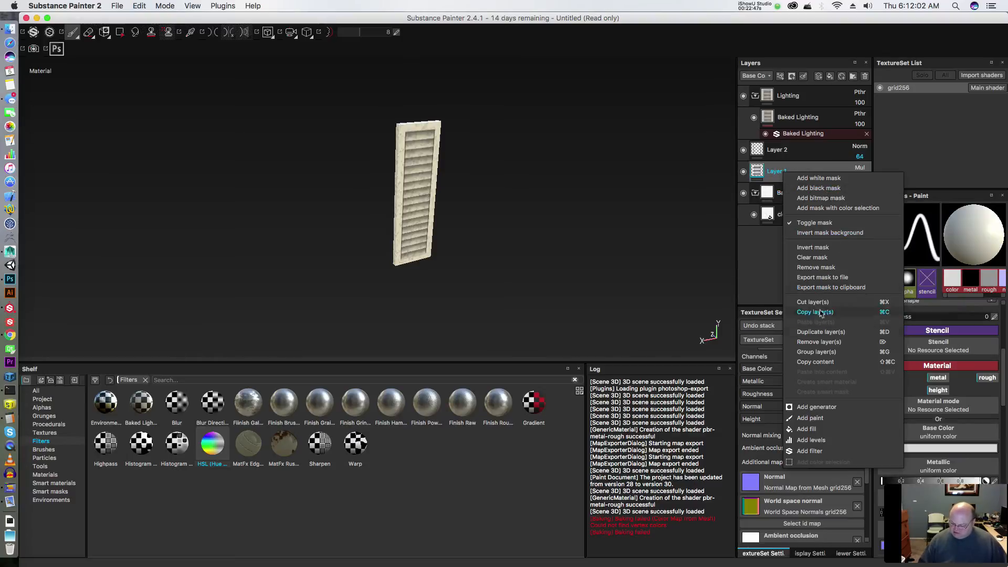
left_click(811, 451)
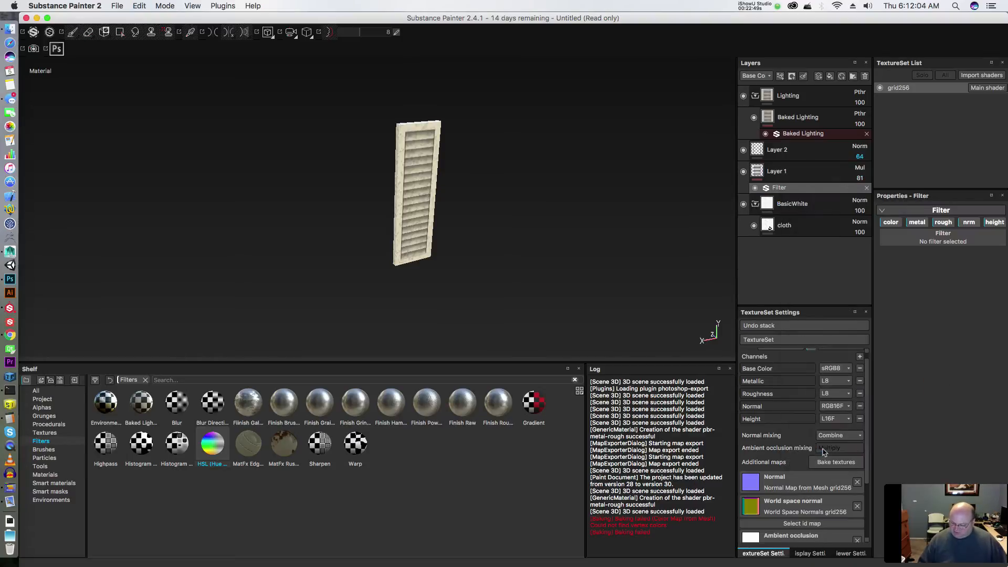
left_click(941, 239)
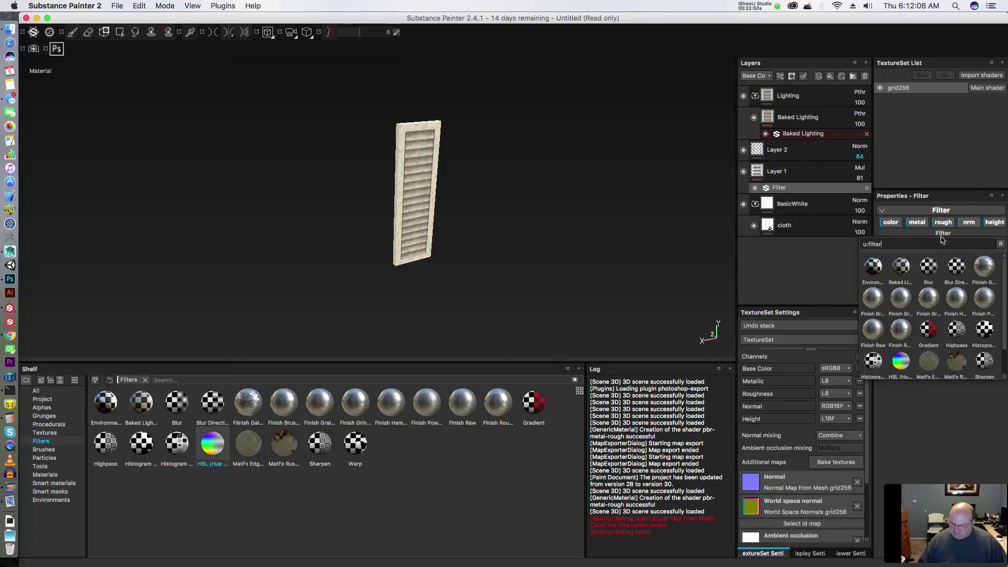
left_click(901, 362)
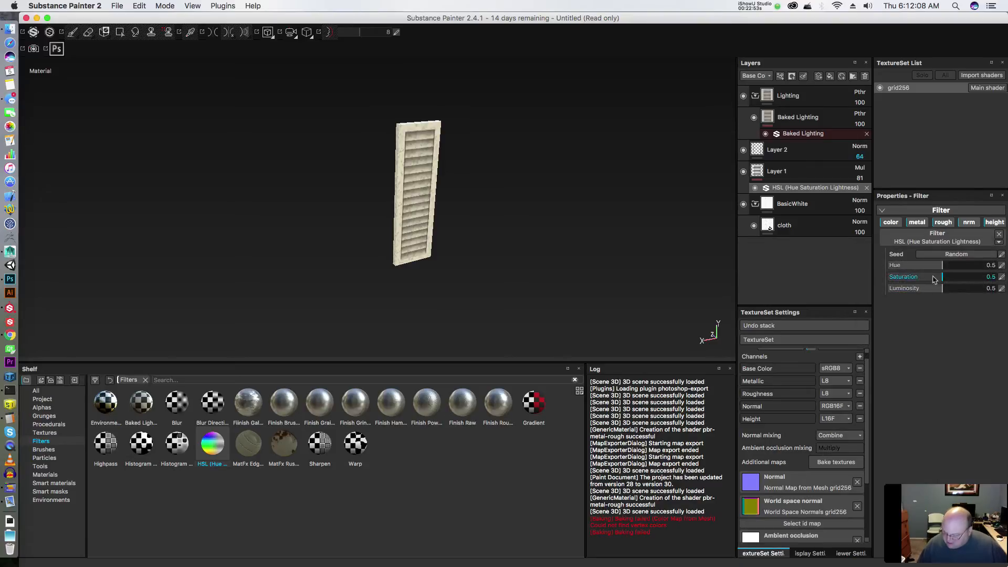
- Tint the slats through Layer 1's HSL filter, setting Hue to 0.66 and Saturation to 0.53
mouse_move(939, 266)
left_mouse_down()
mouse_move(924, 265)
mouse_move(956, 280)
mouse_move(927, 266)
mouse_move(938, 267)
left_mouse_up()
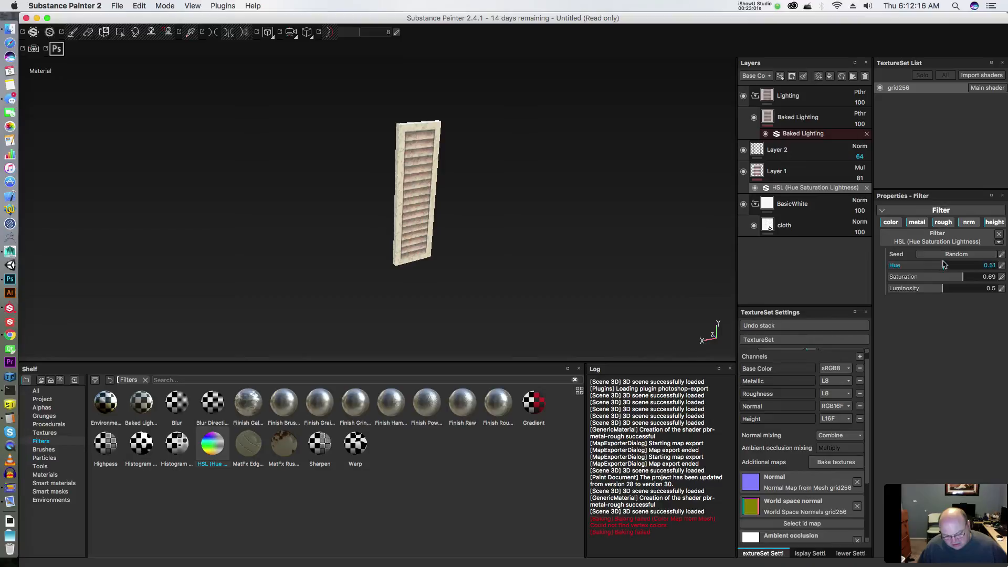
scroll(394, 202, "down", 4)
scroll(453, 207, "up", 8)
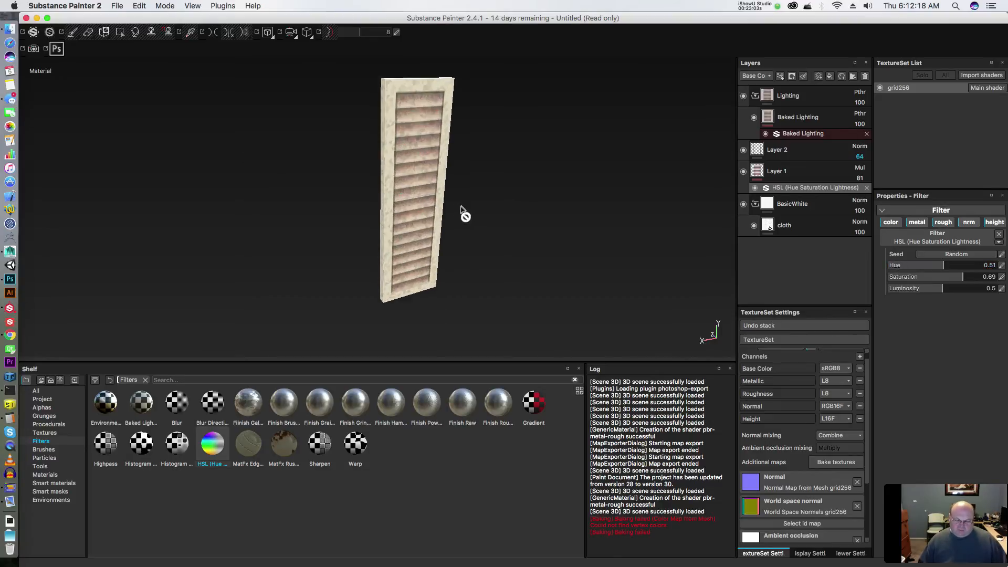
left_click_drag(462, 210, 355, 206, "alt")
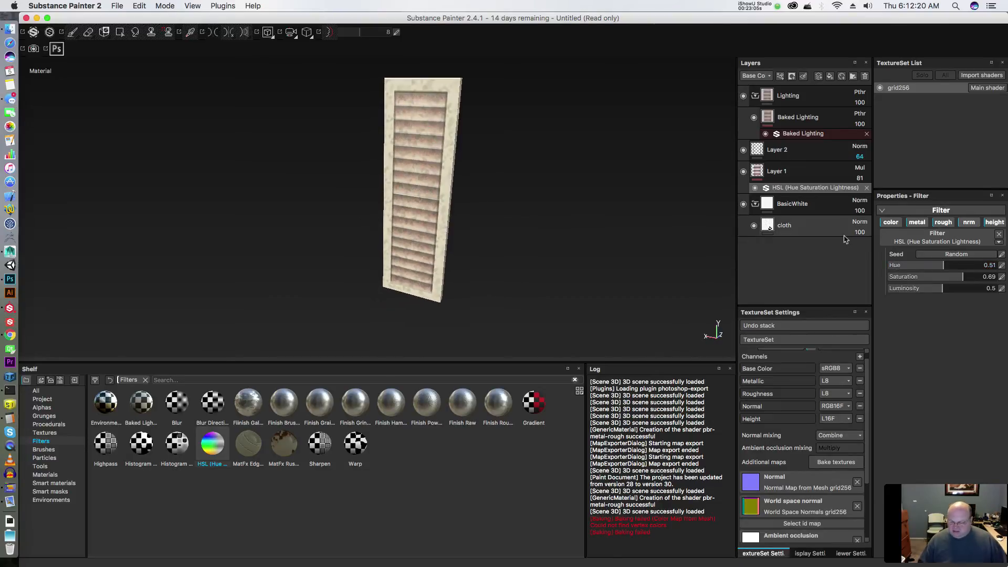
mouse_move(957, 282)
left_mouse_down()
mouse_move(946, 279)
mouse_move(959, 266)
left_mouse_up()
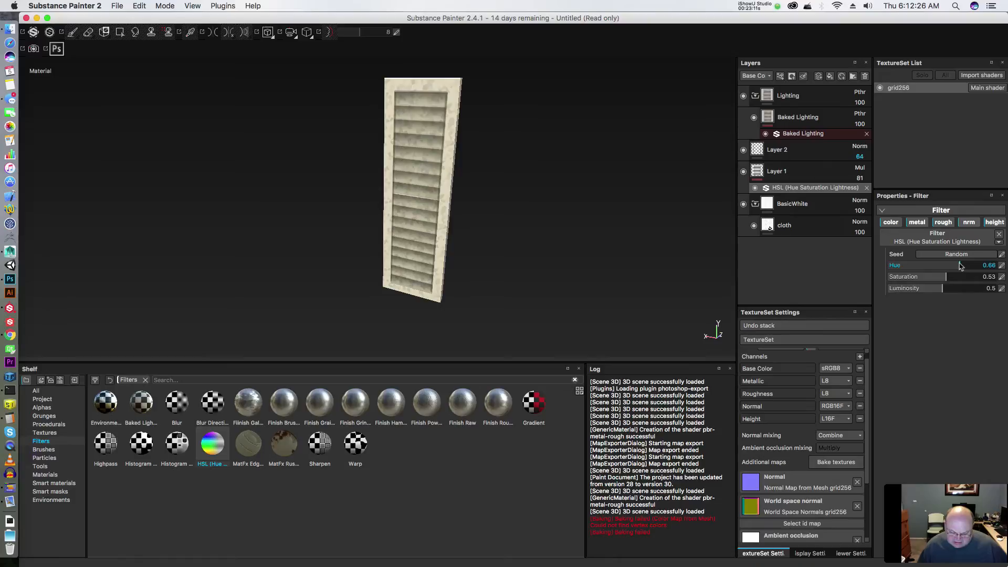
- Examine the tint of the slats against the shutter frame from several angles and distances
left_click_drag(286, 244, 355, 214, "alt")
left_click_drag(281, 241, 301, 229, "alt")
scroll(317, 219, "up", 5)
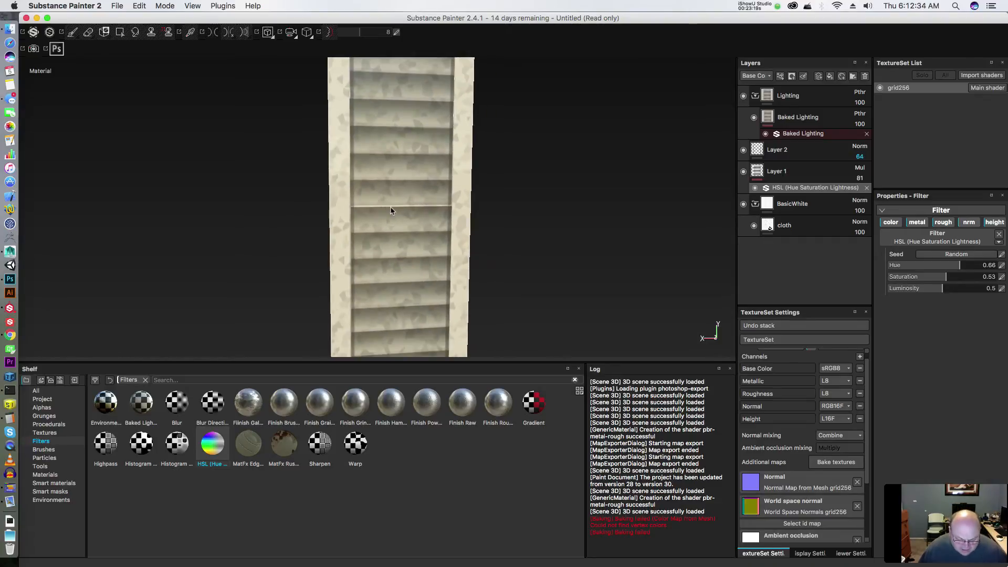
mouse_move(397, 208)
left_mouse_down("alt")
mouse_move(385, 209)
mouse_move(394, 188)
mouse_move(383, 194)
mouse_move(386, 207)
mouse_move(364, 218)
mouse_move(373, 227)
mouse_move(391, 219)
mouse_move(383, 196)
mouse_move(408, 214)
mouse_move(425, 202)
mouse_move(404, 203)
left_mouse_up("alt")
scroll(409, 211, "down", 4)
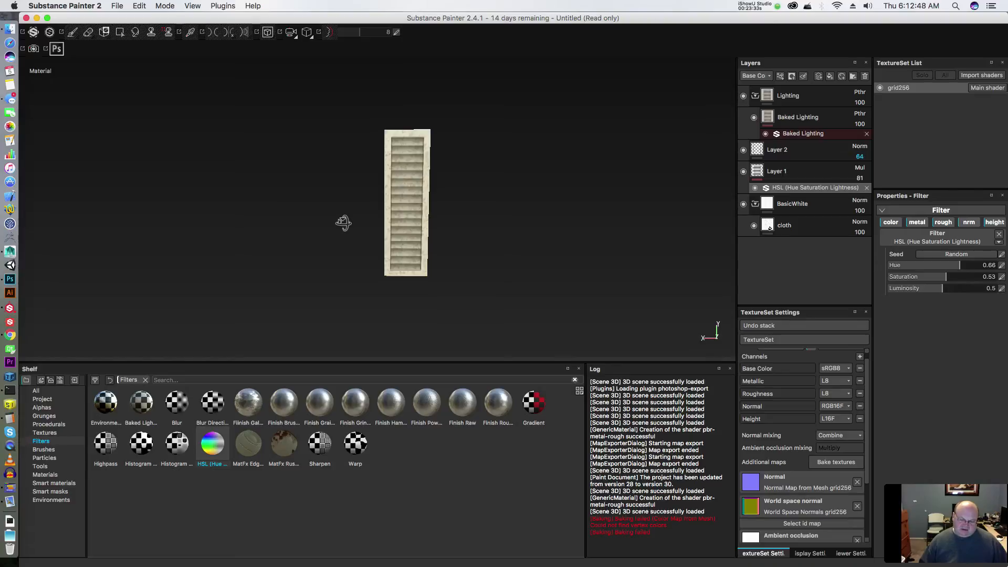
left_click_drag(343, 222, 337, 234, "alt")
left_click_drag(336, 242, 404, 239, "alt")
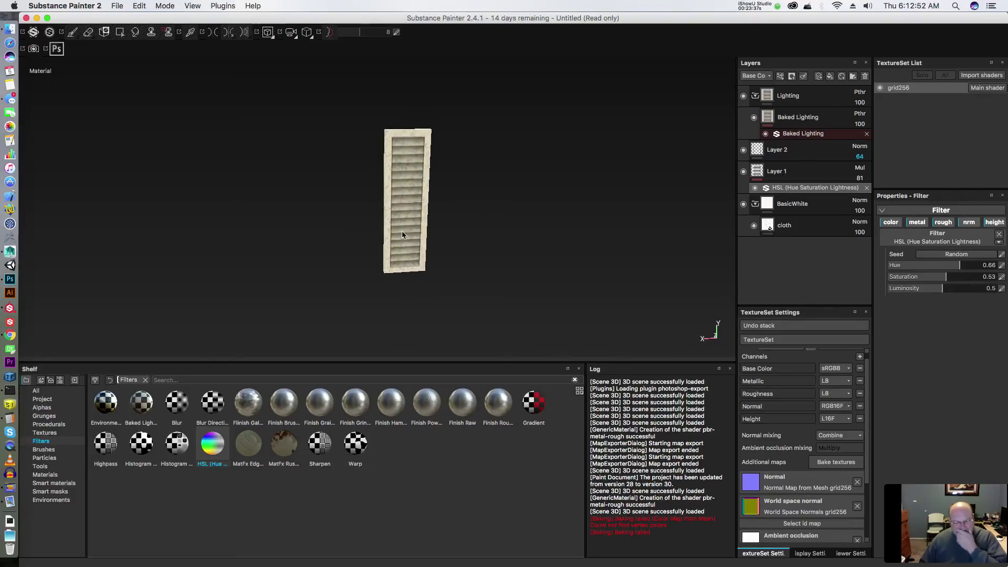
scroll(415, 244, "down", 3)
scroll(383, 219, "up", 3)
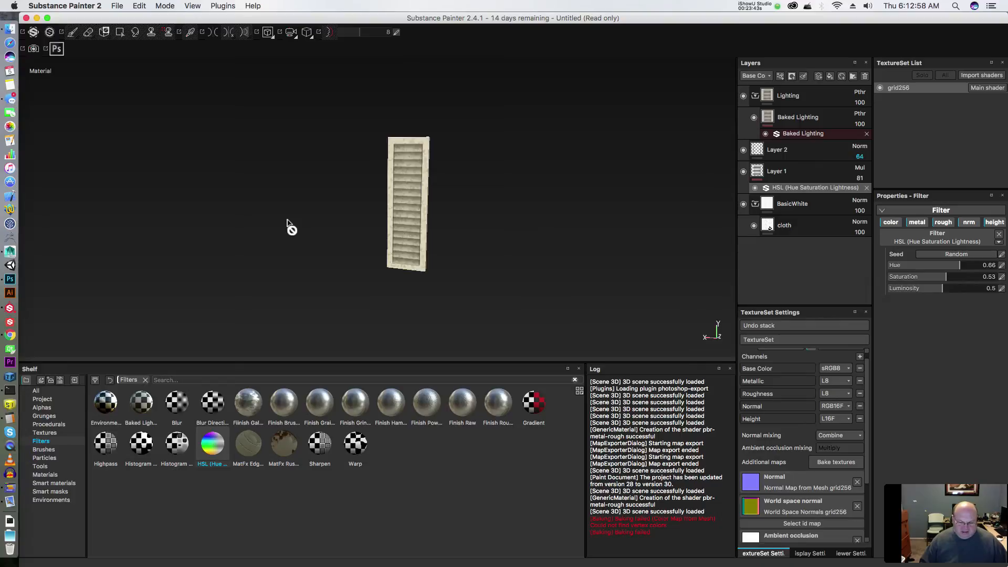
- Save the project as shudder in the Shudder folder under HMESubstancePainter, Common, FeaturesB
key("super+s")
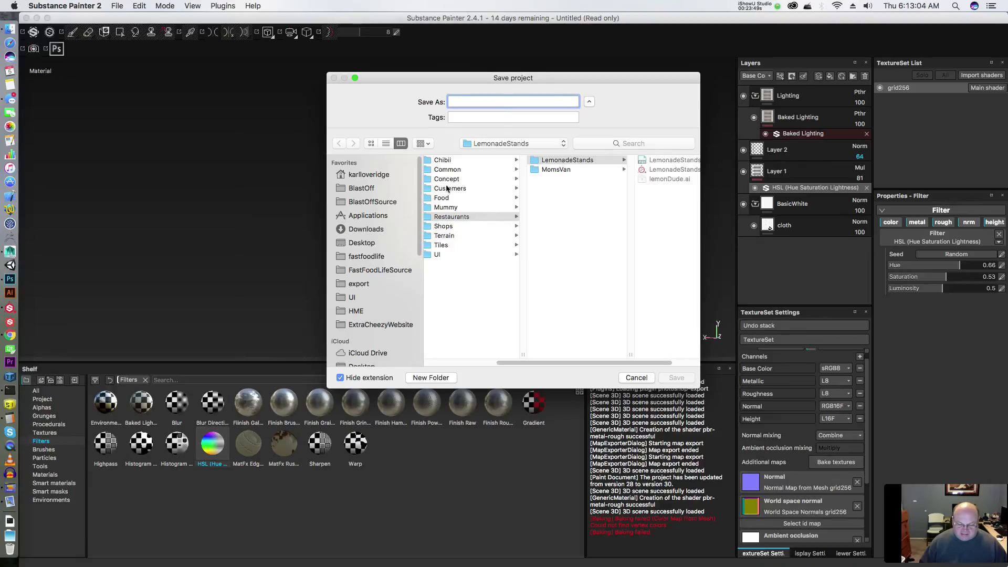
left_click(514, 142)
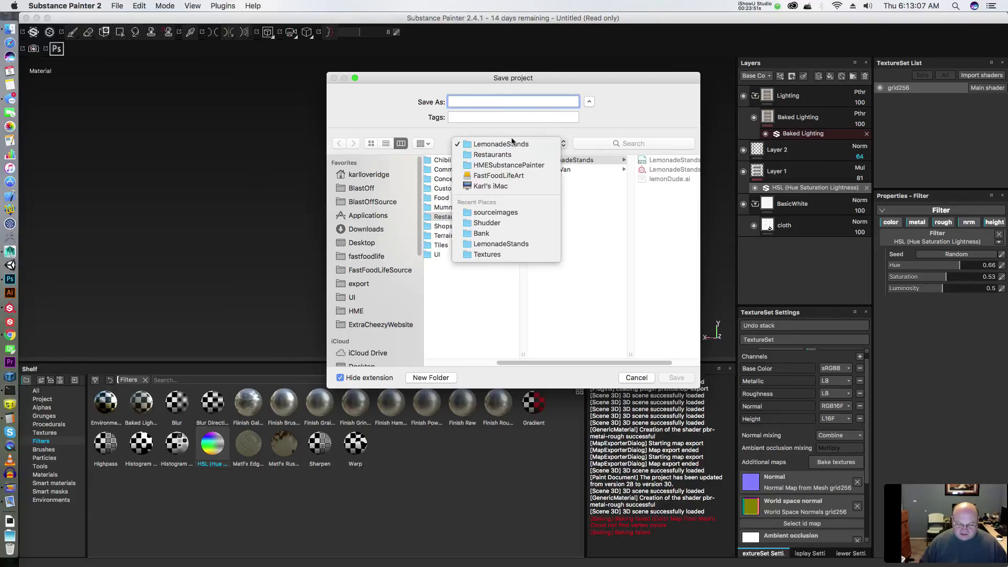
left_click(505, 165)
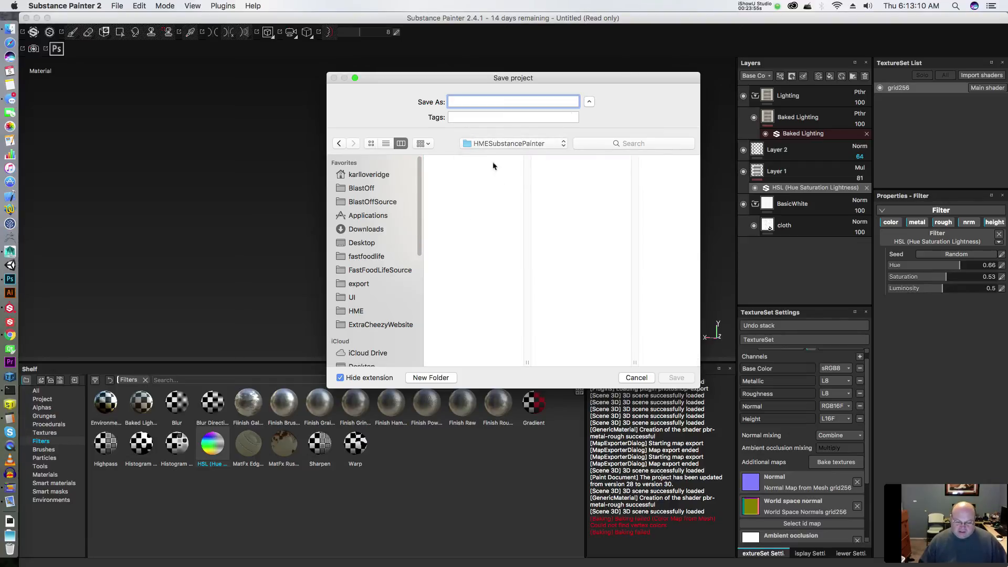
left_click(480, 148)
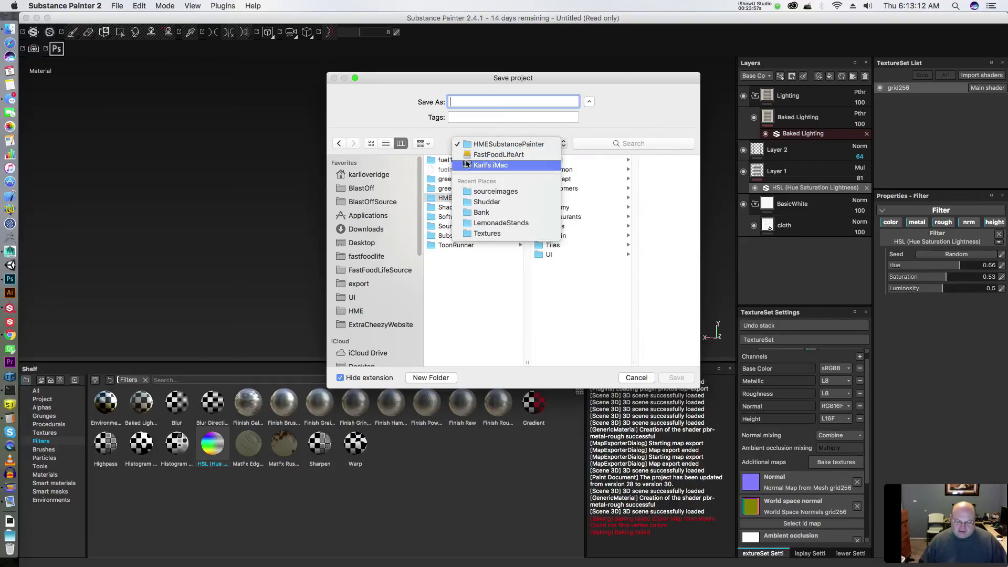
left_click(413, 15)
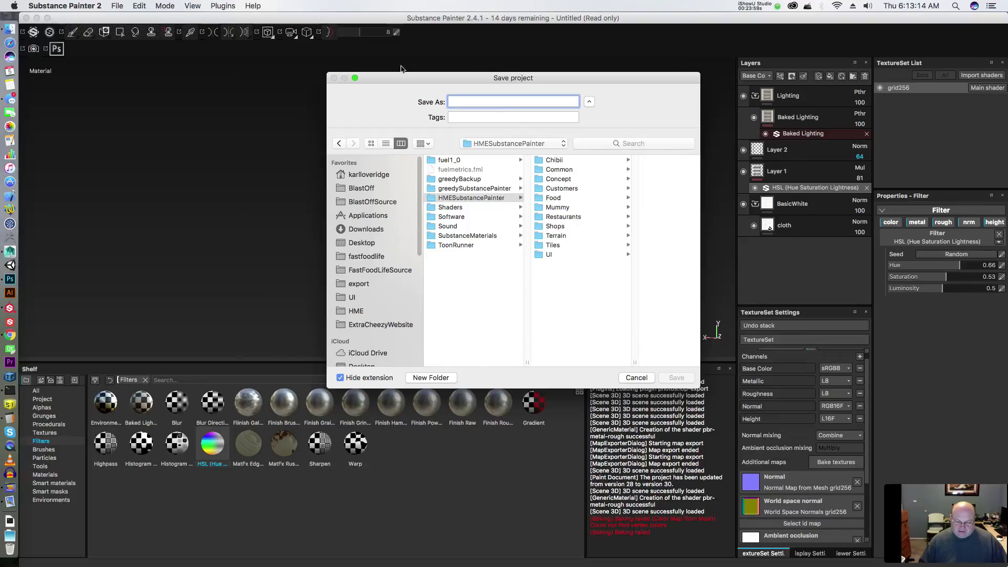
left_click(483, 198)
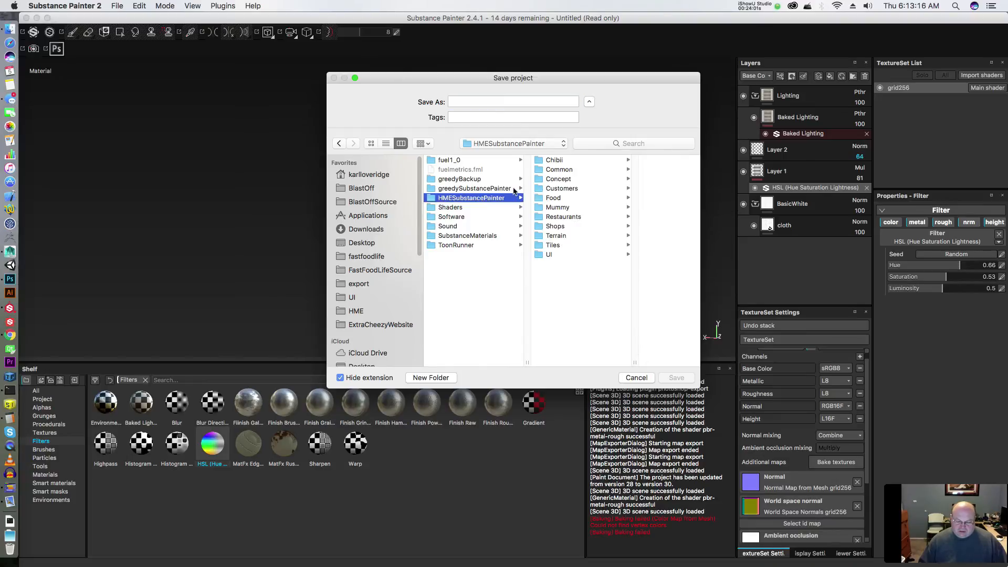
left_click(559, 170)
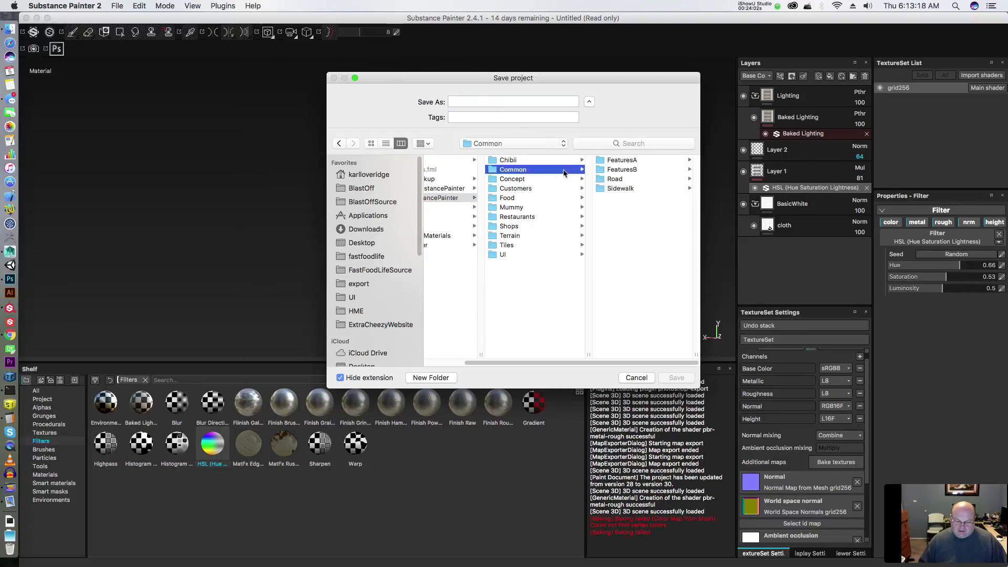
left_click(621, 170)
left_click(619, 207)
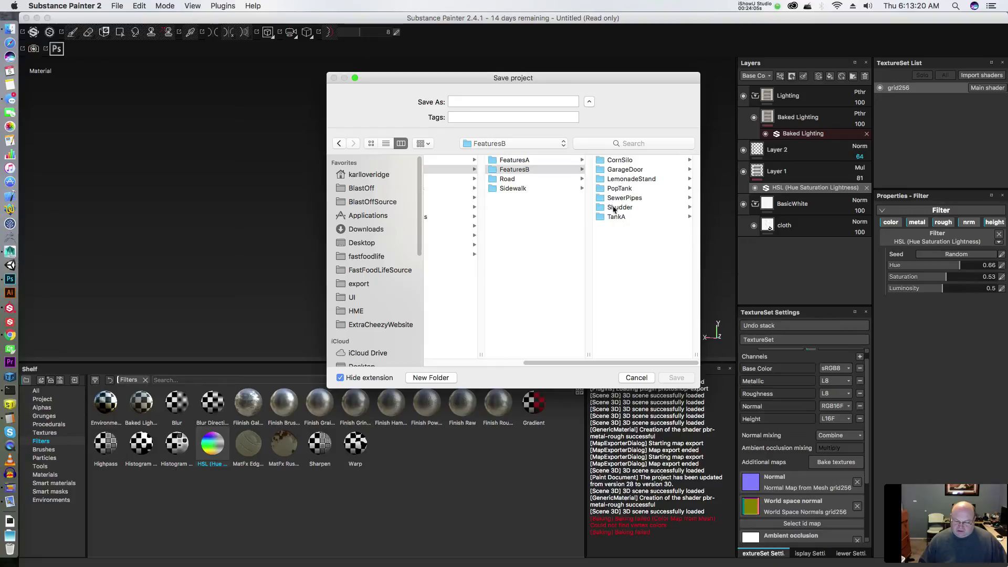
left_click(459, 104)
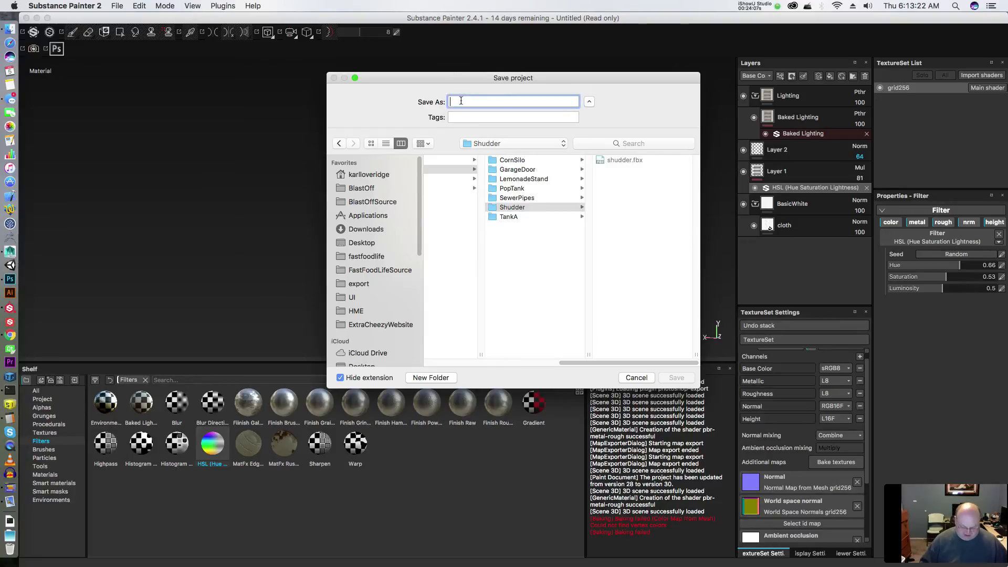
type("shudder")
key("Return")
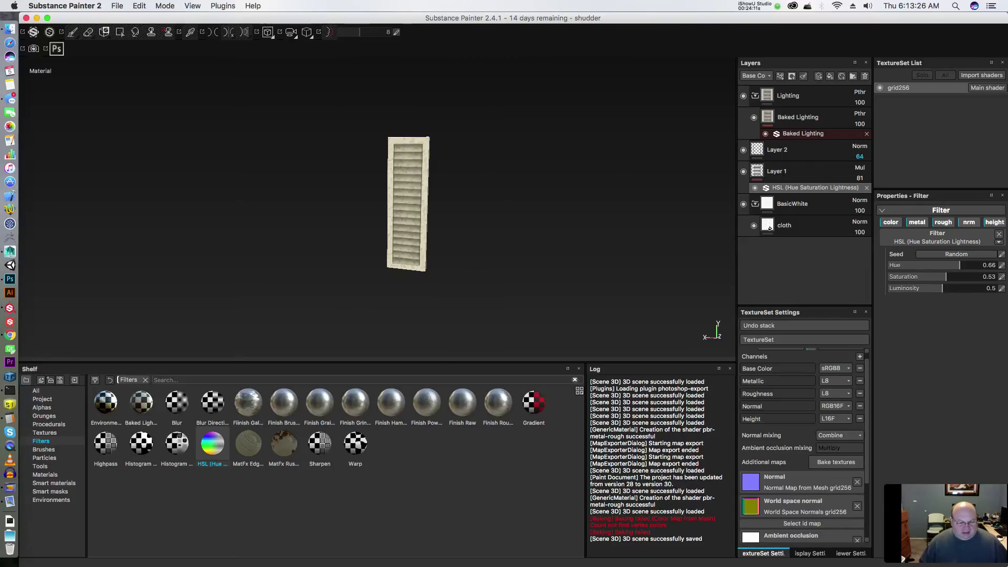
- Export the grid256 texture set as 8-bit PNG textures at 128x128 and dismiss the completion notice
left_click(117, 6)
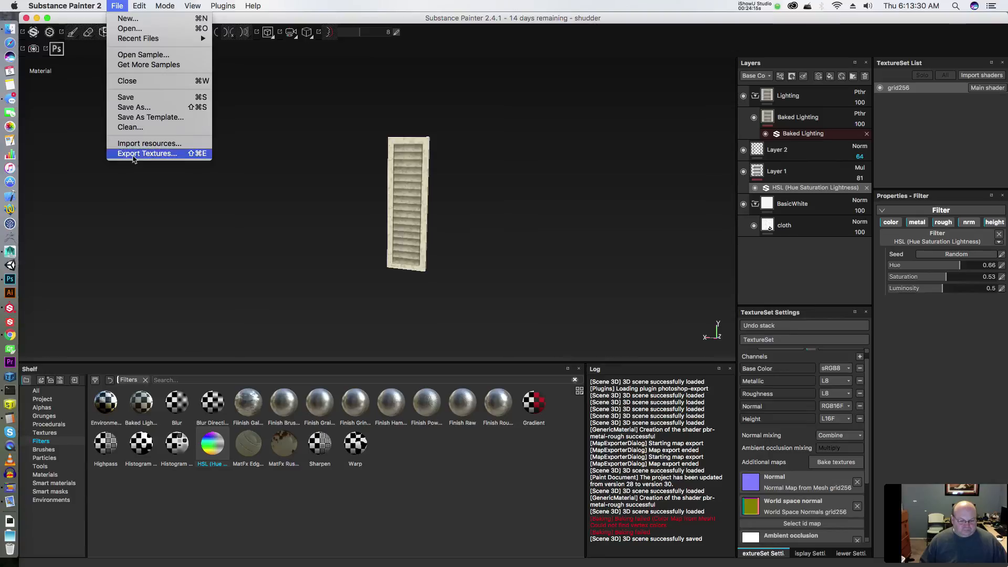
left_click(133, 154)
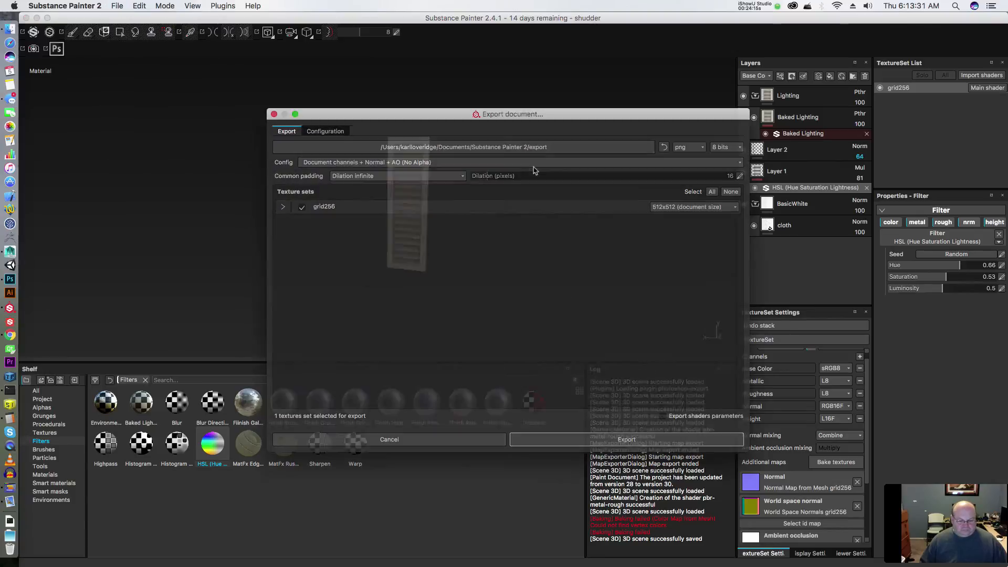
left_click(670, 209)
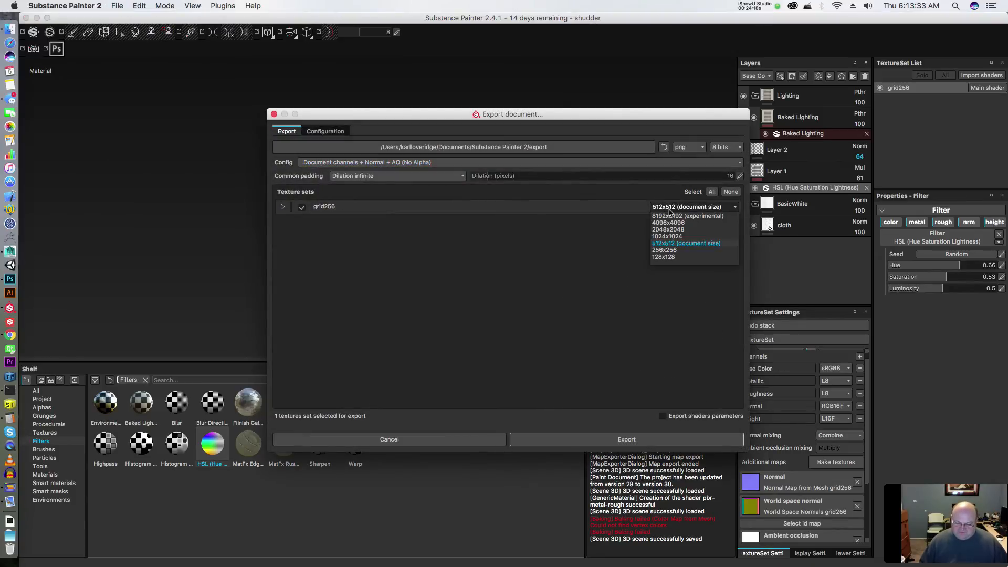
left_click(667, 257)
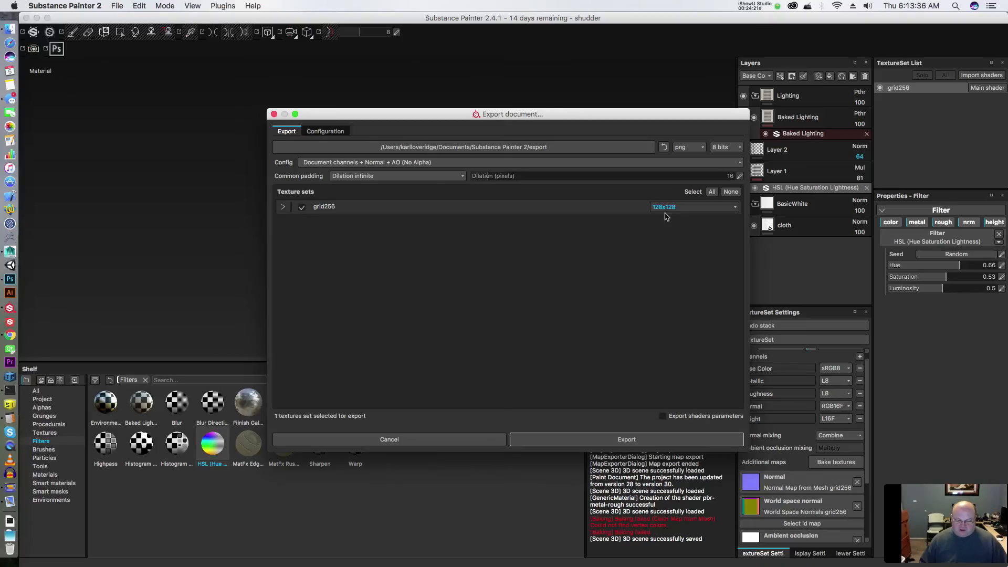
left_click(589, 440)
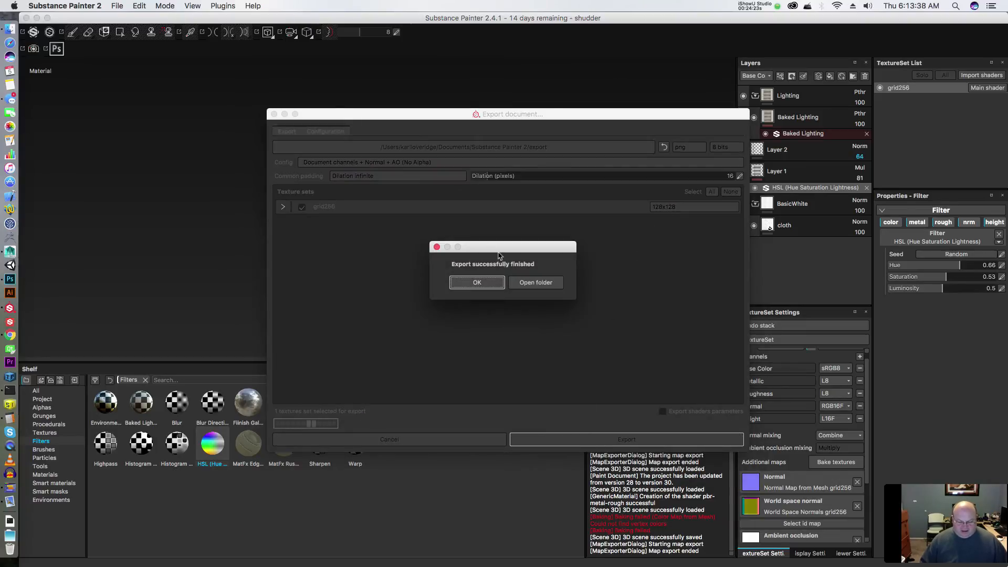
left_click(477, 283)
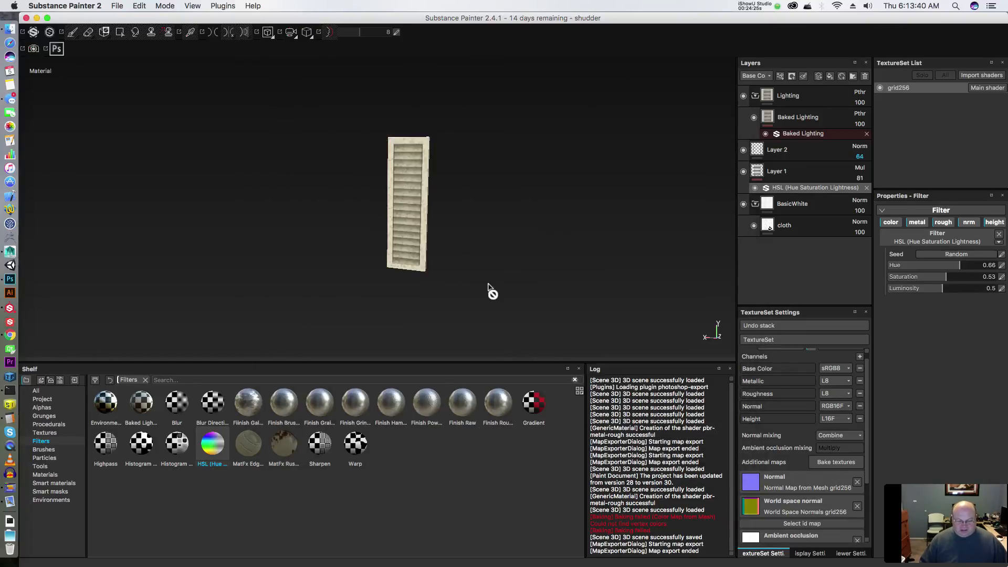
key("super+Tab")
key("super+Tab")
key("super+Tab")
key("super+shift+Tab")
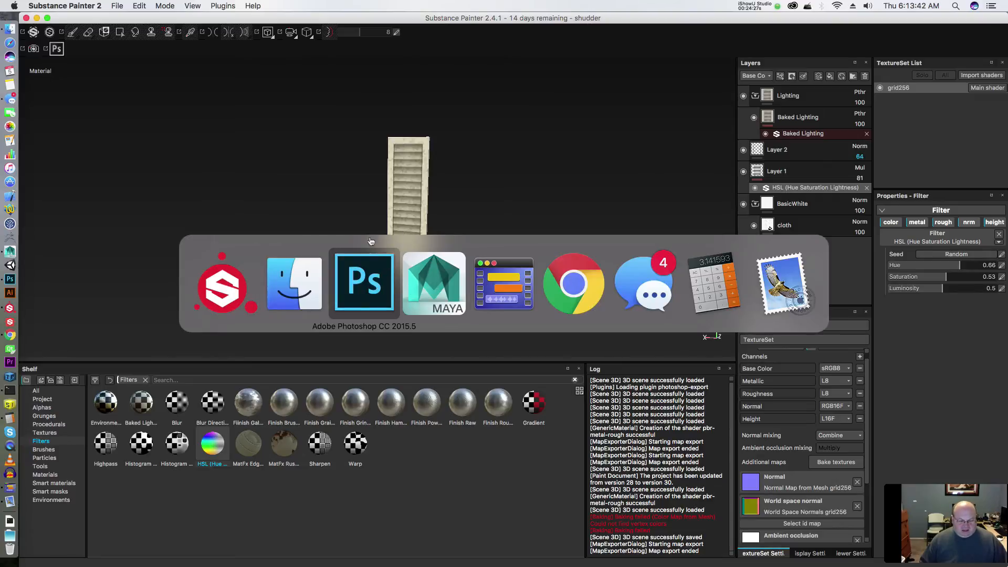
- Export the grid256 texture set at 128x128 with the FastFood config, checking that preset's output maps, and open the export folder
left_click(117, 7)
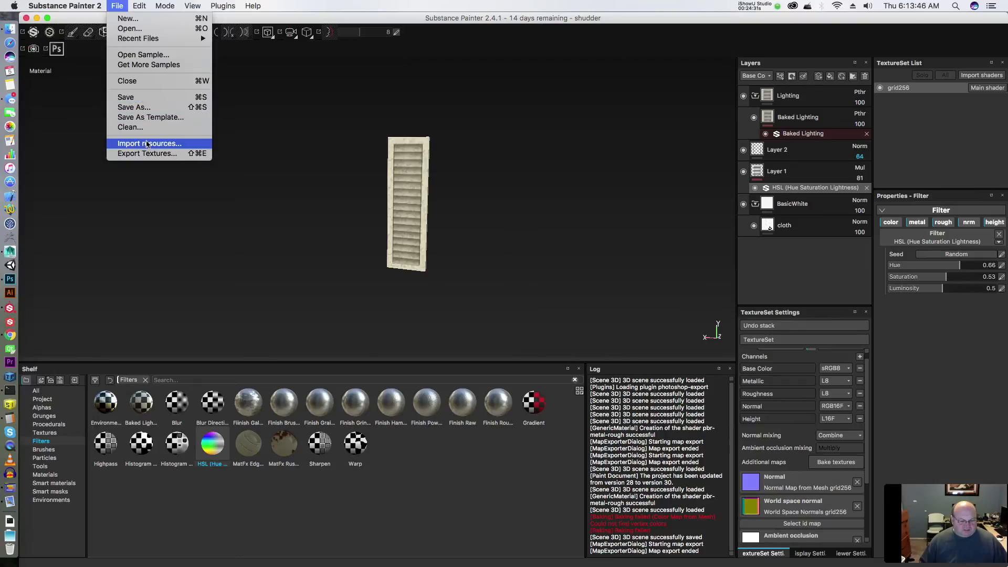
left_click(150, 153)
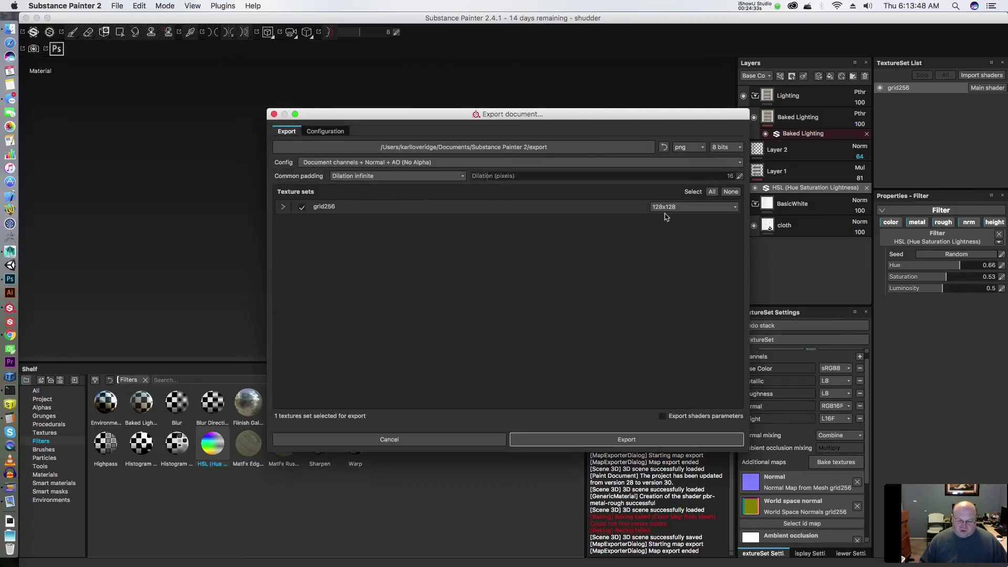
left_click(357, 164)
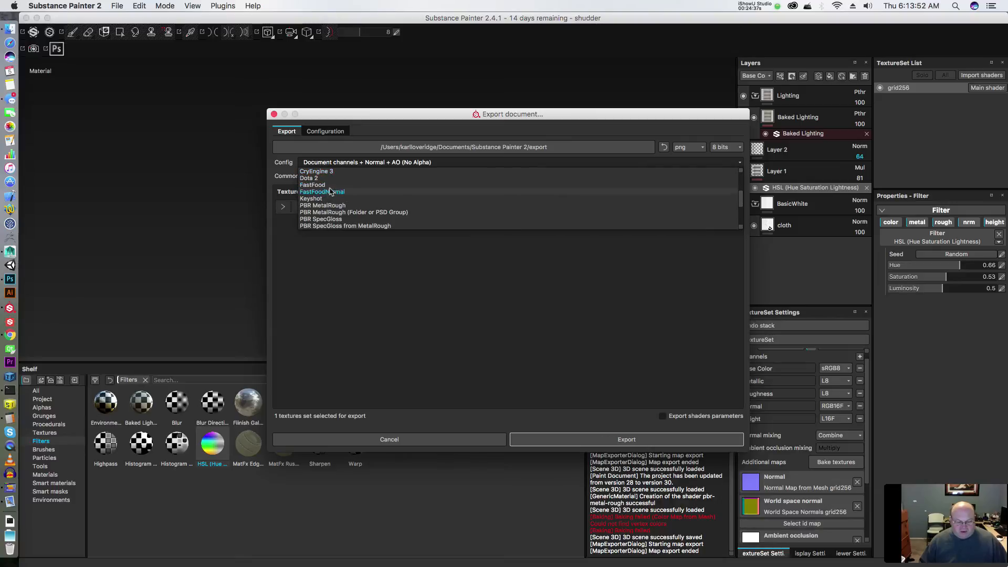
left_click(326, 185)
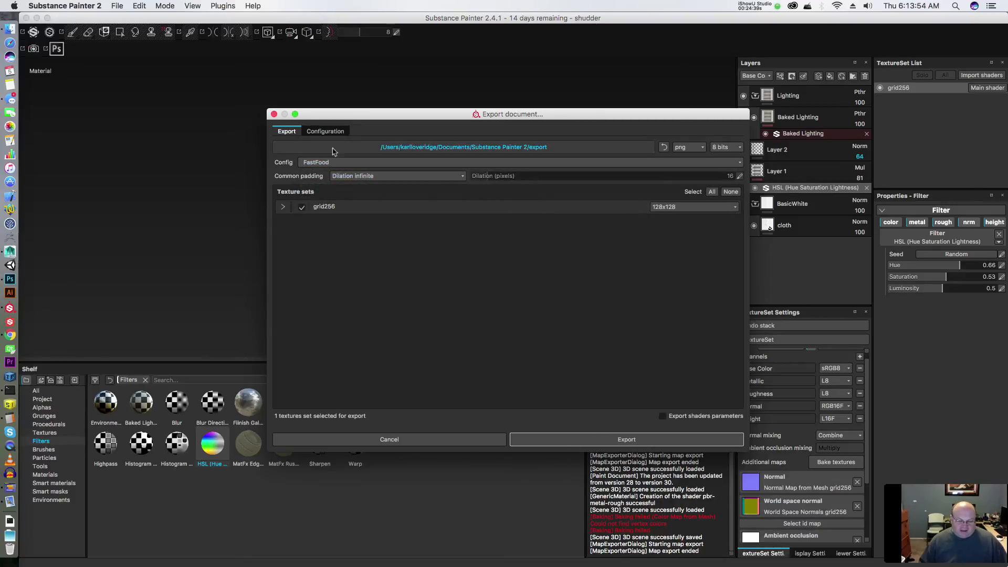
left_click(326, 131)
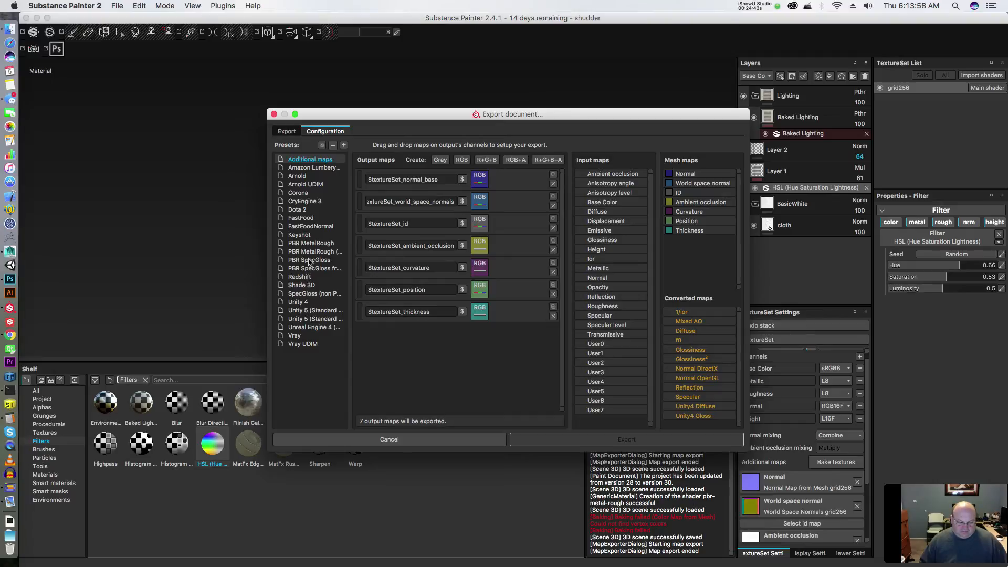
left_click(304, 218)
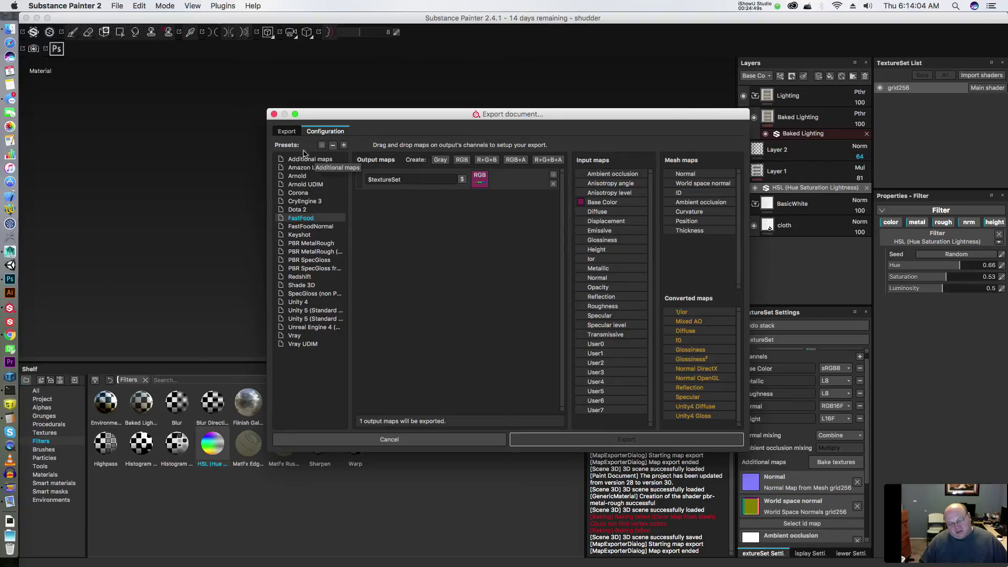
left_click(295, 136)
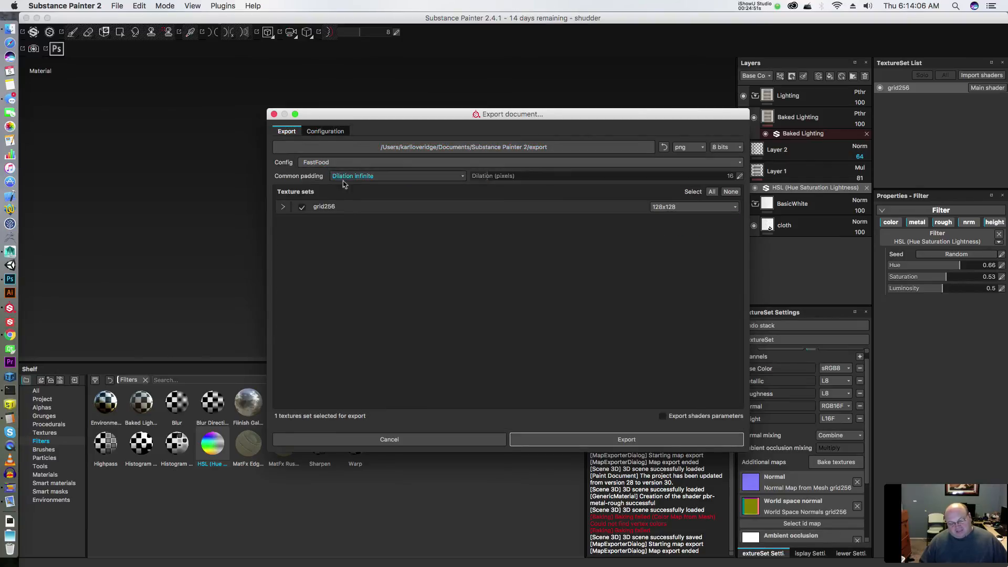
left_click(683, 440)
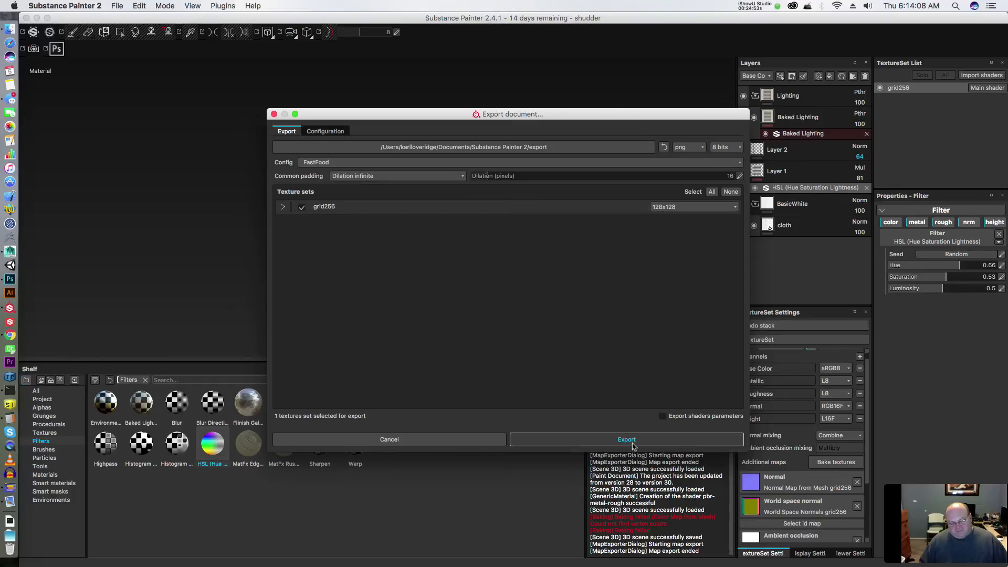
left_click(538, 282)
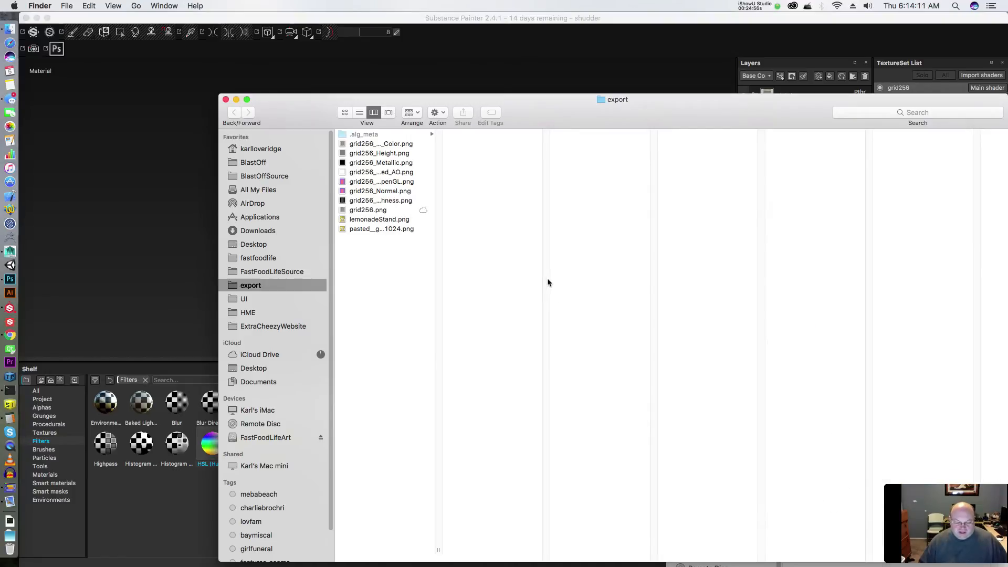
- Move all PNG textures in the export folder to the Trash
left_click(375, 229)
left_click(378, 145, "shift")
right_click(378, 144)
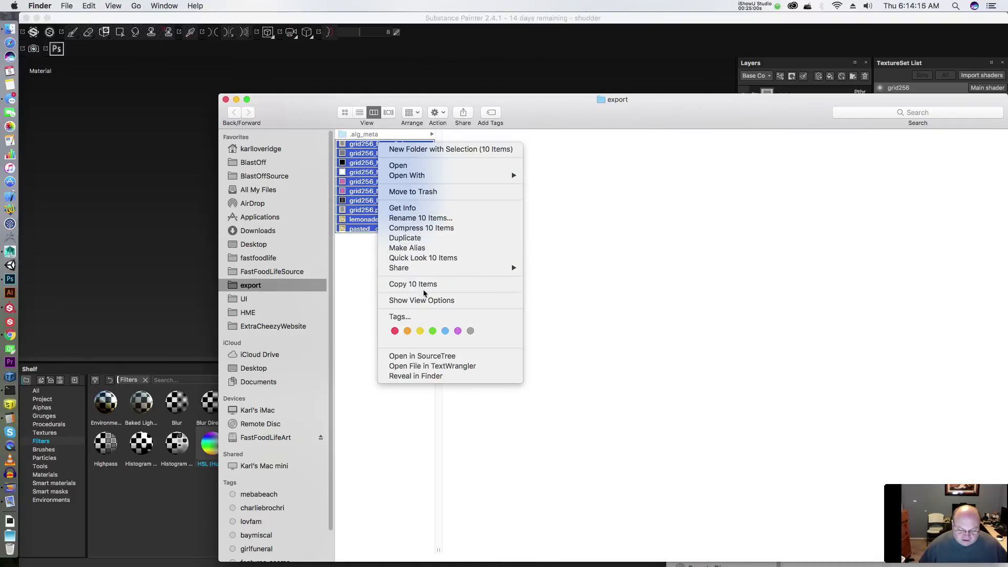
left_click(421, 192)
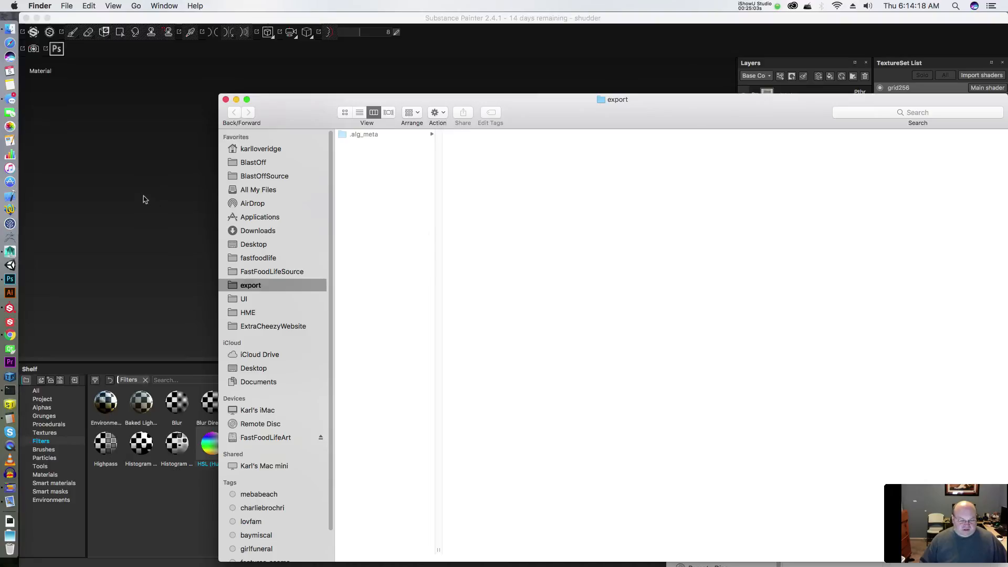
- Return to Substance Painter, export the textures again with the FastFood config, and preview grid256.png in the export folder
left_click(146, 199)
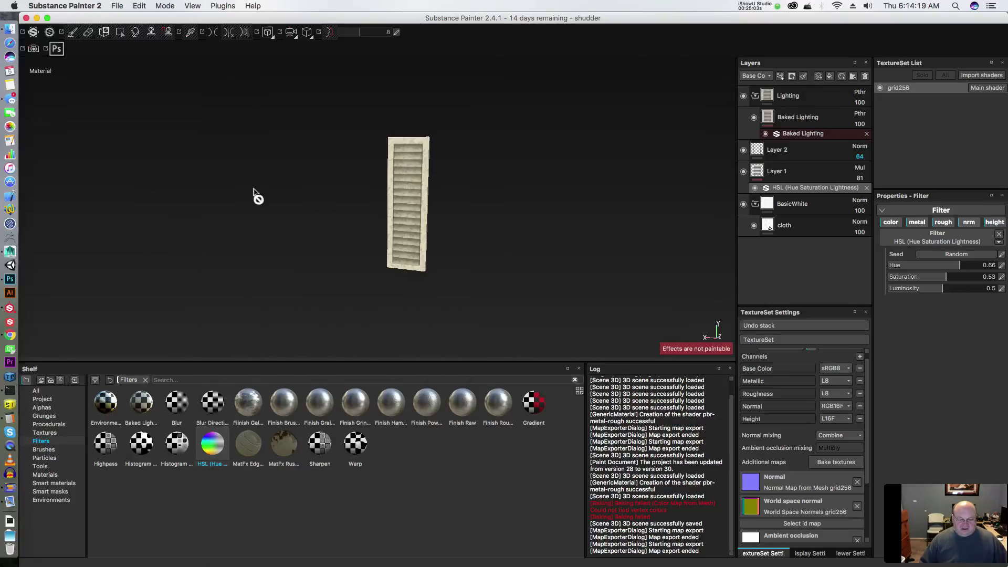
left_click(118, 6)
left_click(148, 153)
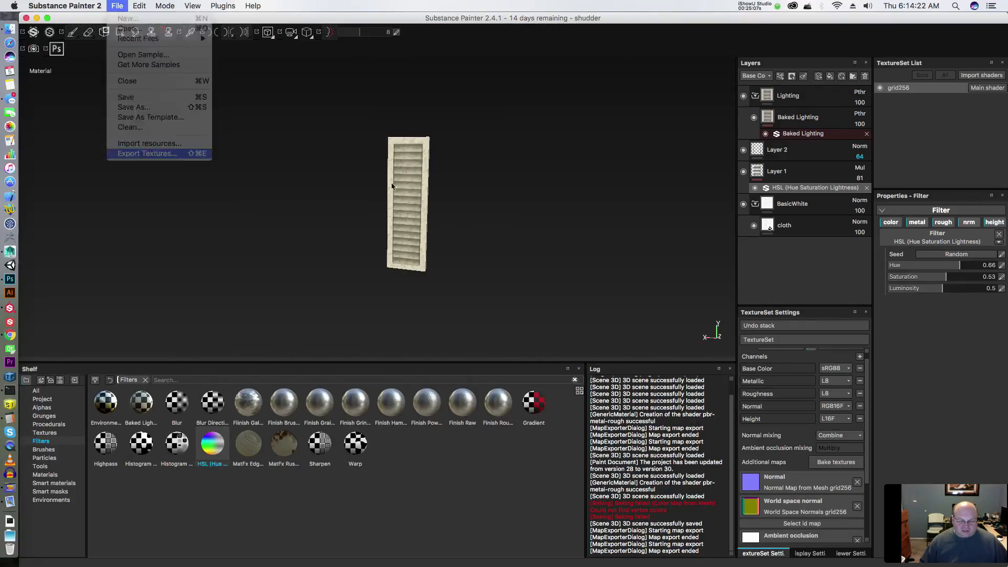
left_click(651, 436)
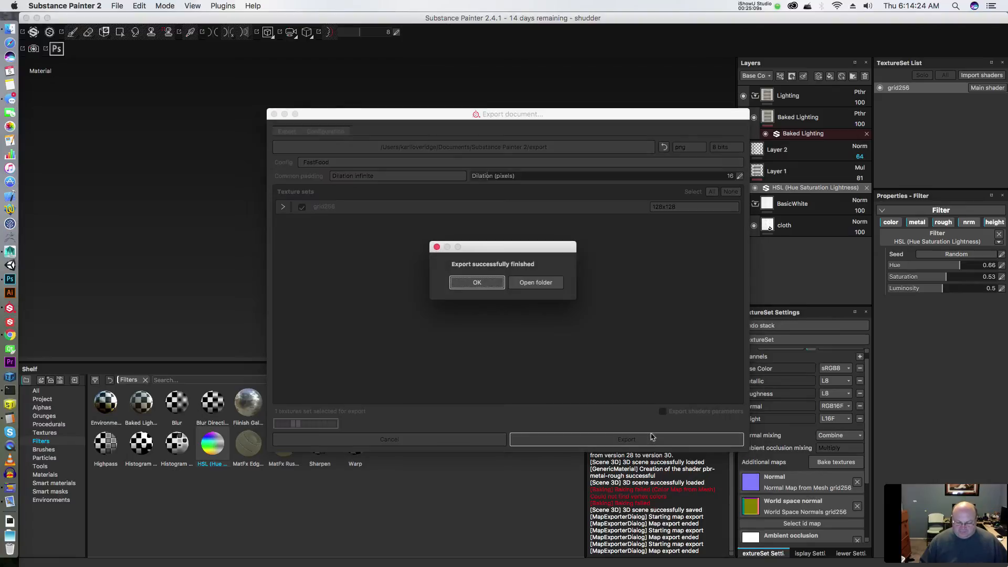
left_click(557, 284)
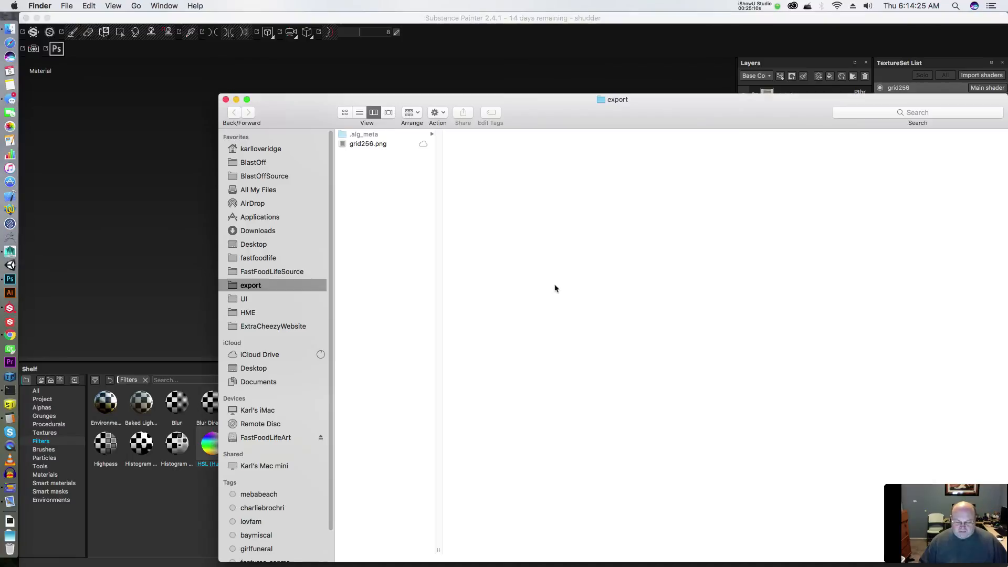
left_click(357, 145)
- Switch to Photoshop and close the Untitled-1 slat image
key("super+Tab")
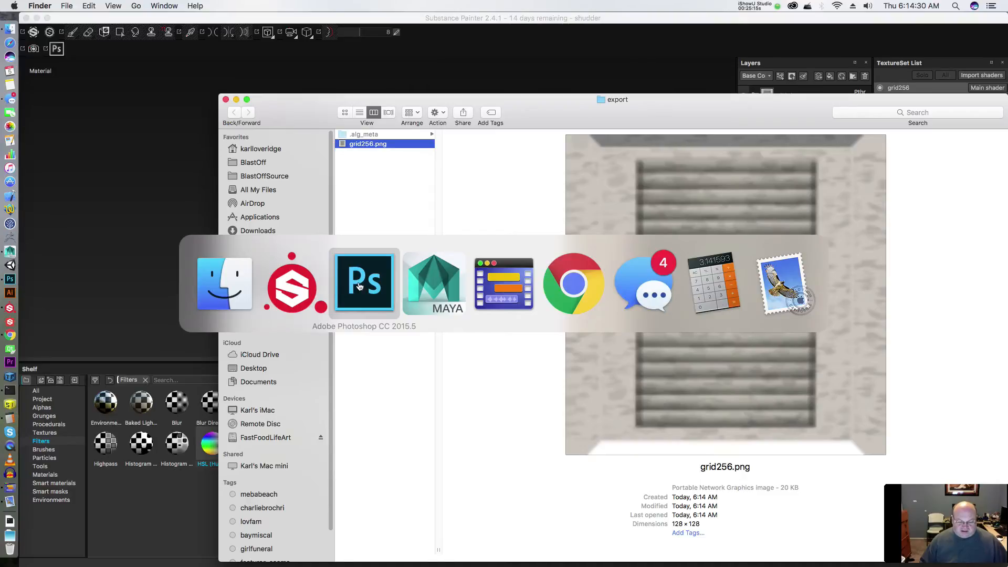
left_click(359, 286)
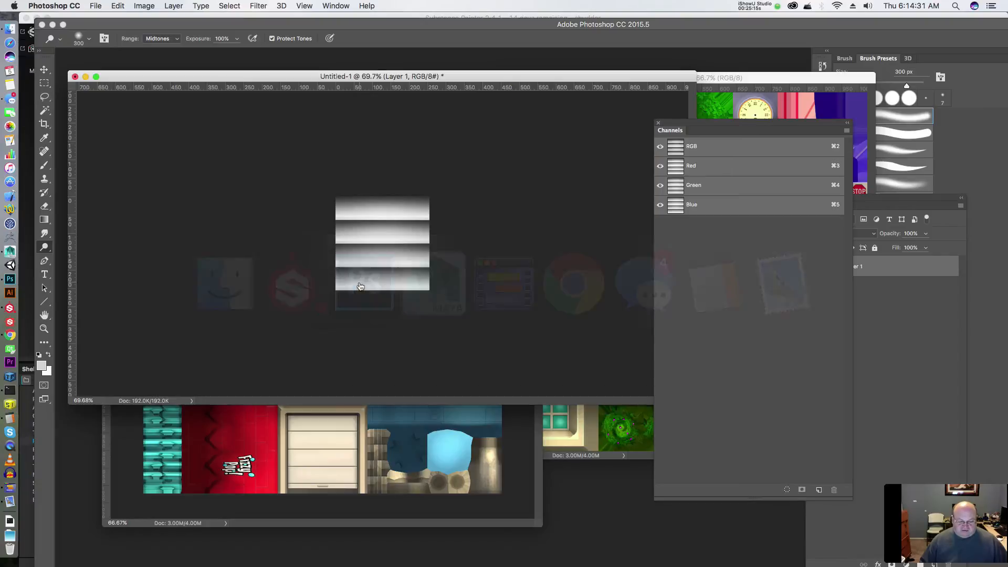
left_click(75, 77)
left_click(471, 193)
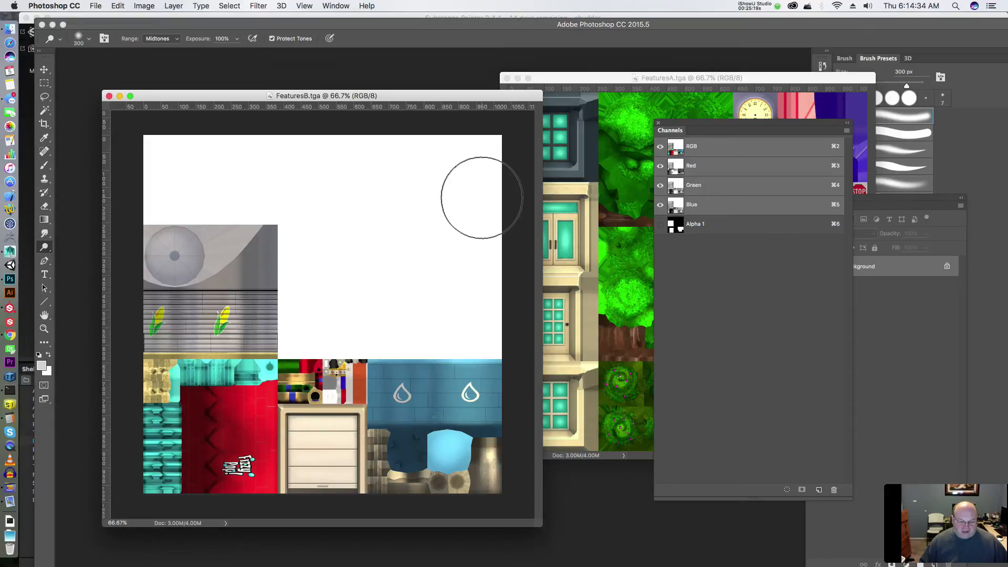
- Open grid256.png from the export folder in Photoshop, enlarge its window and magnify the image to about 265%
key("super+Tab")
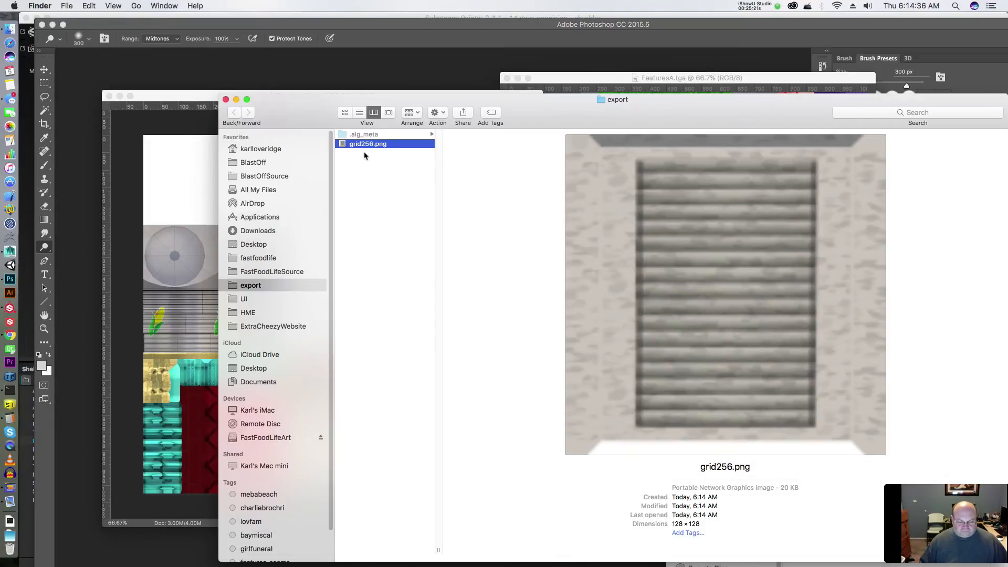
left_click_drag(368, 147, 373, 83)
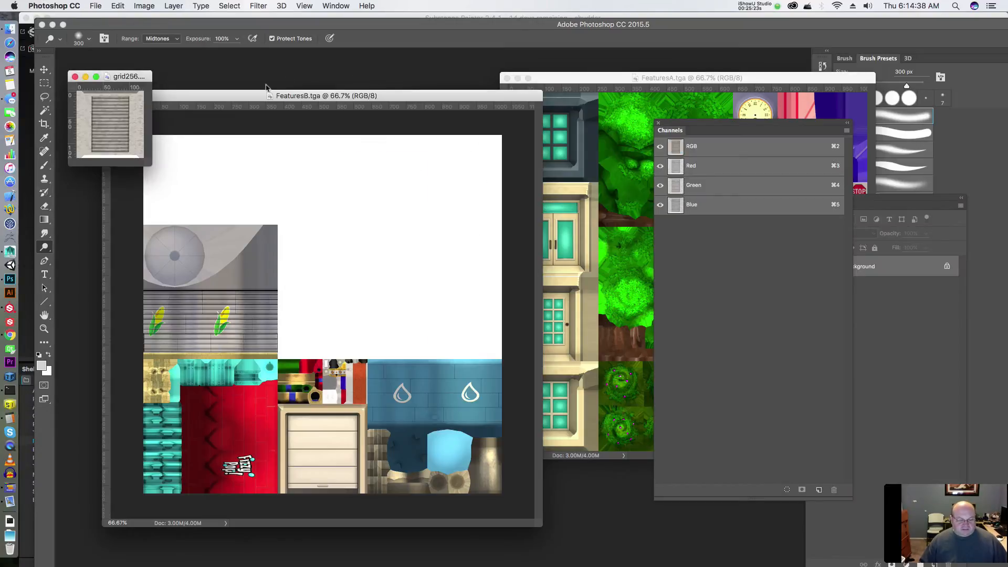
left_click_drag(149, 80, 750, 446)
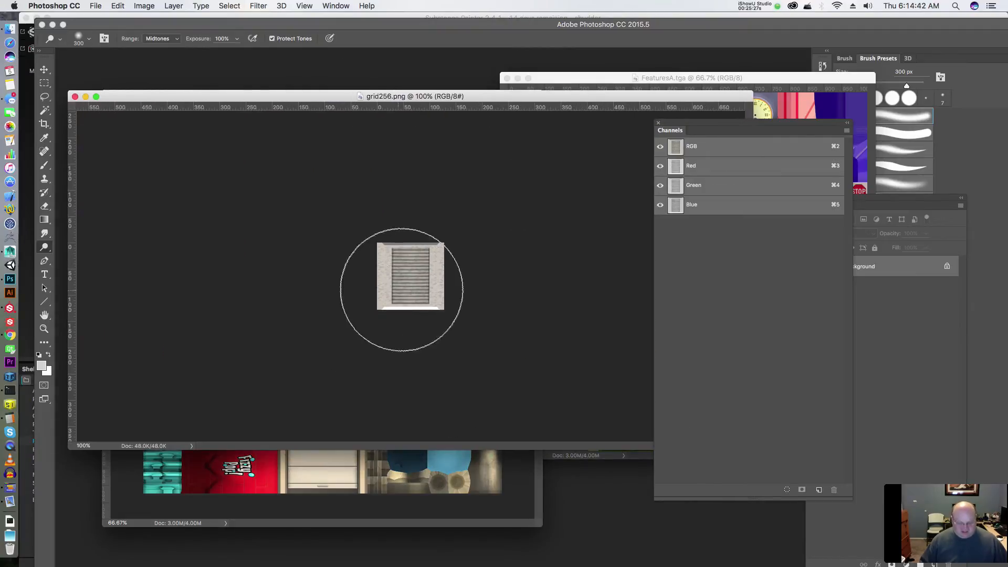
key("z")
left_click_drag(360, 291, 404, 296)
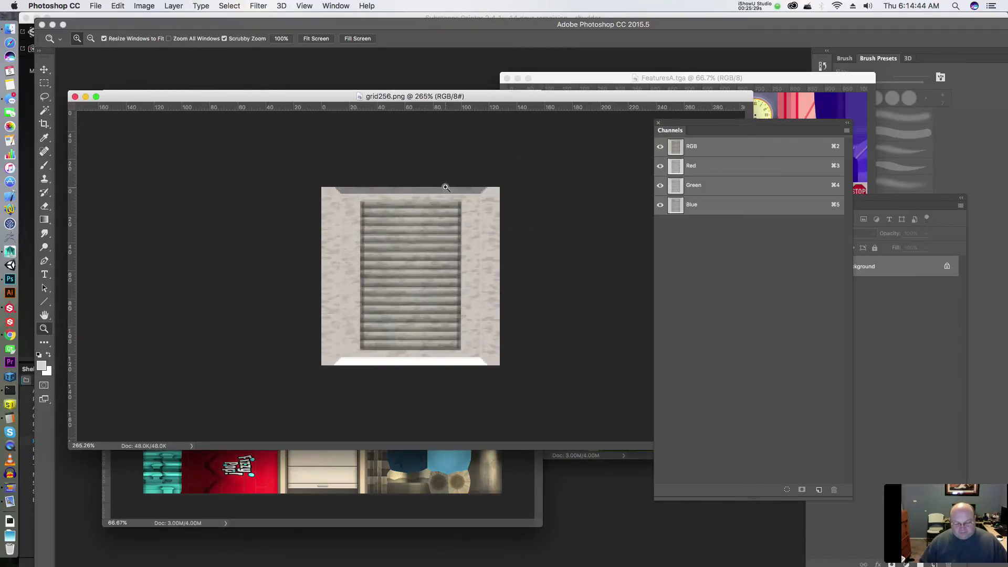
- Resize the grid256.png image to 64 pixels wide and 128 pixels high, with the proportions unlinked
right_click(485, 101)
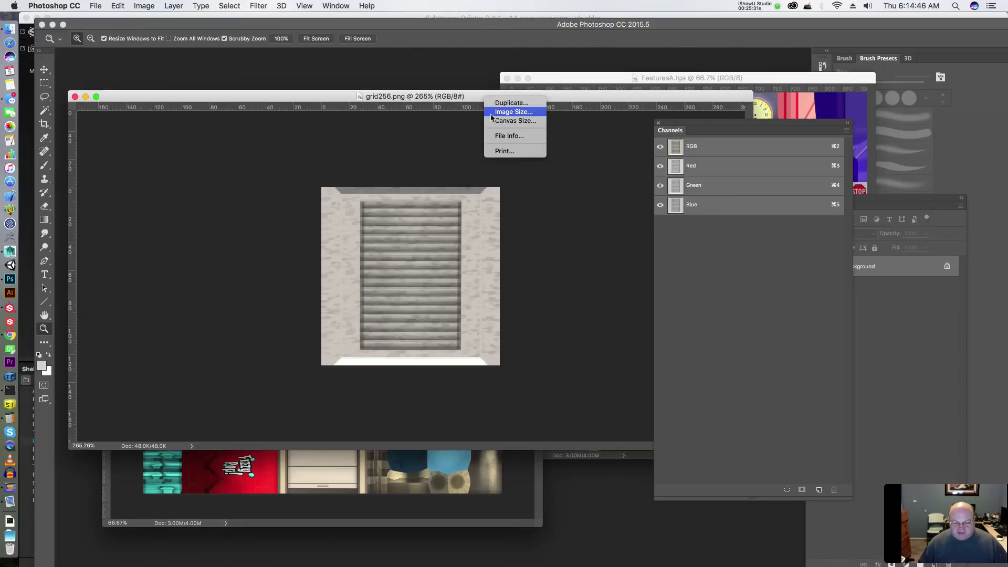
left_click(499, 114)
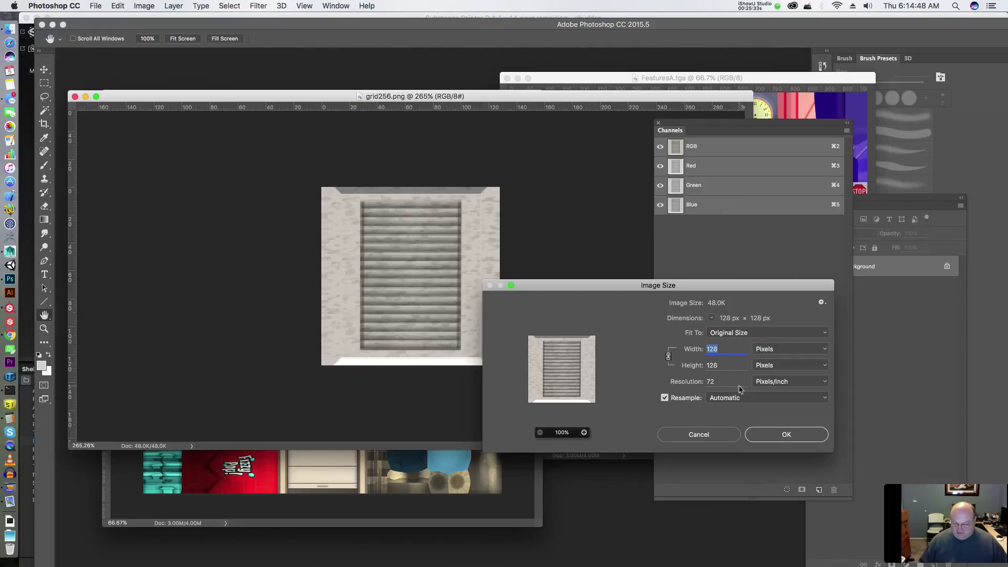
type("64")
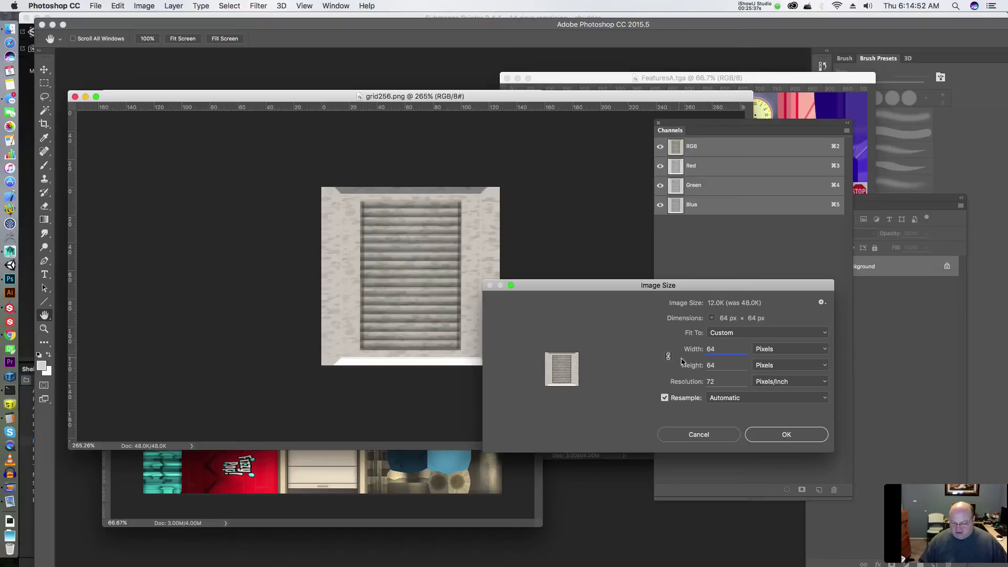
type("128")
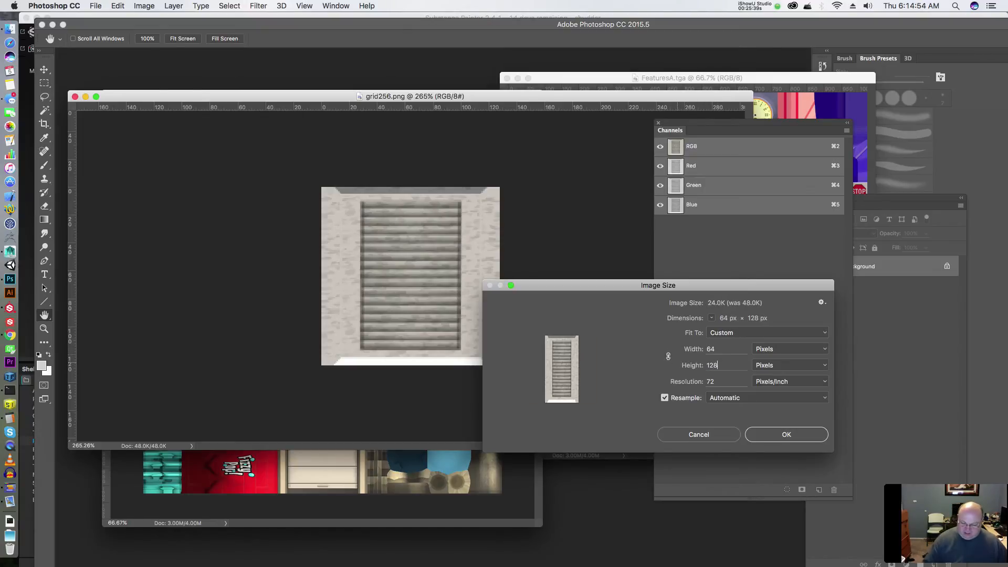
key("Return")
- Copy the entire shutter image from grid256.png and paste it into FeaturesB.tga as a new layer
key("z")
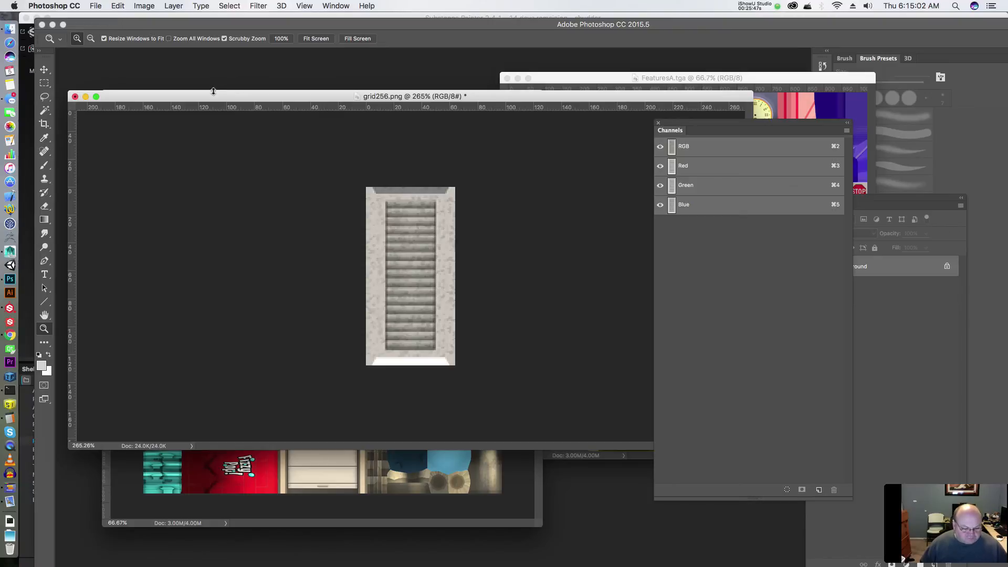
left_click_drag(213, 91, 330, 85)
key("super+a")
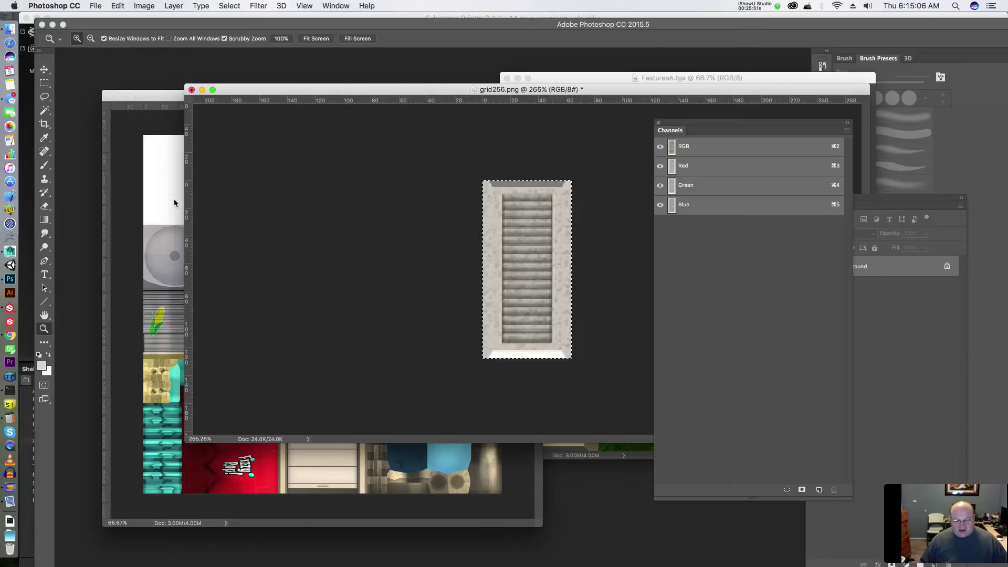
left_click(159, 194)
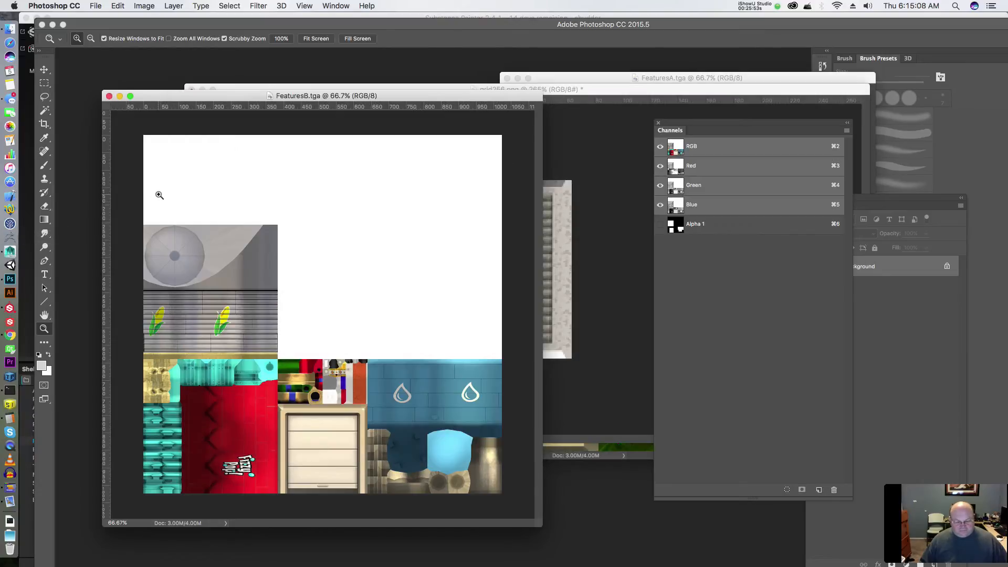
key("super+v")
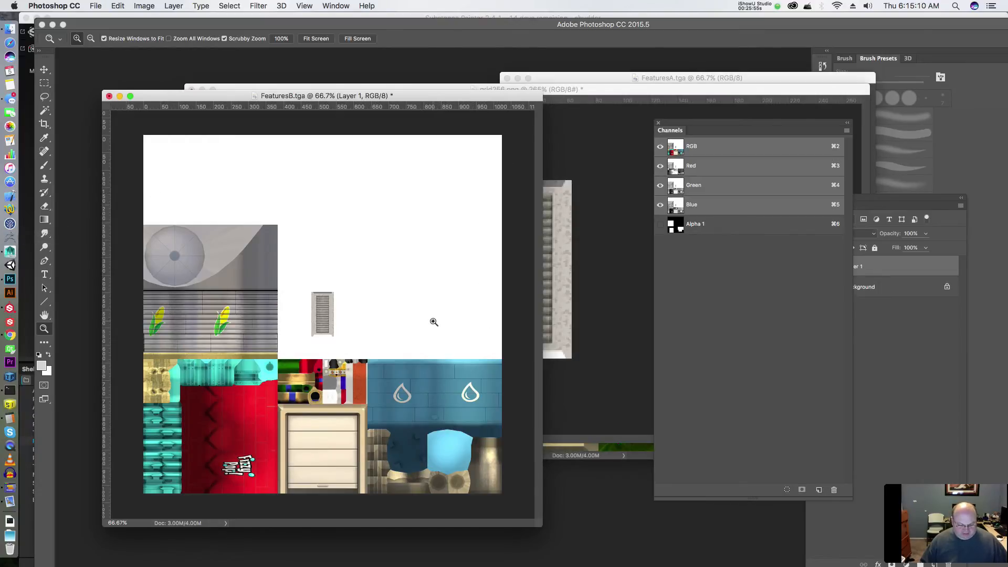
- Turn on snapping and show the grid over the FeaturesB.tga atlas
key("v")
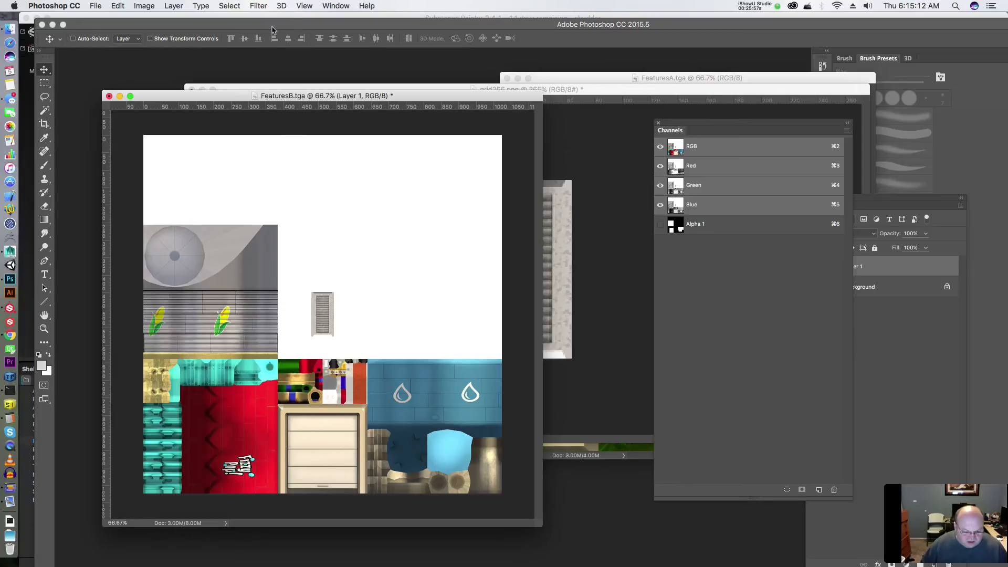
left_click(307, 6)
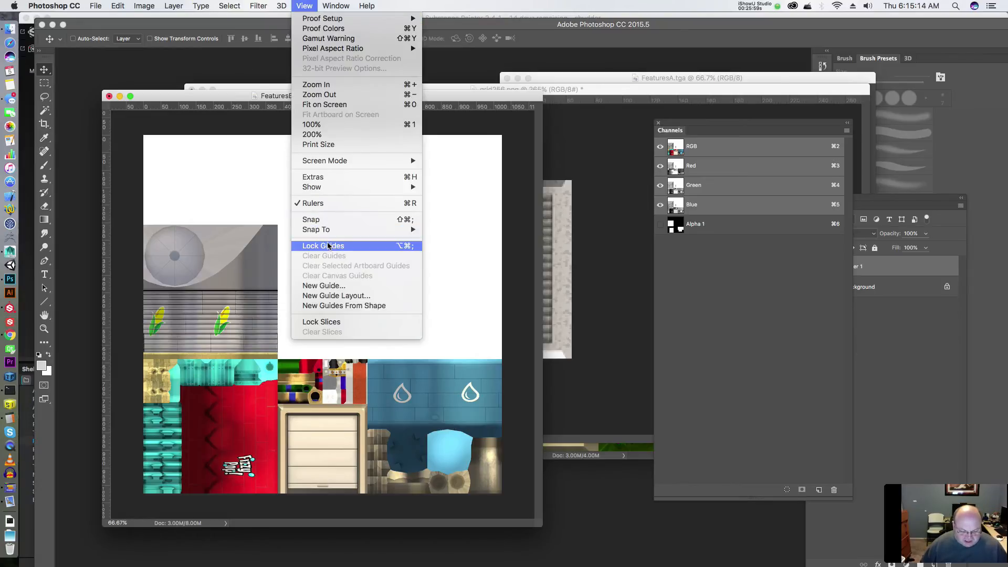
left_click(331, 220)
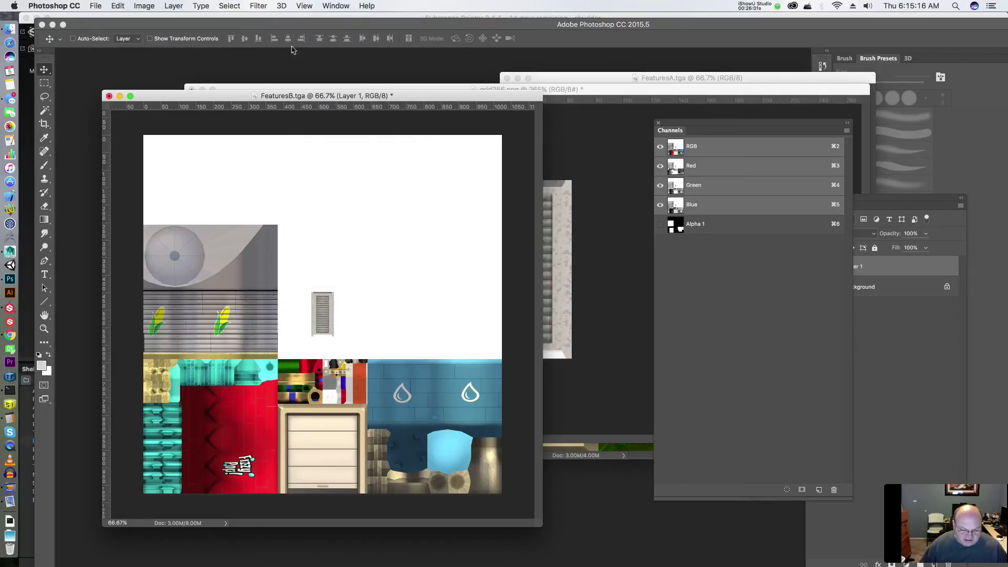
left_click(261, 7)
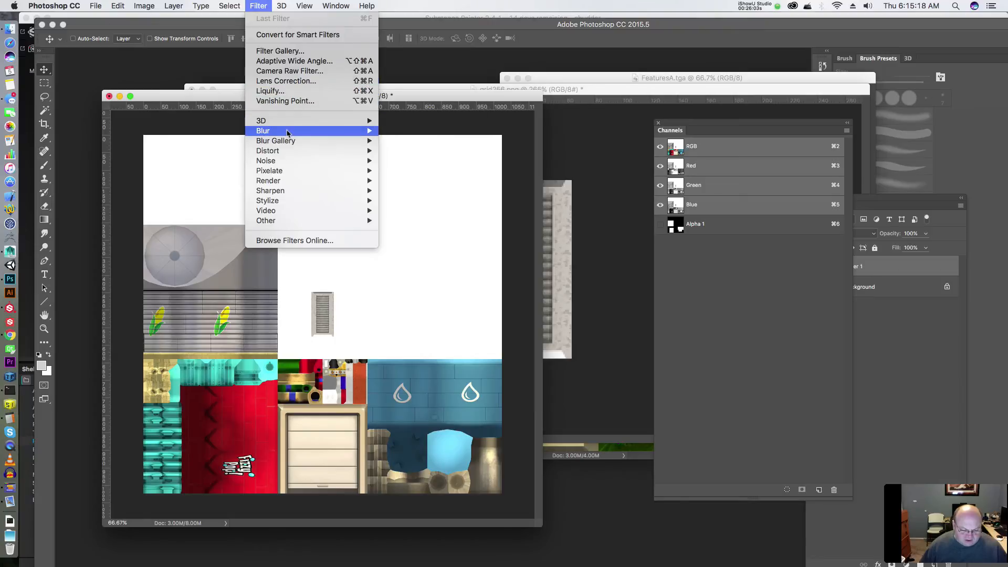
mouse_move(305, 6)
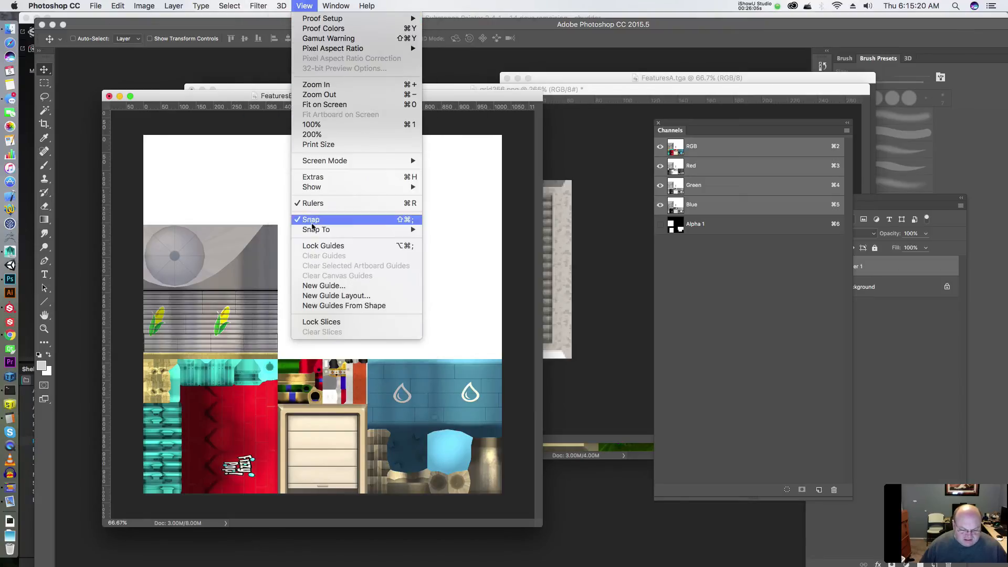
mouse_move(317, 187)
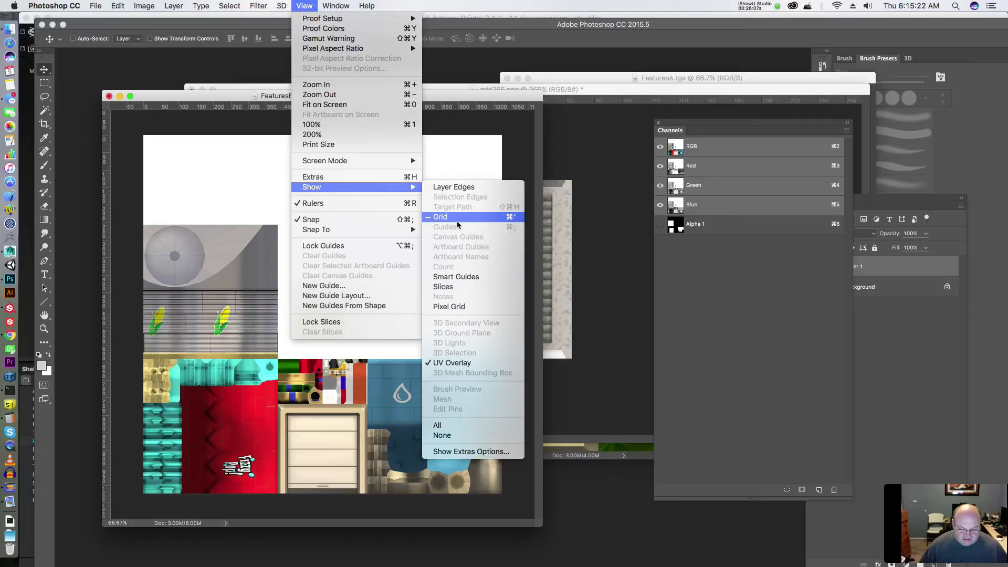
left_click(441, 217)
- Move the pasted shutter layer to the grid corner beside the corrugated corn wall, directly above the green can texture
scroll(351, 308, "up", 5, "alt")
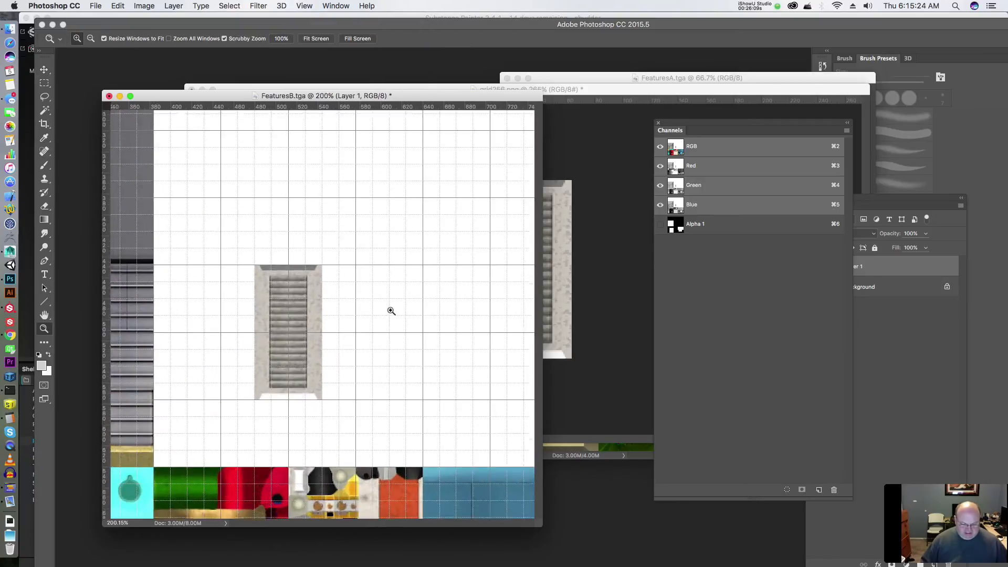
left_click_drag(311, 334, 208, 403)
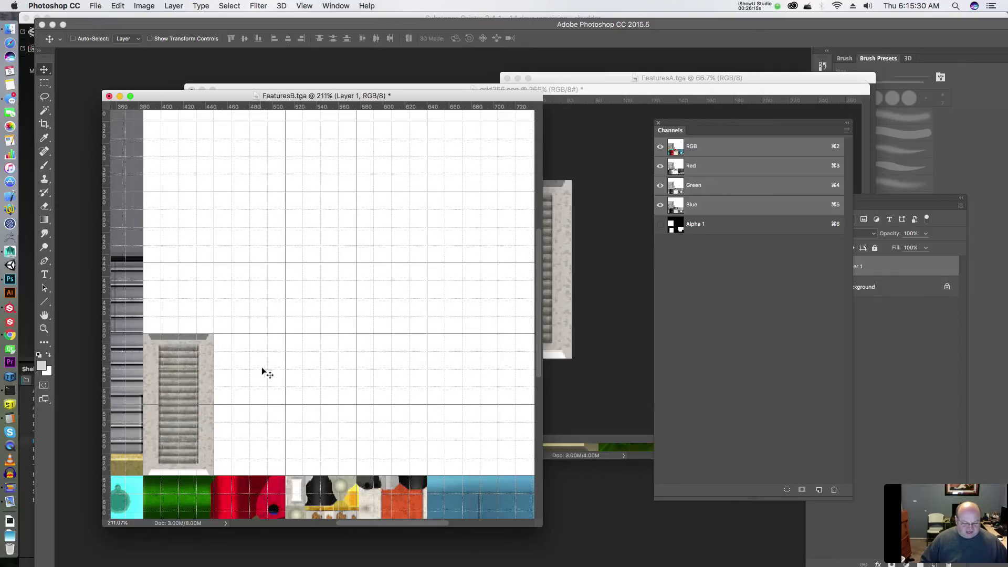
key("z")
left_click_drag(265, 371, 238, 361)
key("v")
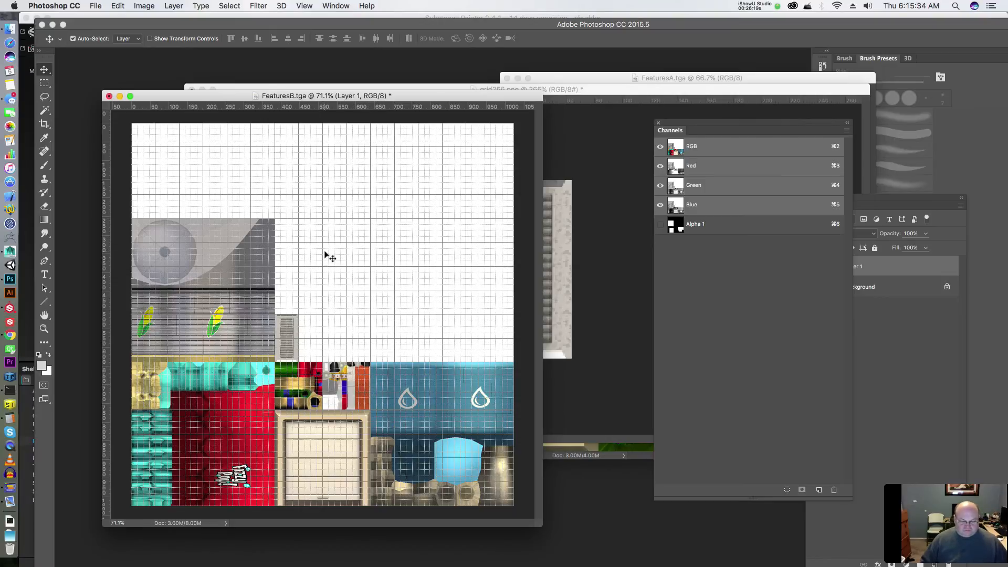
- Flatten the shutter layer into the background and save FeaturesB.tga
key("super+shift+s")
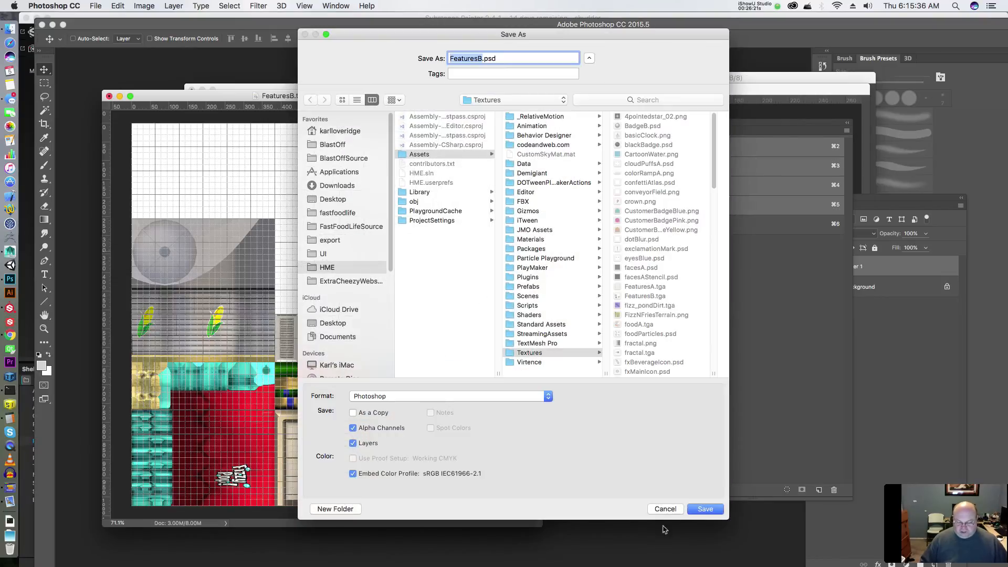
left_click(667, 511)
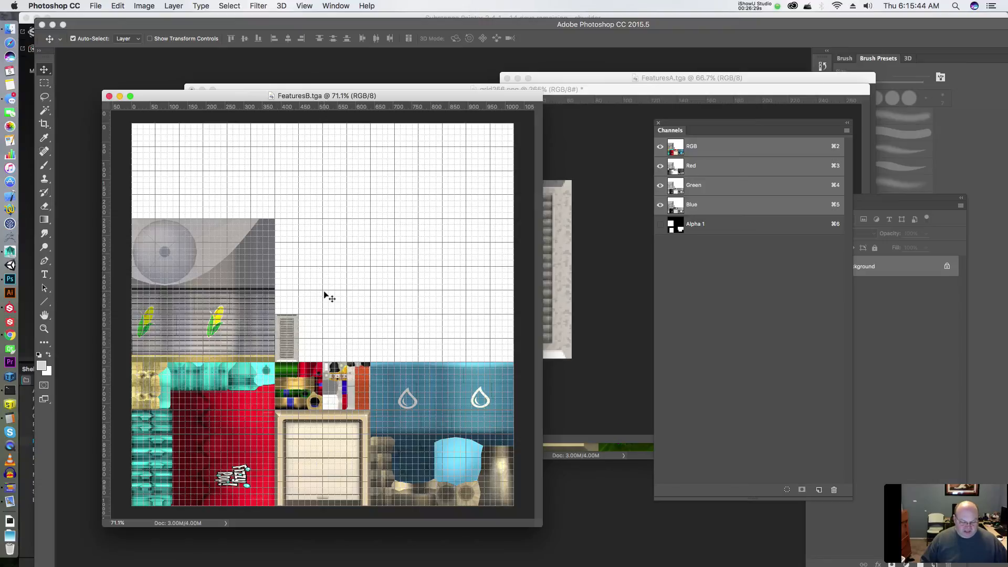
- Switch to Maya and graph the input and output connections of the FeaturesBMat_TEX texture in the Hypershade
key("super+Tab")
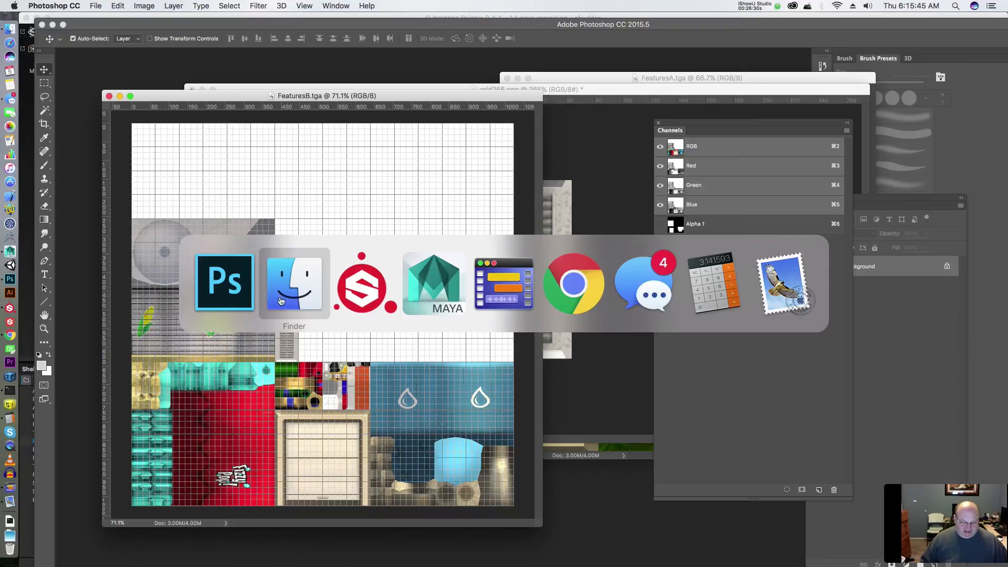
left_click(424, 290)
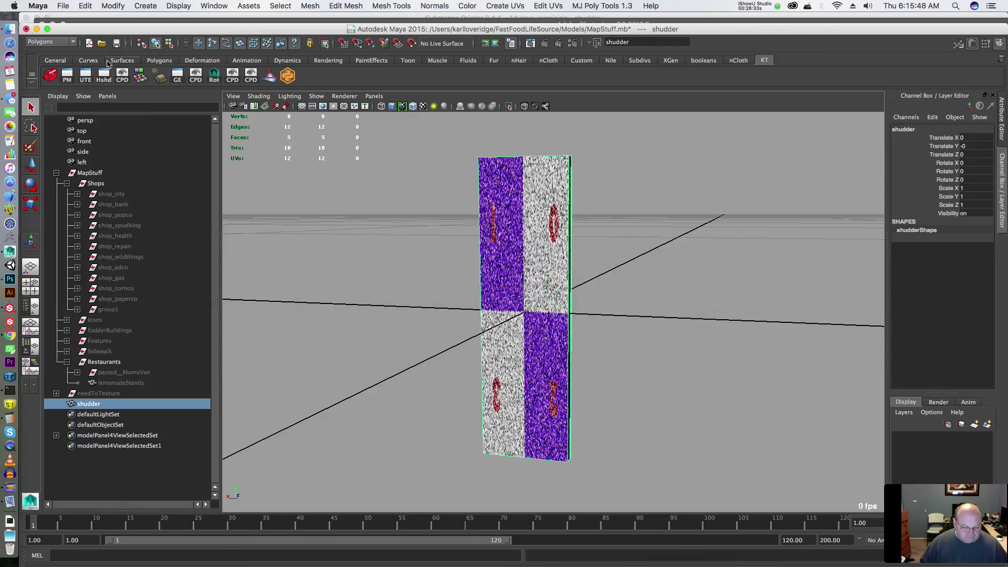
left_click(104, 77)
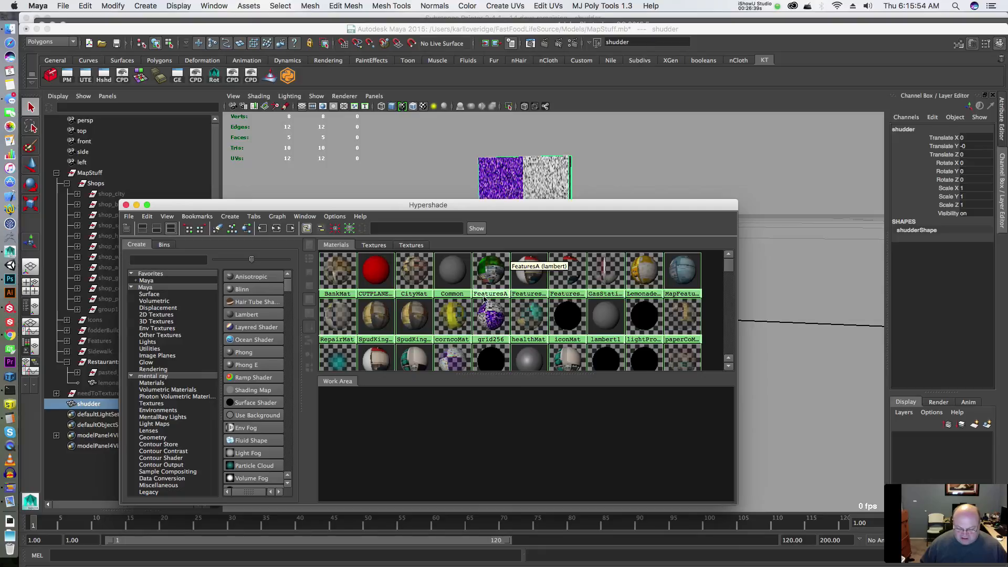
left_click(411, 244)
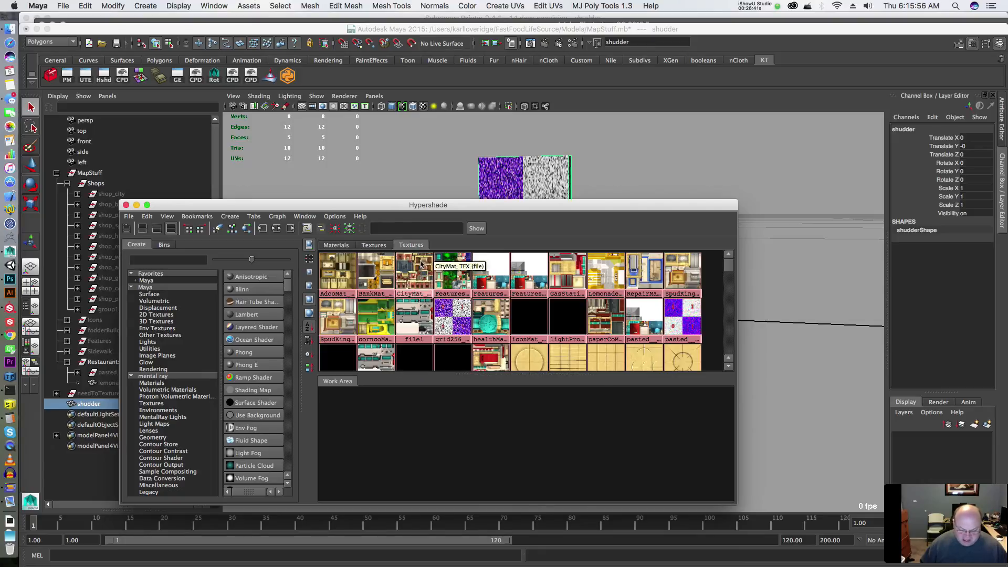
left_click(483, 290)
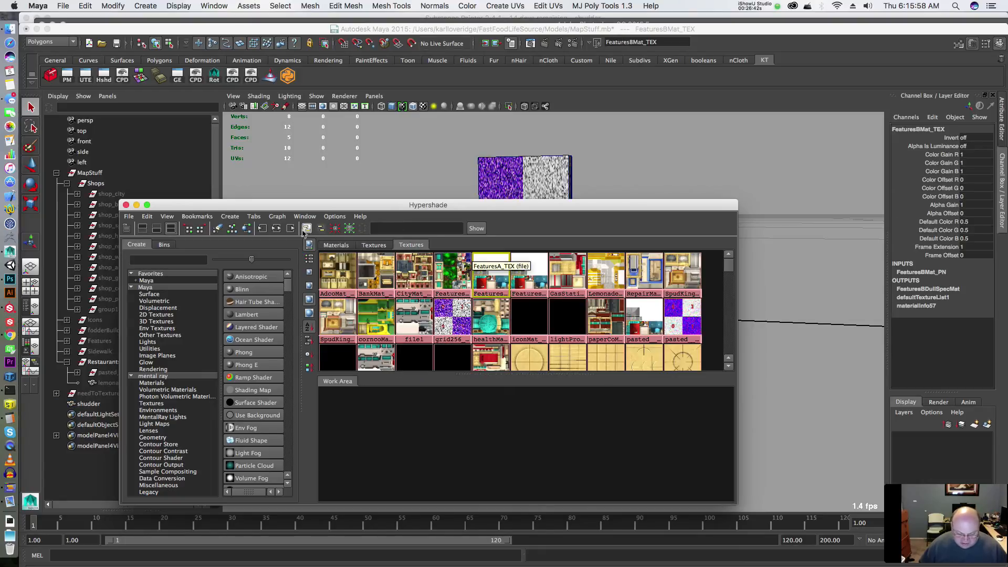
left_click(276, 228)
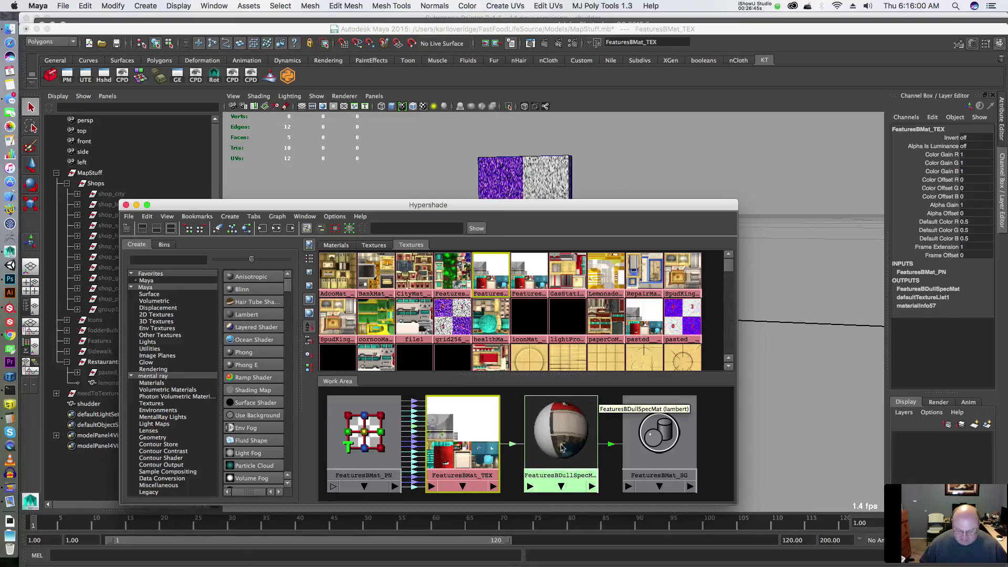
- Assign the FeaturesBDullSpecMat material to the shudder object and move the Hypershade window clear of the model
right_click(563, 420)
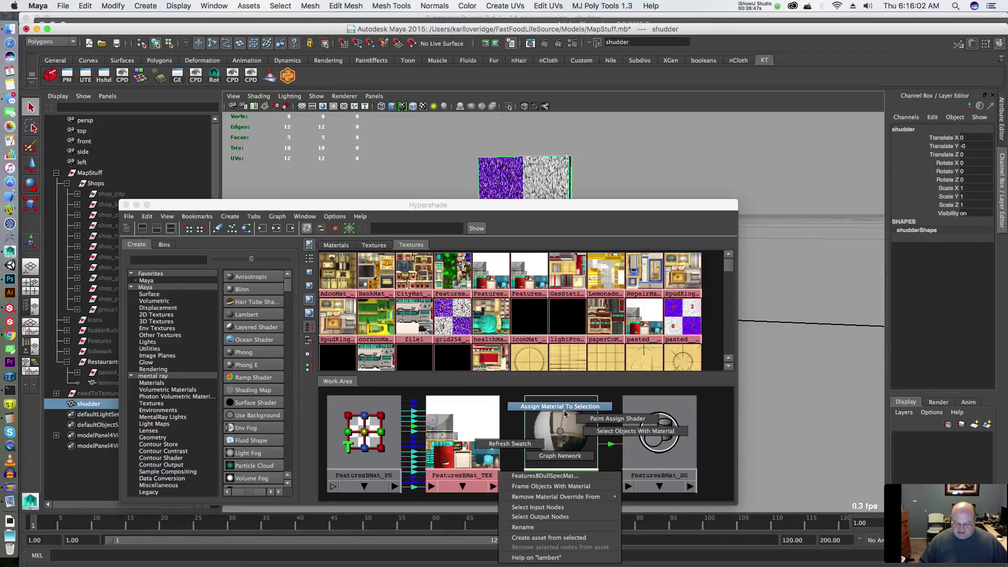
left_click(580, 409)
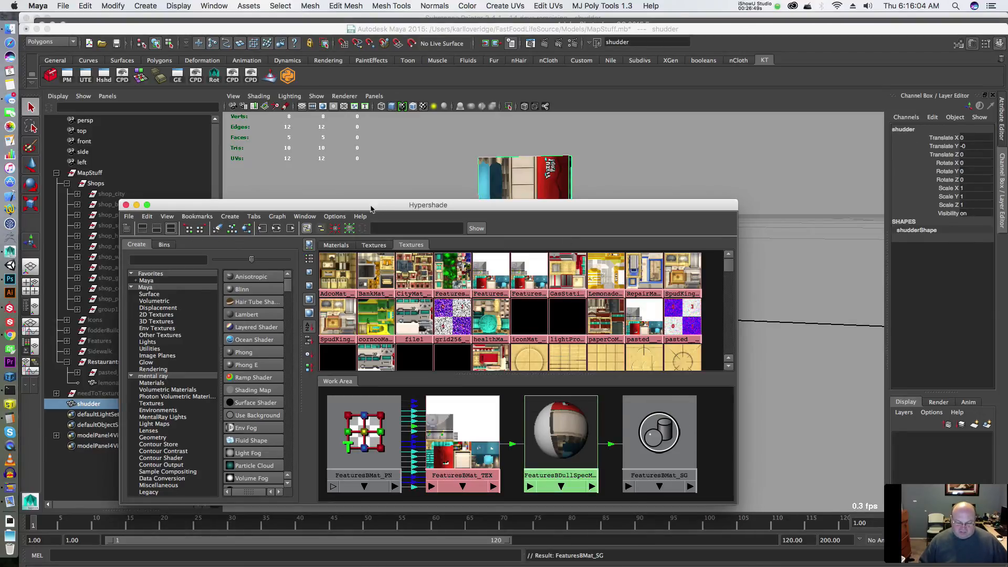
left_click_drag(371, 209, 863, 261)
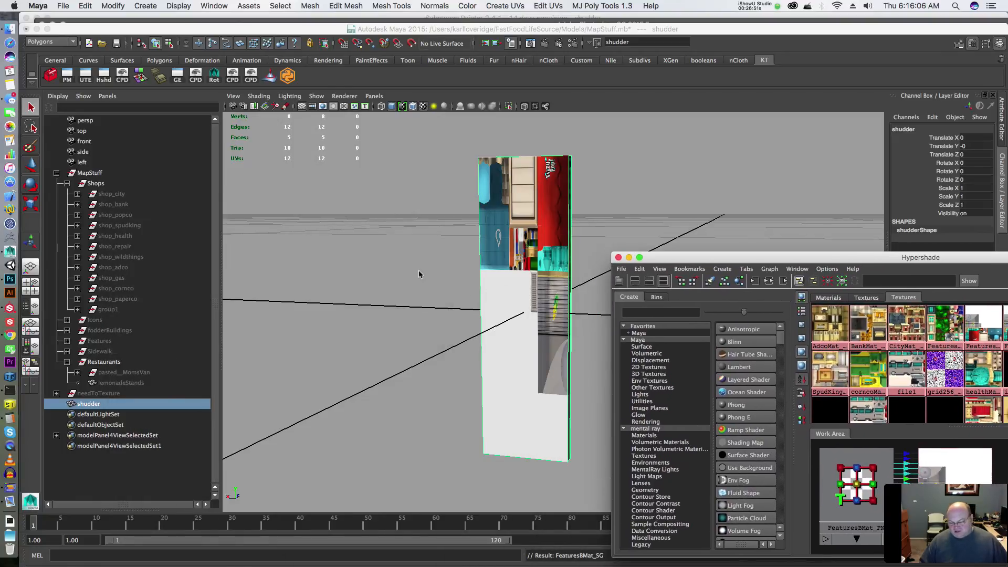
left_click_drag(741, 261, 28, 99)
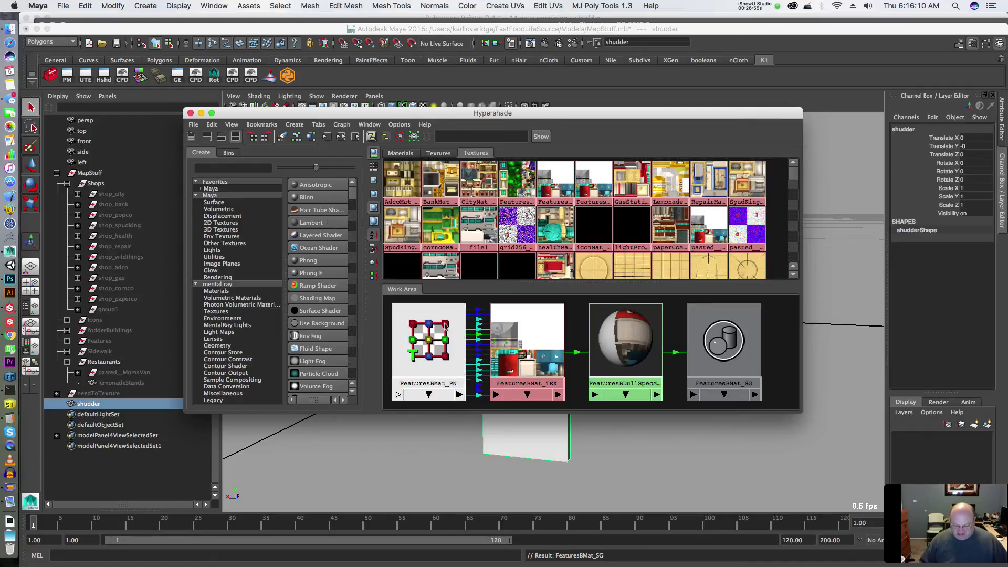
scroll(512, 339, "up", 2)
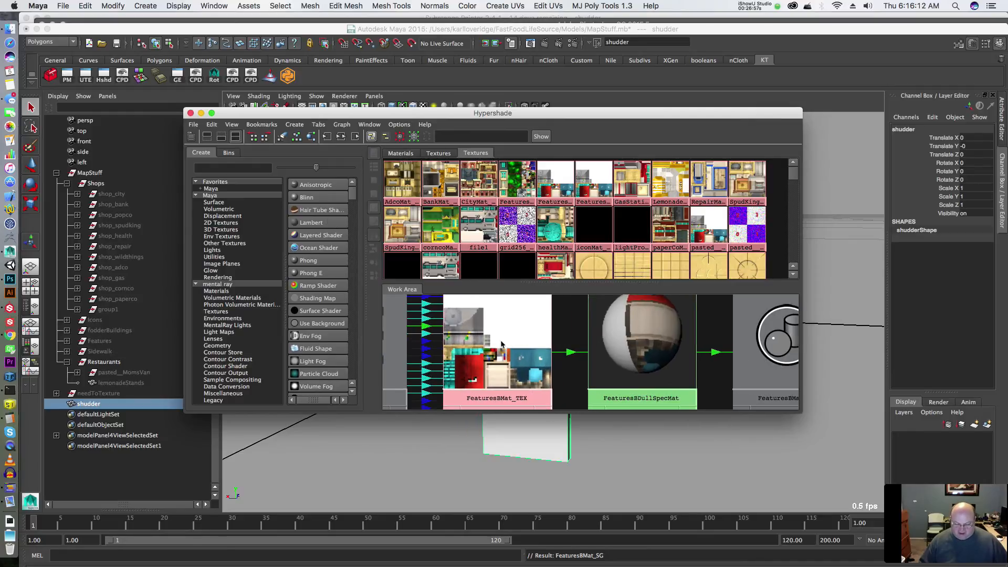
left_click_drag(431, 119, 891, 225)
left_click(497, 262)
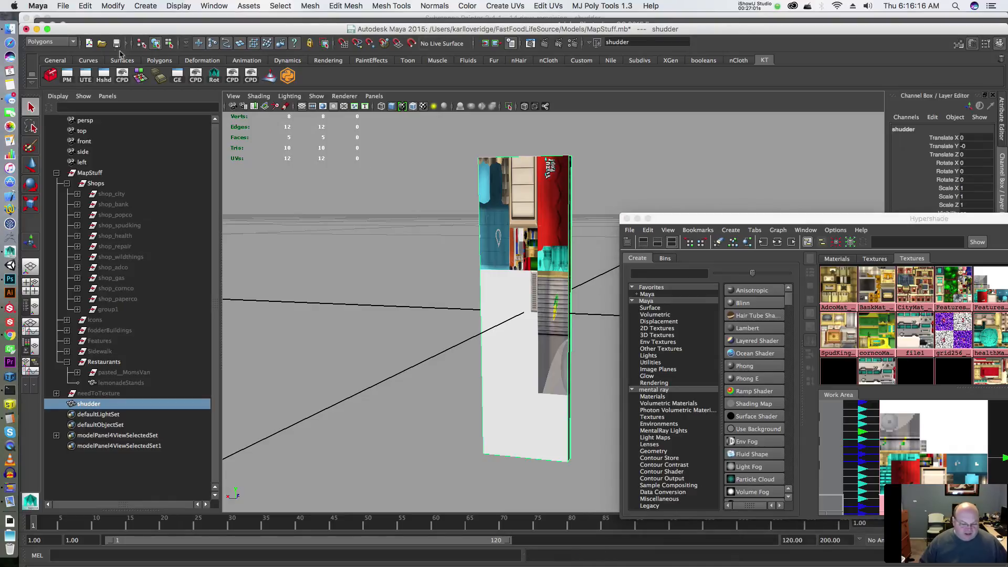
- Open the shudder object's layout in the UV Texture Editor and select all of its UVs
left_click(85, 76)
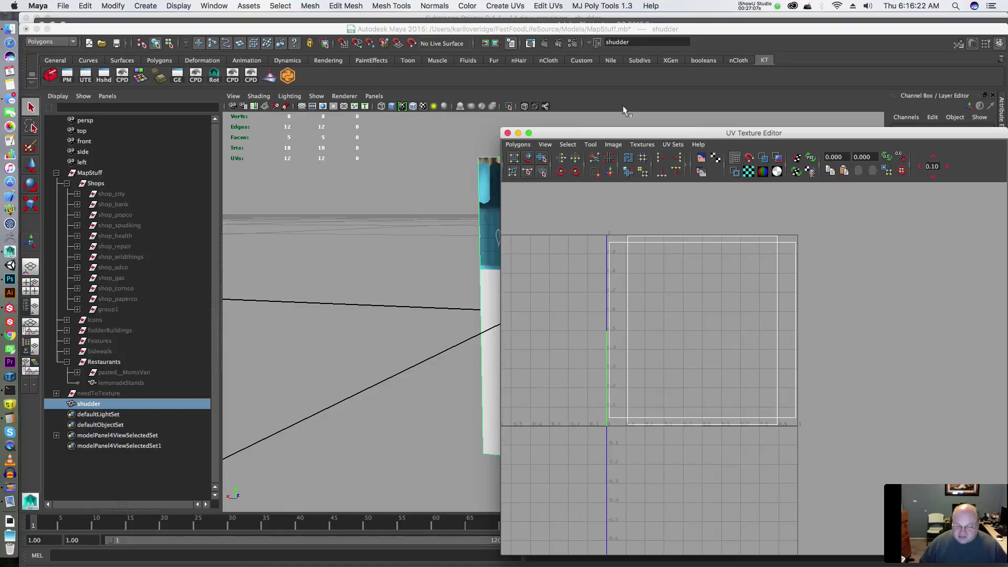
left_click_drag(611, 134, 675, 268)
right_click_drag(550, 195, 588, 193)
scroll(777, 385, "down", 1)
left_click(886, 361)
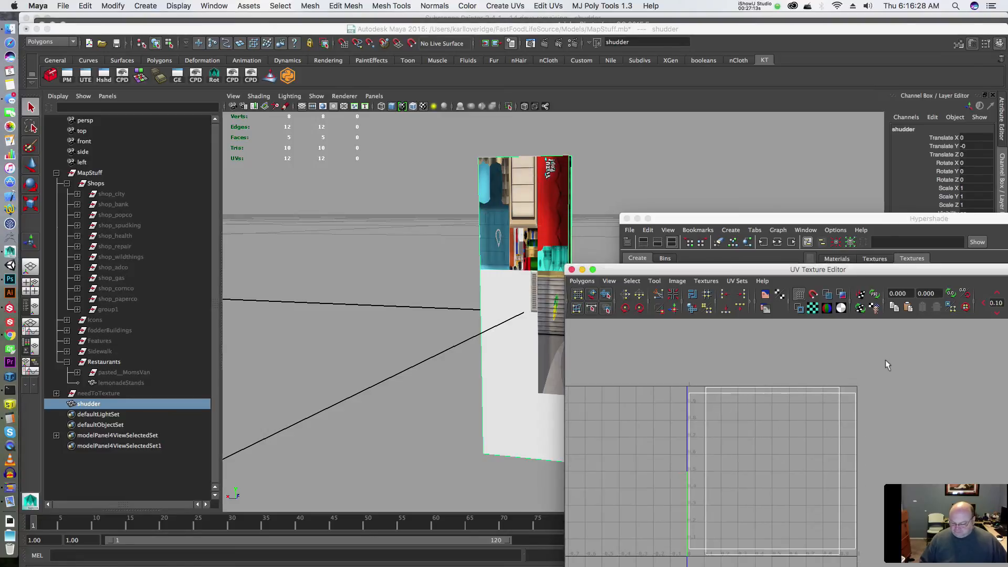
right_click_drag(743, 372, 859, 367)
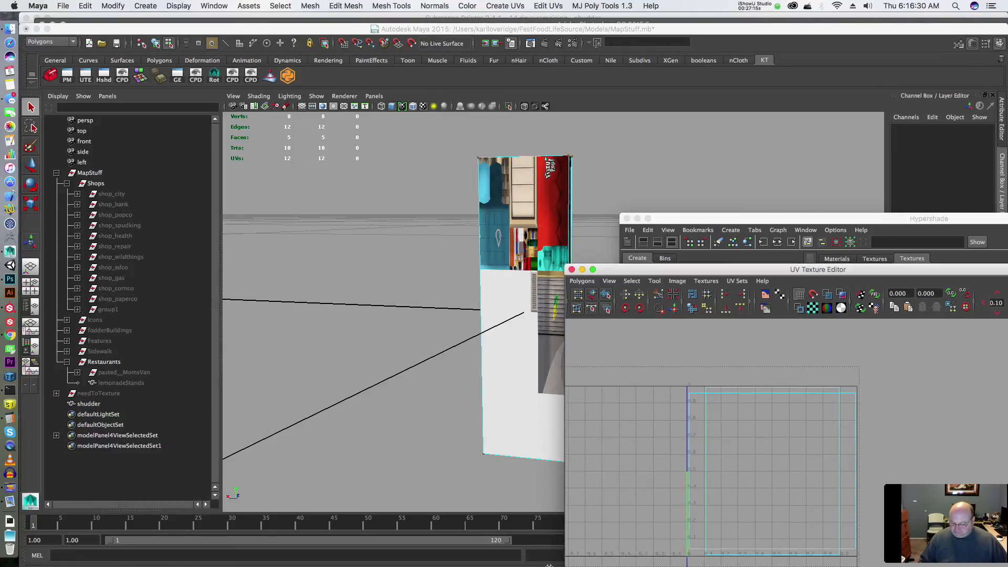
left_click_drag(549, 564, 573, 533)
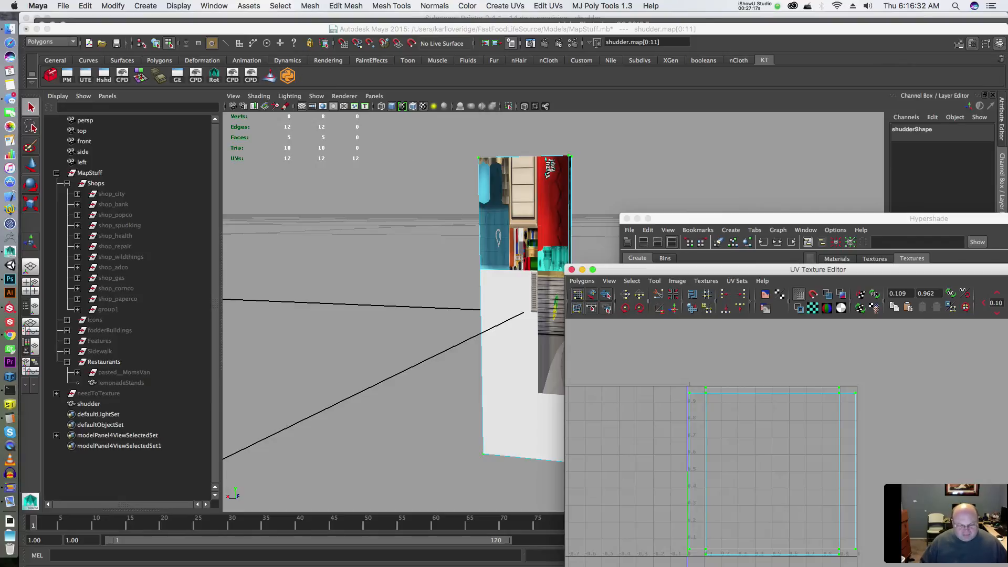
- Apply a polyMoveUV operation to the selected shutter UVs
left_click(398, 7)
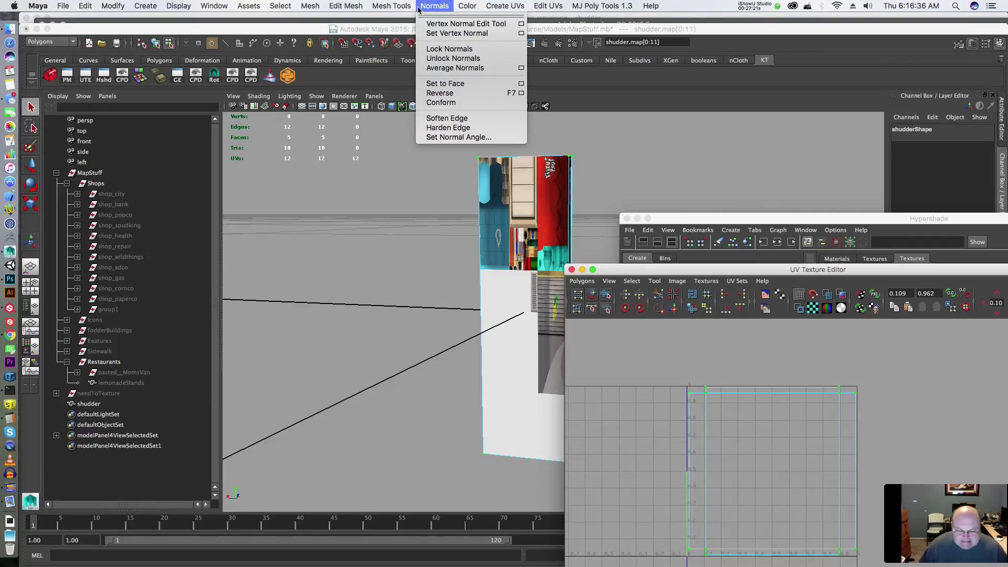
mouse_move(355, 8)
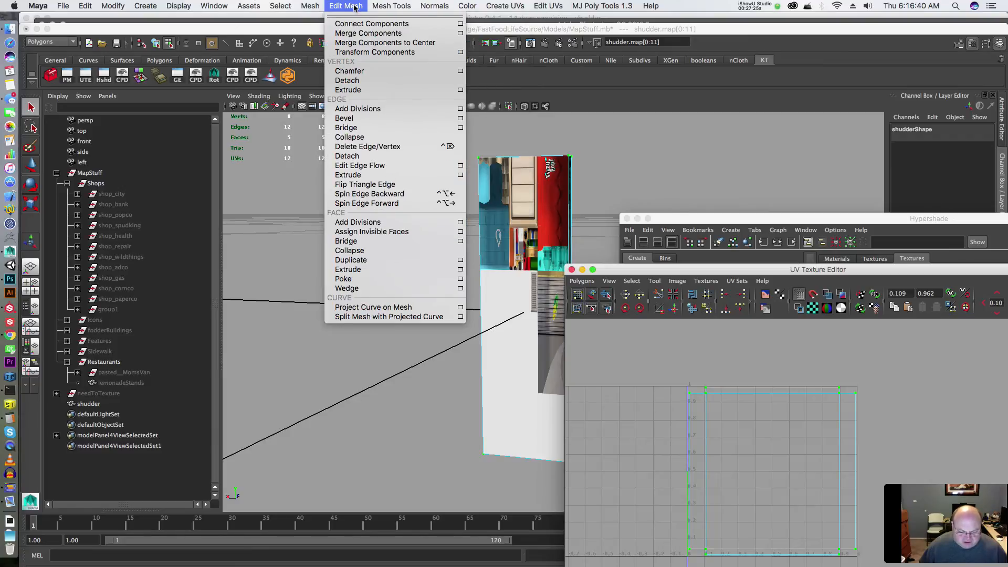
mouse_move(303, 7)
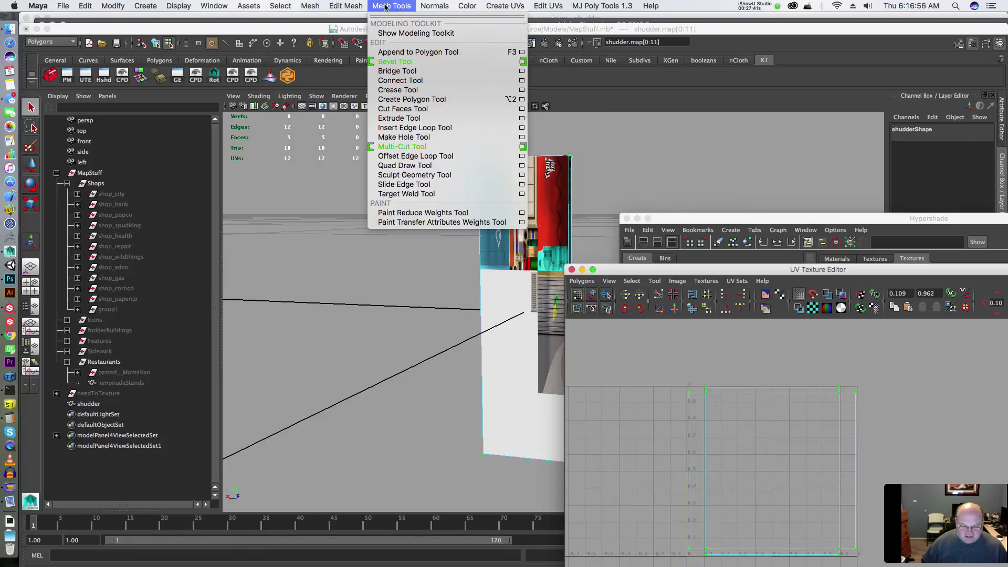
mouse_move(430, 10)
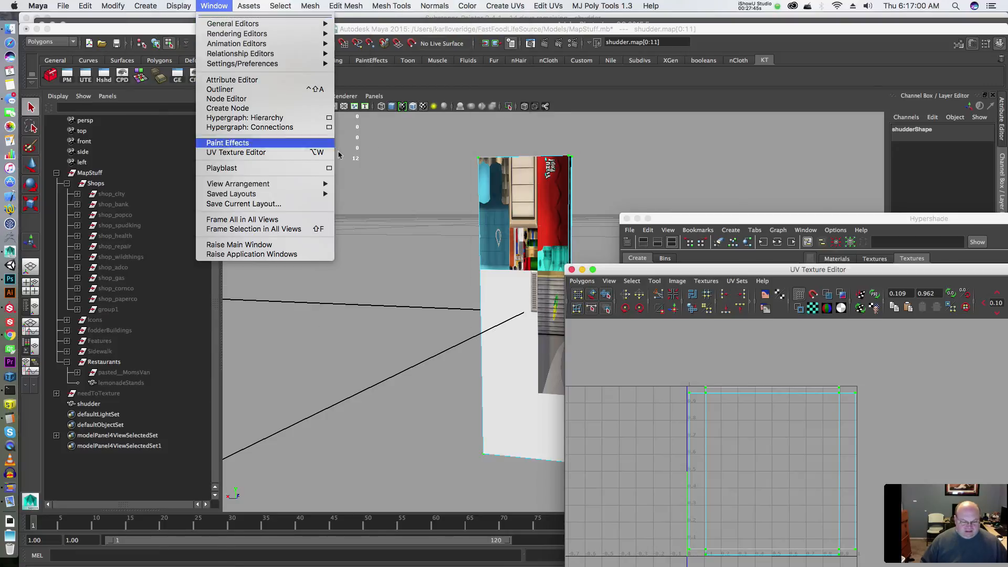
left_click(453, 220)
left_click(450, 217)
key("g")
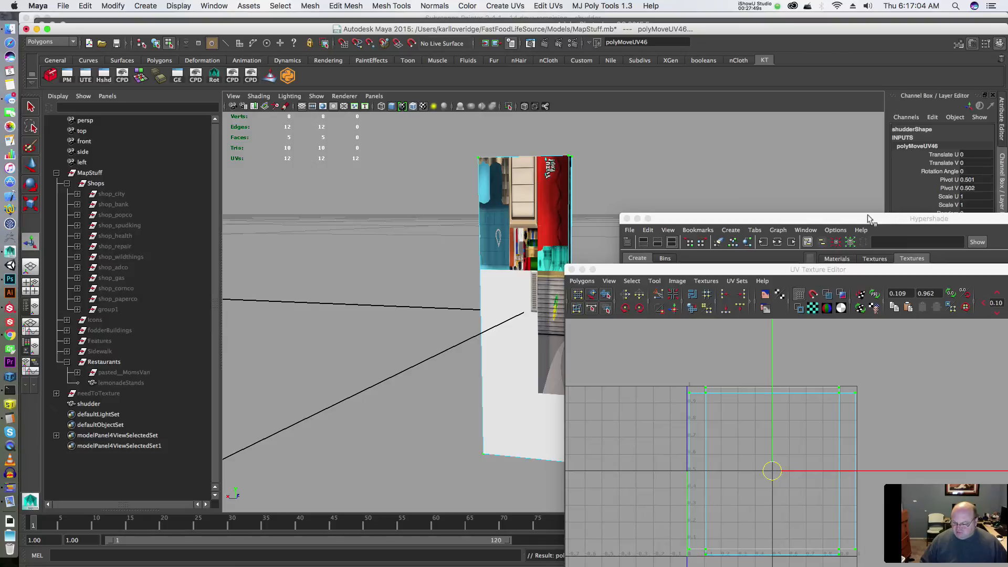
- Uncover the Channel Box and set both Pivot U and Pivot V of the UV move operation to 0
left_click_drag(869, 219, 890, 311)
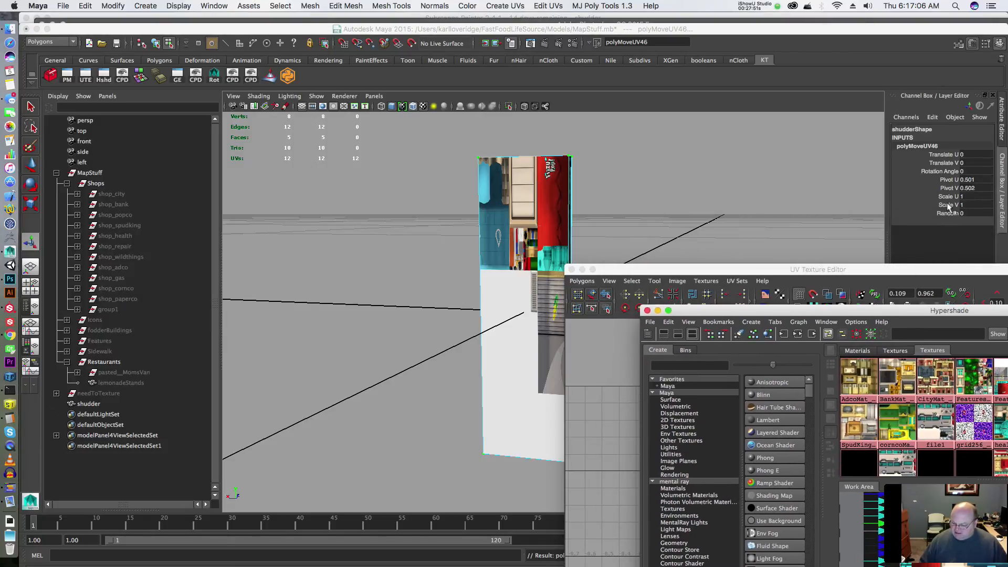
left_click(973, 180)
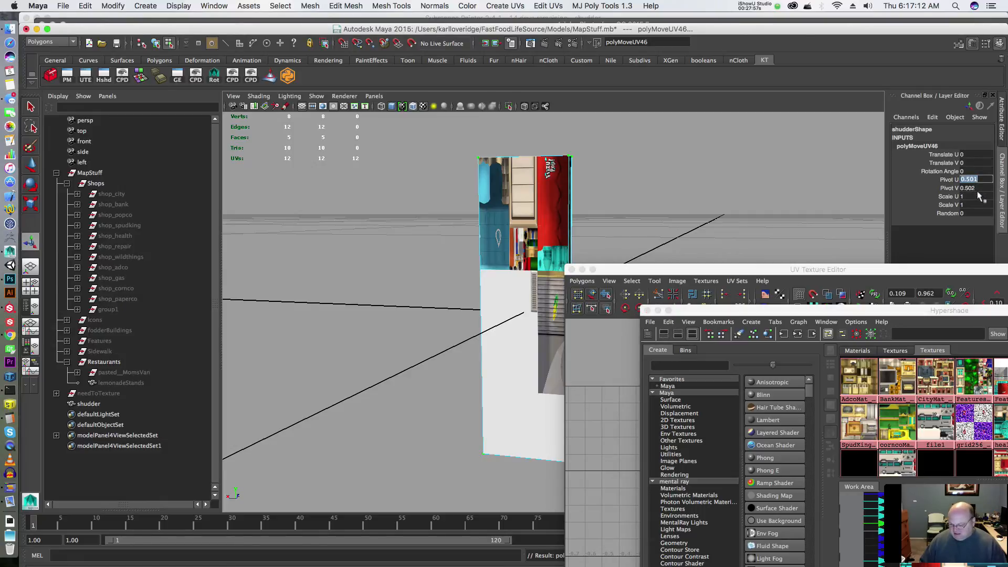
type("0")
key("Tab")
type("0")
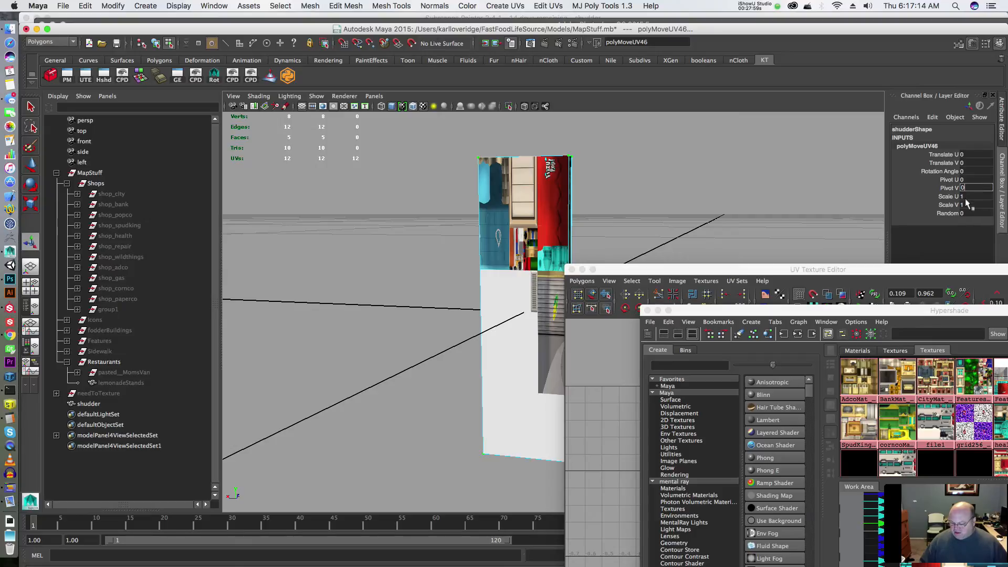
- Set both Scale U and Scale V of the shutter's UV move operation to 0.125
left_click_drag(968, 198, 970, 204)
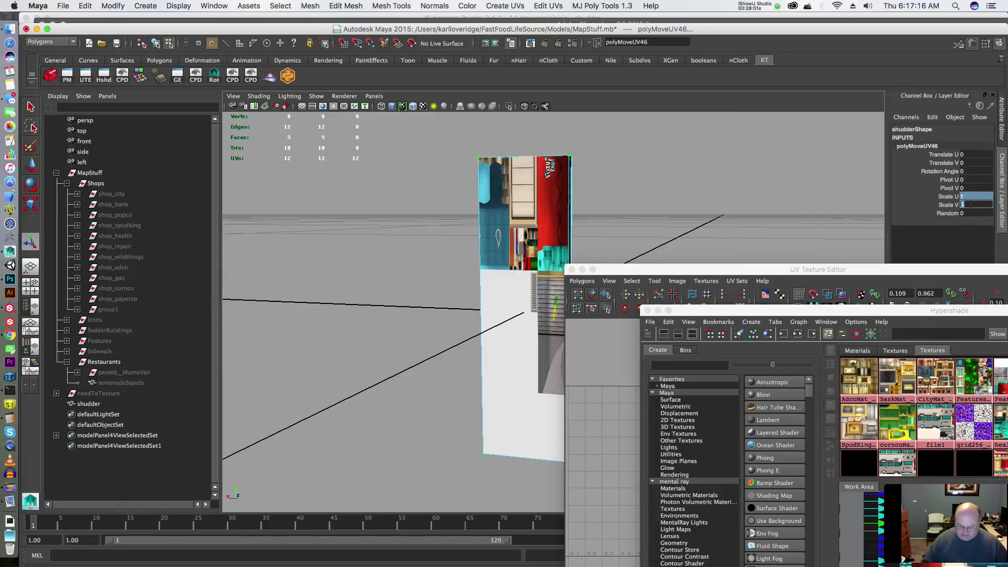
type("-12")
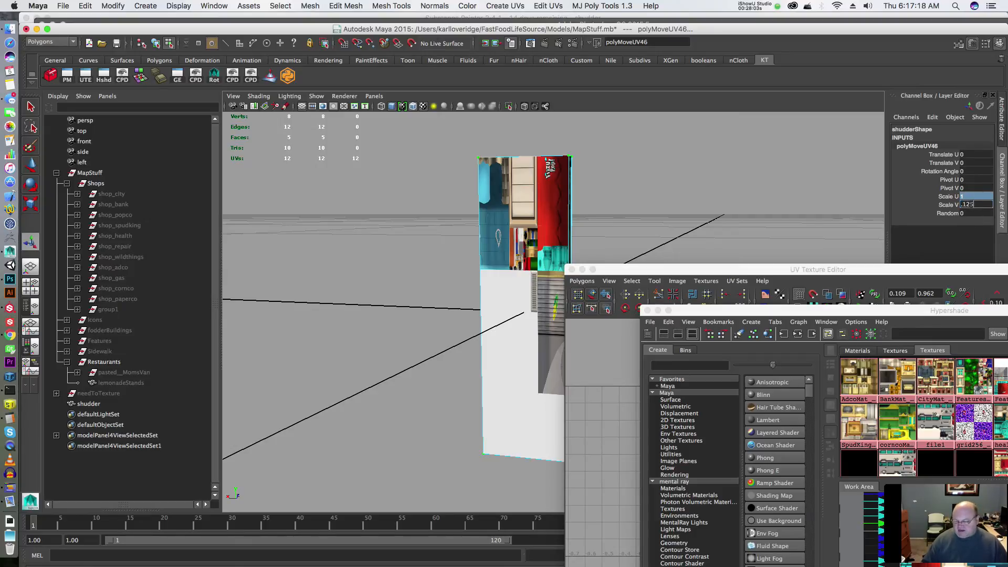
type("5")
key("Return")
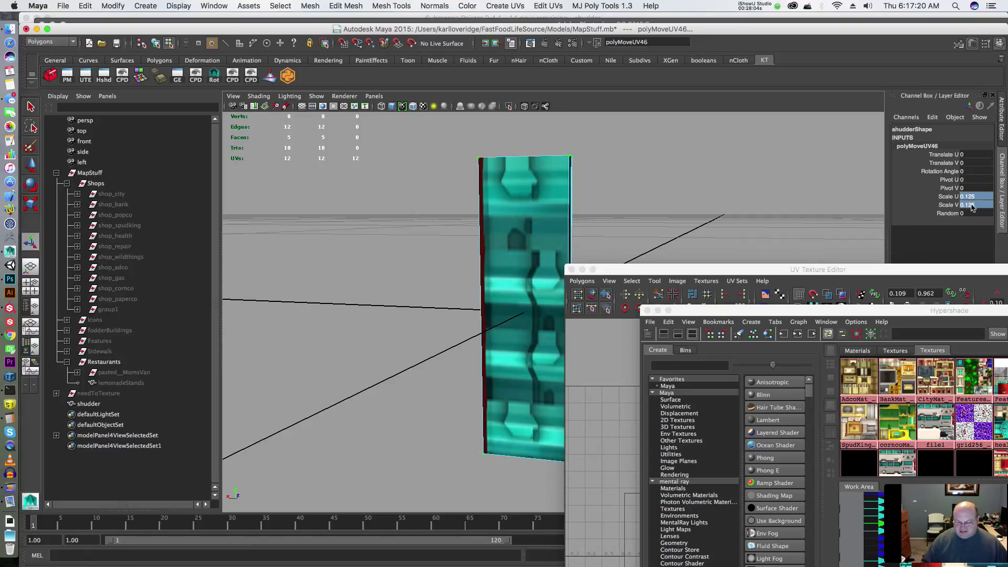
- Bring up the UV Texture Editor and examine the size and position of the scaled shutter UVs
left_click(84, 75)
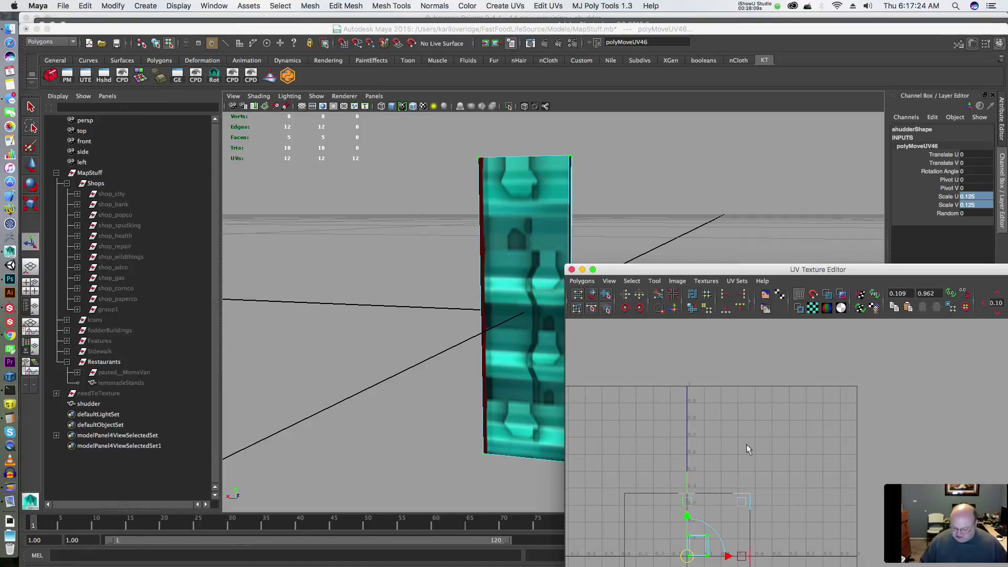
middle_click_drag(748, 447, 763, 330, "alt")
scroll(732, 385, "up", 8)
middle_click_drag(669, 397, 822, 473, "alt")
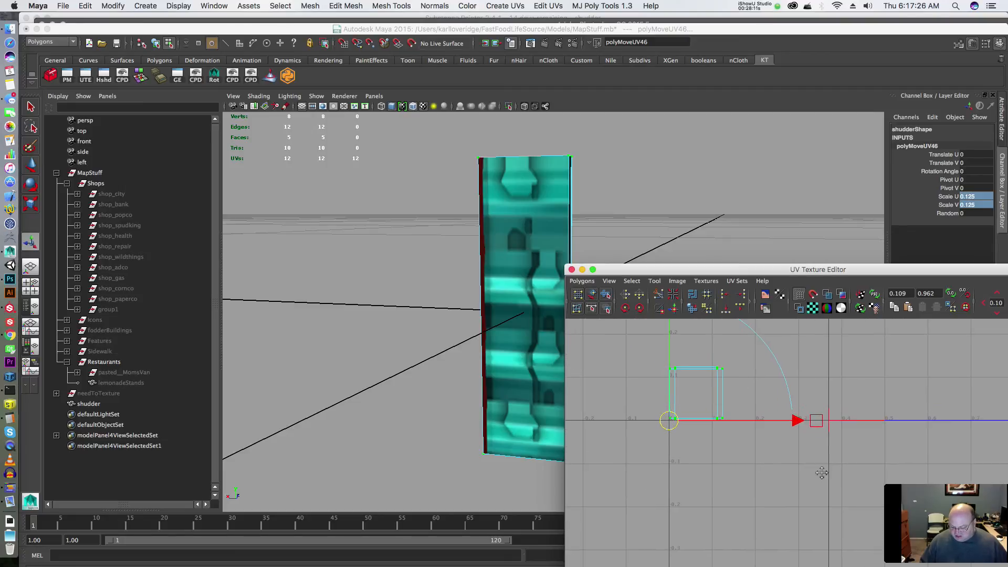
scroll(814, 424, "down", 5)
middle_click_drag(852, 402, 746, 452, "alt")
scroll(774, 465, "down", 3)
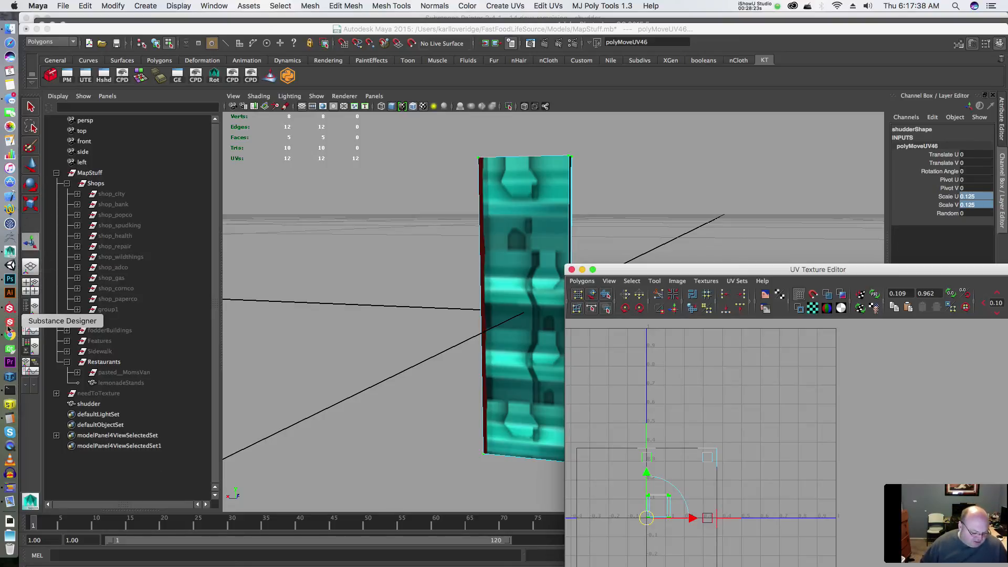
- Switch to Calculator, divide 128 by 1024, and double the result
left_click(10, 418)
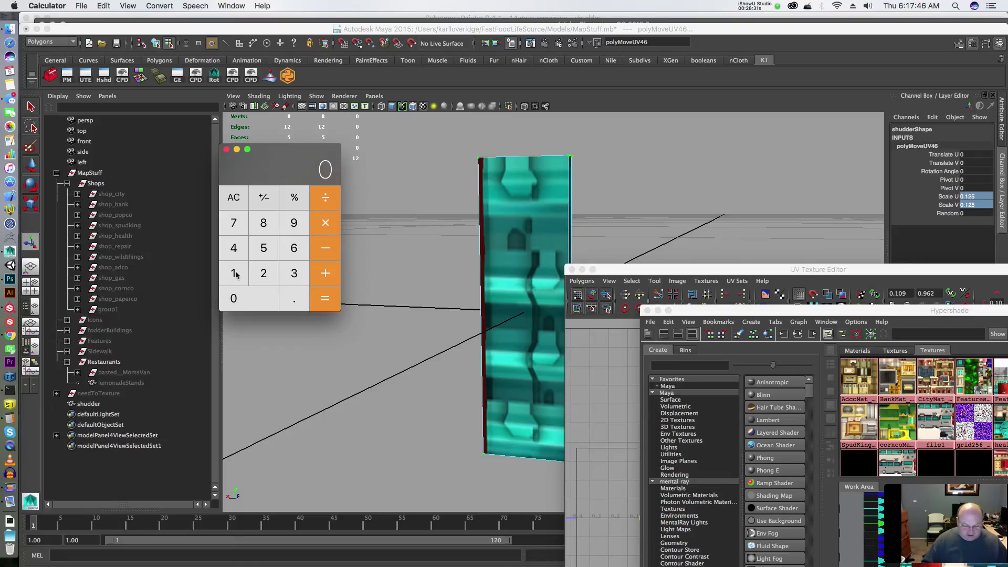
left_click(235, 273)
left_click(253, 273)
left_click(266, 231)
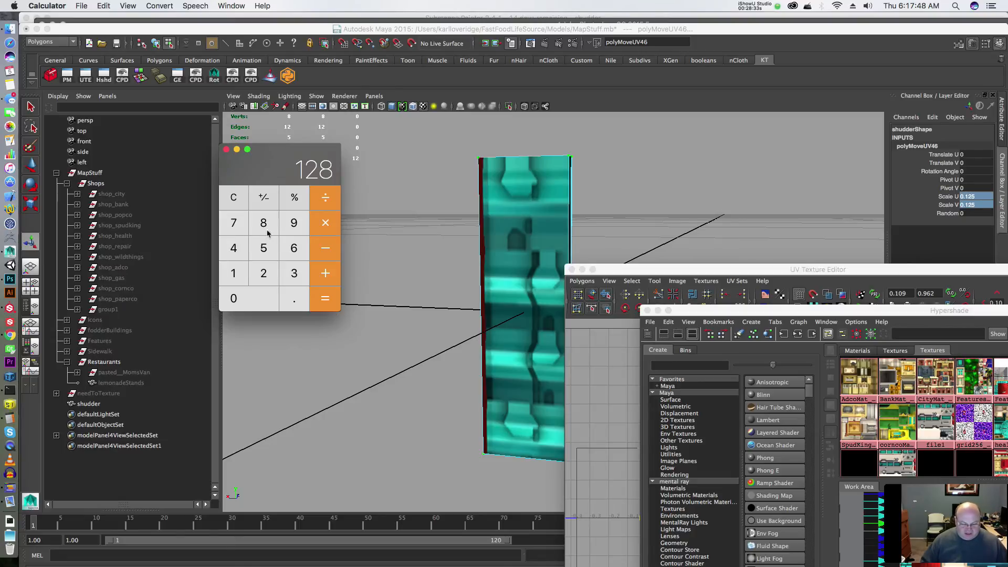
left_click(317, 206)
left_click(247, 275)
left_click(243, 298)
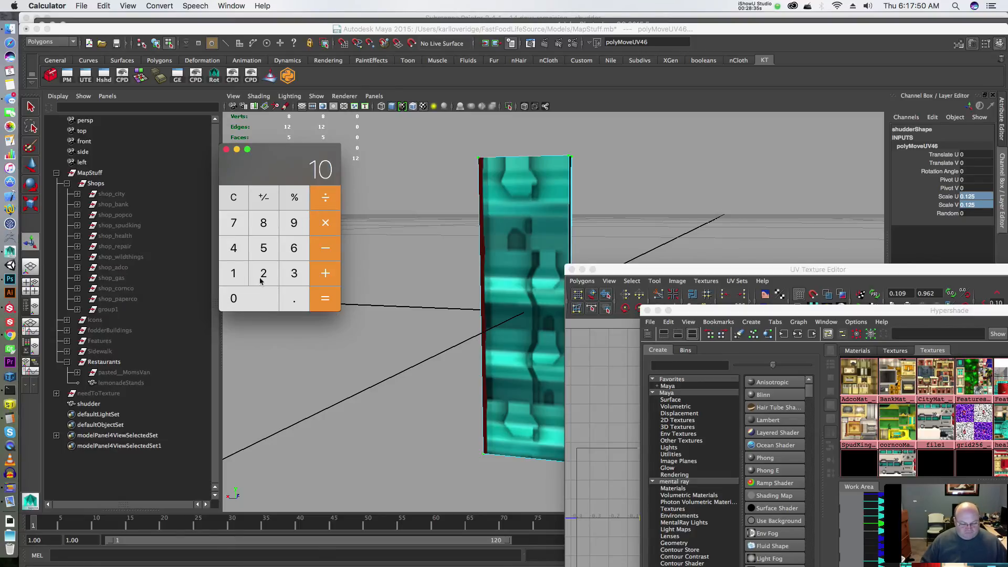
left_click(262, 276)
left_click(241, 257)
left_click(318, 297)
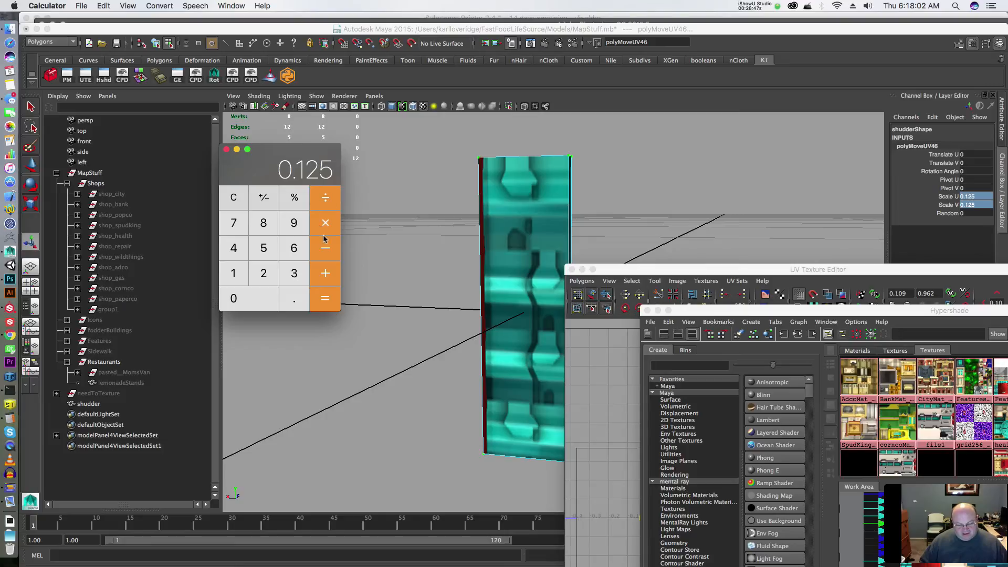
left_click(269, 275)
left_click(329, 305)
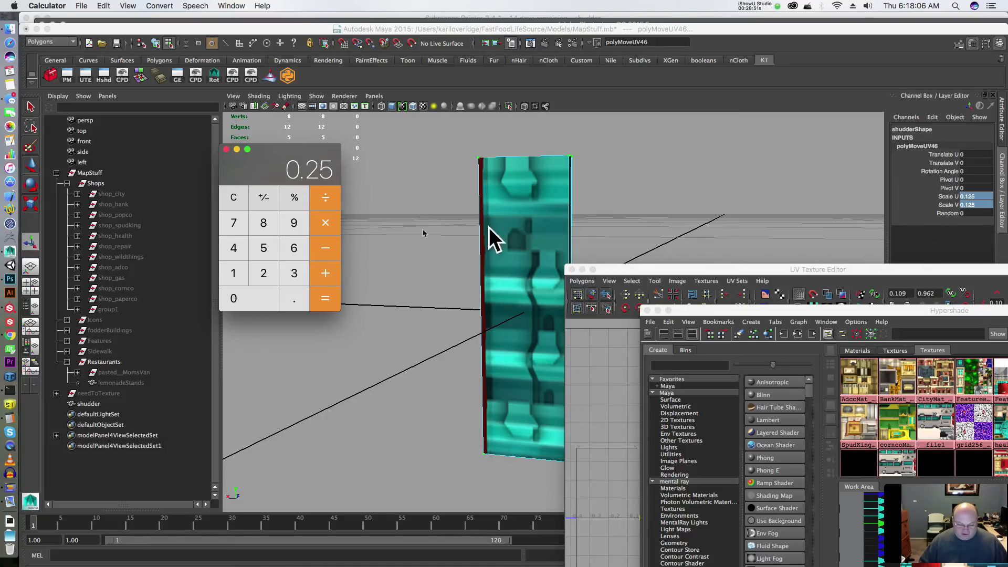
- Set Scale U of the UV move operation to 0.062 and display the atlas texture behind the UVs
double_click(969, 197)
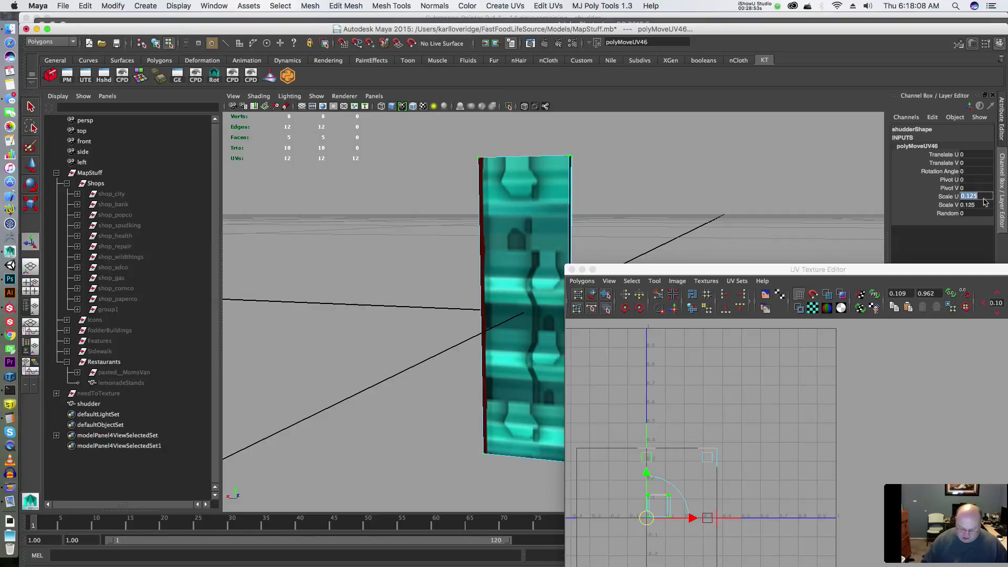
type("06")
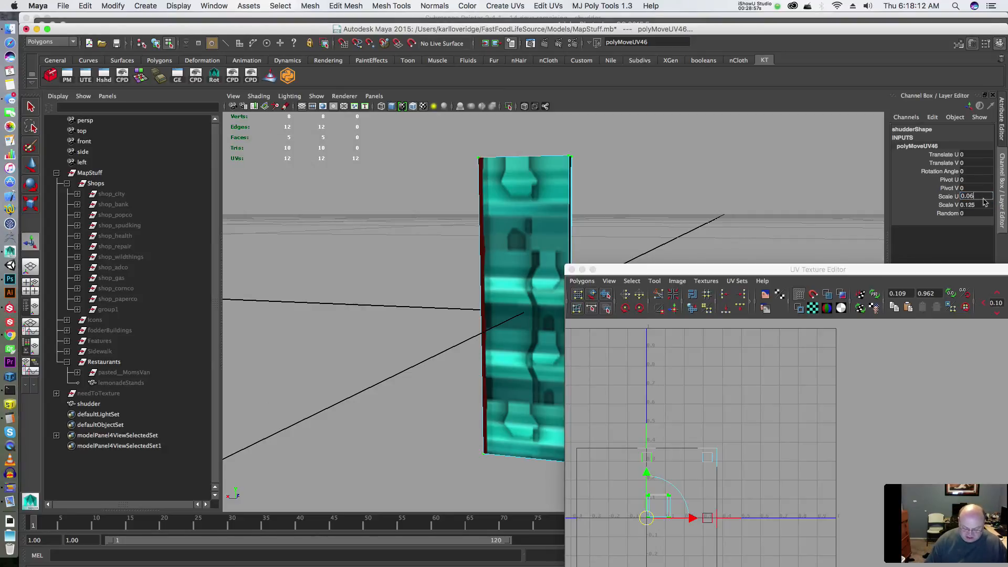
key("Return")
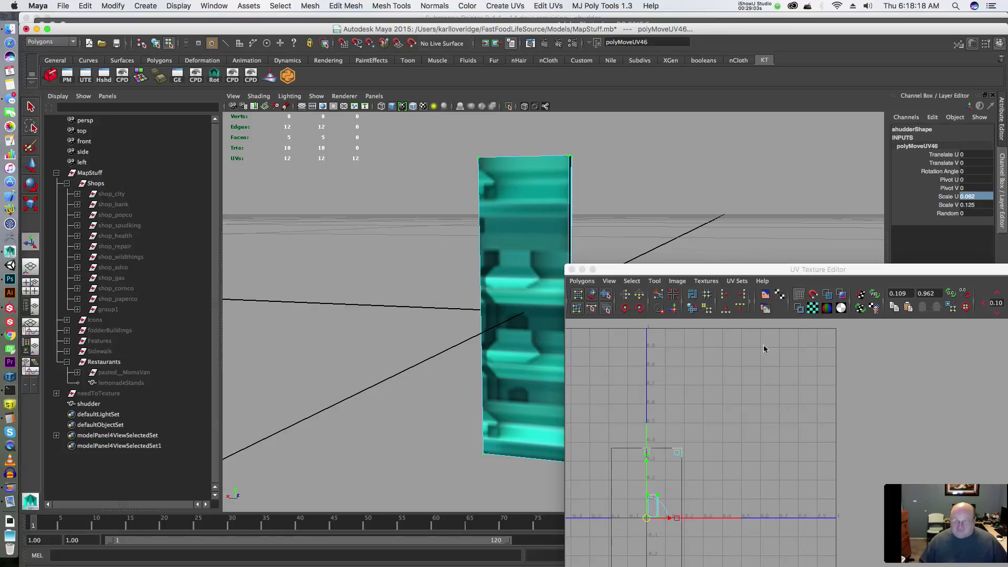
left_click(765, 295)
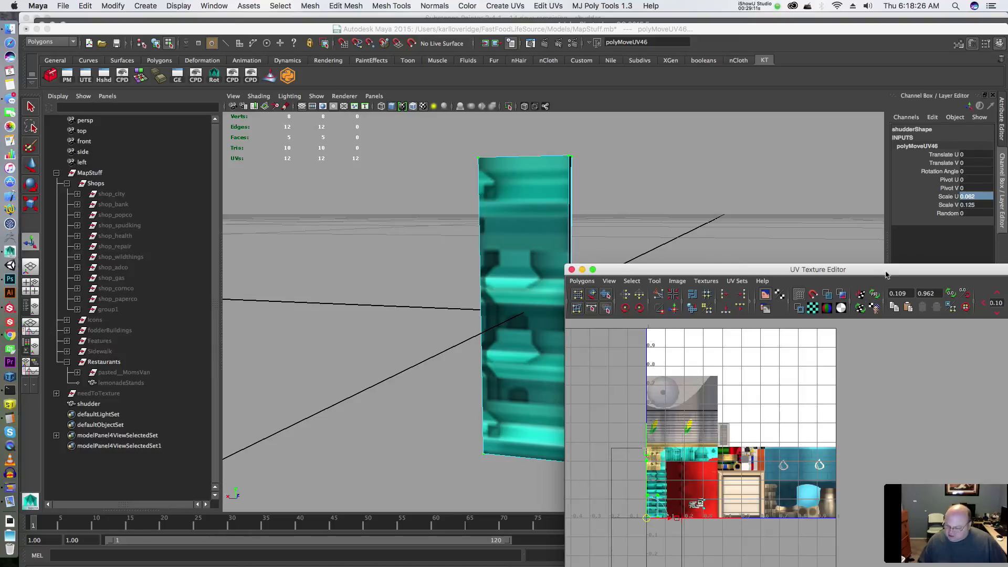
- Try a Translate U of 0.25 for the shutter UVs, and set both Translate U and Translate V to 0.375
left_click(965, 154)
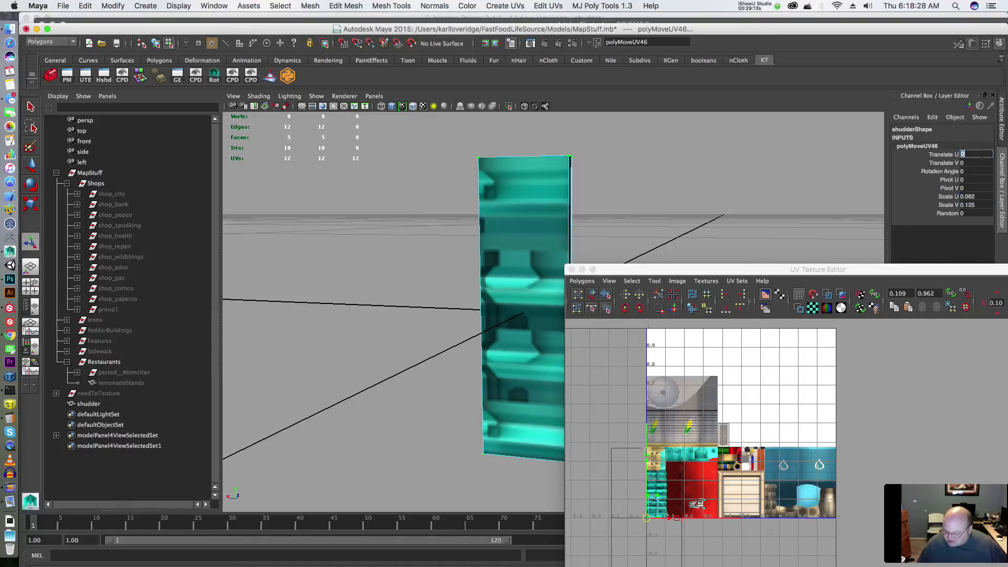
type("0.25")
key("Return")
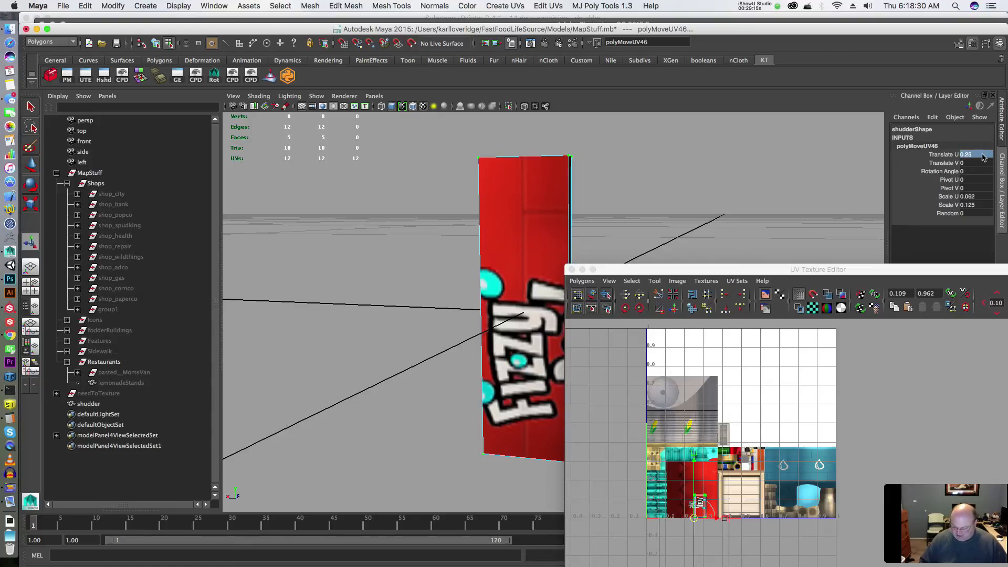
type(".375")
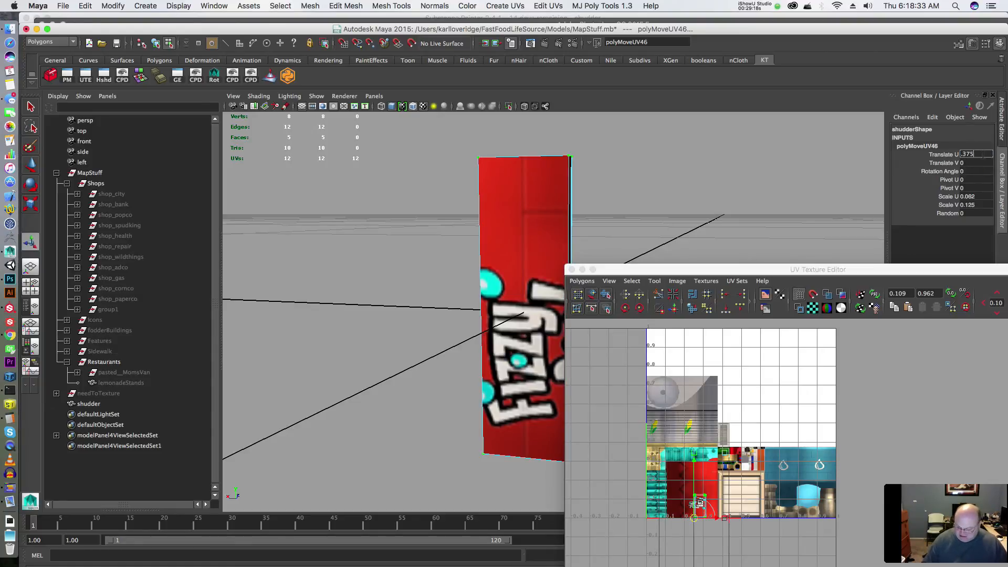
key("Return")
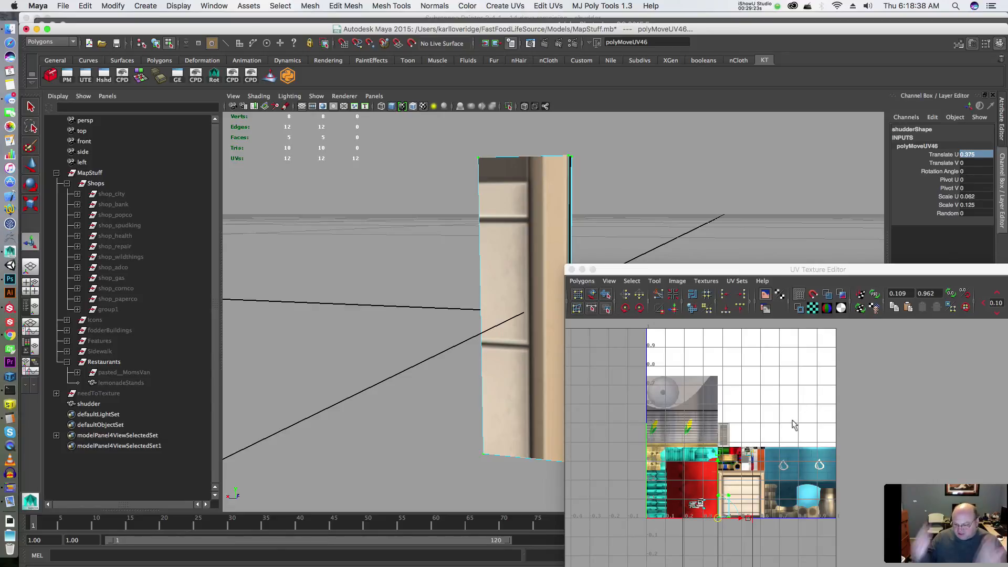
left_click(978, 163)
type(".375")
key("Return")
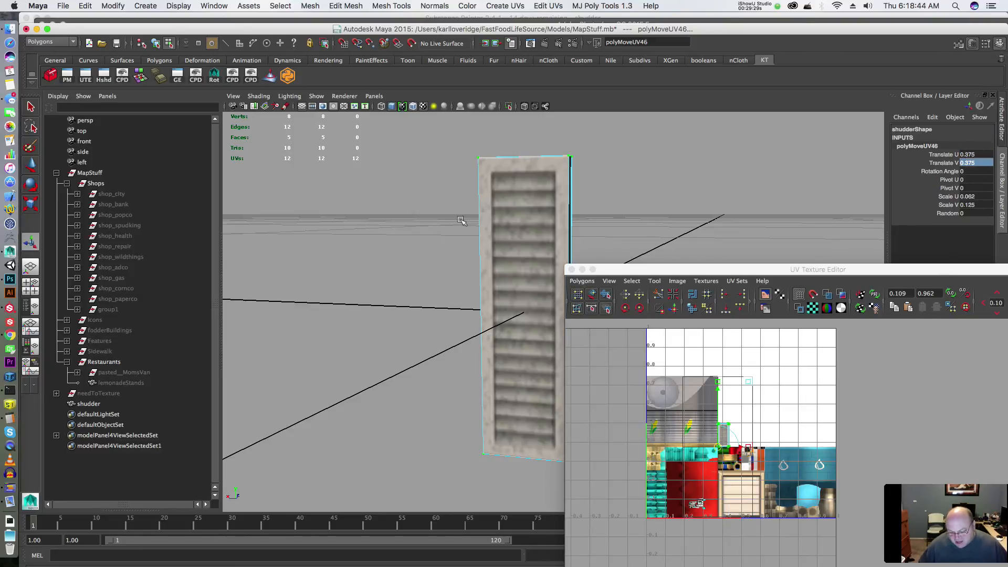
- Inspect the shutter texture on the model and the placement of its UVs on the atlas
left_click_drag(434, 254, 388, 252, "alt")
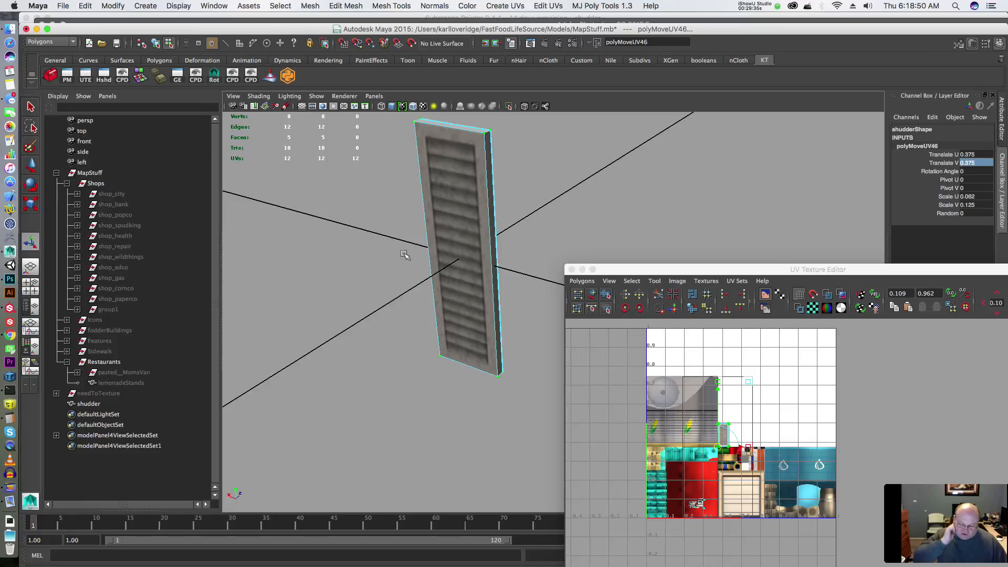
scroll(746, 455, "up", 4)
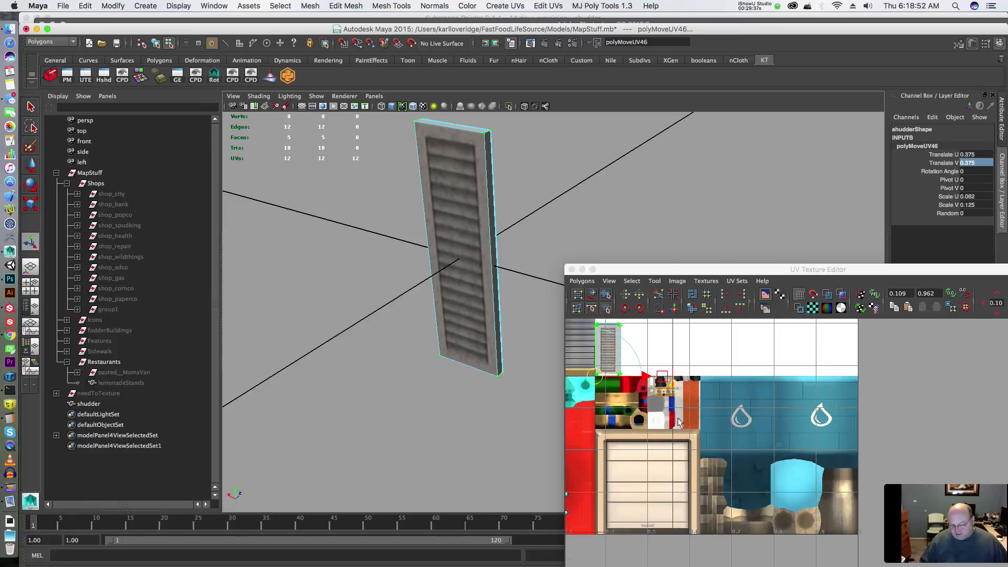
middle_click_drag(751, 456, 764, 453, "alt")
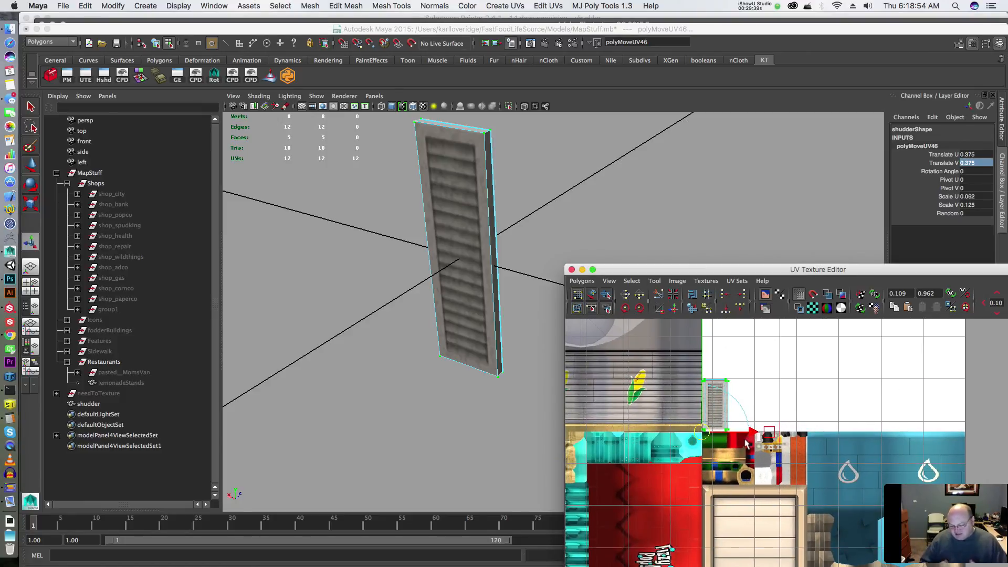
scroll(748, 443, "down", 3)
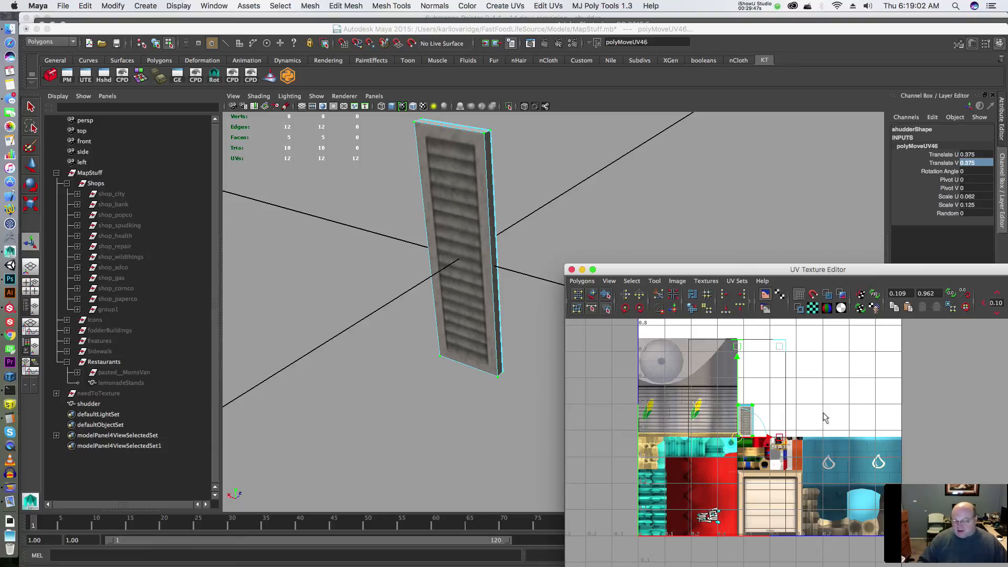
scroll(824, 414, "down", 4)
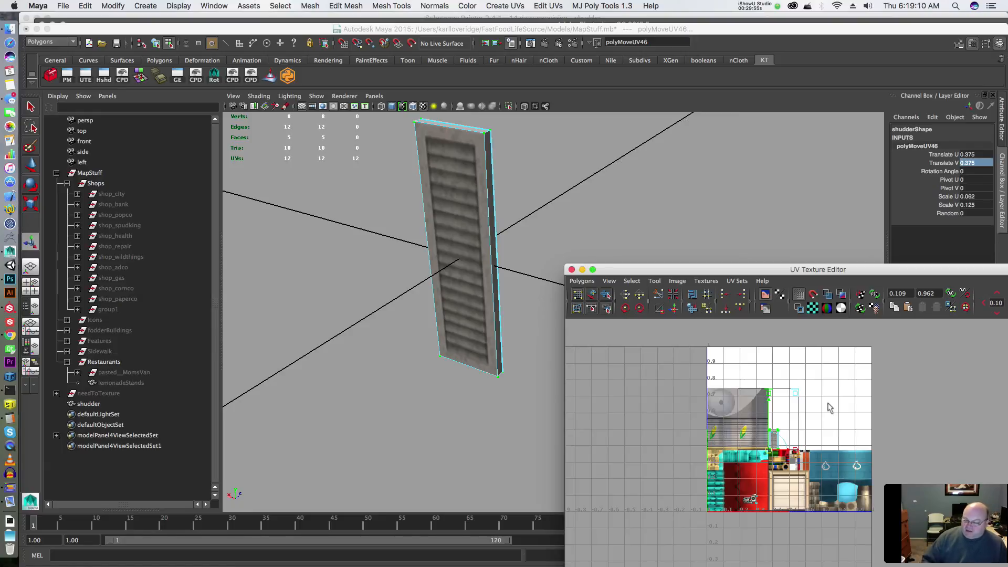
- Move the UV Texture Editor window clear of the model, deselect the UVs, and view the shutter from the front
left_click_drag(750, 274, 711, 87)
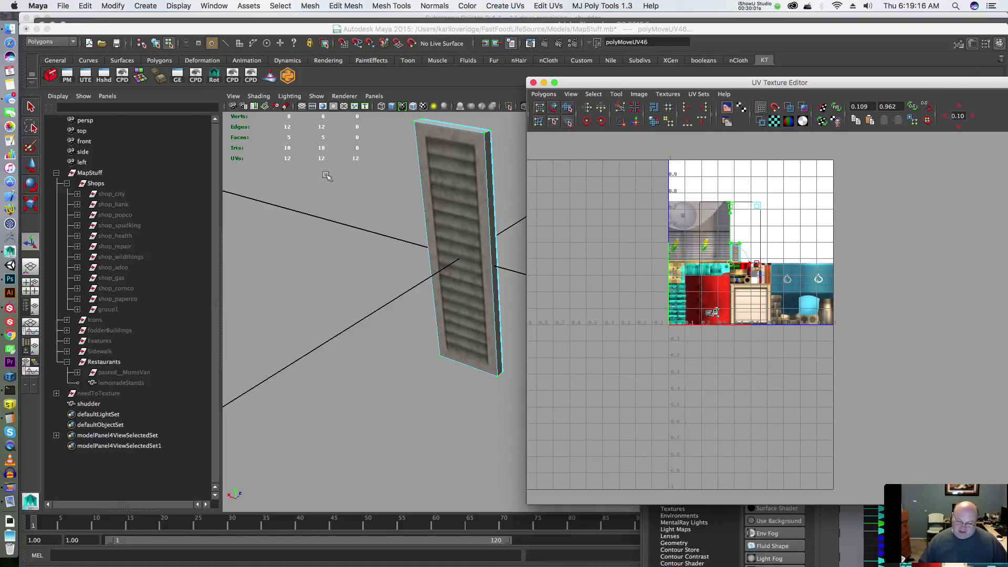
left_click_drag(590, 85, 729, 119)
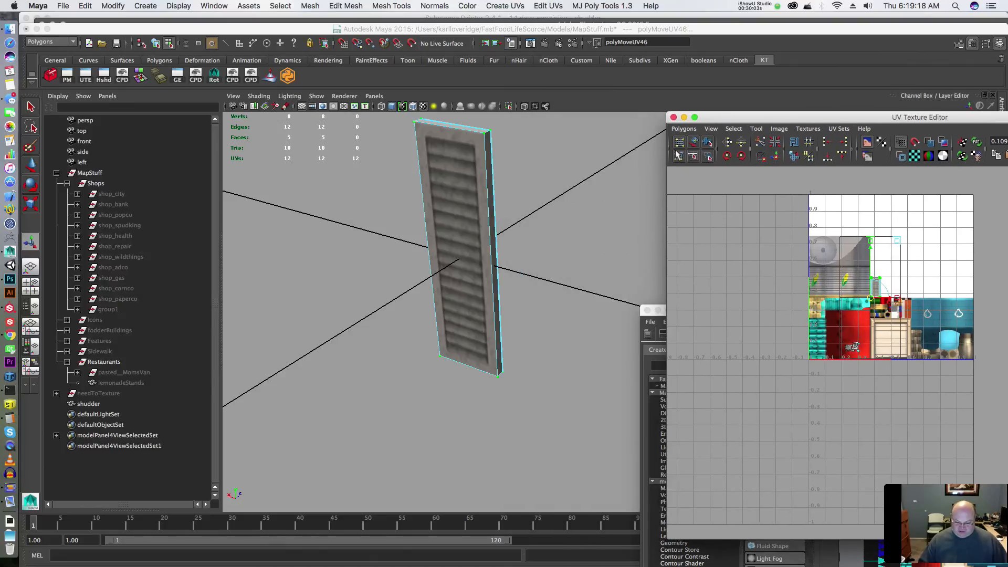
left_click(521, 227)
left_click_drag(483, 220, 532, 201, "alt")
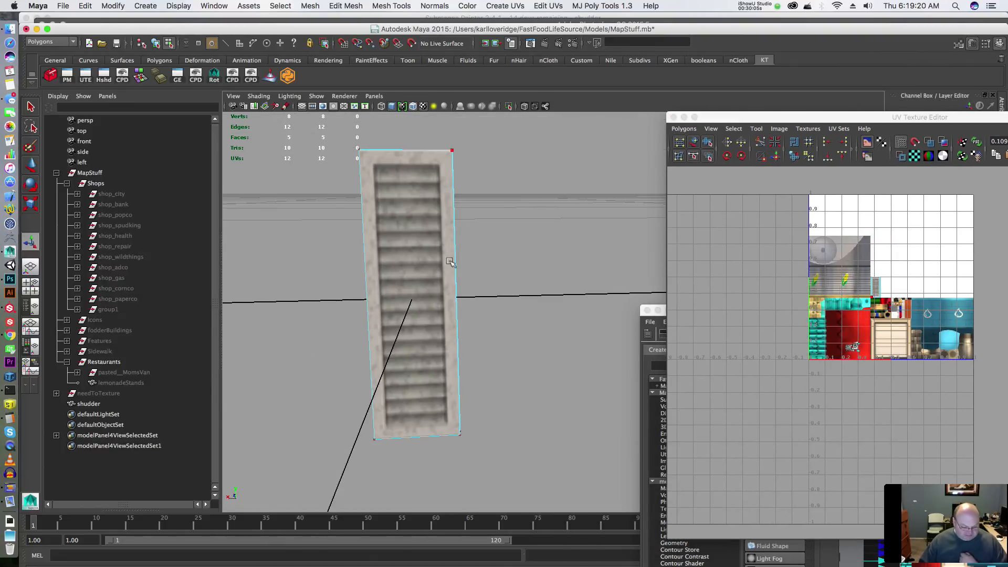
- Show the group1 building, and collapse and hide the whole Shops group
left_click(139, 310)
key("f")
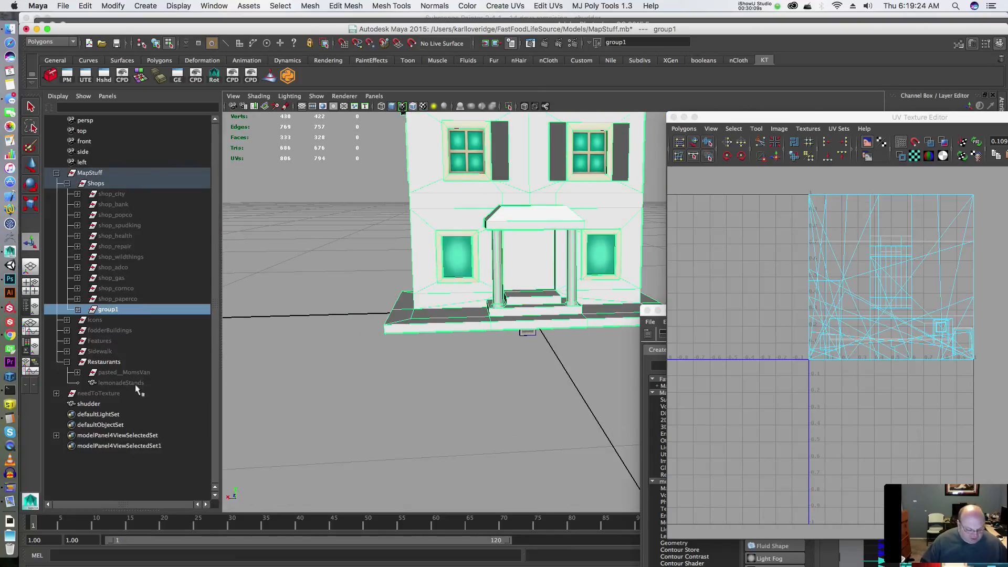
left_click(107, 406)
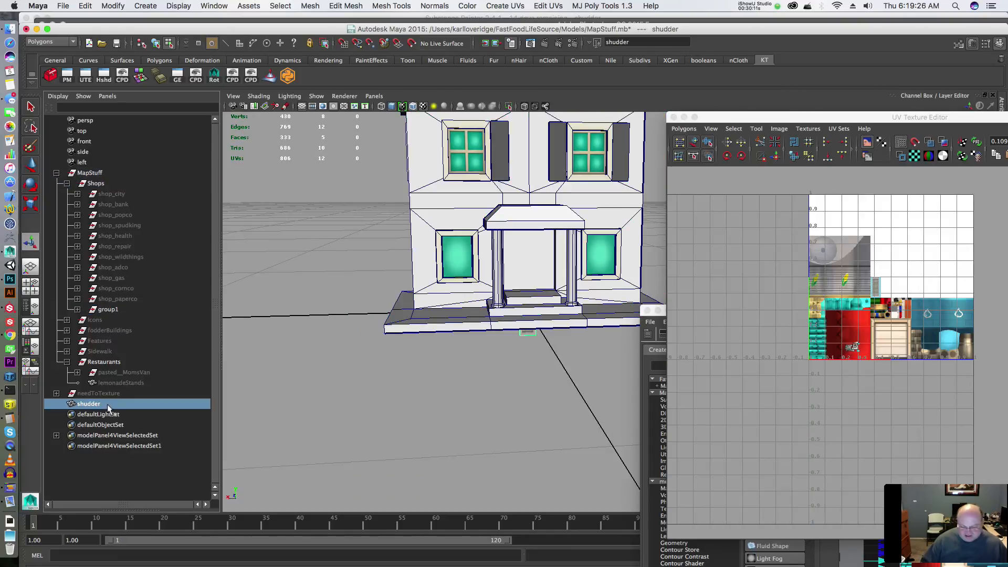
left_click(68, 183)
left_click(112, 185)
key("ctrl+h")
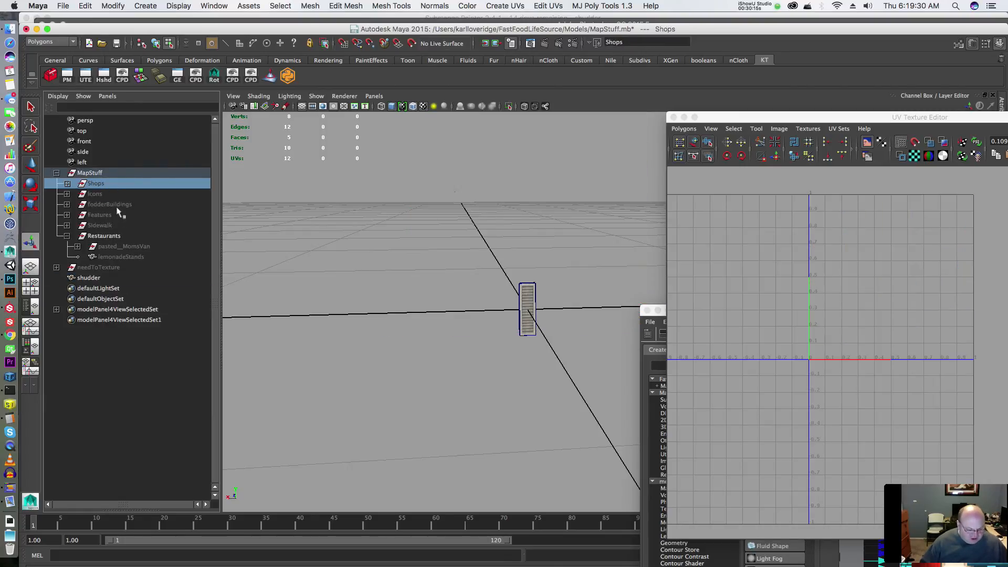
- Show and expand the Features group, hide its sewerPipes and blueCups objects, and select the shudder object
left_click(114, 214)
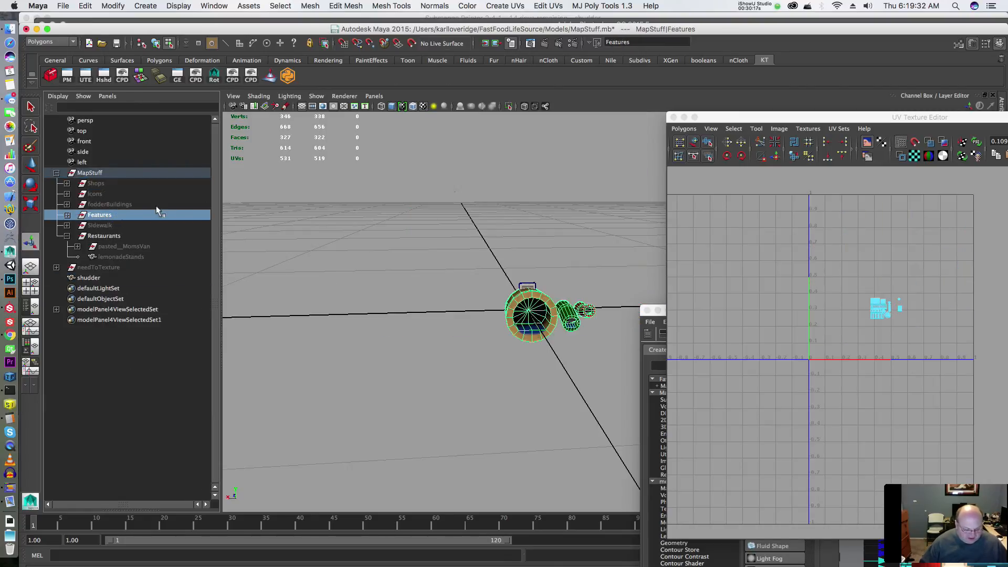
left_click(66, 215)
scroll(154, 250, "down", 10)
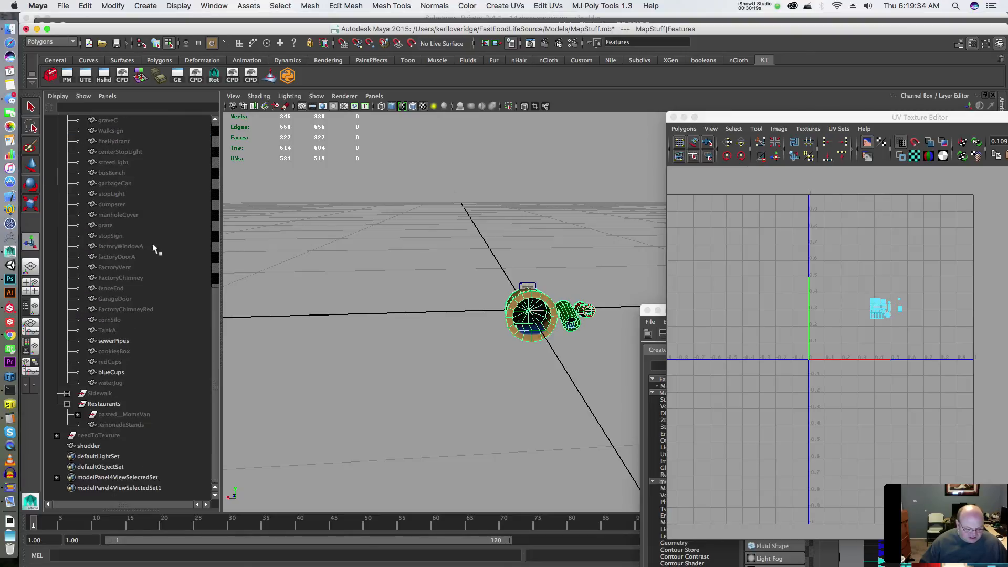
left_click(113, 340)
left_click(119, 373, "ctrl")
key("ctrl+h")
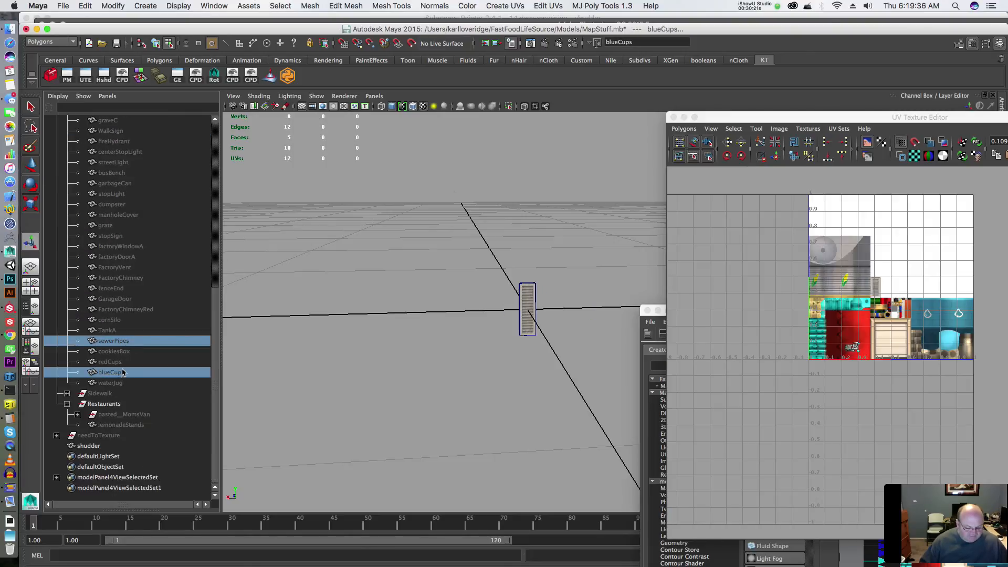
left_click(88, 446)
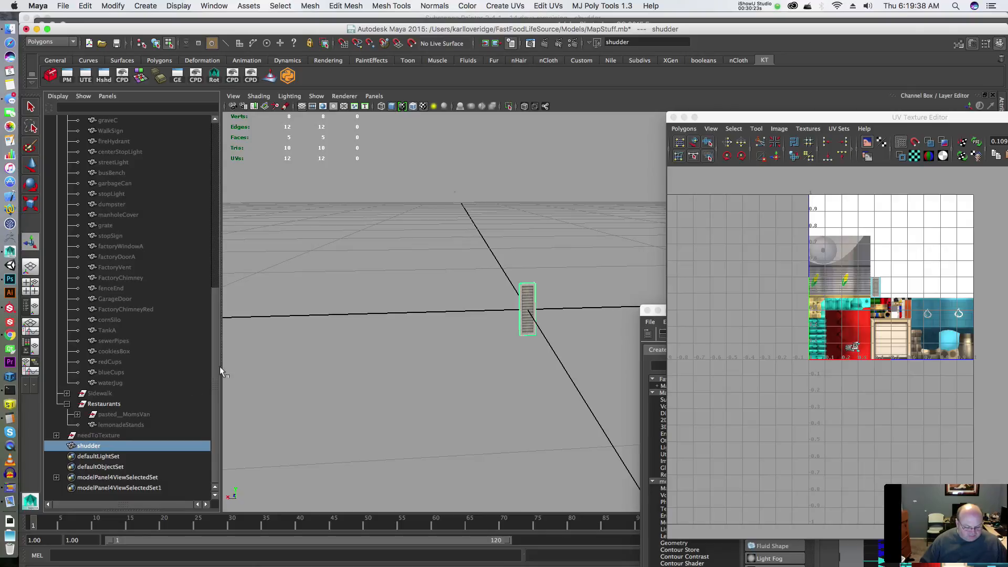
- Parent the shudder object under the Features group and reselect it at the end of that group
left_click_drag(215, 372, 231, 213)
left_click(135, 207, "ctrl")
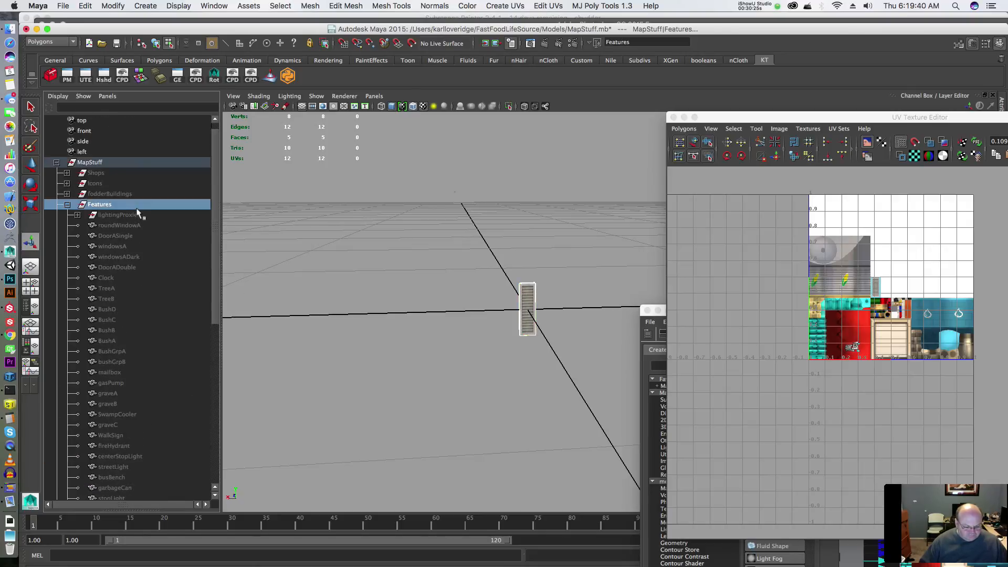
key("p")
scroll(194, 398, "down", 10)
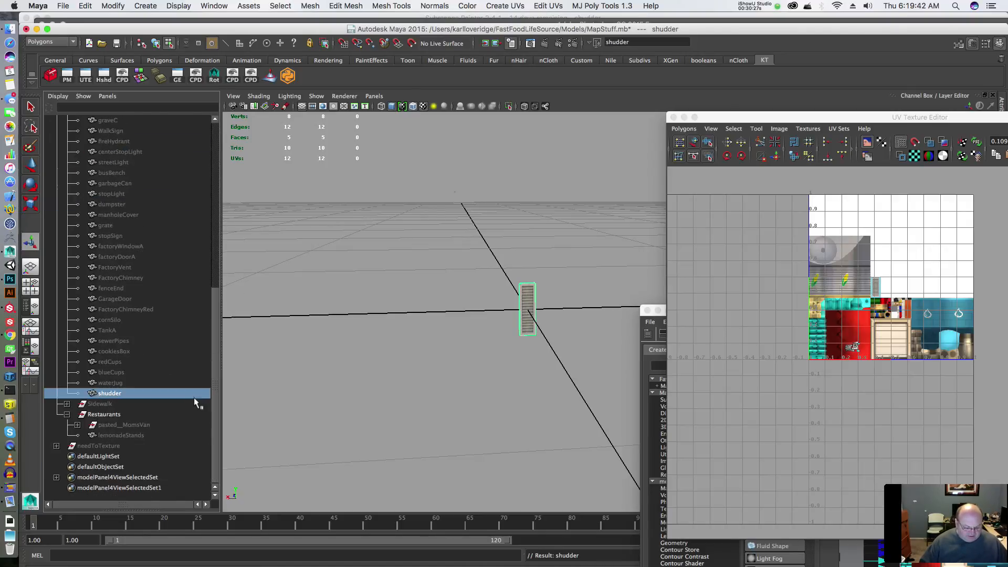
left_click(126, 384)
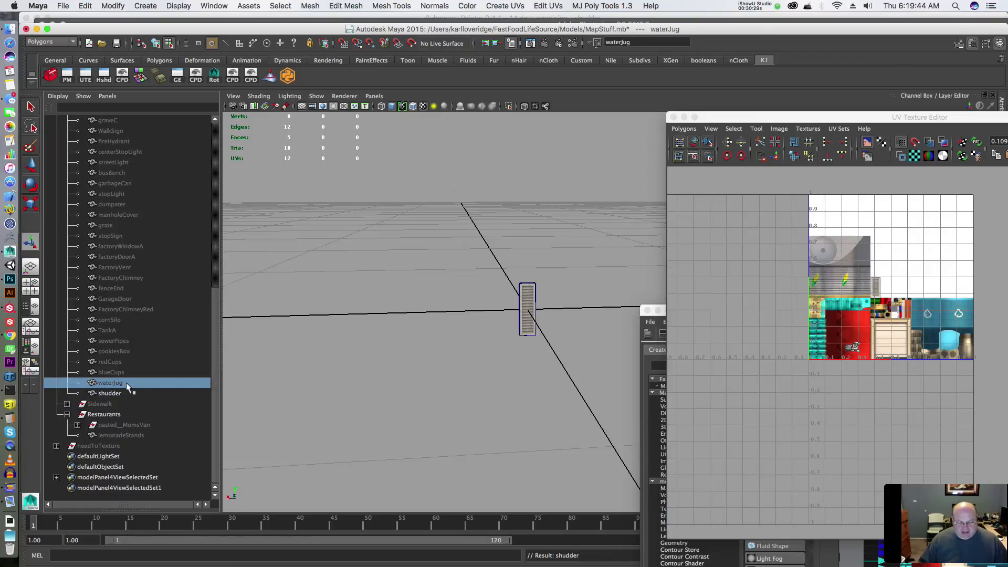
left_click(126, 392)
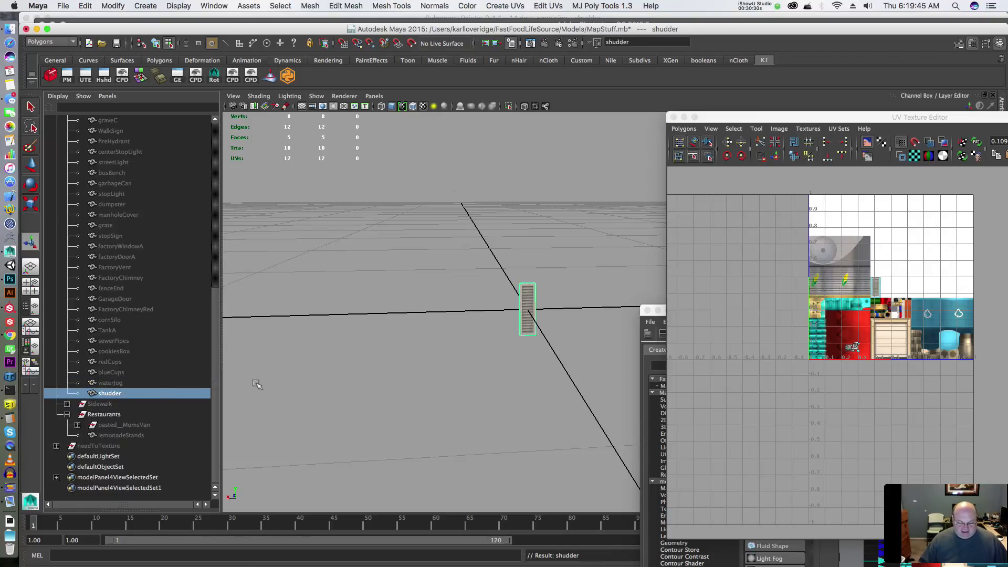
- Close the two floating editor windows and run the MEL command tag on the shudder object
left_click(674, 117)
left_click(646, 310)
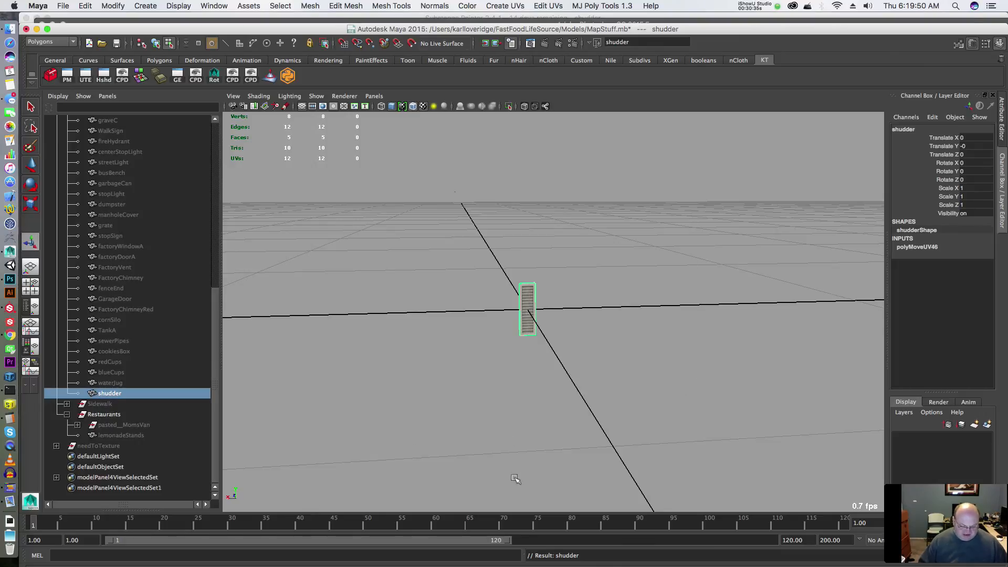
left_click(171, 552)
type("tag")
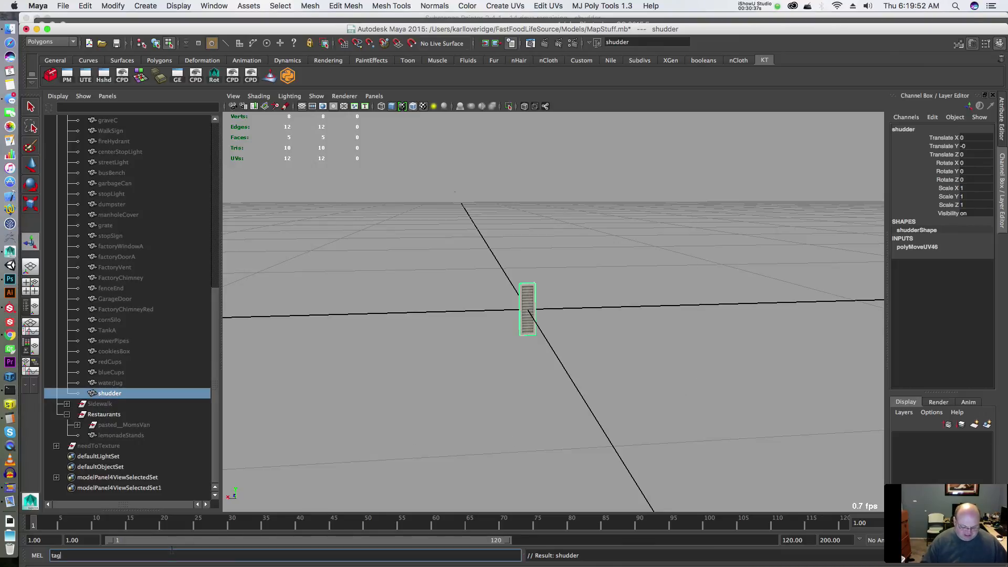
key("Return")
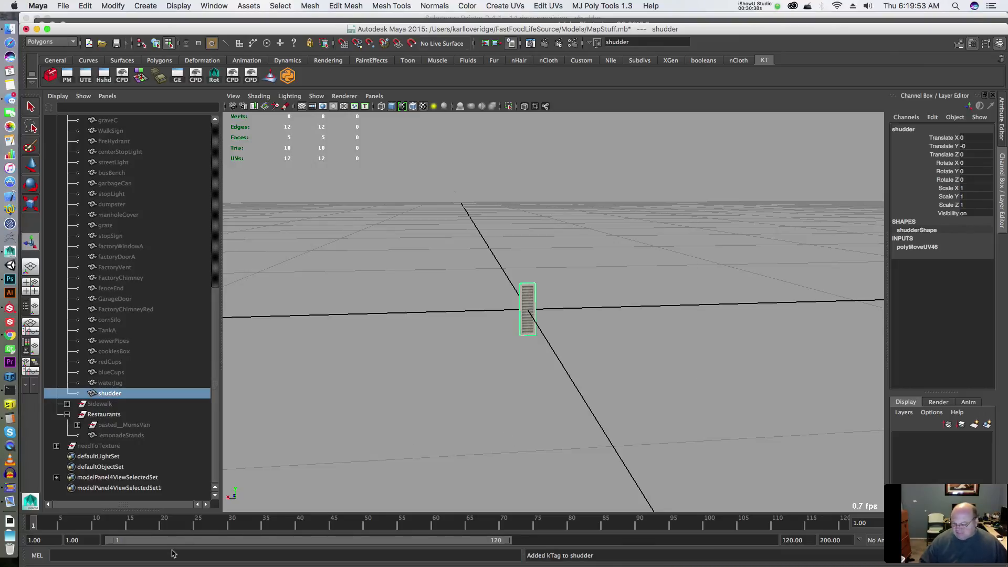
- Check the K Tag entry among the shudder transform's extra attributes
left_click(1001, 107)
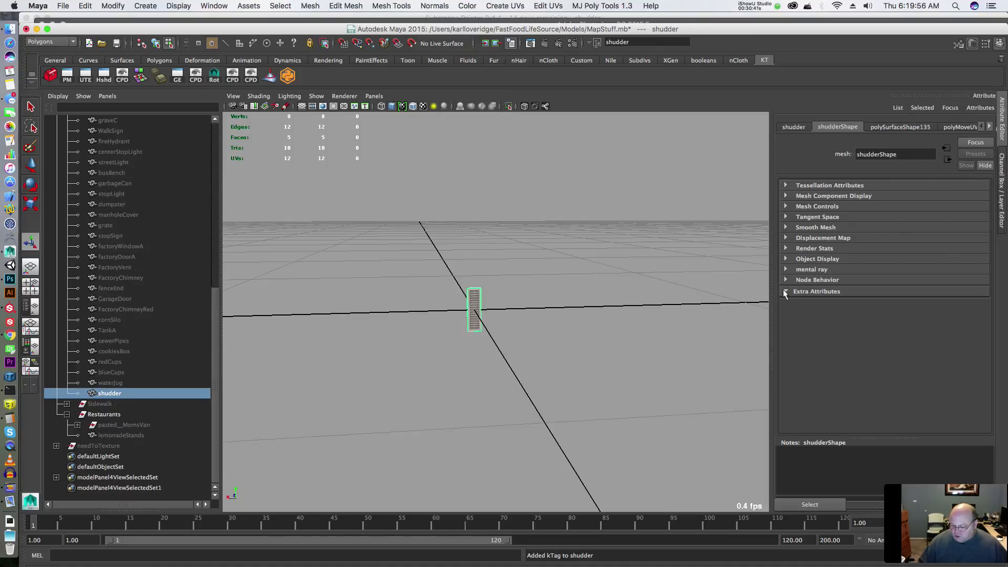
left_click(794, 128)
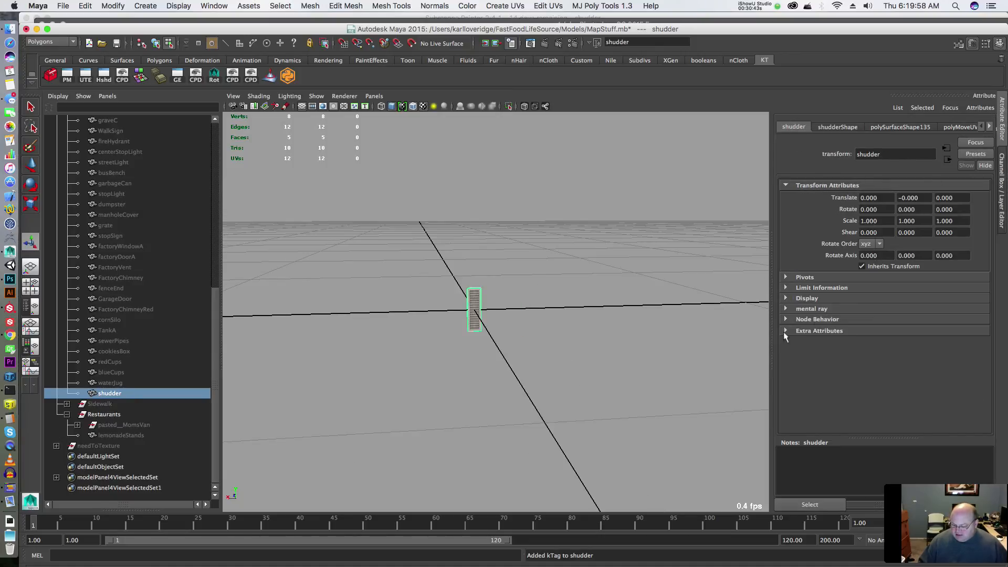
left_click(786, 331)
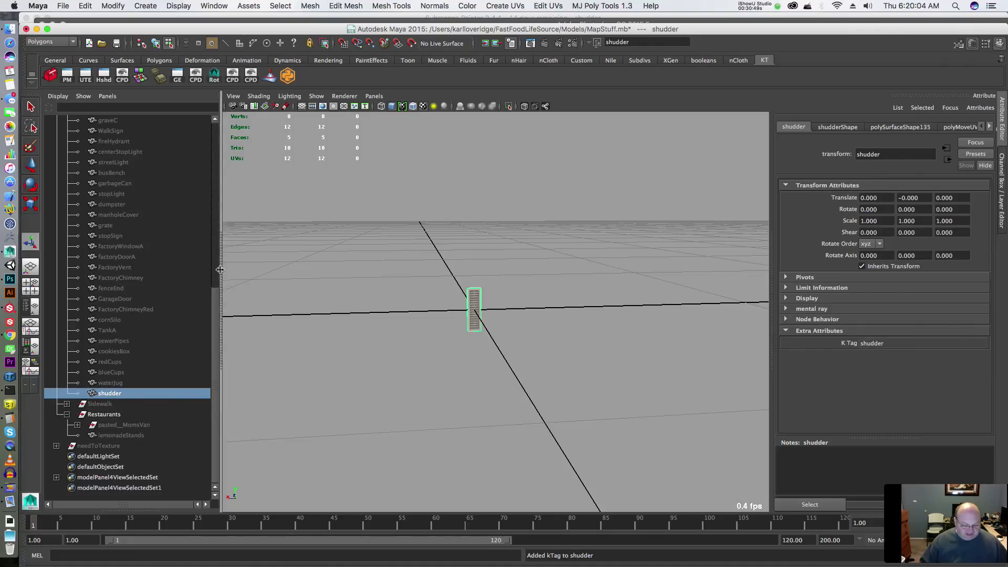
- Collapse the Features group and show the Shops group again
left_click_drag(217, 304, 223, 158)
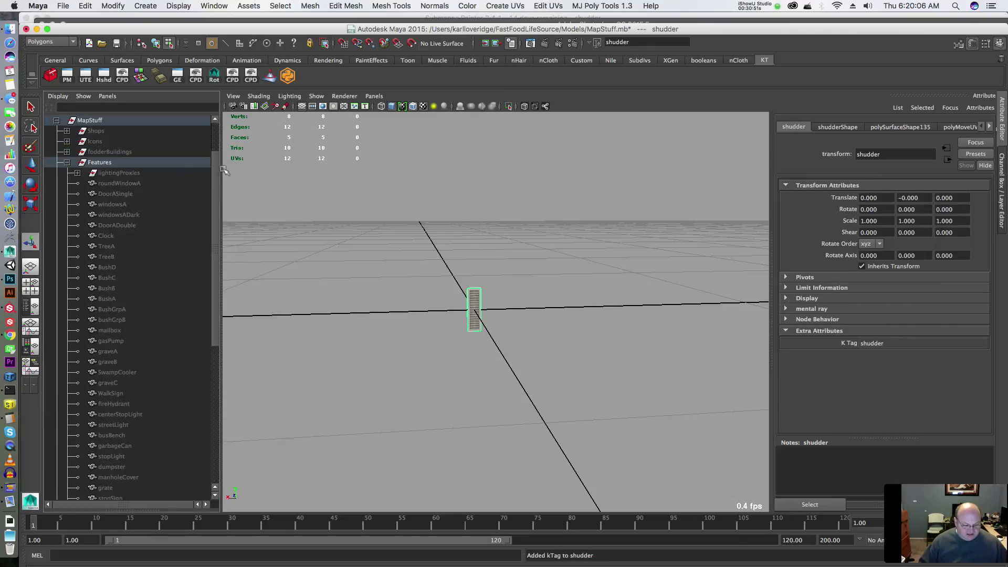
left_click(66, 162)
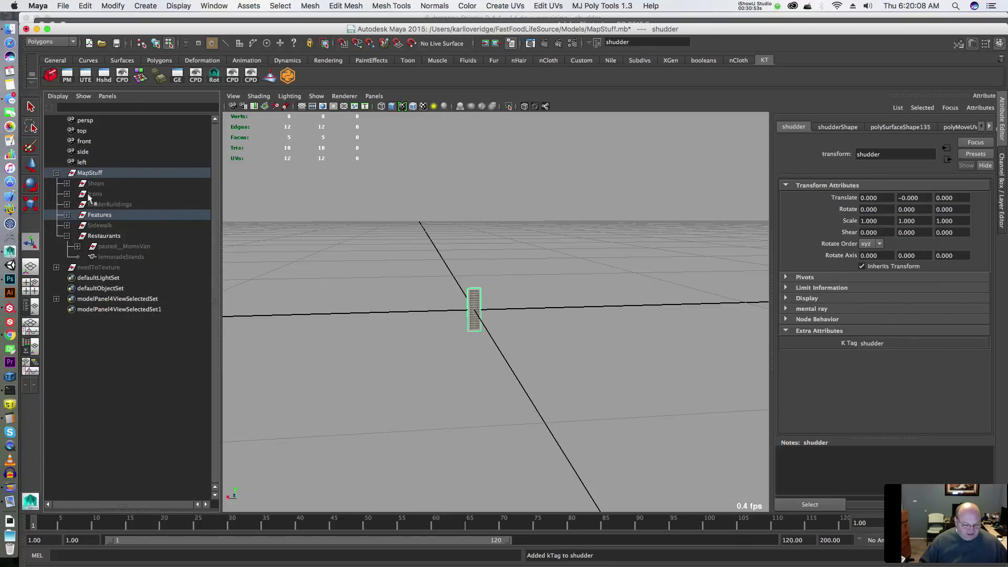
left_click(92, 183)
key("shift+h")
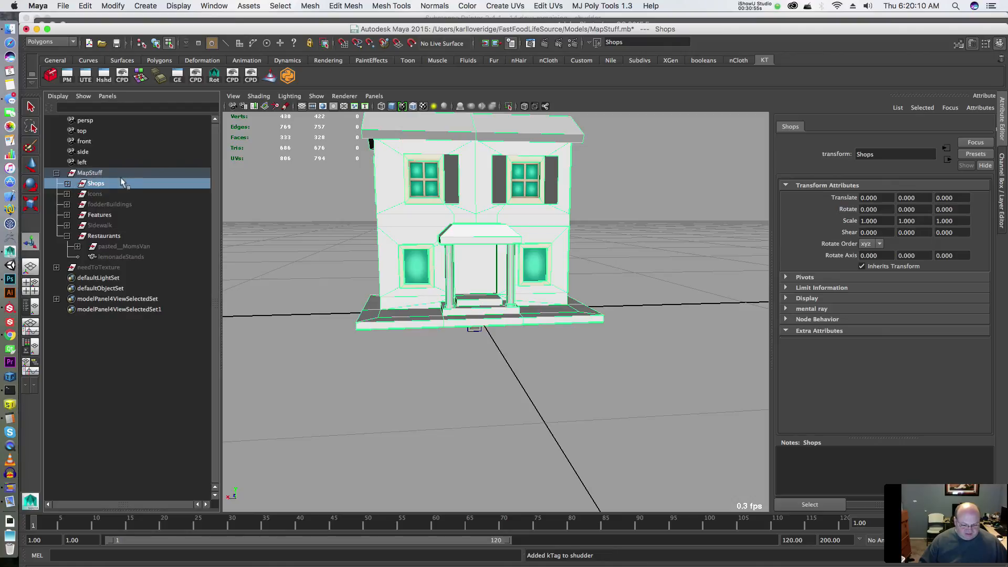
- Expand the Features group and duplicate its shudder object
left_click(67, 215)
scroll(96, 389, "down", 5)
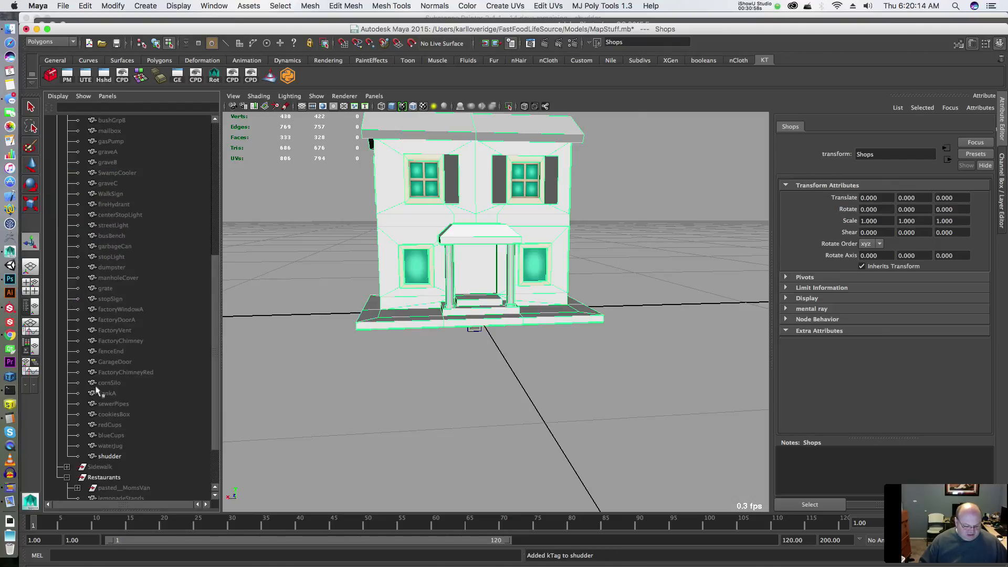
left_click(110, 456)
key("super+d")
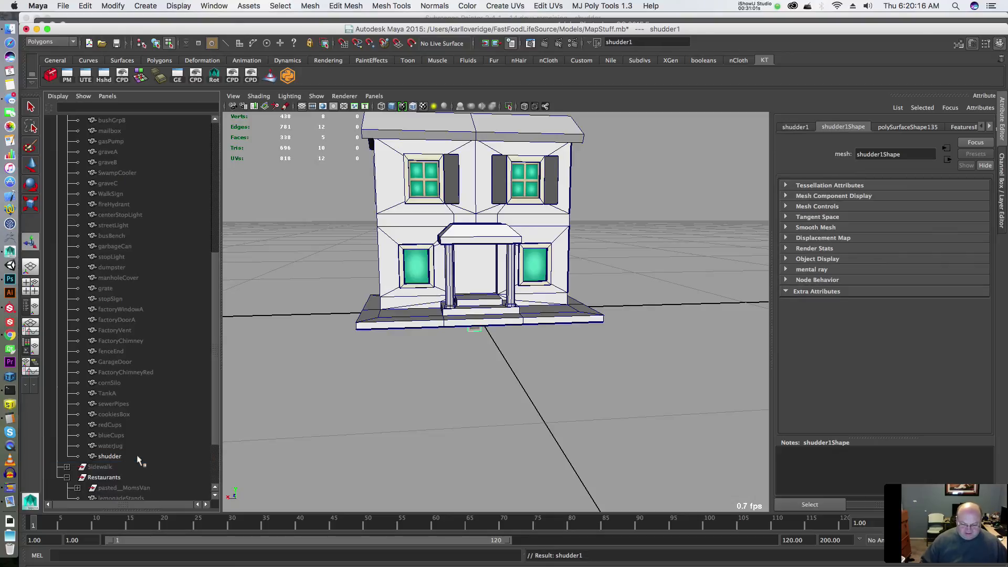
- Move the shutter copy up to the building's upper-left window, vertex-snapping it to the lower outer corner of the frame
left_click_drag(387, 233, 401, 234, "alt")
middle_click_drag(401, 234, 553, 283, "alt")
key("w")
scroll(553, 284, "up", 5)
left_click_drag(578, 285, 476, 293, "alt")
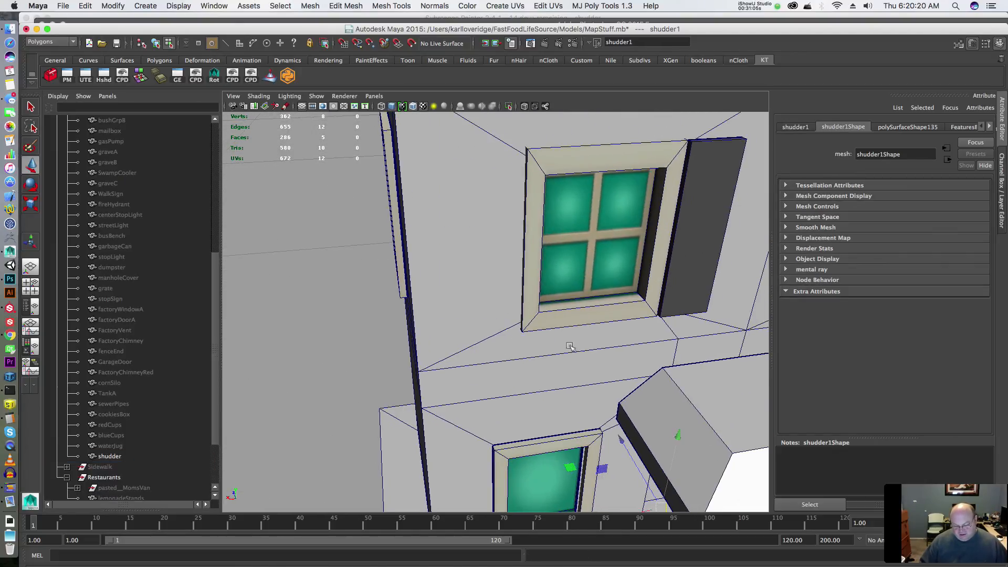
key("v")
middle_click_drag(533, 338, 514, 333)
- Create a locator centred on the outer side face of the upper-left window's frame
left_click_drag(531, 197, 563, 174, "alt")
middle_click_drag(563, 173, 544, 235, "alt")
right_click_drag(554, 181, 554, 203)
left_click(550, 163)
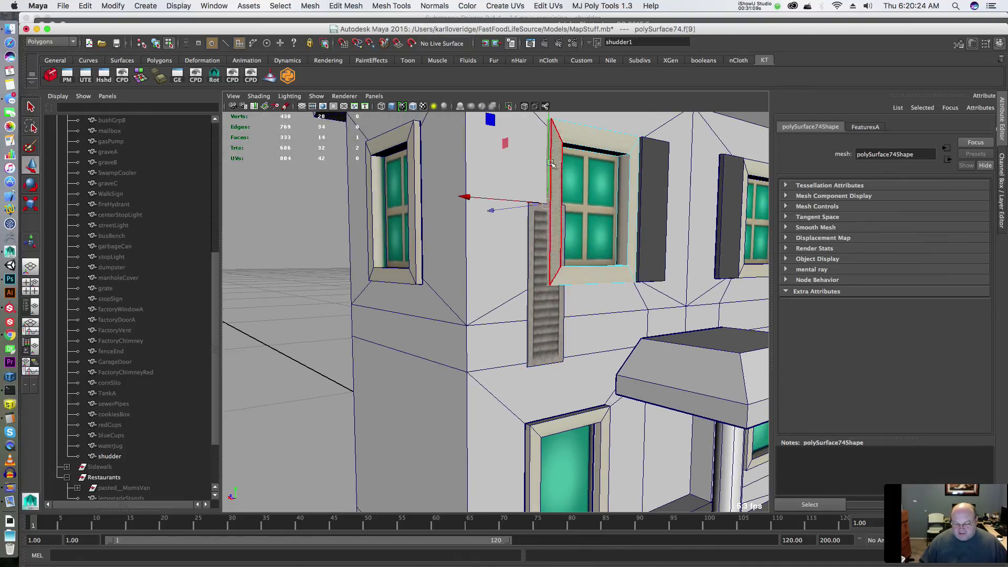
key("ctrl+l")
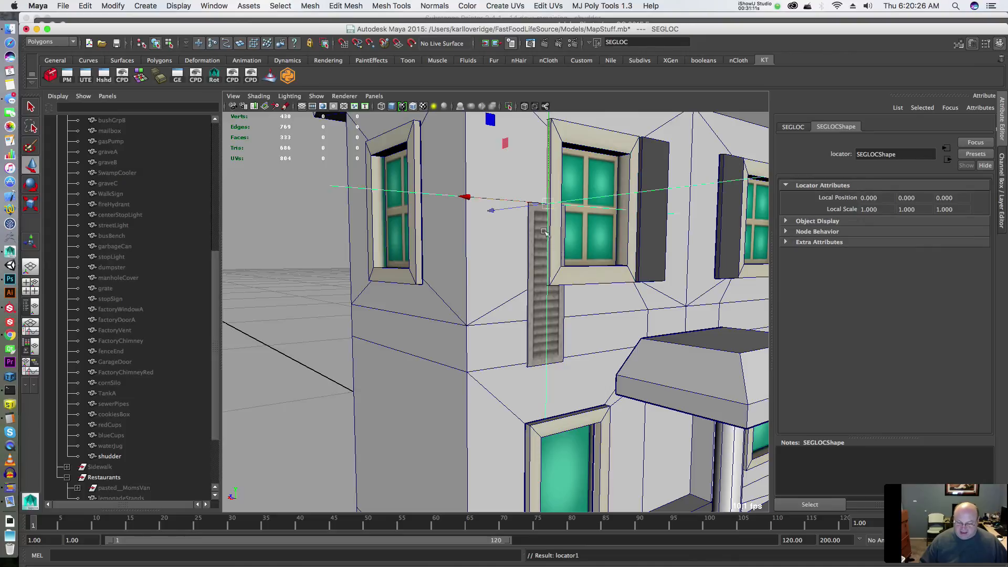
- Align the shutter copy in height with the locator and slide it sideways to sit just outside the window frame
left_click_drag(532, 256, 575, 256, "alt")
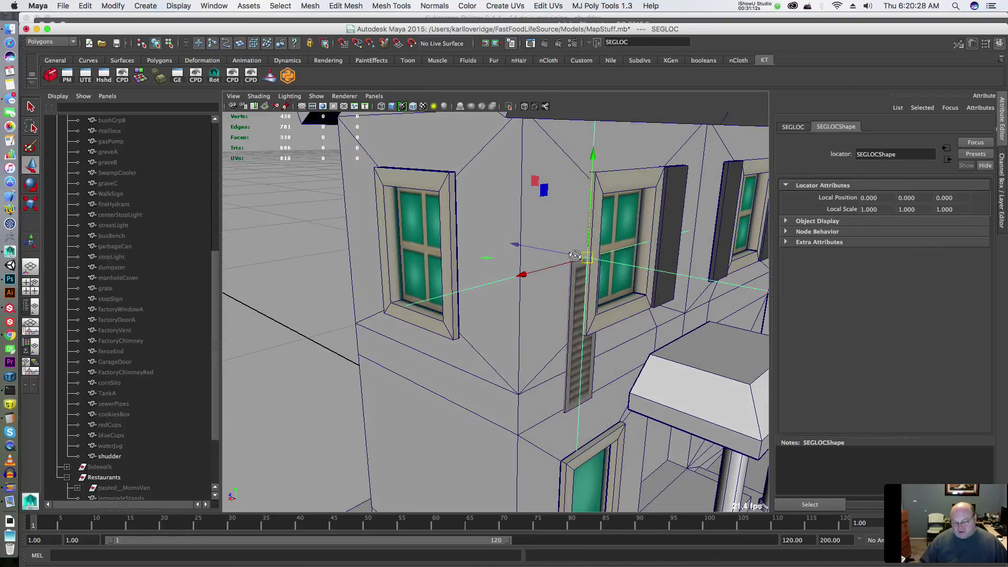
left_click(578, 297)
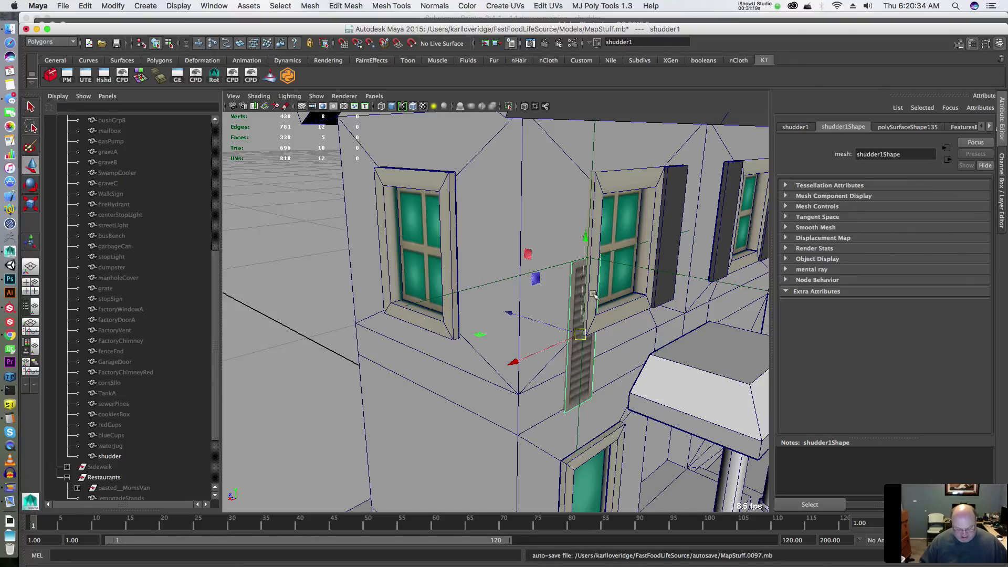
left_click_drag(580, 335, 545, 243)
left_click_drag(292, 218, 272, 219)
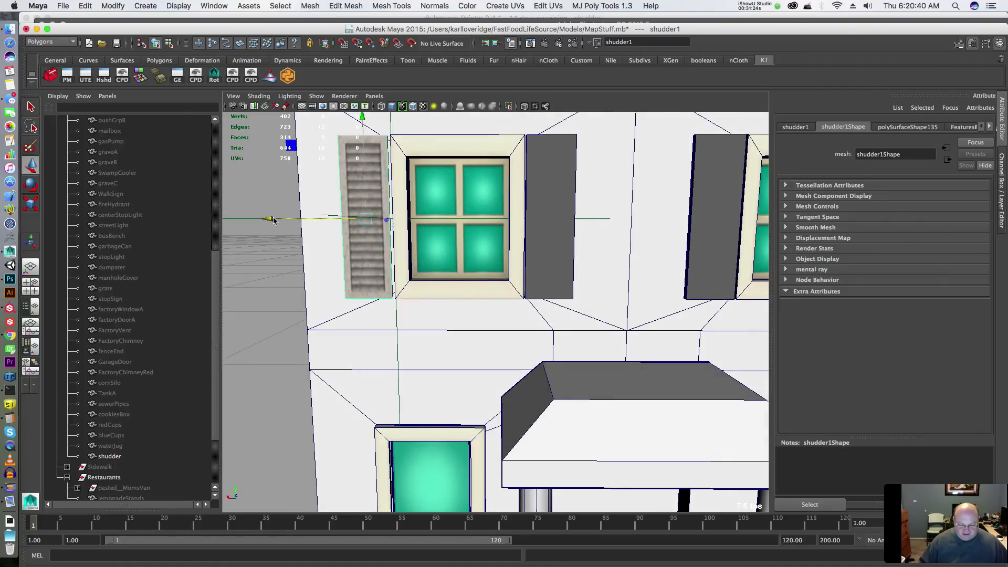
- Delete the three plain grey placeholder shutters beside the building's upper windows
left_click(552, 204)
key("Delete")
left_click(705, 203)
key("Delete")
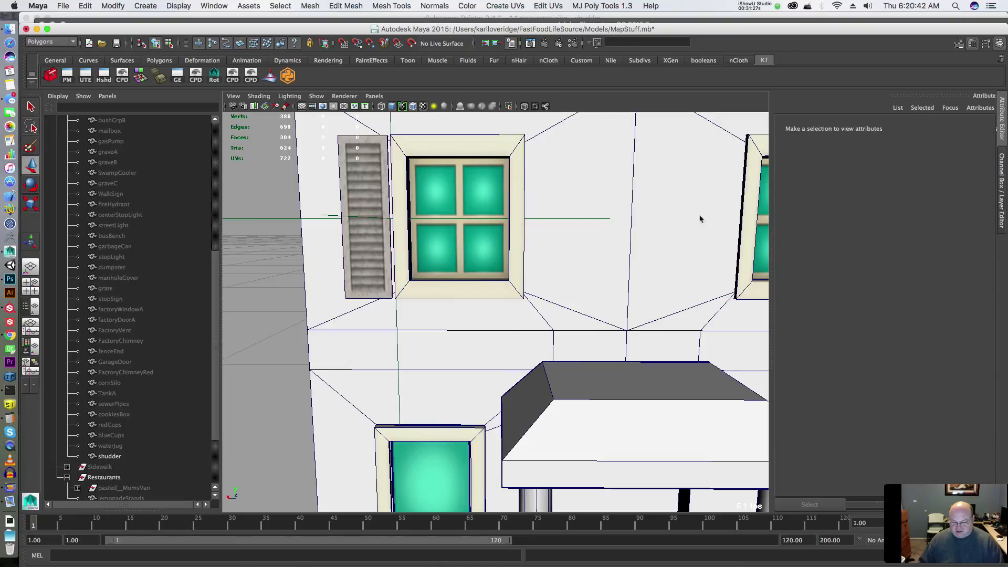
middle_click_drag(667, 214, 526, 234, "alt")
left_click(680, 215)
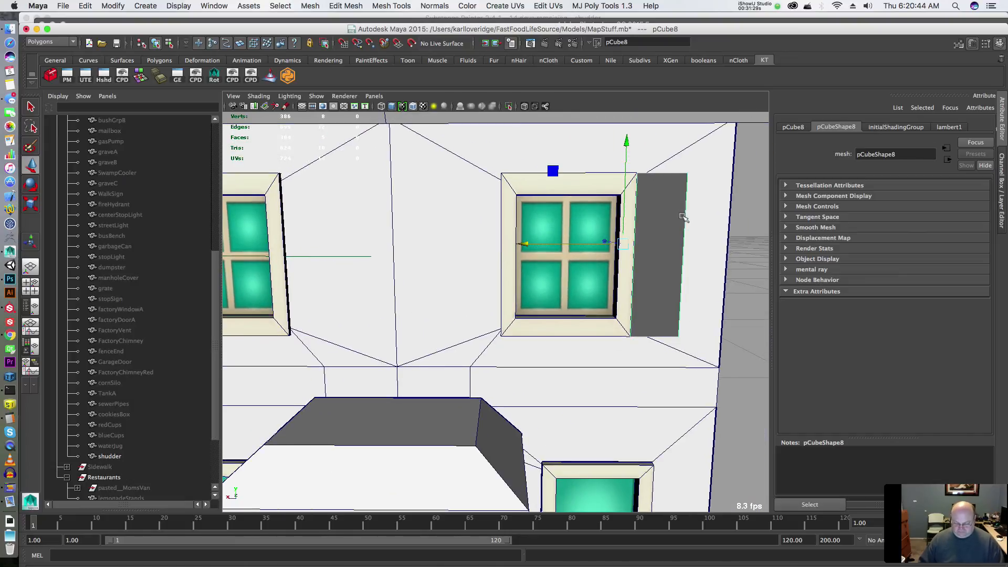
key("Delete")
- Duplicate the textured shutter to the other side of the upper-left window and combine the two shutters into one object
middle_click_drag(333, 207, 508, 207, "alt")
left_click(375, 215)
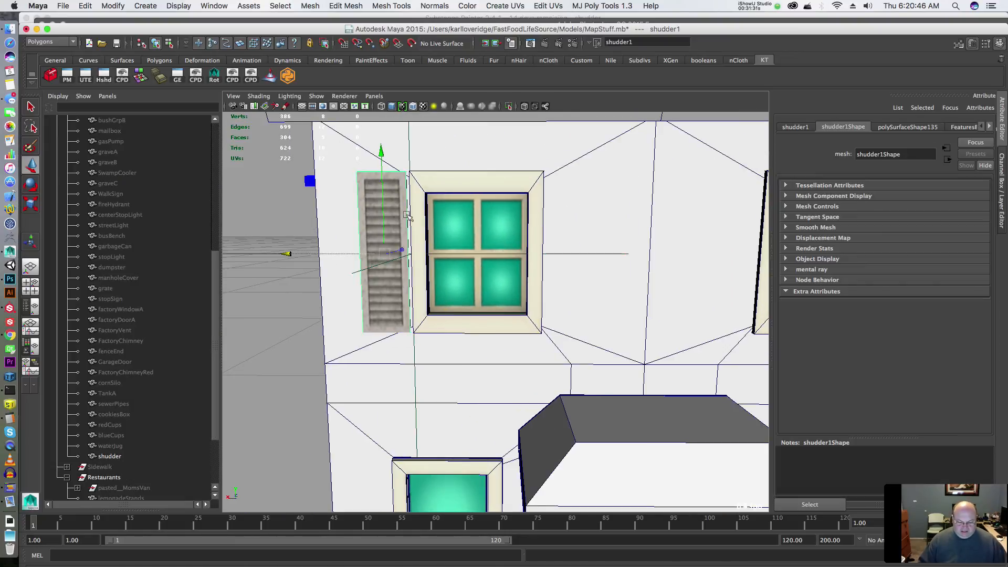
key("super+d")
left_click_drag(286, 255, 469, 258)
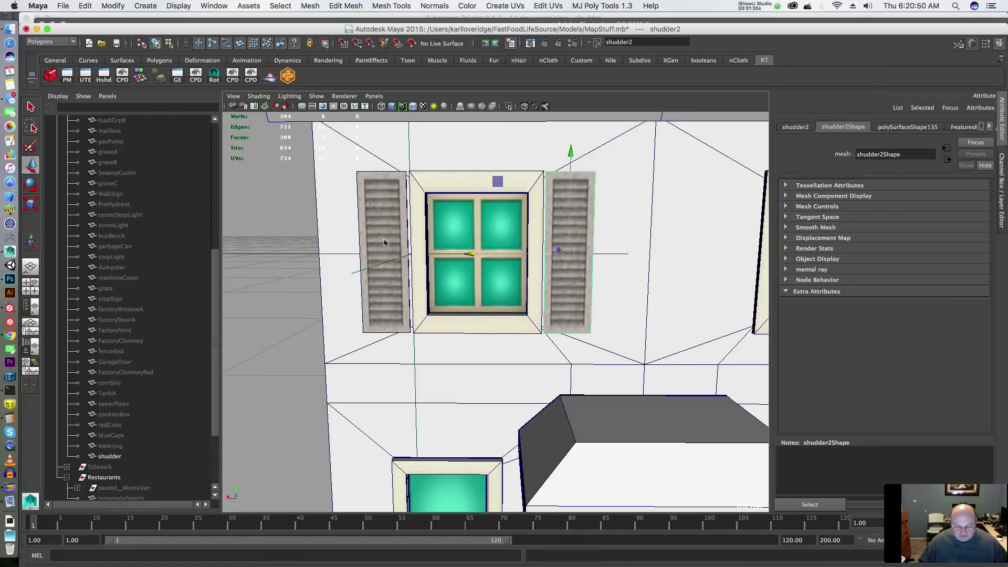
left_click(406, 231)
key("g")
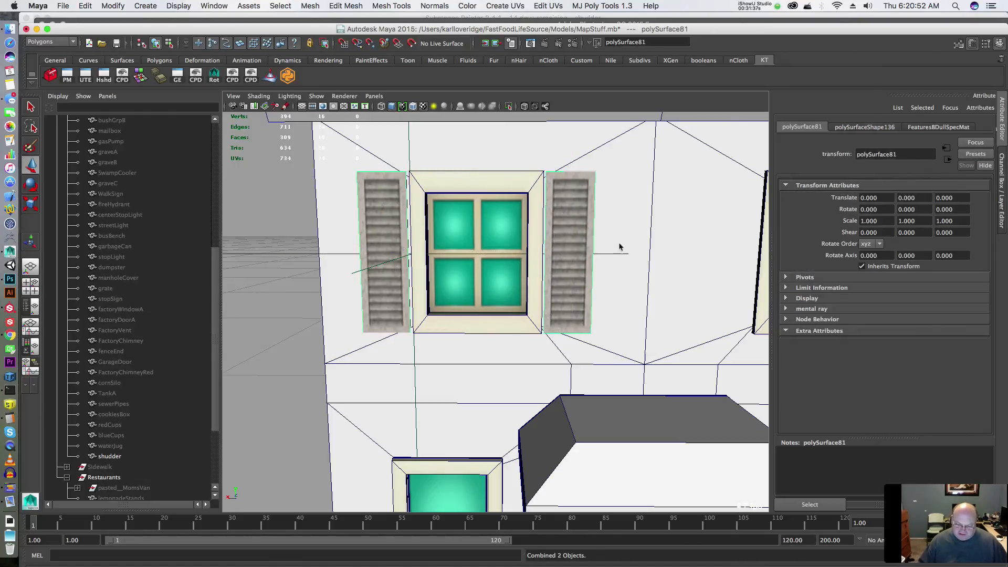
- Create a locator at the centre of the building's upper-right window
scroll(598, 260, "down", 5)
middle_click_drag(574, 279, 538, 272, "alt")
scroll(540, 267, "up", 5)
left_click(609, 253)
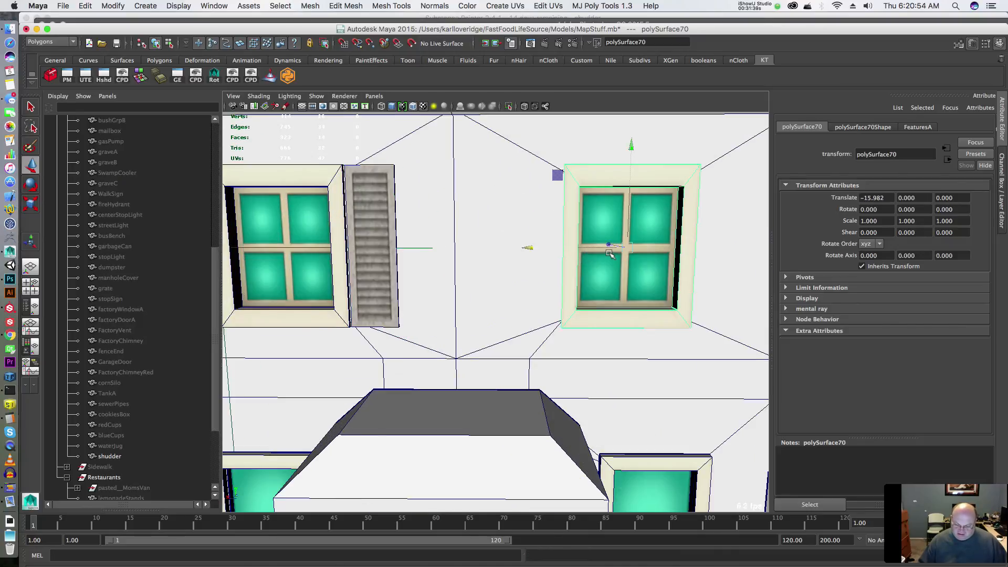
key("F8")
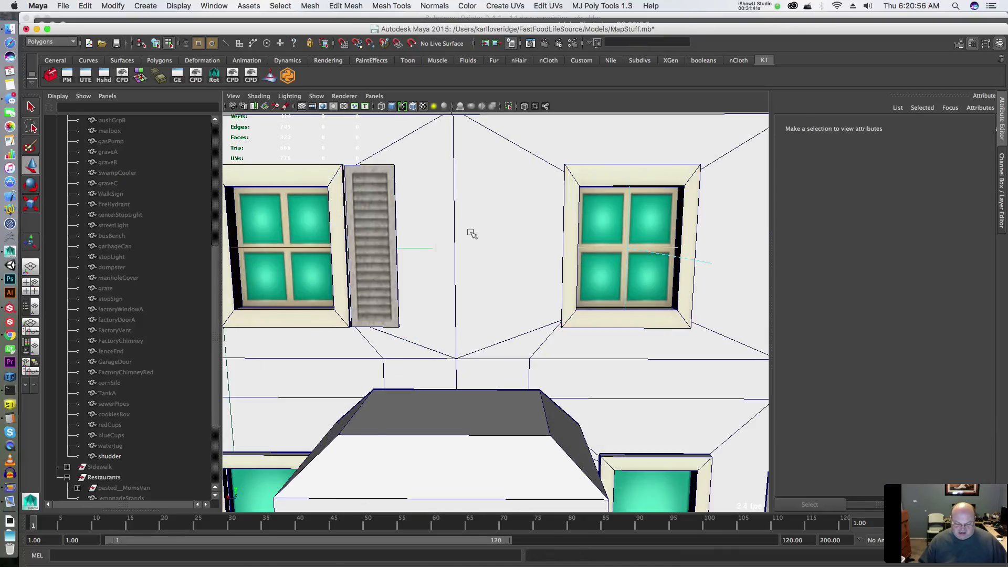
- Select the combined shutter pair and center its pivot
left_click(368, 239)
key("F8")
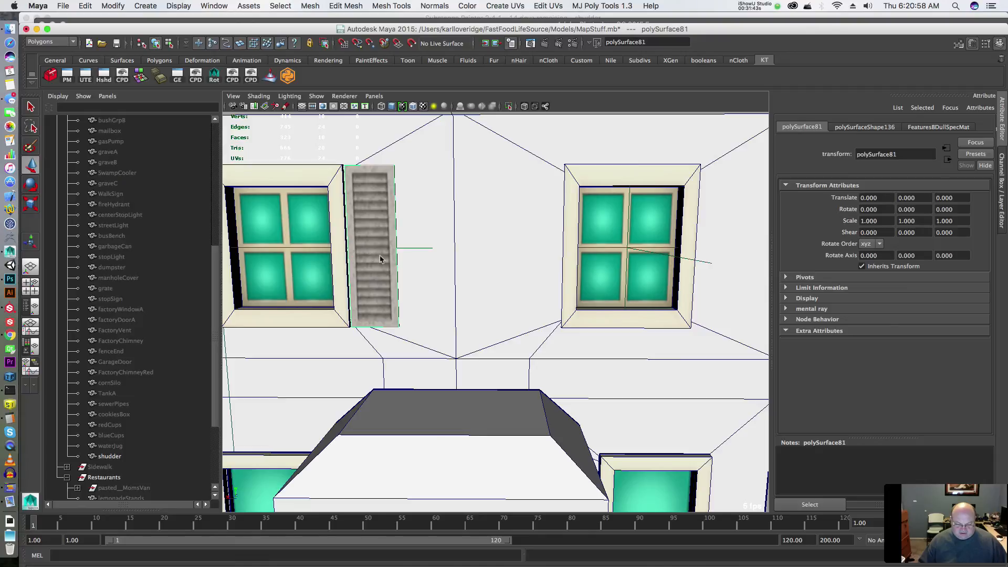
middle_click_drag(378, 257, 468, 263, "alt")
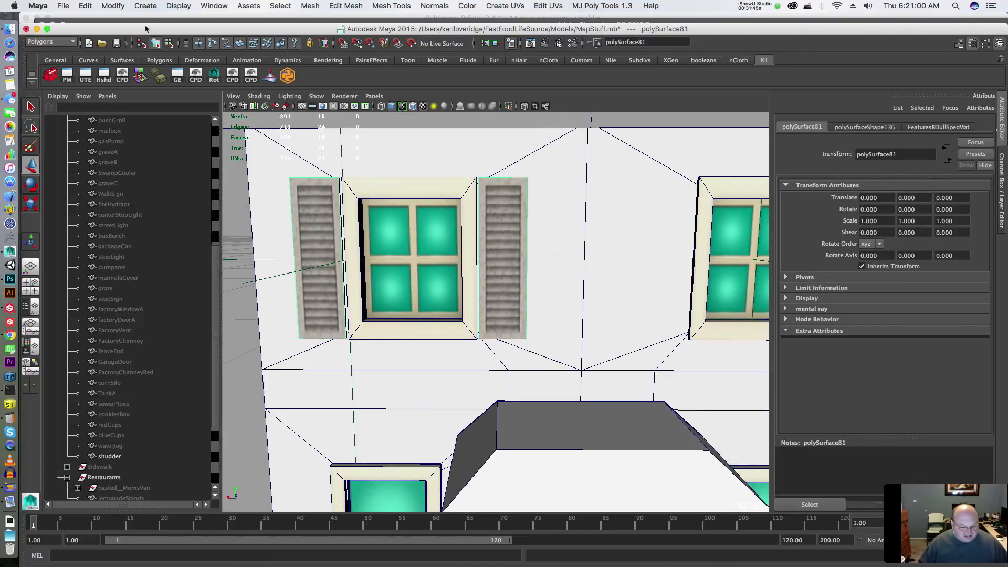
left_click(113, 6)
left_click(131, 123)
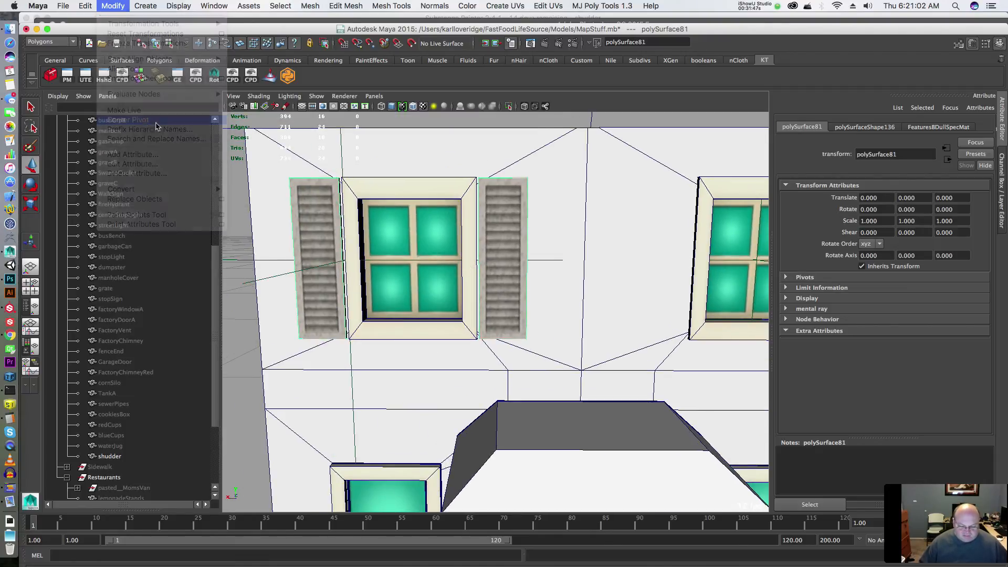
- Duplicate the shutter pair and snap the copy to the locator at the upper-right window
key("ctrl+d")
middle_click_drag(600, 292, 500, 294, "alt")
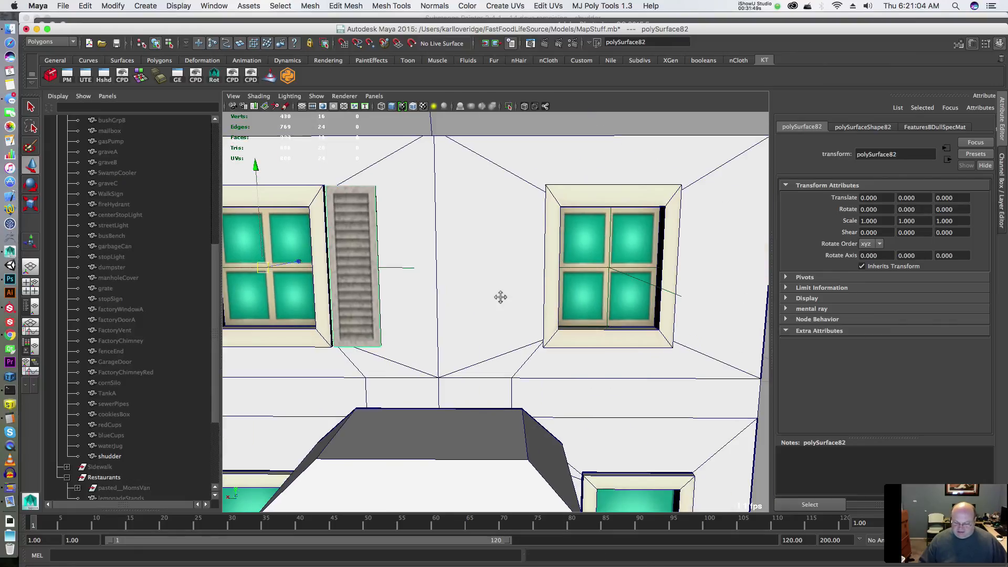
middle_click_drag(613, 279, 610, 270)
right_click_drag(610, 268, 475, 256, "alt")
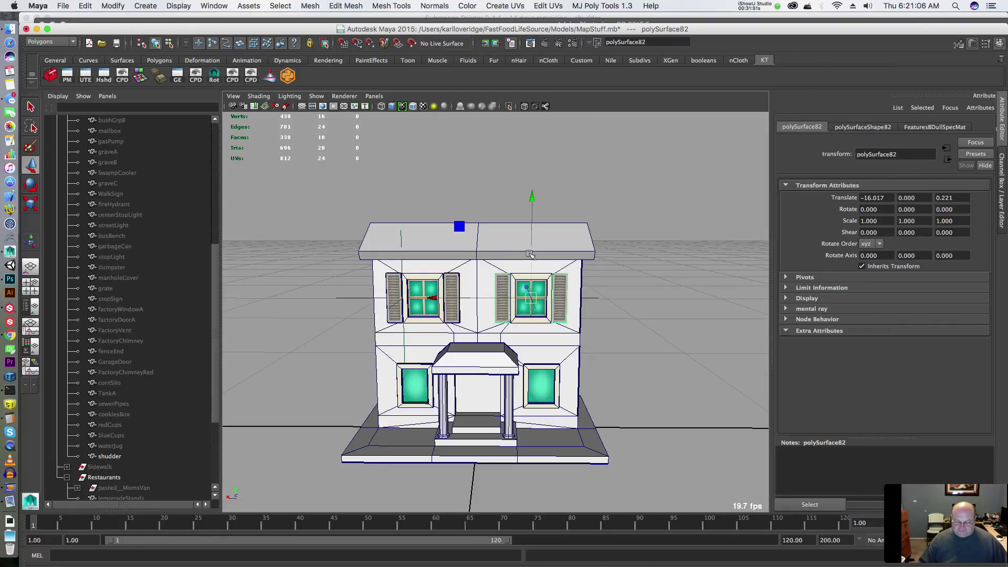
- Inspect the shutters around both upper windows from several angles and distances, with everything deselected
left_click_drag(530, 255, 511, 241, "alt")
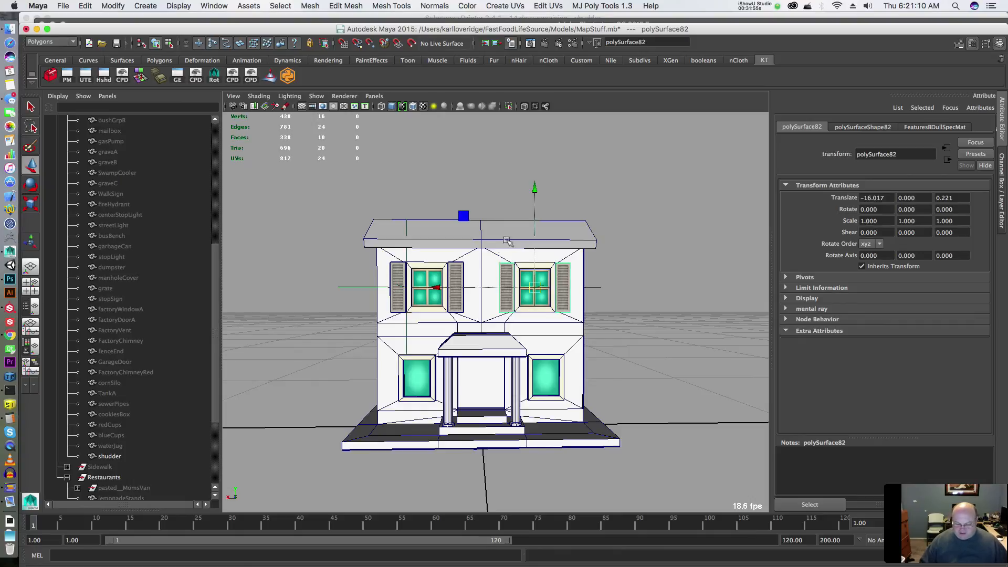
mouse_move(441, 261)
left_mouse_down("alt")
mouse_move(525, 258)
mouse_move(459, 271)
mouse_move(443, 262)
mouse_move(441, 226)
mouse_move(430, 255)
mouse_move(457, 268)
mouse_move(445, 267)
left_mouse_up("alt")
scroll(478, 281, "up", 6)
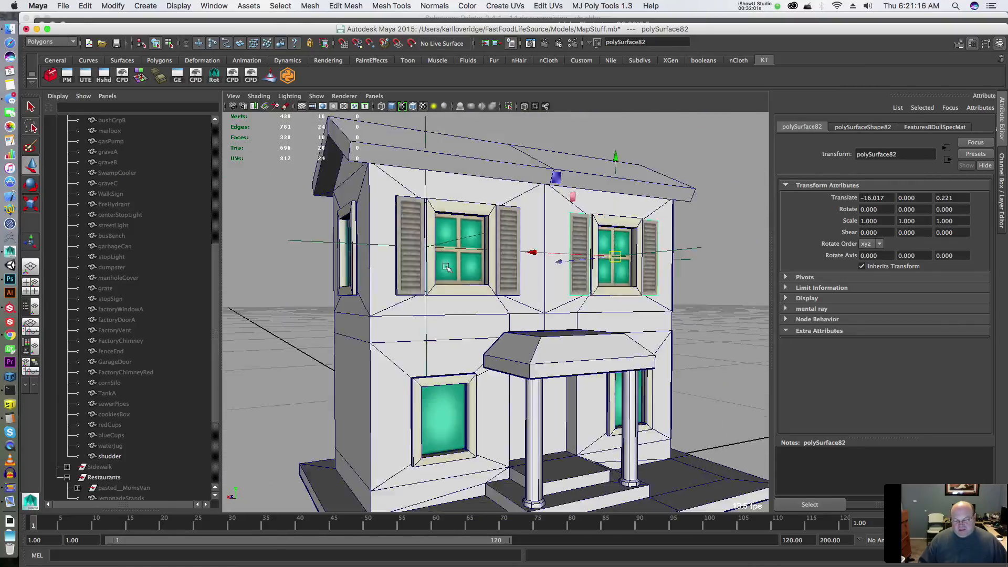
scroll(445, 267, "down", 5)
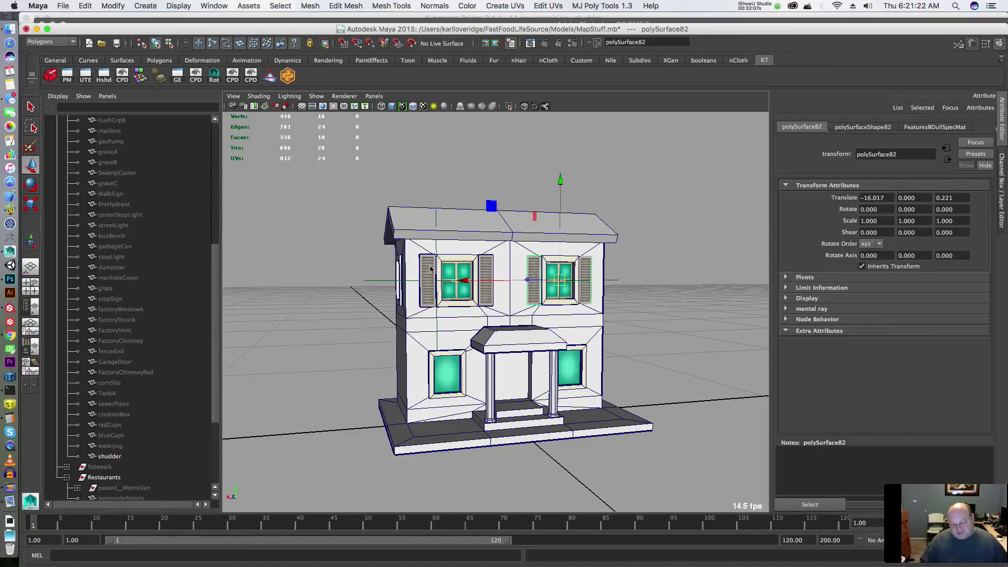
left_click(700, 282)
left_click_drag(599, 285, 592, 288, "alt")
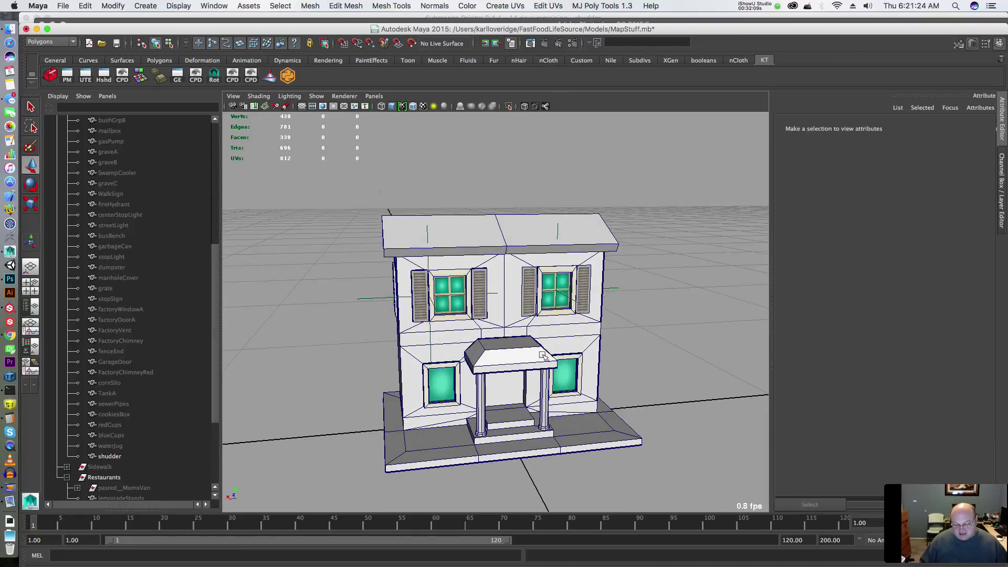
left_click_drag(492, 302, 509, 279, "alt")
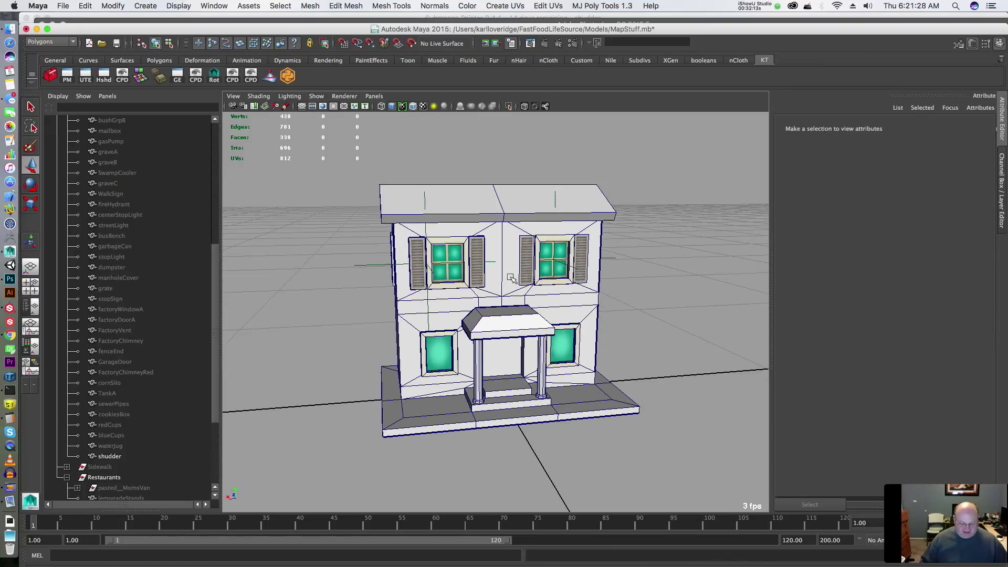
- Switch to Photoshop with the FeaturesB.tga texture atlas
key("super+Tab")
key("super+Tab")
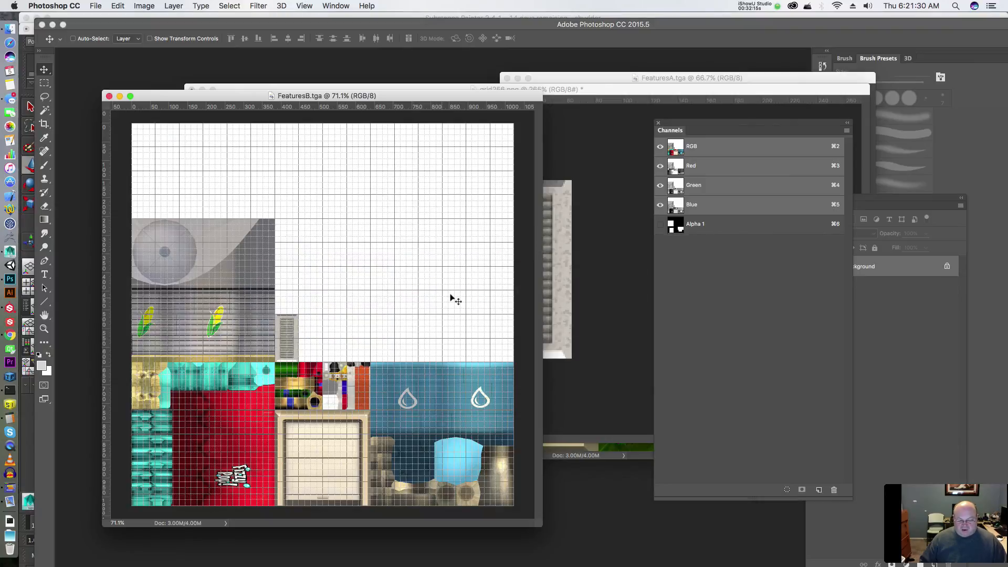